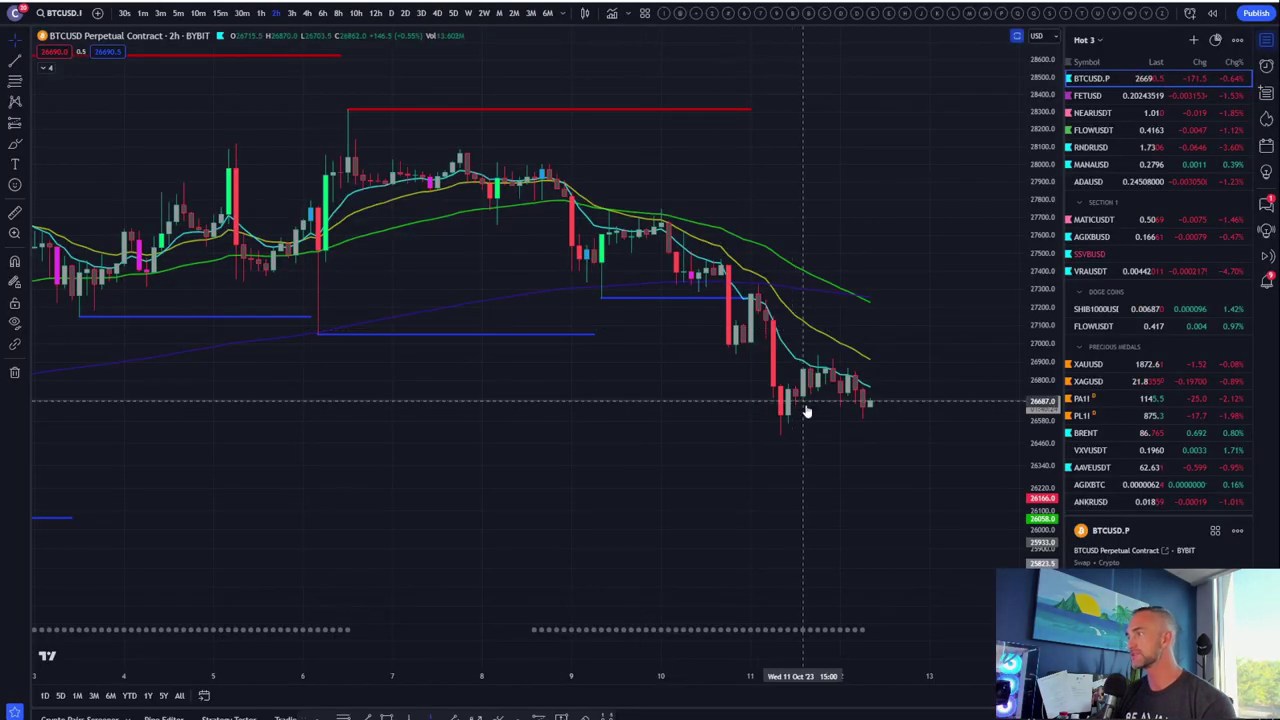
- Zoom the 2-hour BTCUSD perpetual chart out and back in to review it
scroll(806, 409, "down", 3)
scroll(806, 494, "up", 3)
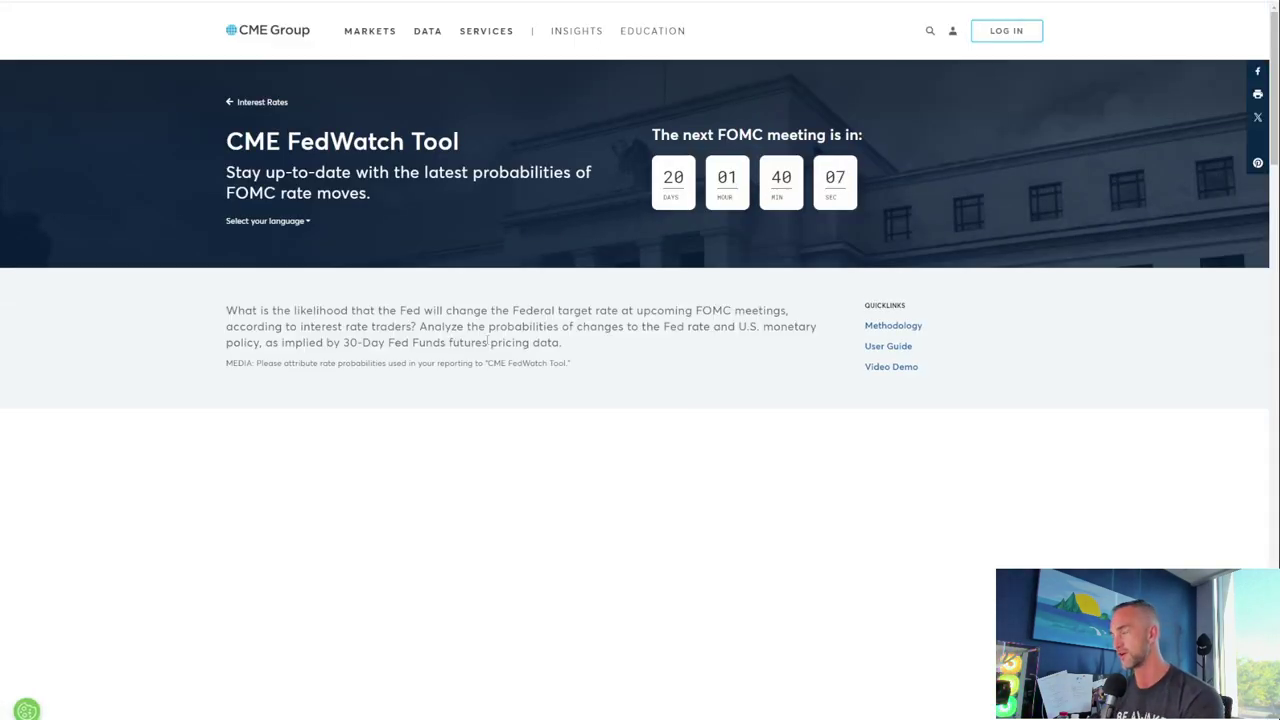
- Scroll to the 1 Nov 2023 target rate probabilities showing 90% for 525–550
scroll(487, 340, "down", 4)
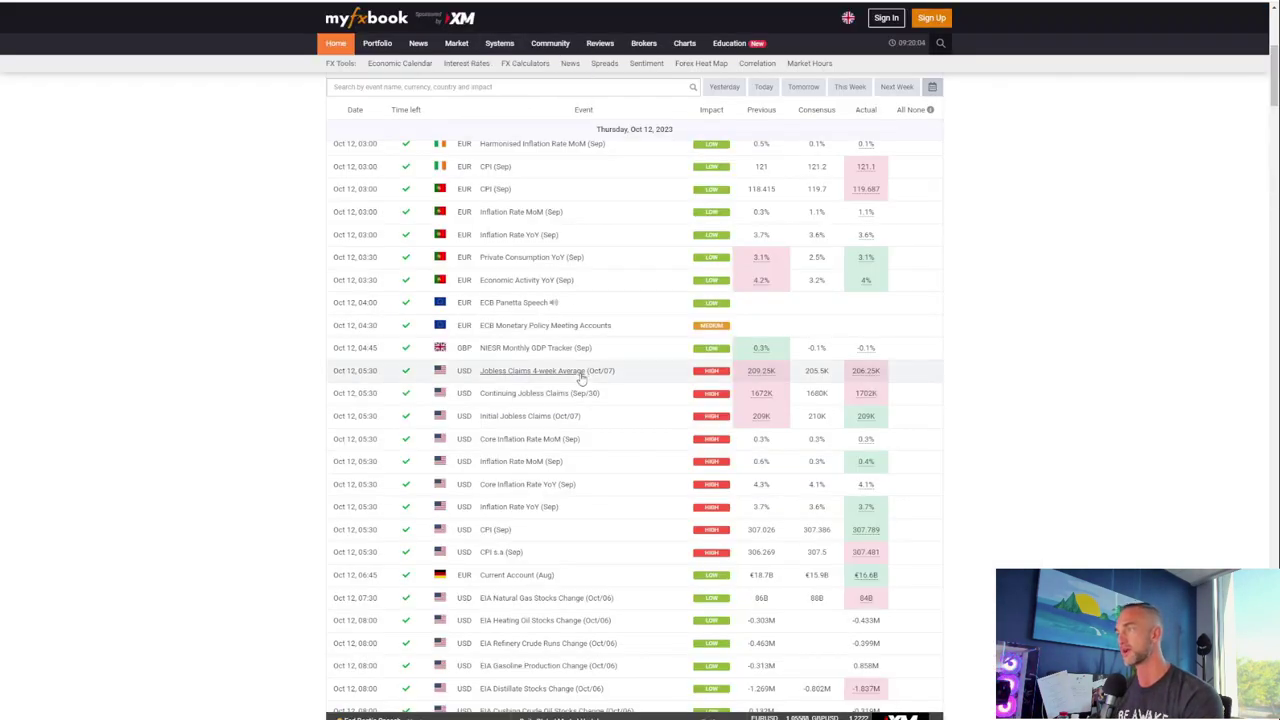
- Scroll the Myfxbook calendar to the Friday Oct 13 events, including US Michigan Consumer Sentiment
scroll(578, 370, "down", 3)
scroll(573, 566, "down", 2)
scroll(781, 487, "down", 6)
scroll(779, 485, "down", 8)
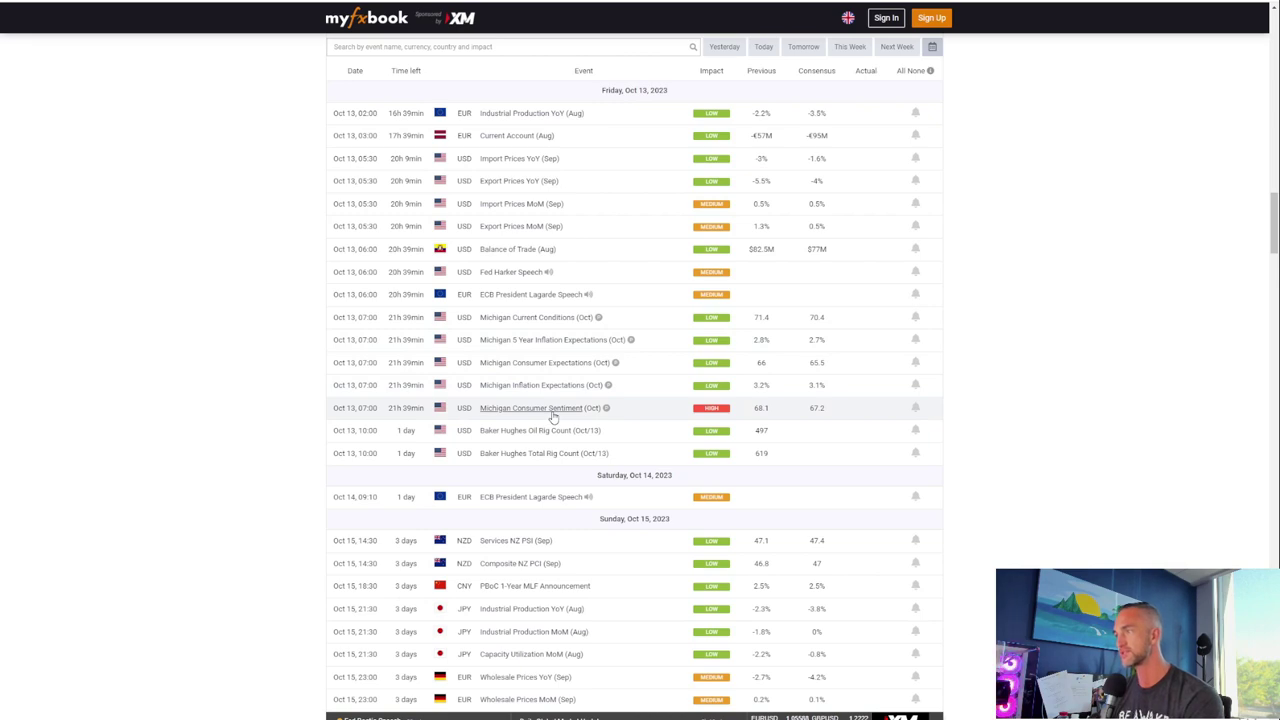
scroll(552, 417, "up", 5)
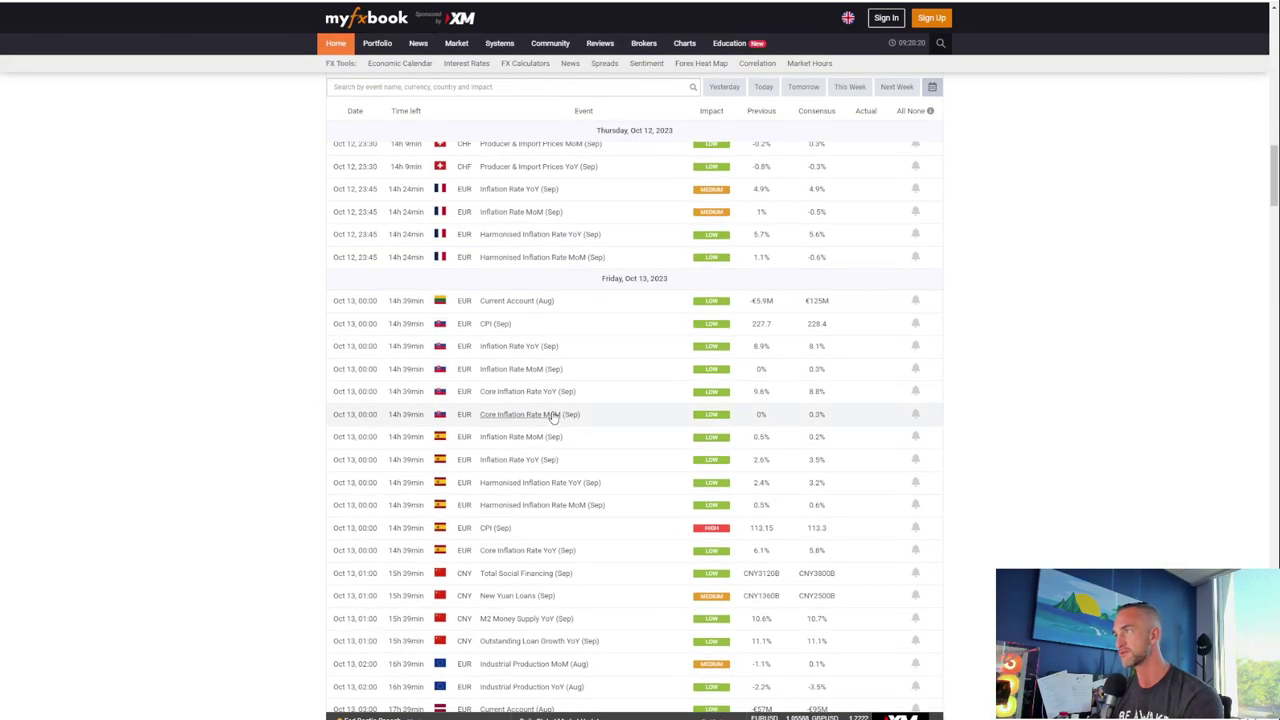
scroll(552, 417, "down", 2)
scroll(552, 417, "down", 4)
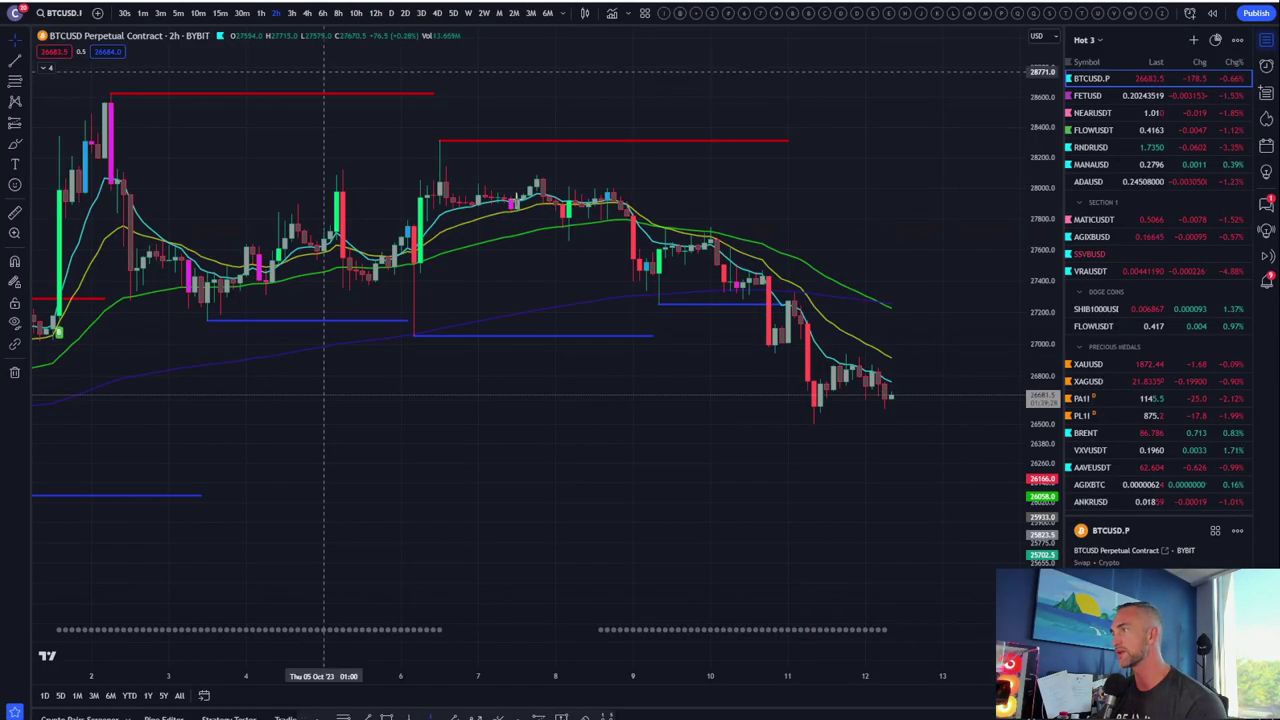
- Switch BTCUSD to the daily timeframe and compress the price scale for a wider range
scroll(808, 330, "down", 5)
scroll(1015, 262, "down", 5)
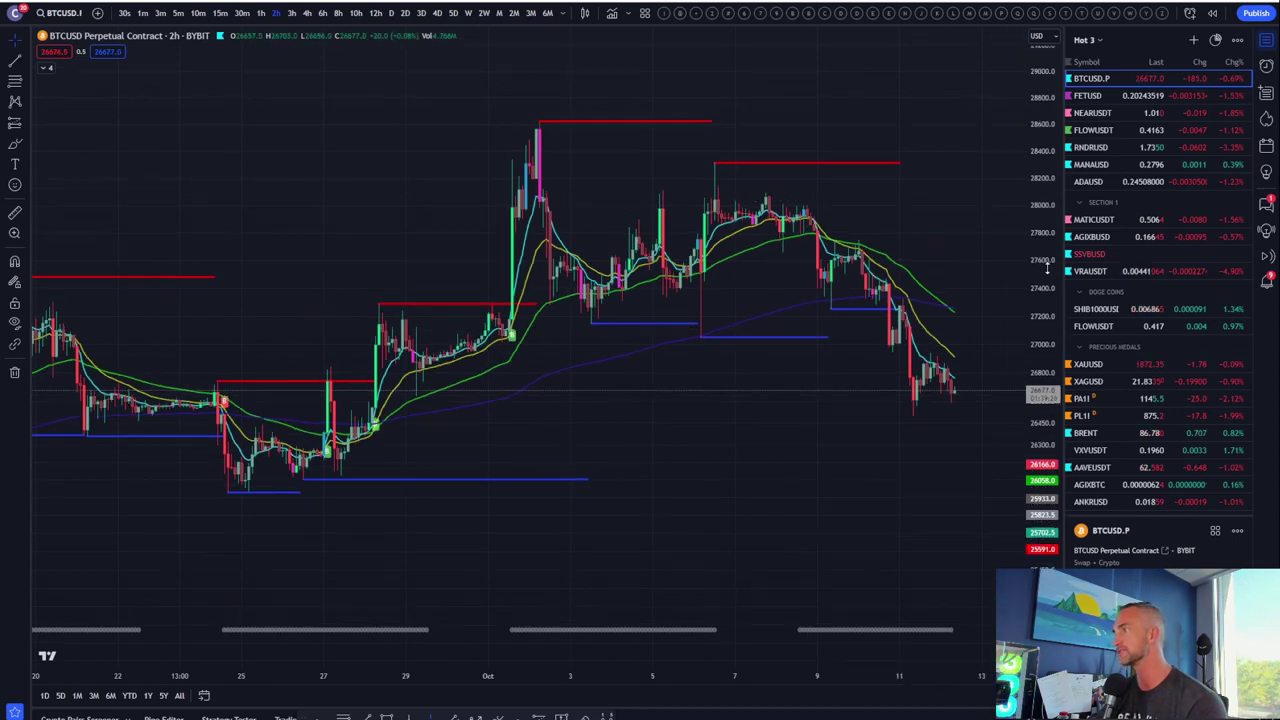
left_click(391, 13)
scroll(667, 248, "up", 5)
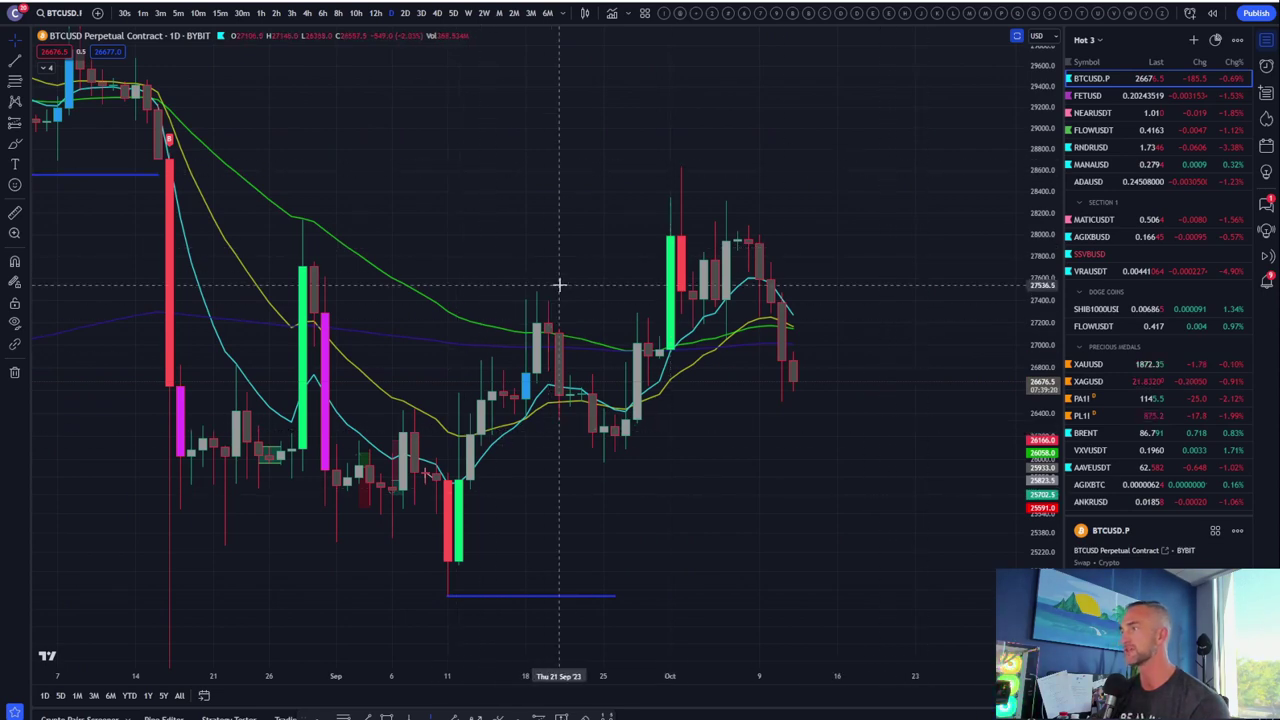
scroll(548, 430, "down", 5)
left_click_drag(1040, 146, 1054, 250)
scroll(783, 271, "up", 5)
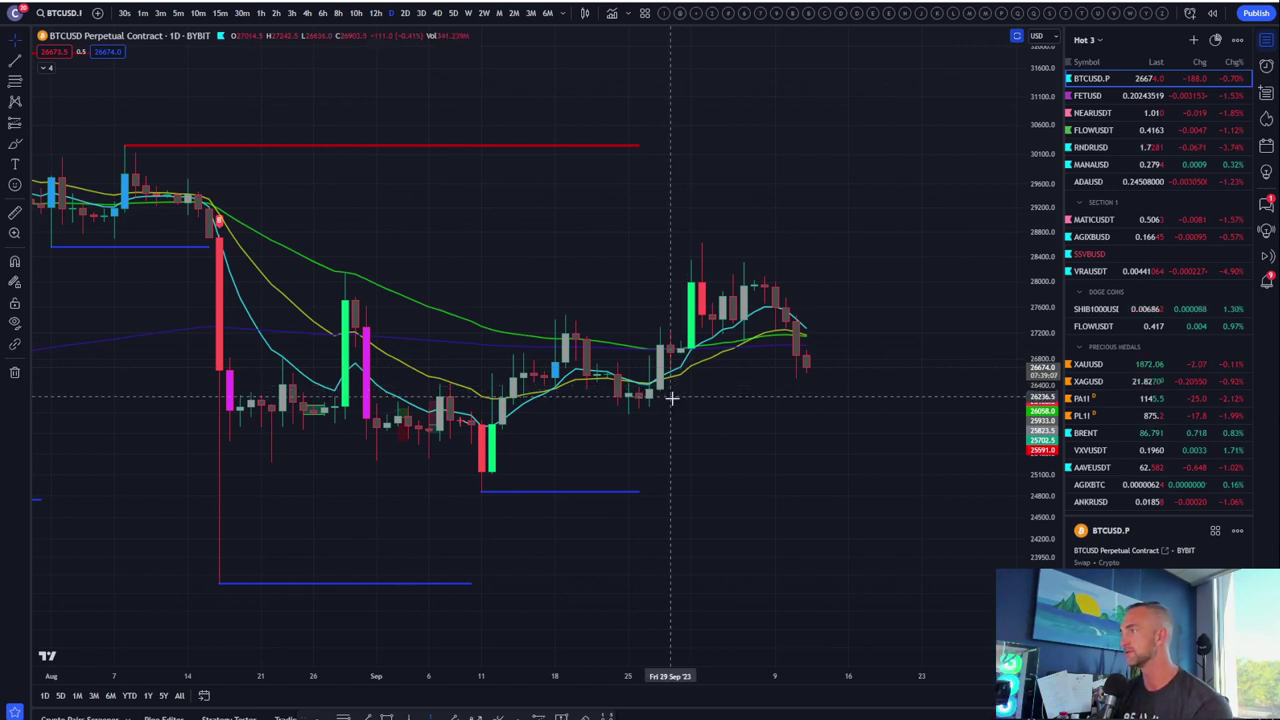
- Maximize the oscillator pane, then restore the full price and indicator pane stack
scroll(670, 410, "down", 5)
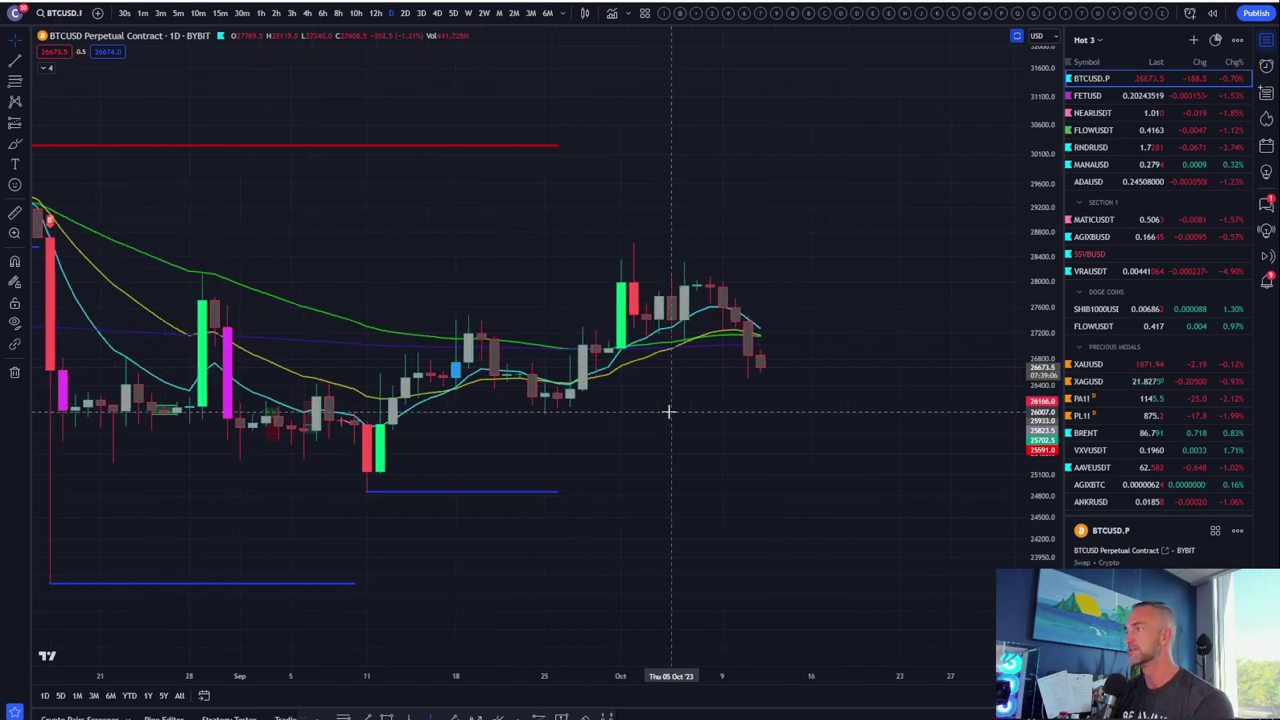
double_click(940, 186)
double_click(922, 563)
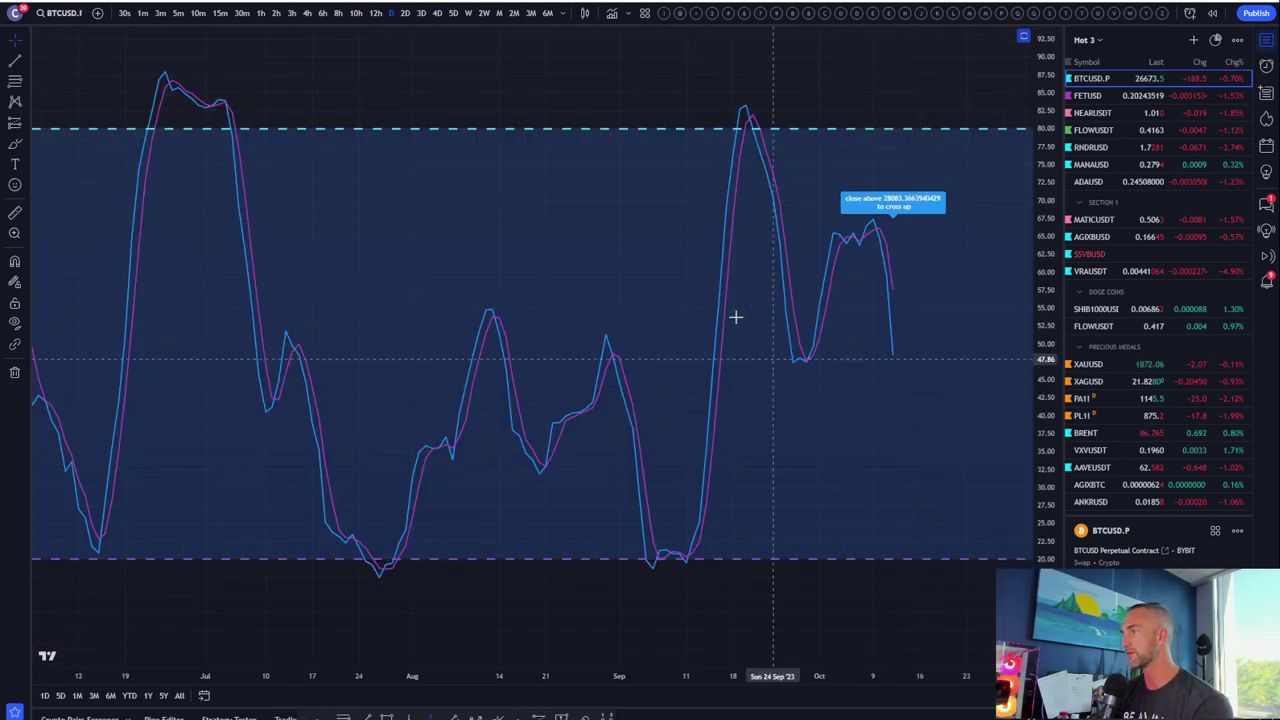
scroll(900, 418, "up", 3)
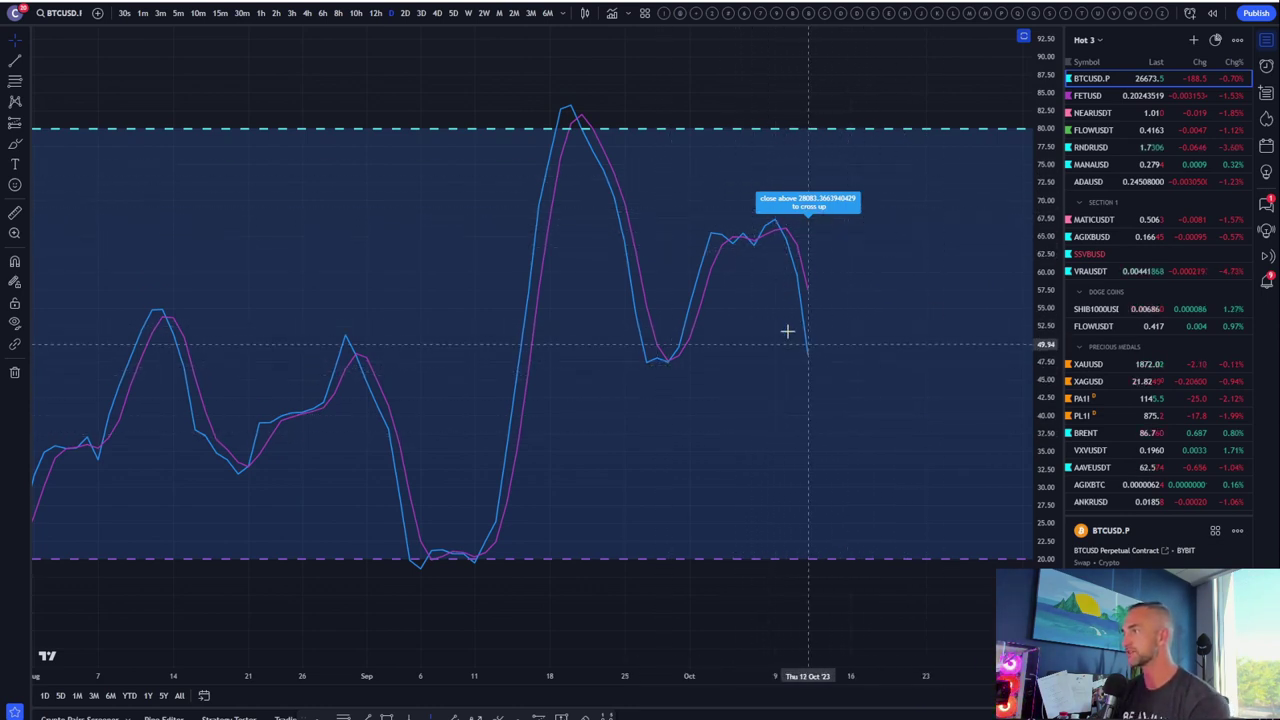
double_click(917, 266)
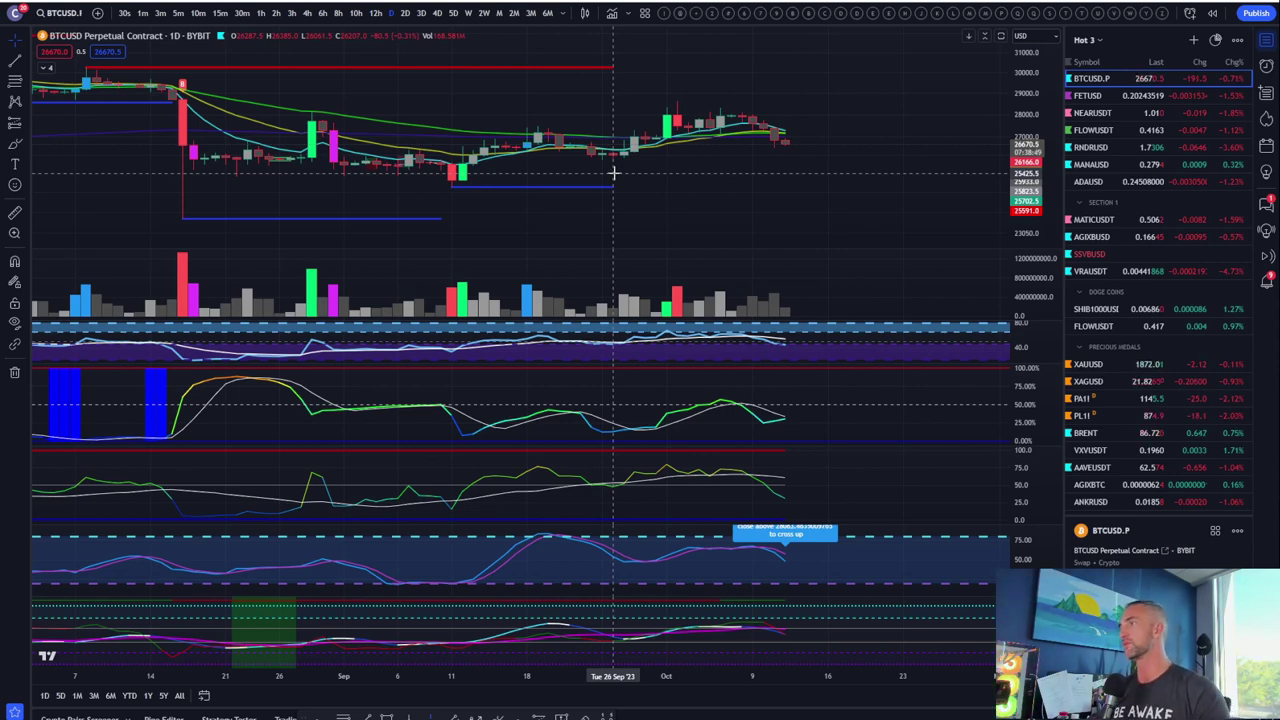
- Auto-fit the daily BTCUSD candles and anchor a trend line at the September low
double_click(1025, 172)
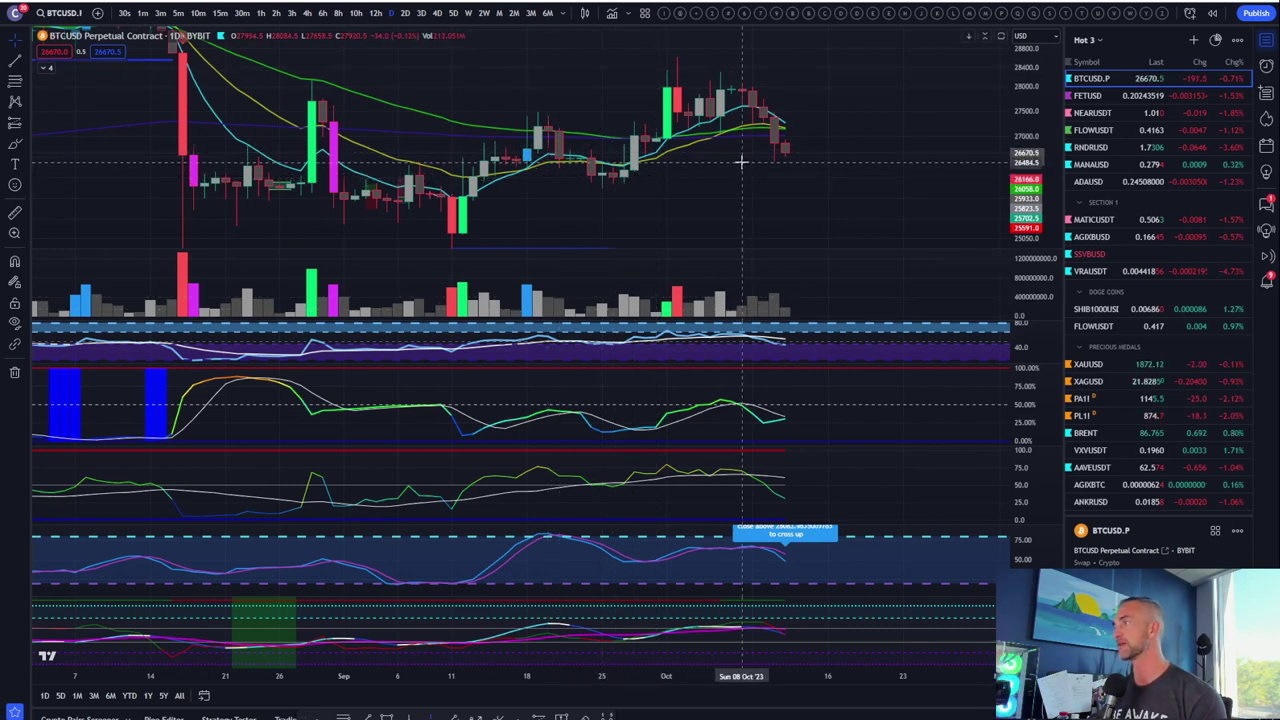
scroll(740, 163, "up", 3)
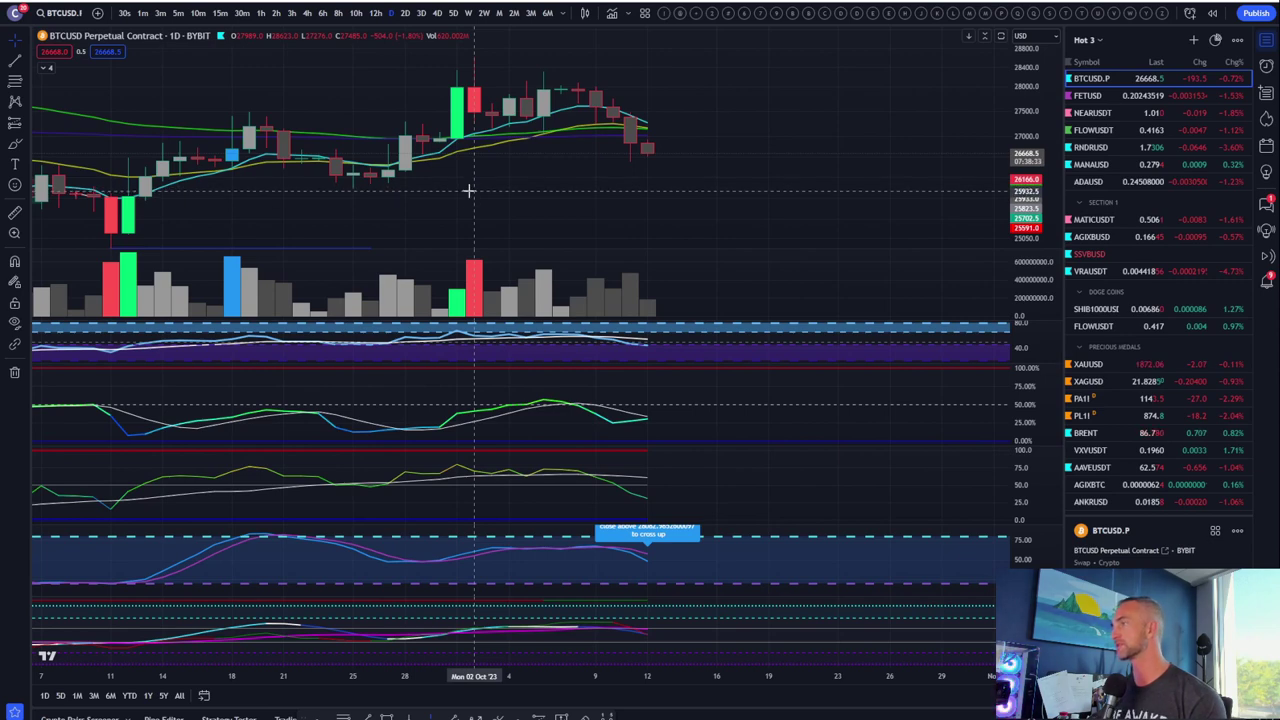
scroll(469, 190, "down", 3)
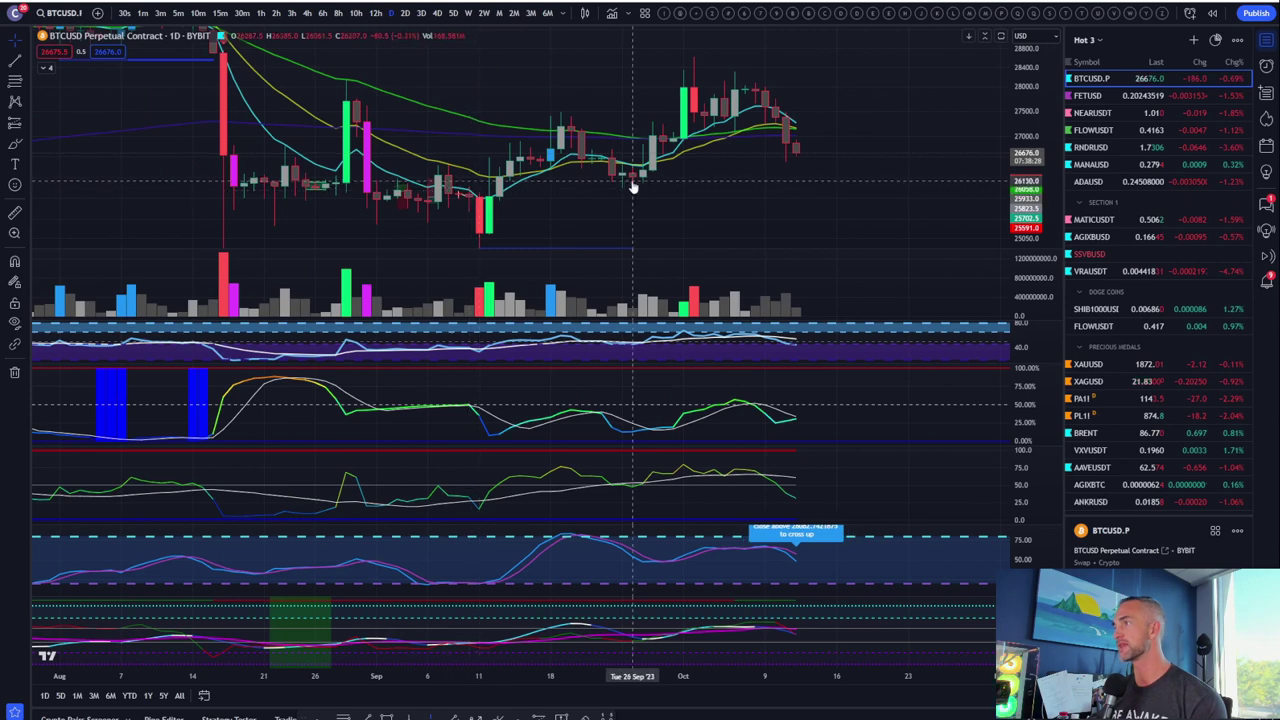
scroll(720, 180, "up", 2)
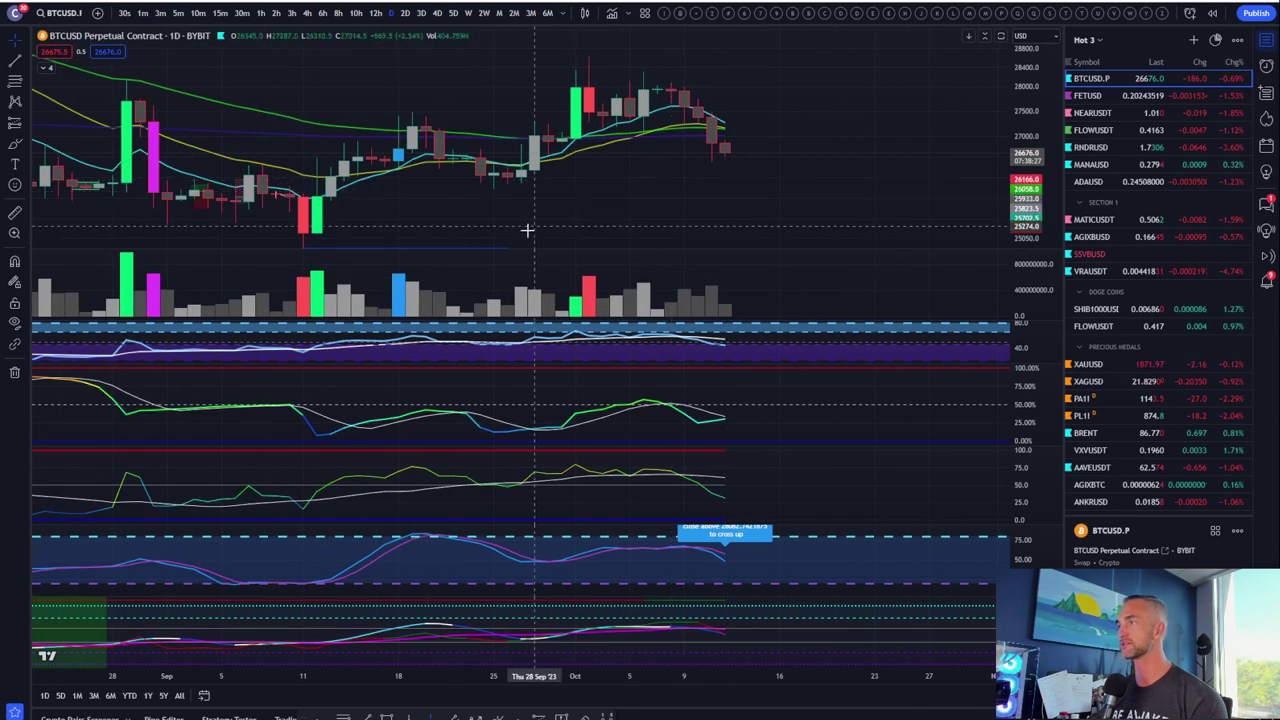
scroll(512, 240, "down", 3)
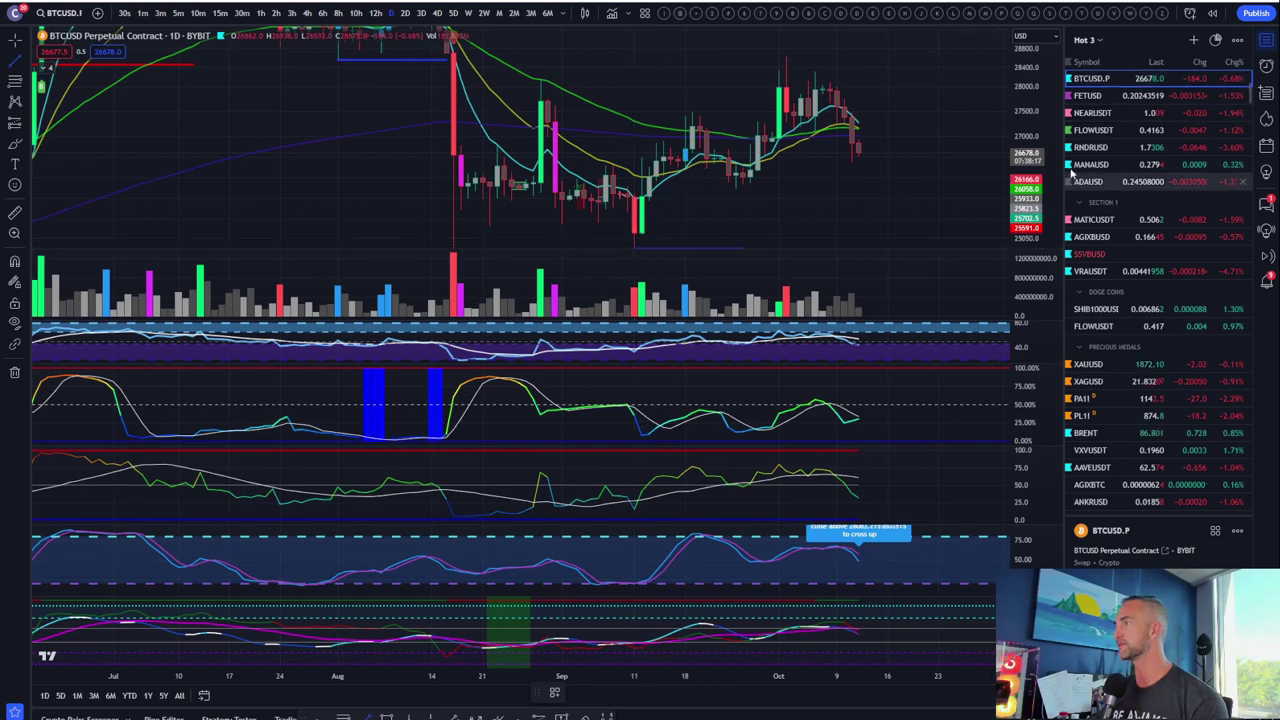
left_click(637, 226)
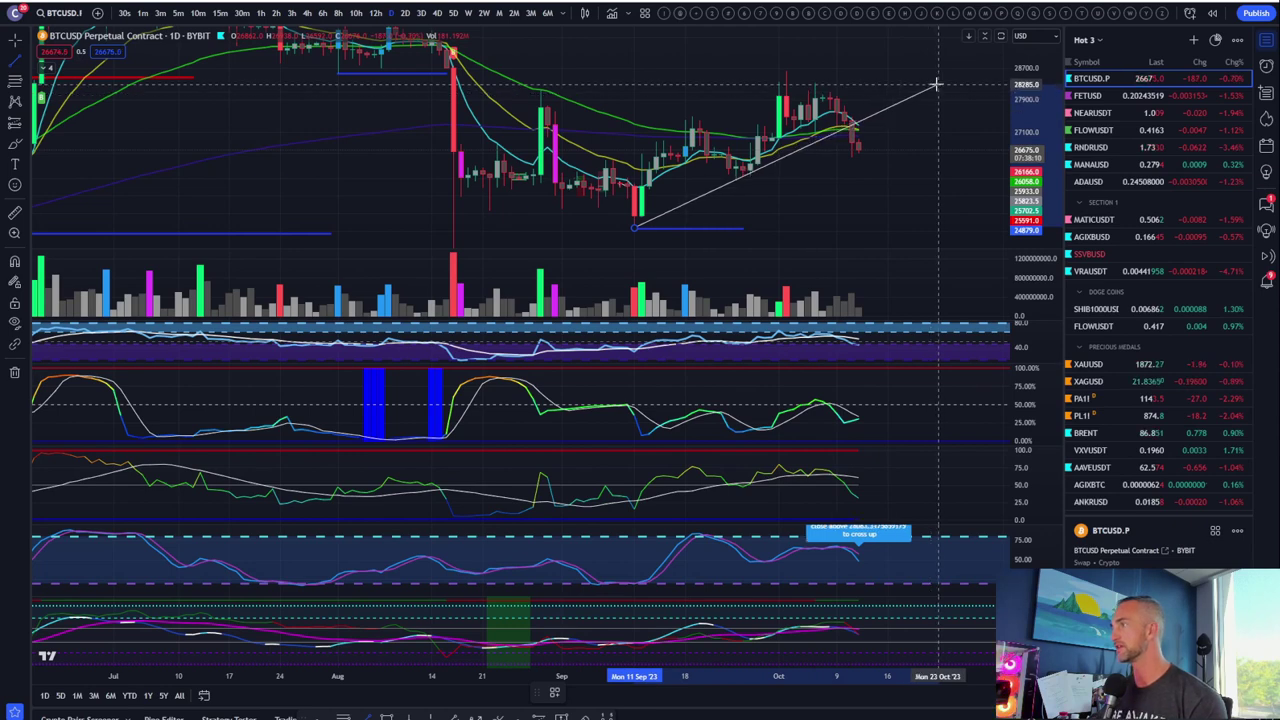
- Zoom around the daily chart and rescale prices to review recent bars against the trendline
scroll(857, 191, "up", 3)
scroll(814, 209, "down", 5)
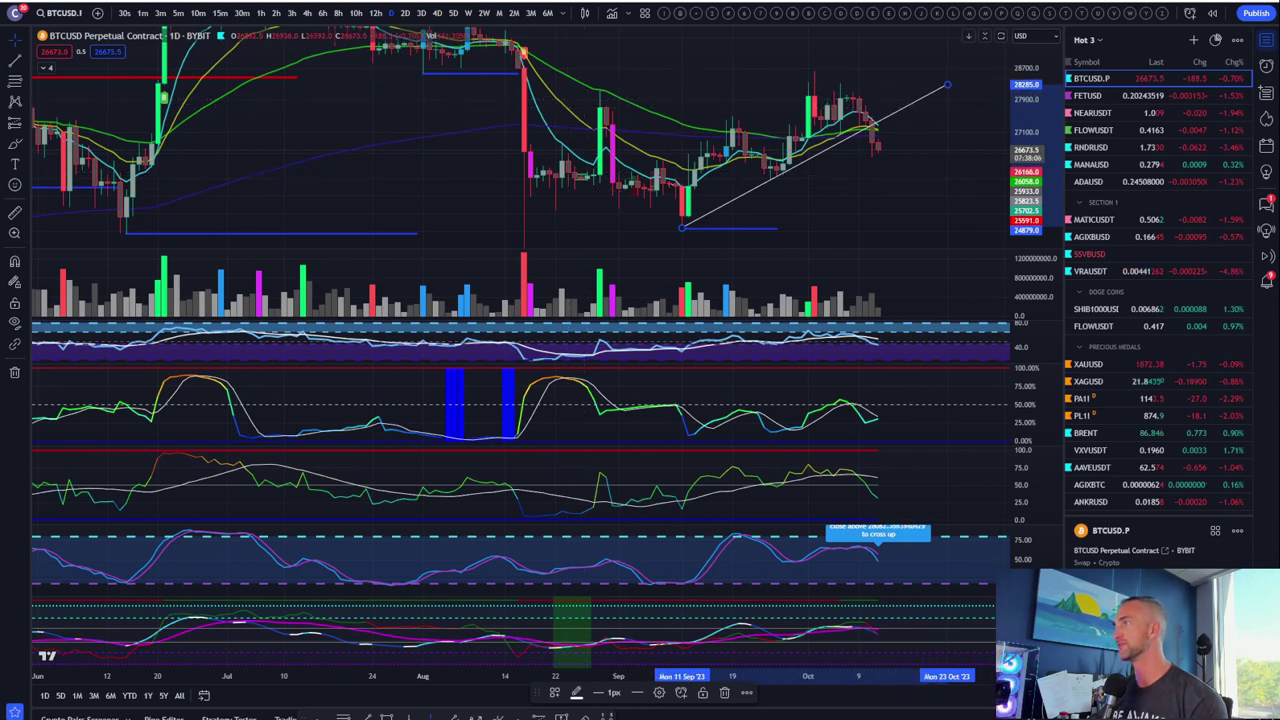
scroll(779, 100, "up", 2)
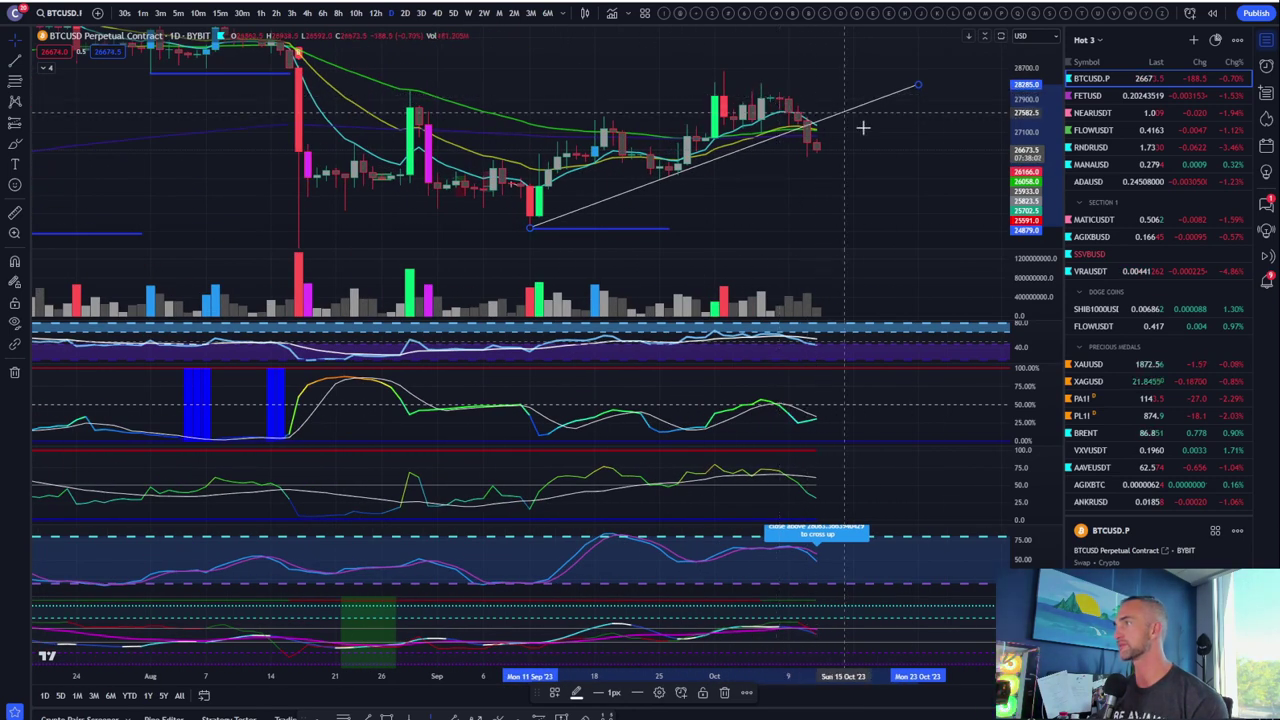
scroll(806, 133, "up", 3)
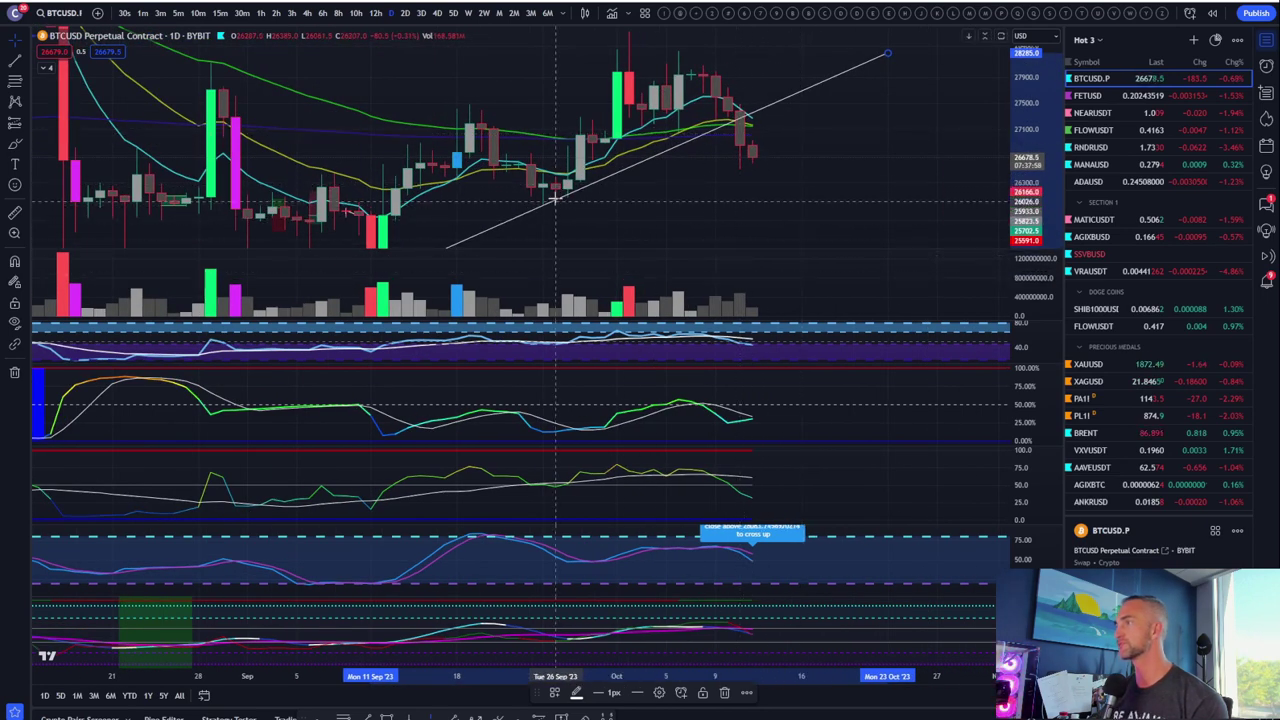
scroll(557, 203, "down", 5)
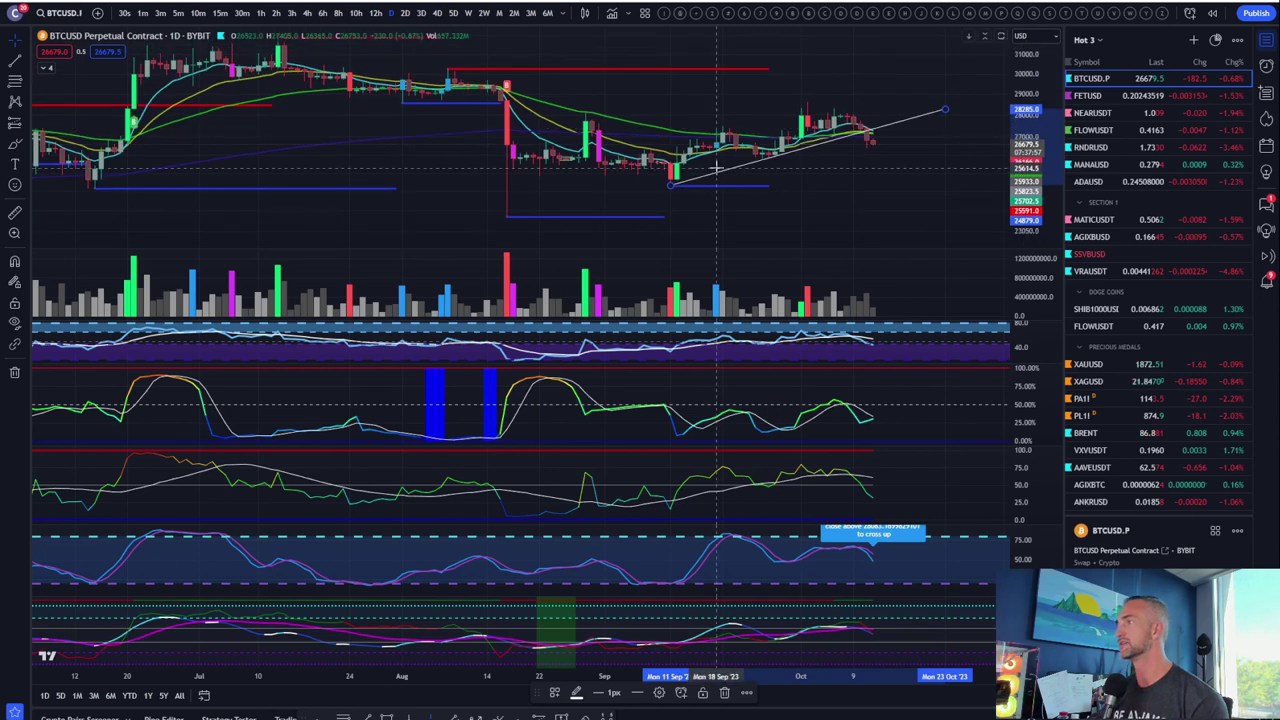
scroll(716, 170, "down", 2)
scroll(704, 222, "down", 2)
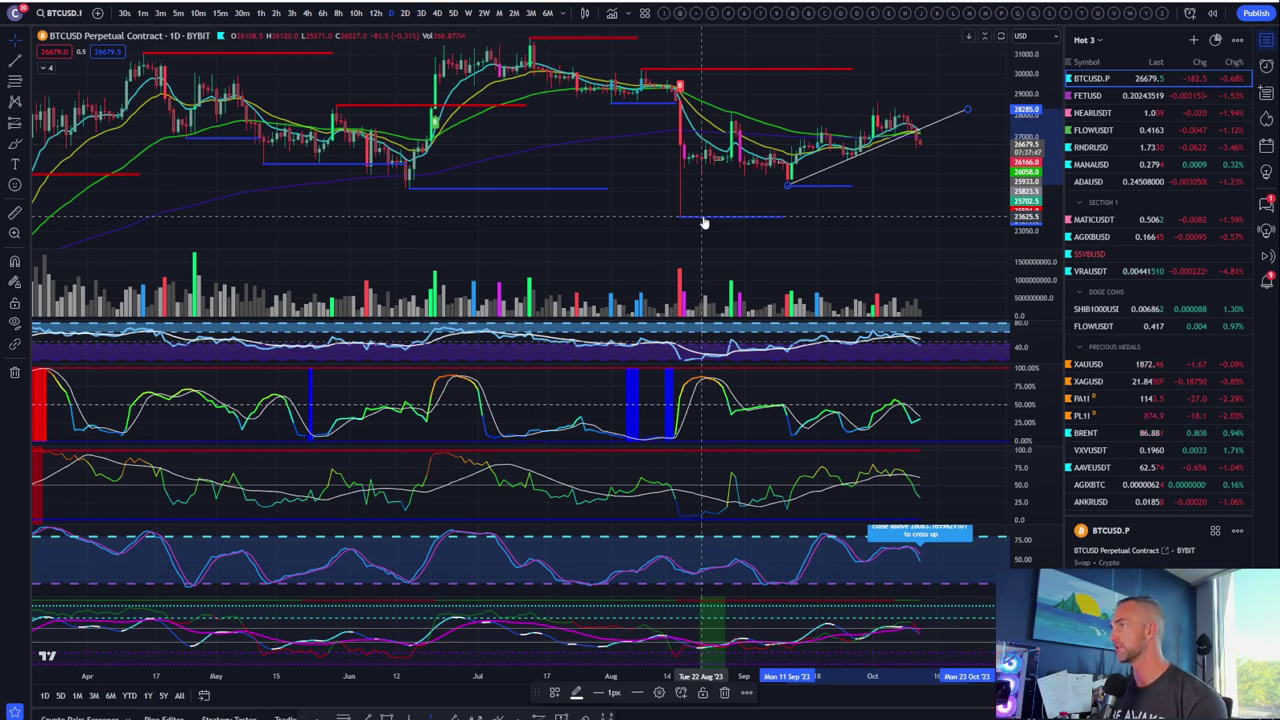
scroll(849, 159, "up", 2)
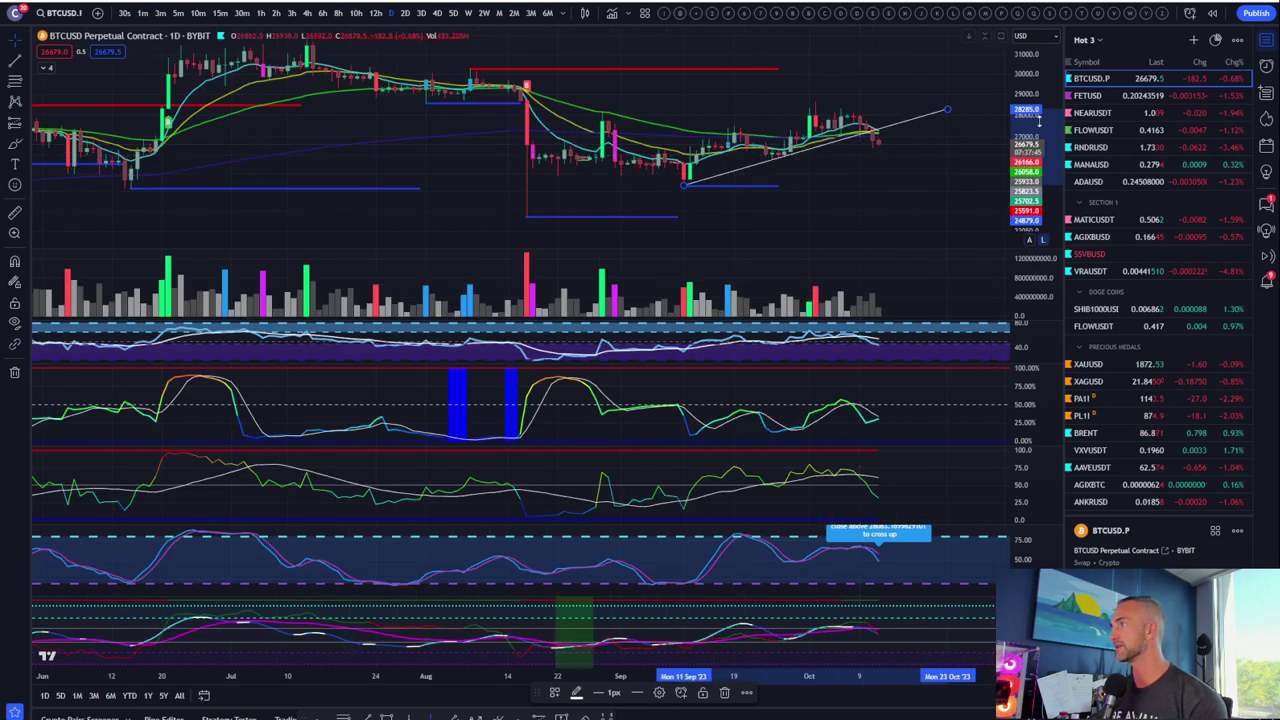
left_click_drag(1039, 120, 1032, 98)
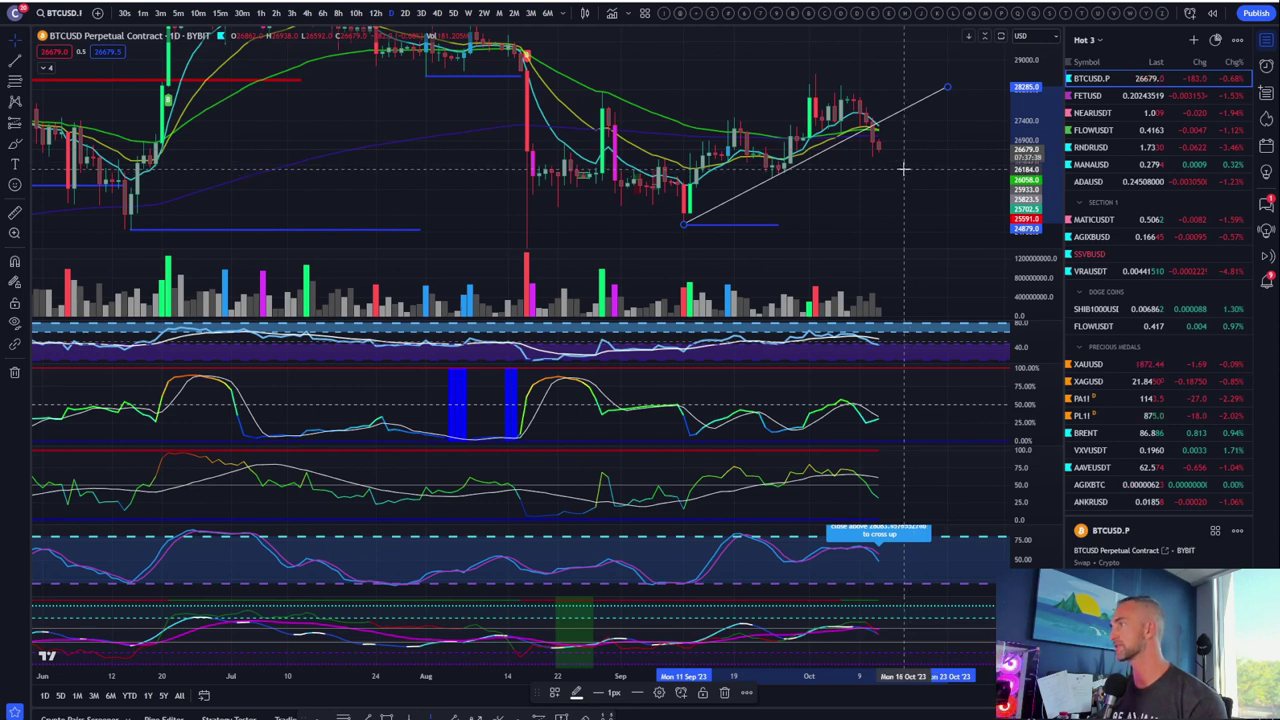
scroll(903, 170, "up", 2)
scroll(903, 180, "right", 3)
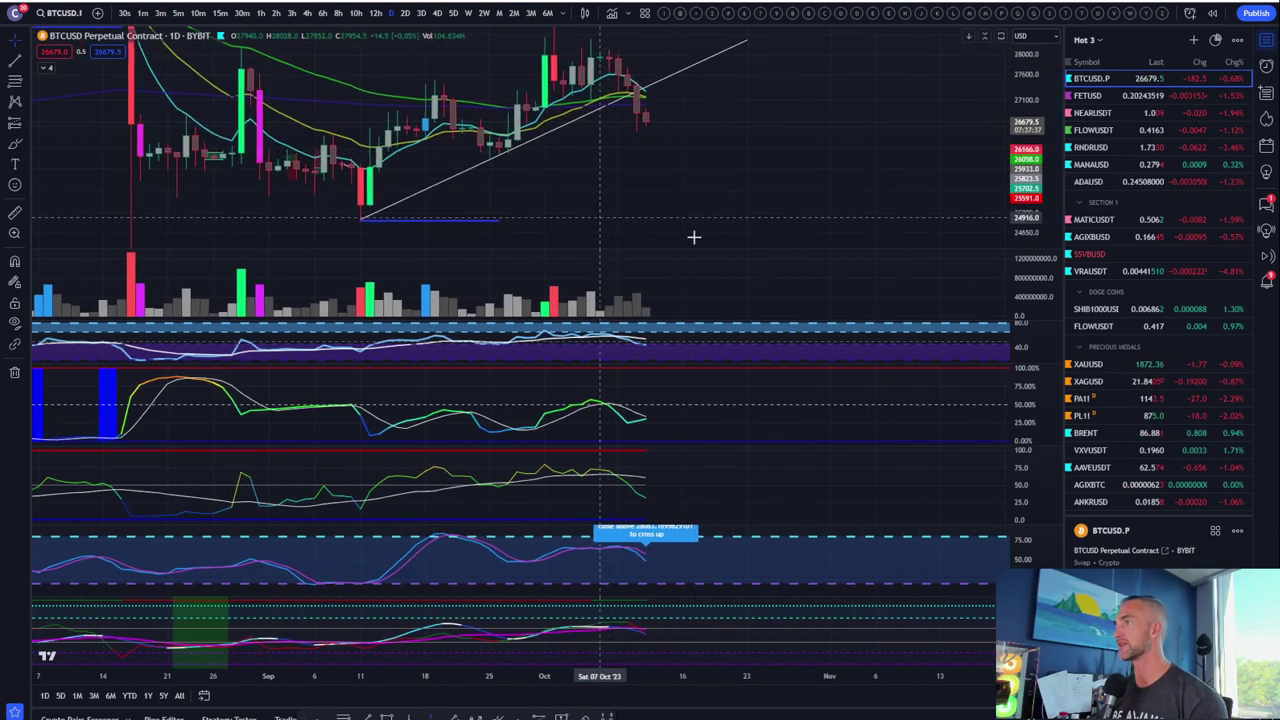
scroll(778, 204, "down", 3)
left_click_drag(1012, 100, 1006, 105)
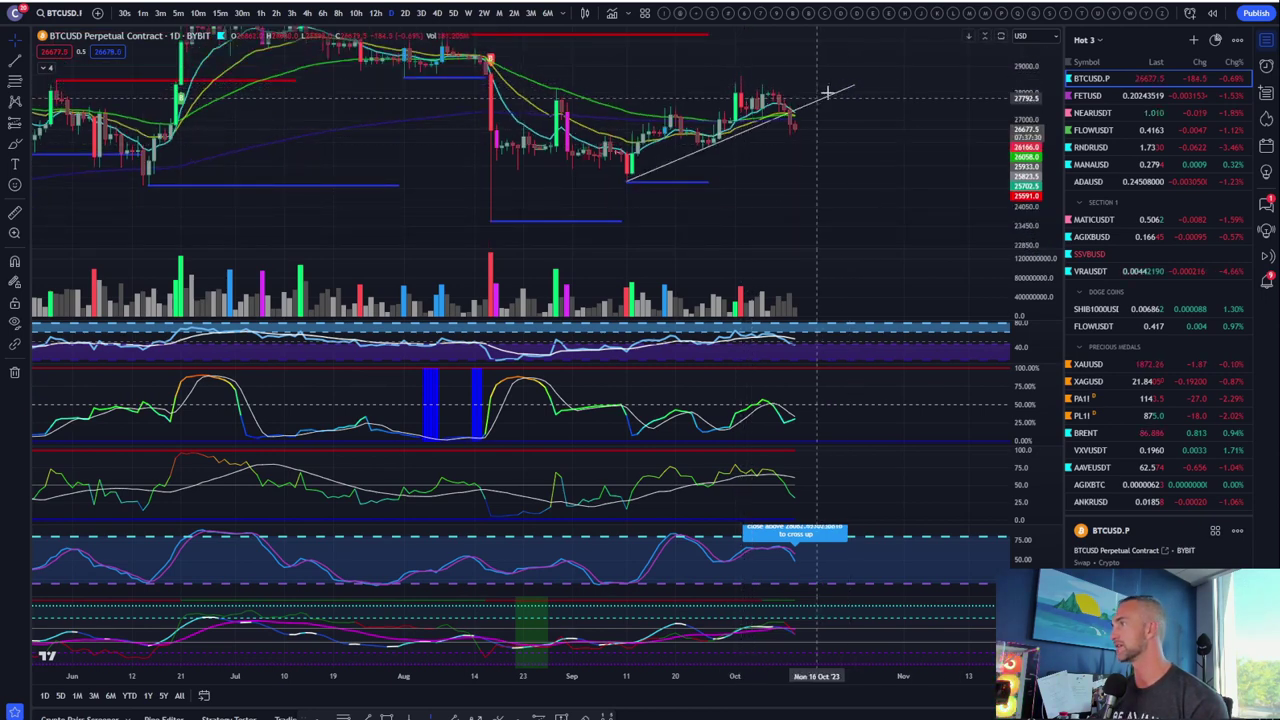
- Shorten the trendline so its end sits around 20 Oct near 28,135
left_click_drag(850, 94, 878, 89)
scroll(877, 86, "up", 2)
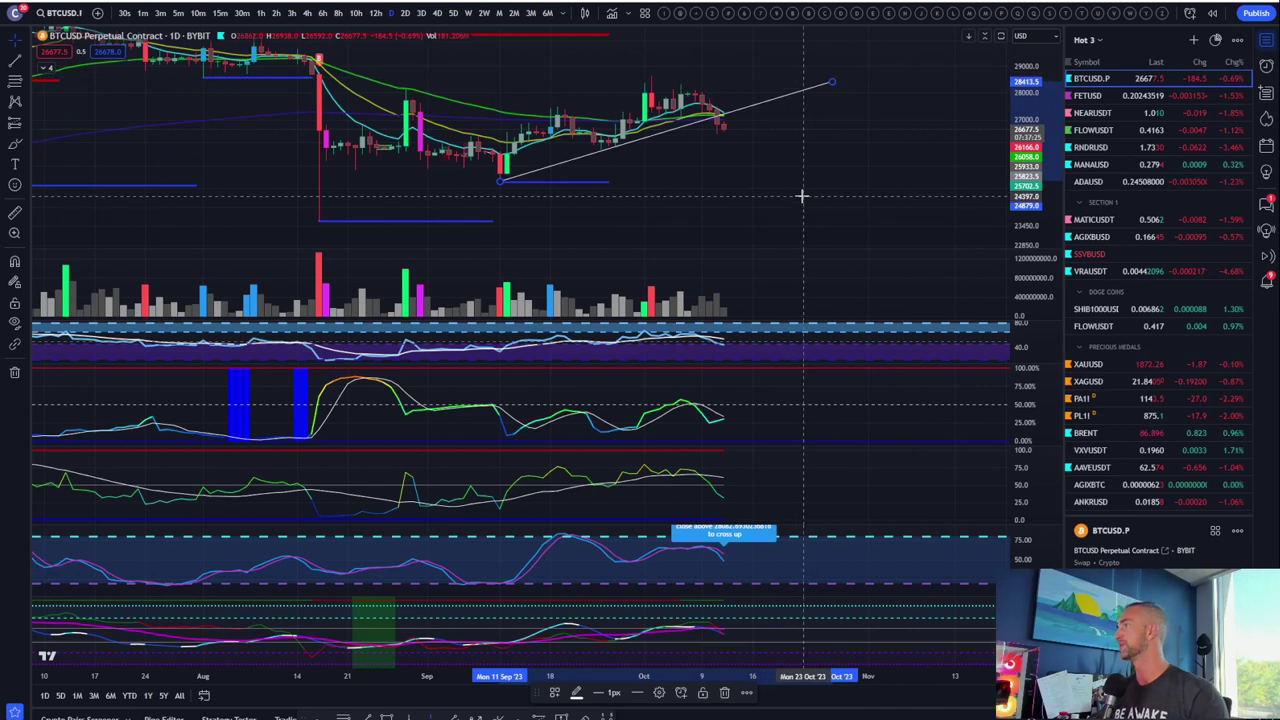
scroll(857, 171, "up", 3)
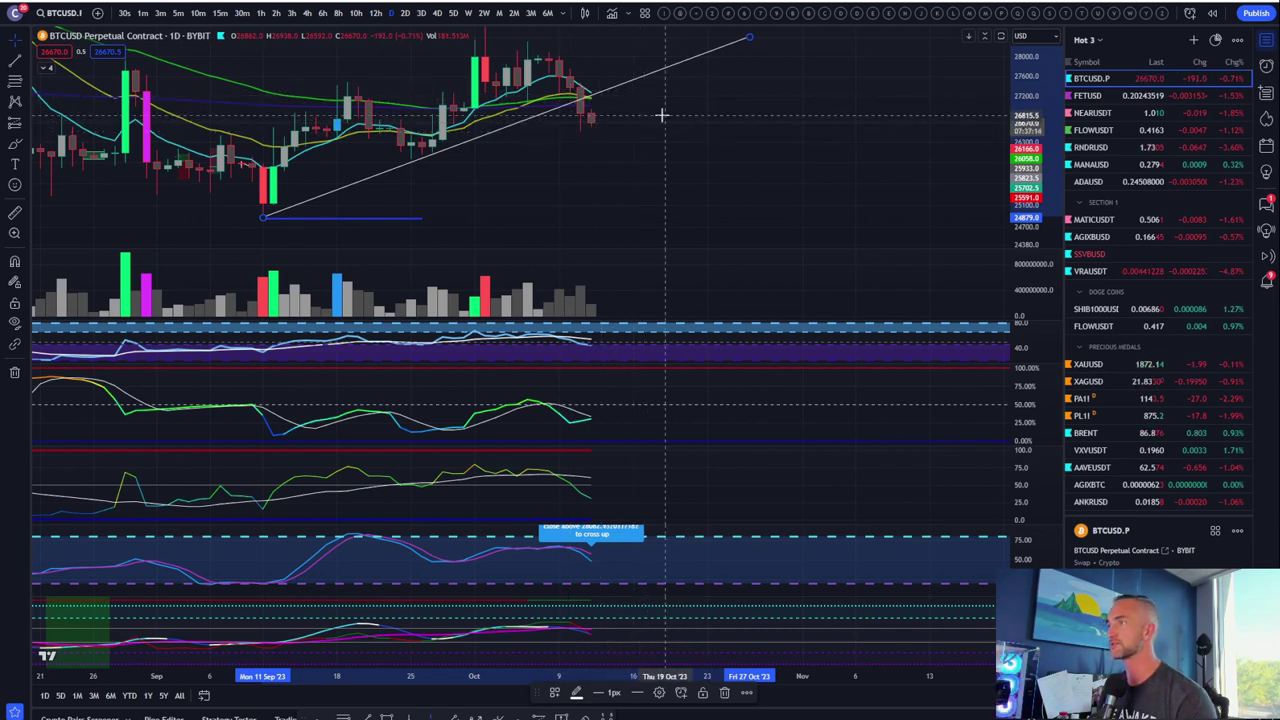
left_click_drag(752, 38, 675, 51)
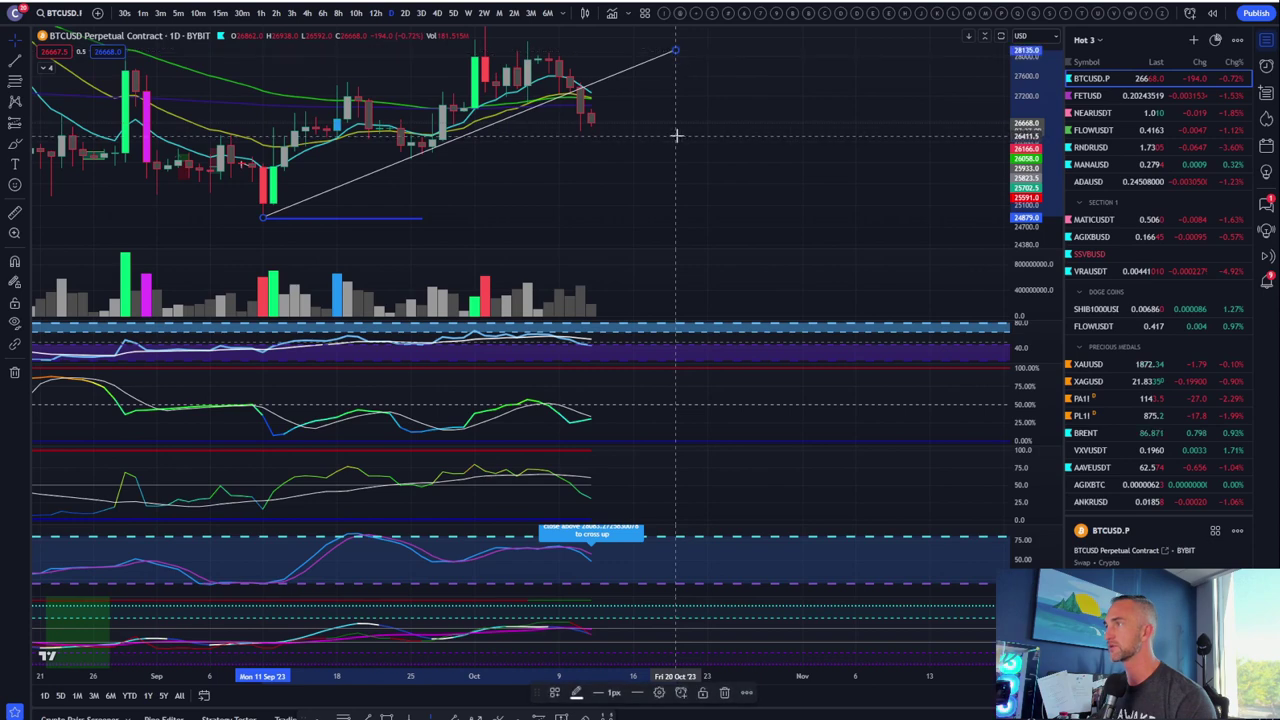
scroll(538, 172, "down", 3)
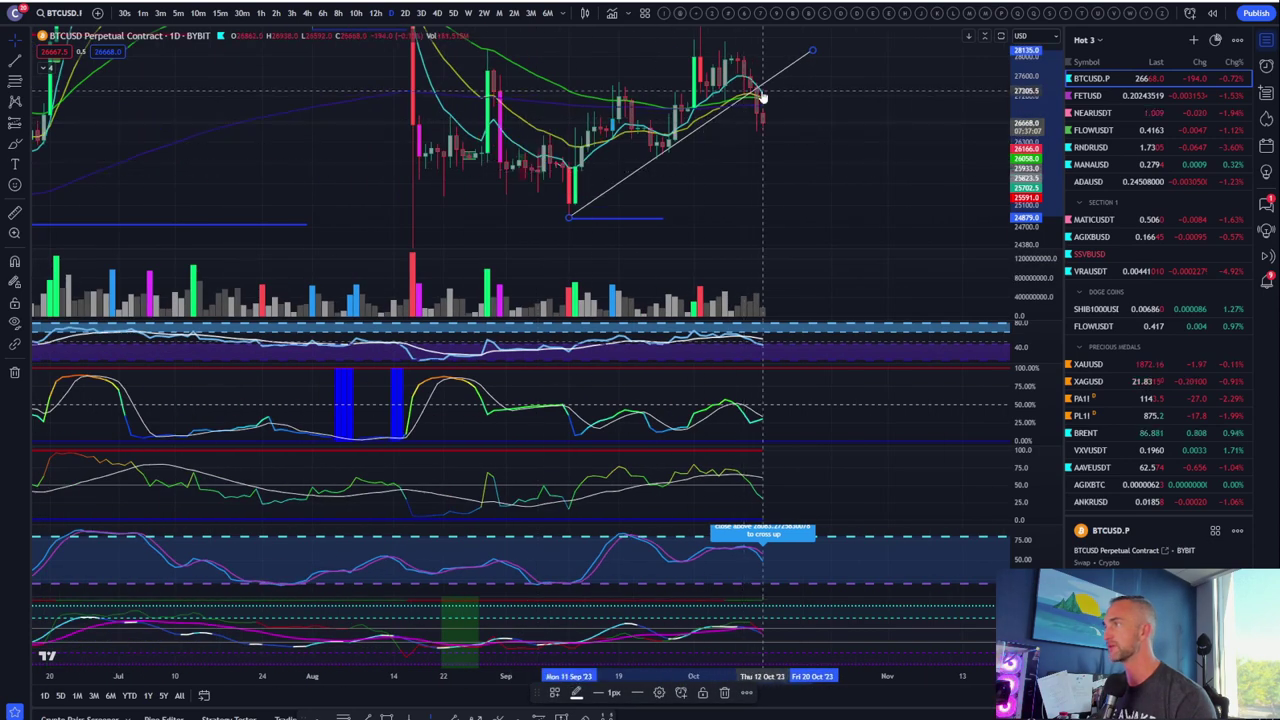
scroll(690, 130, "up", 3)
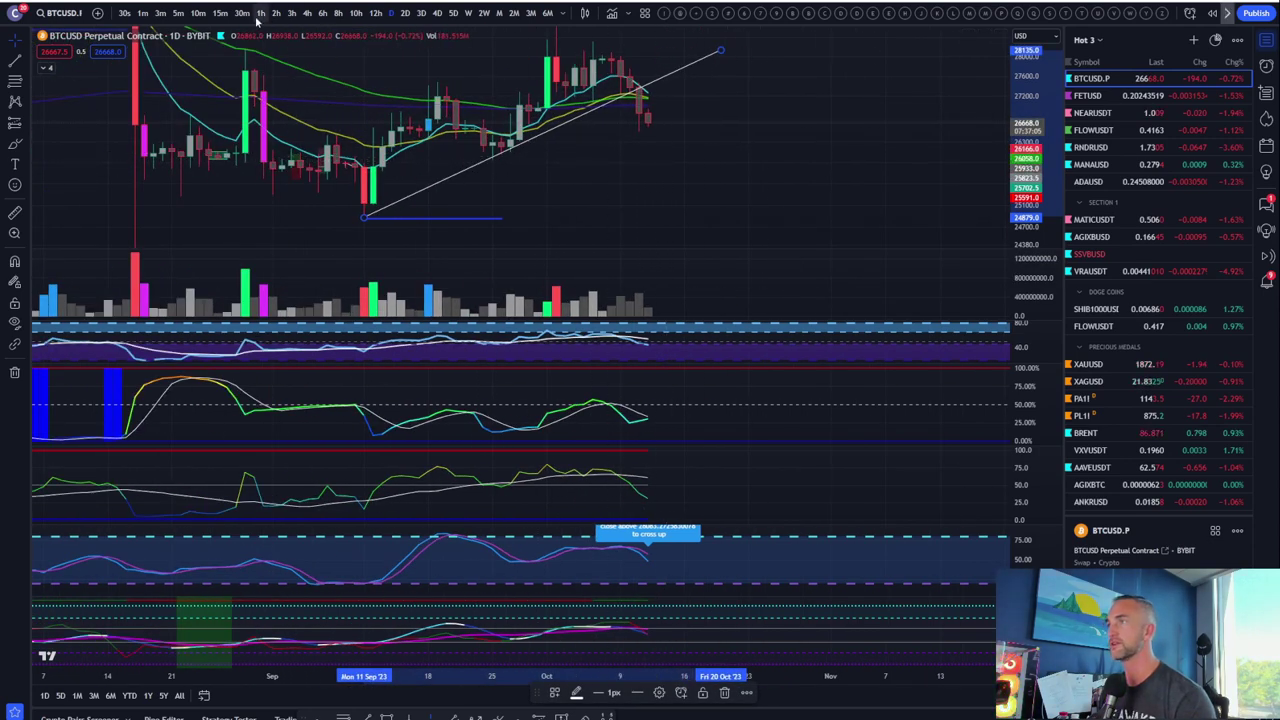
- Switch BTCUSD to the 4-hour timeframe, rescale it, and maximize then restore the price pane
left_click(309, 13)
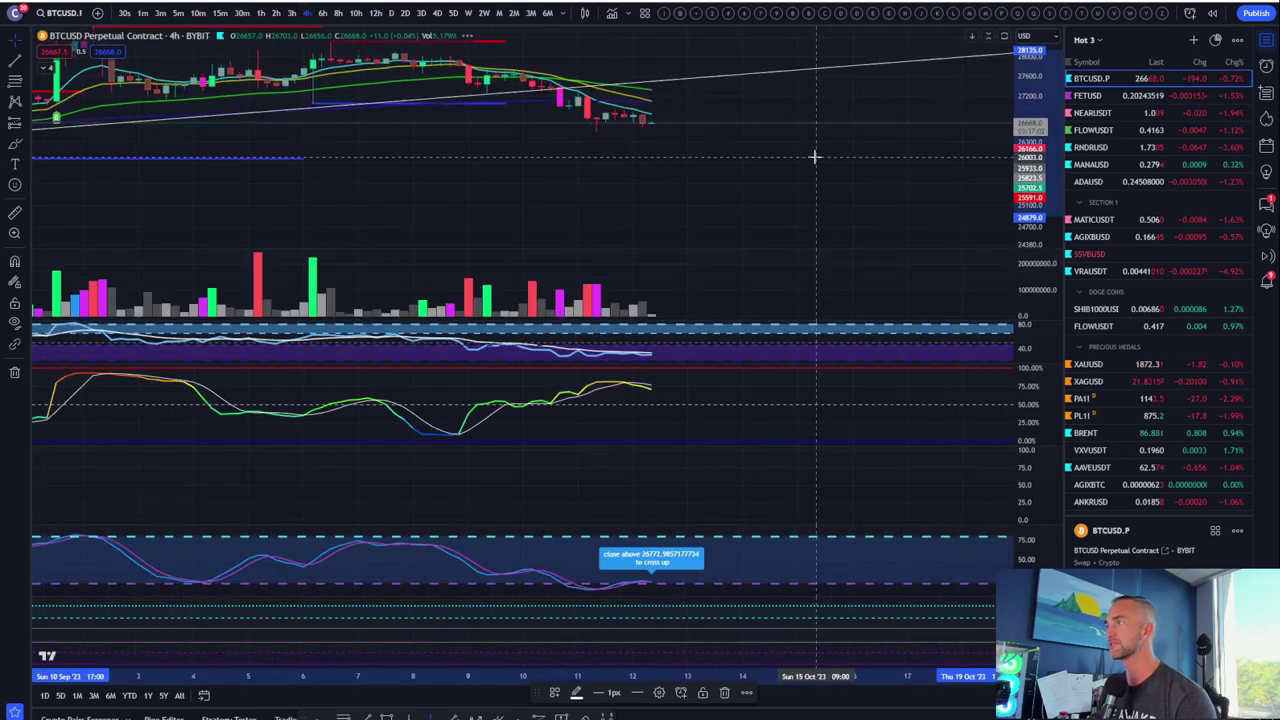
scroll(815, 157, "up", 2)
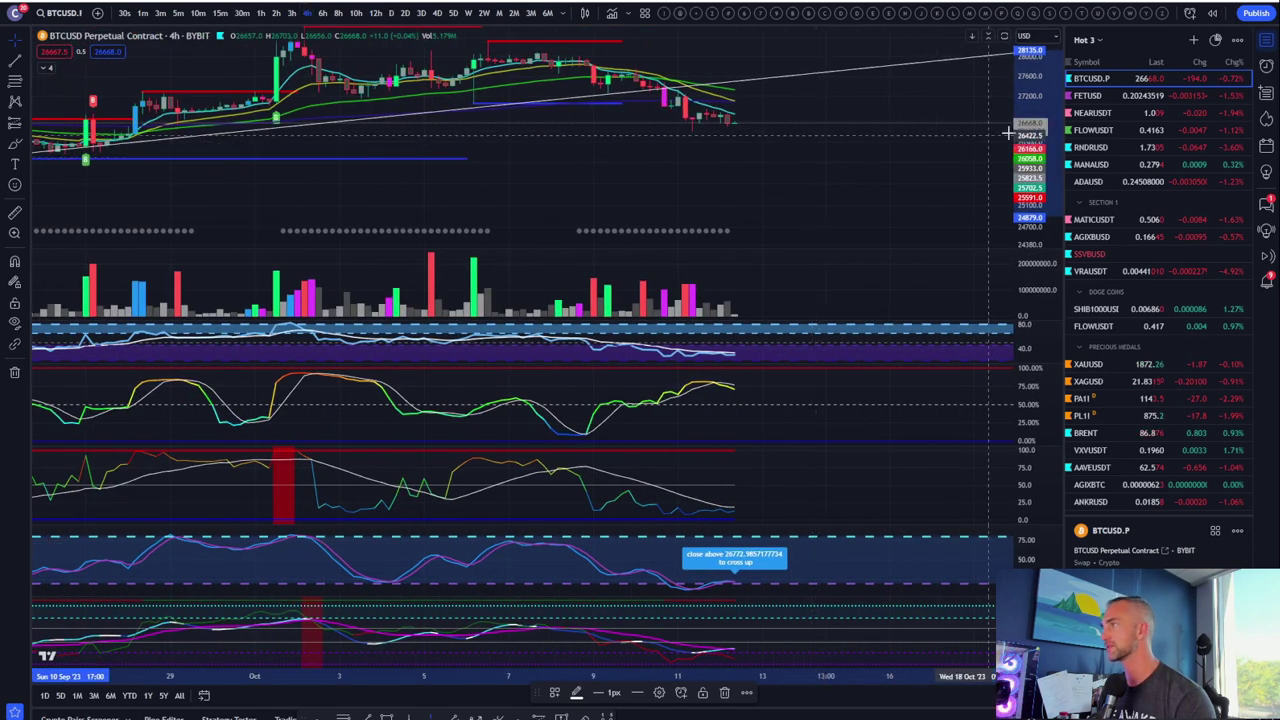
left_click_drag(1030, 188, 1030, 235)
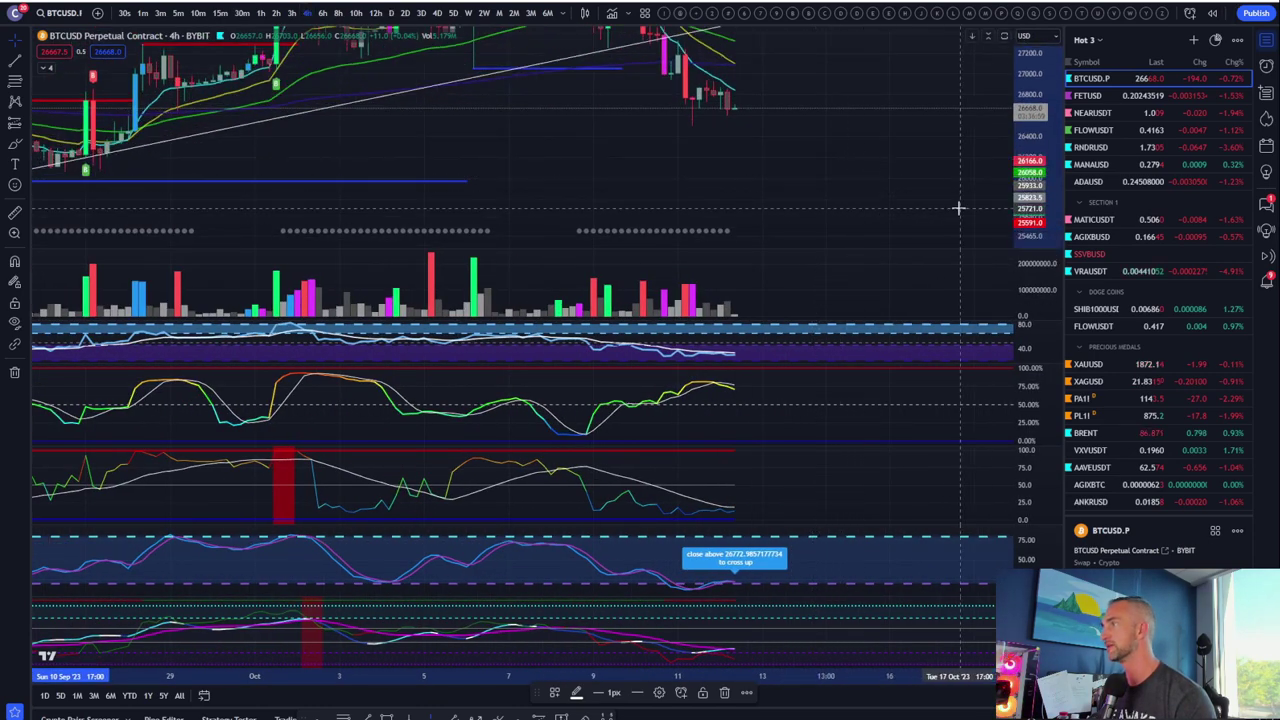
left_click_drag(794, 171, 720, 214)
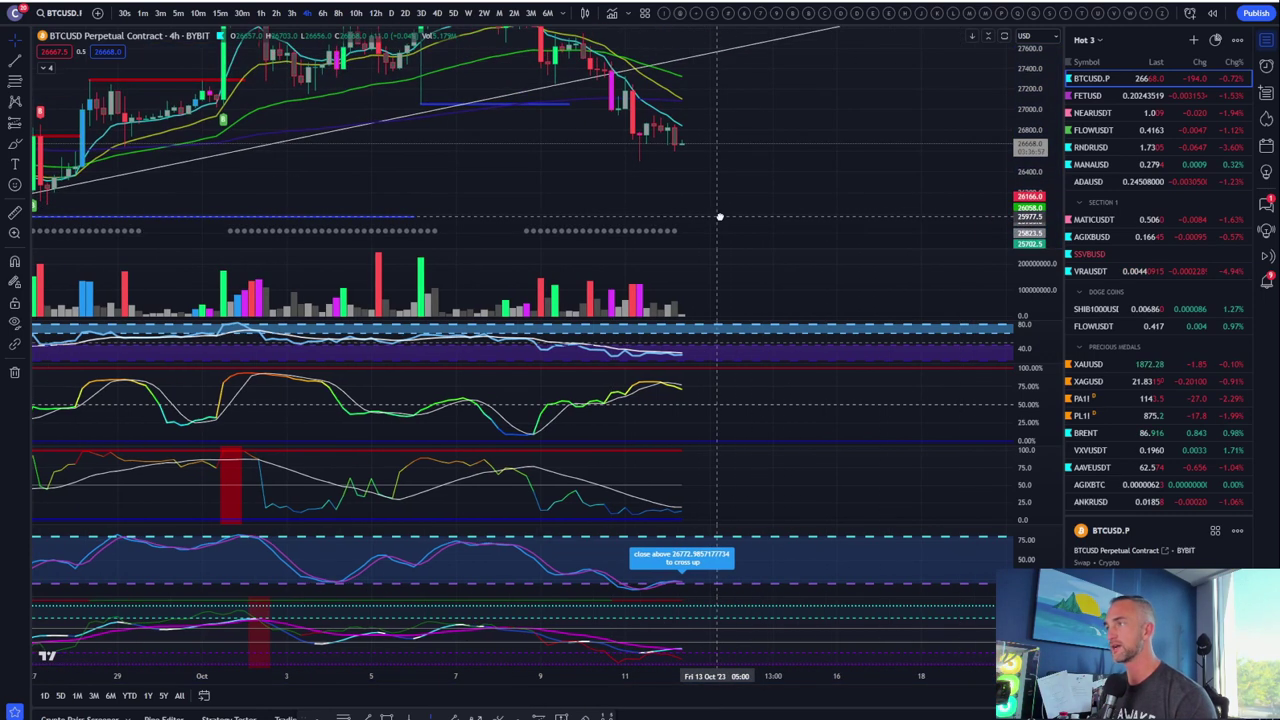
double_click(800, 169)
scroll(800, 169, "down", 5)
left_click_drag(1050, 305, 1050, 343)
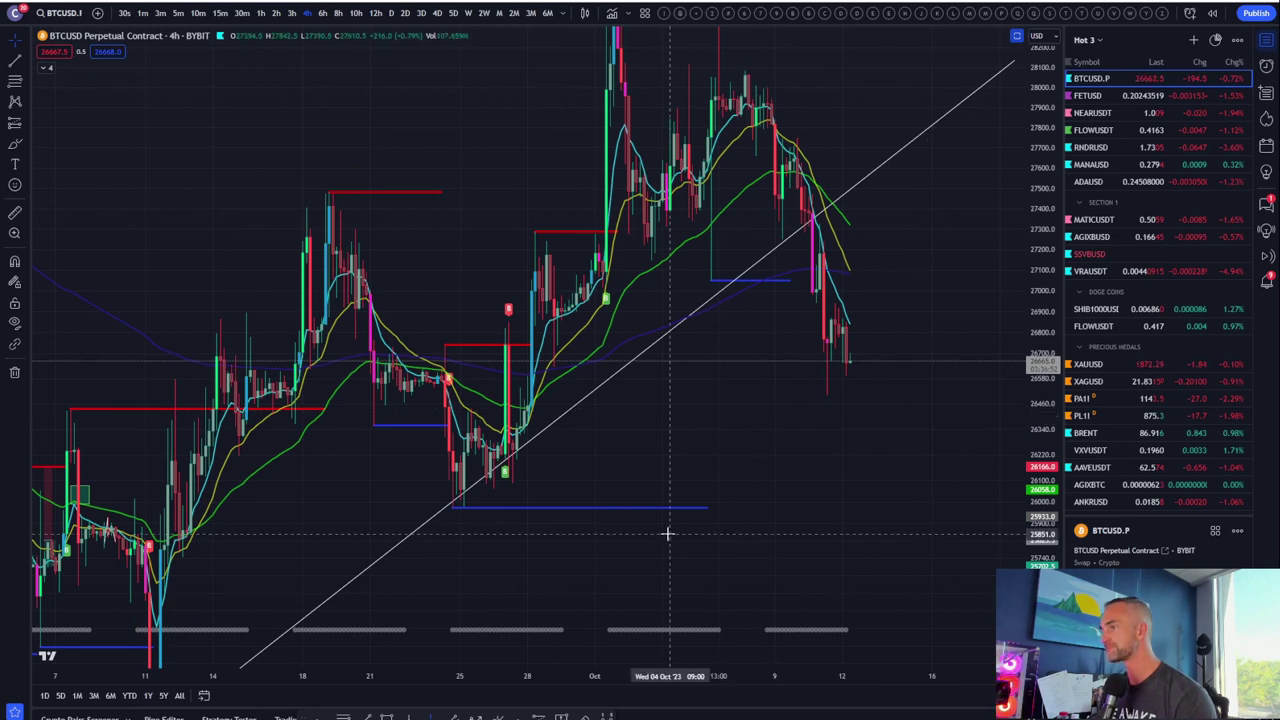
scroll(683, 487, "up", 3)
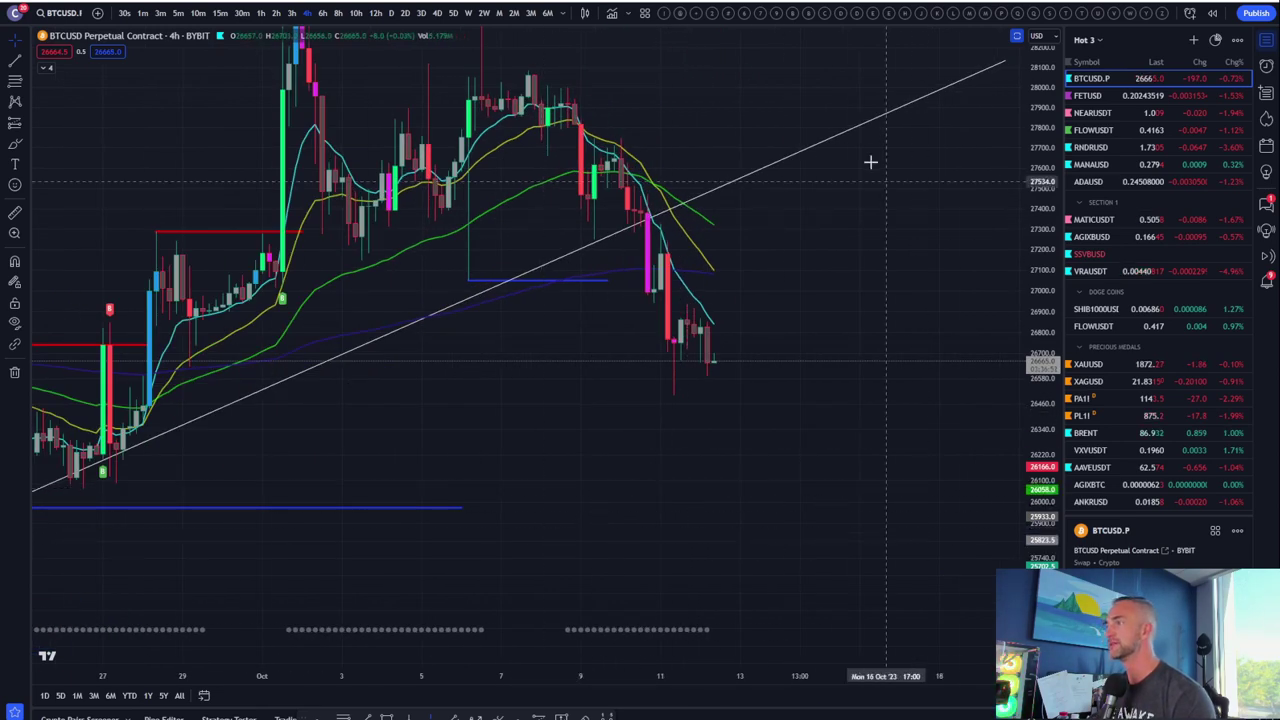
double_click(894, 217)
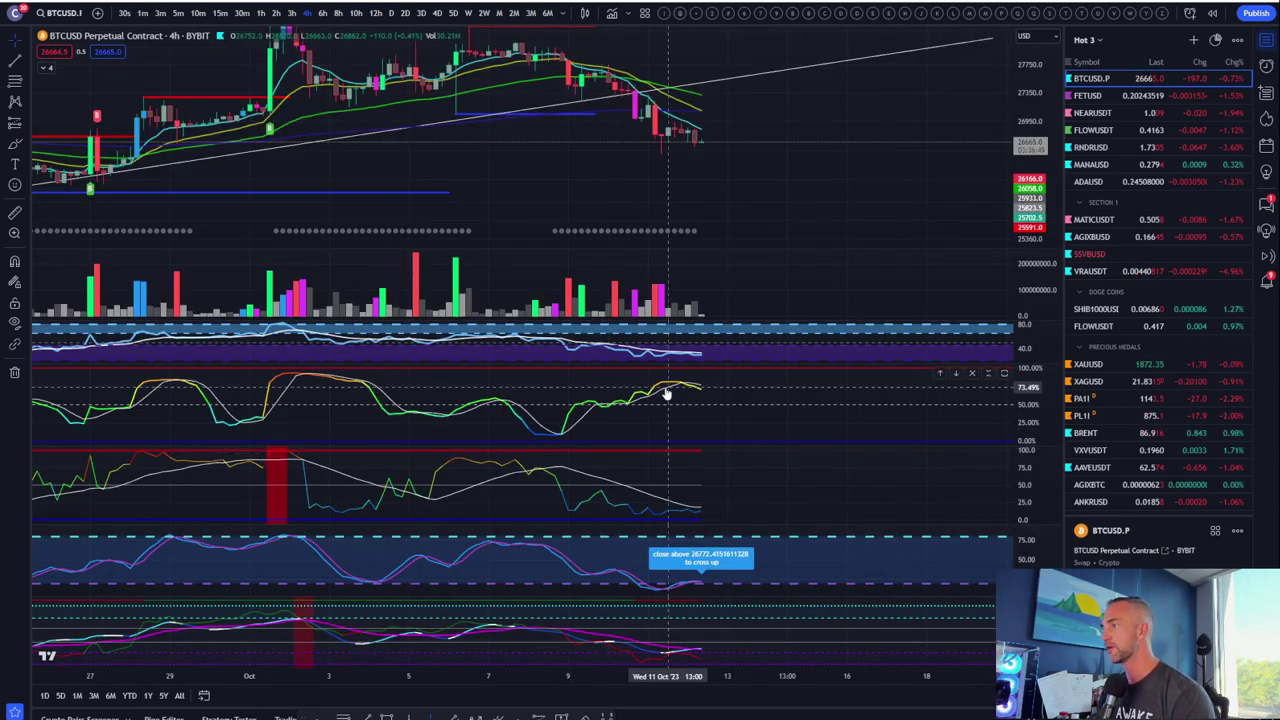
- Maximize and restore the Stoch RSI pane, then the RSI pane, to inspect each
scroll(694, 211, "down", 3)
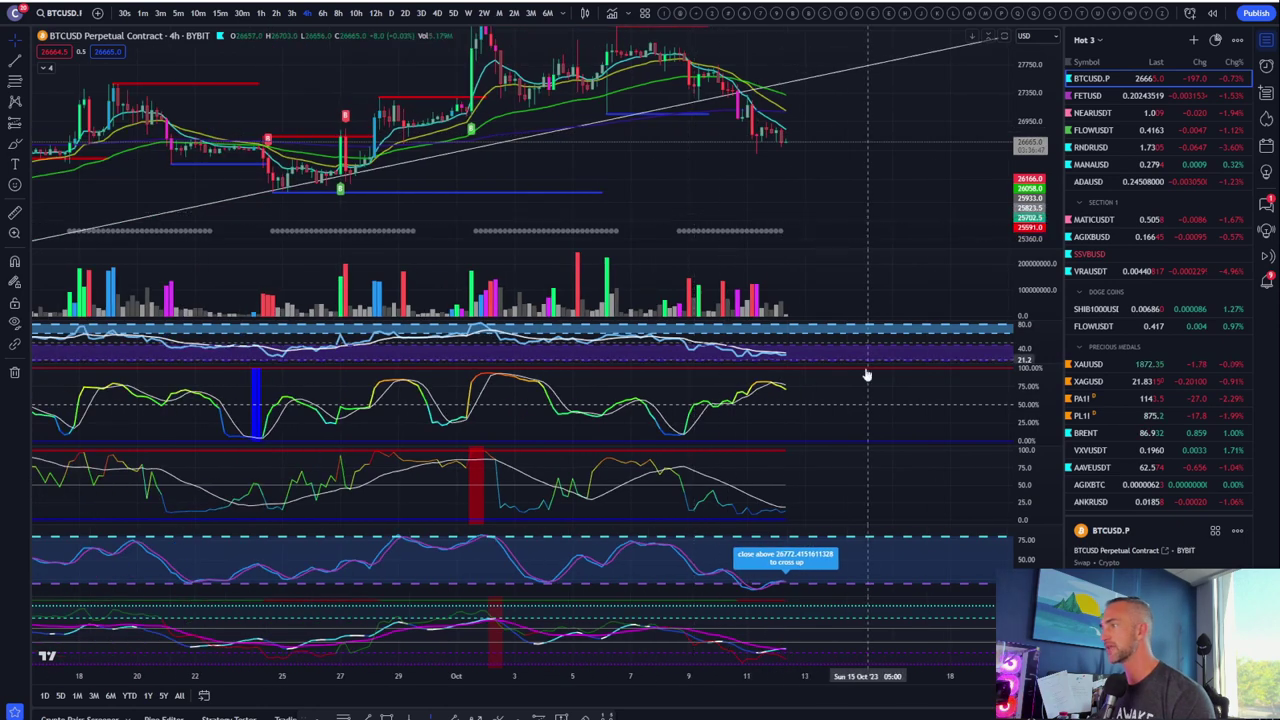
double_click(934, 565)
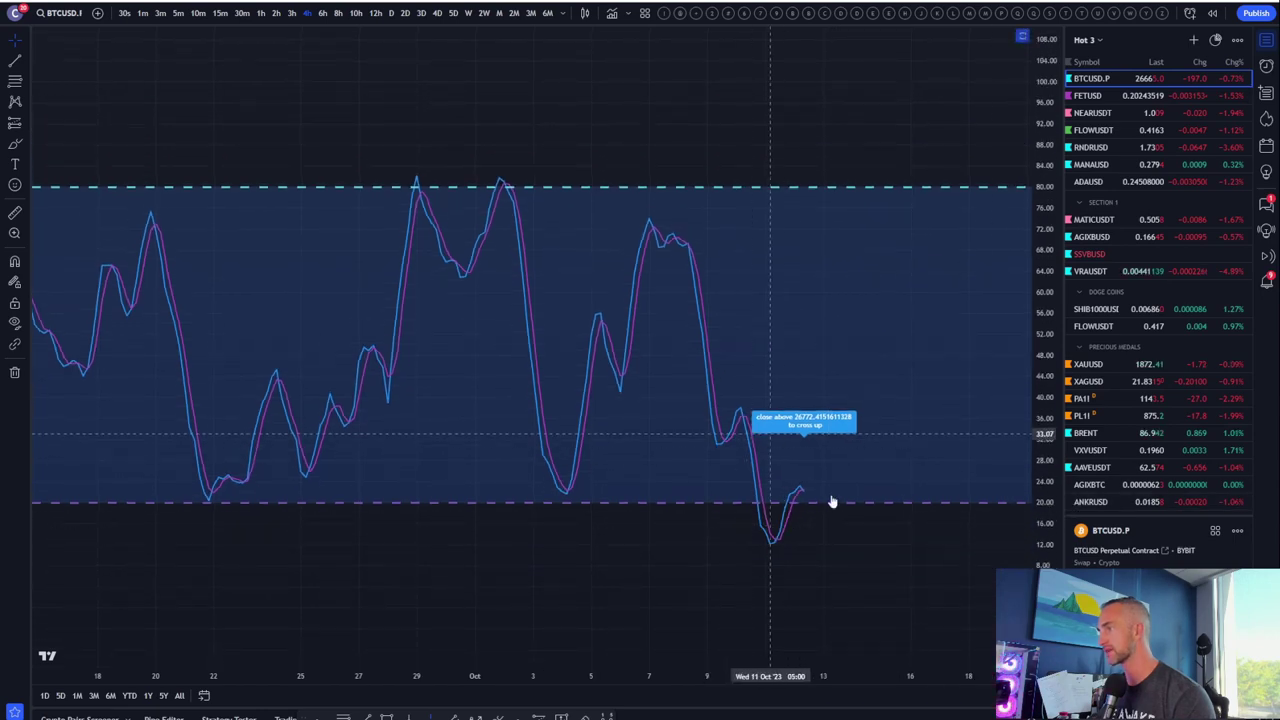
double_click(900, 370)
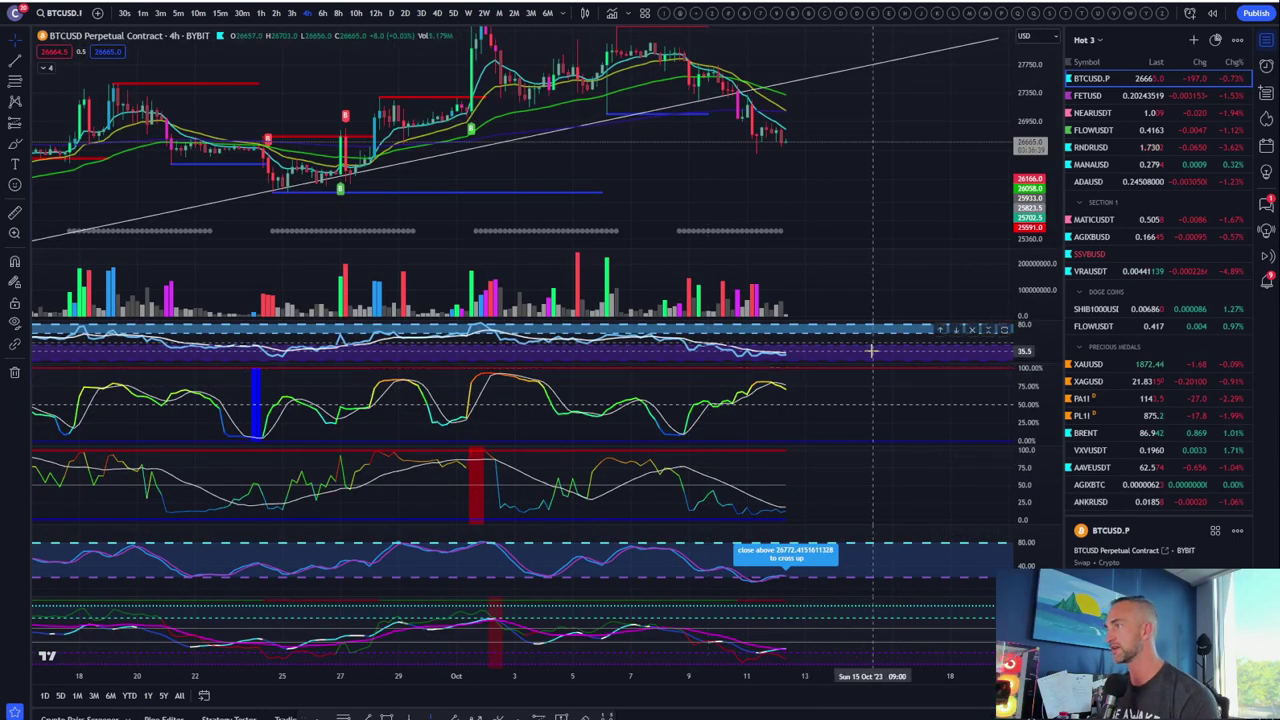
double_click(791, 351)
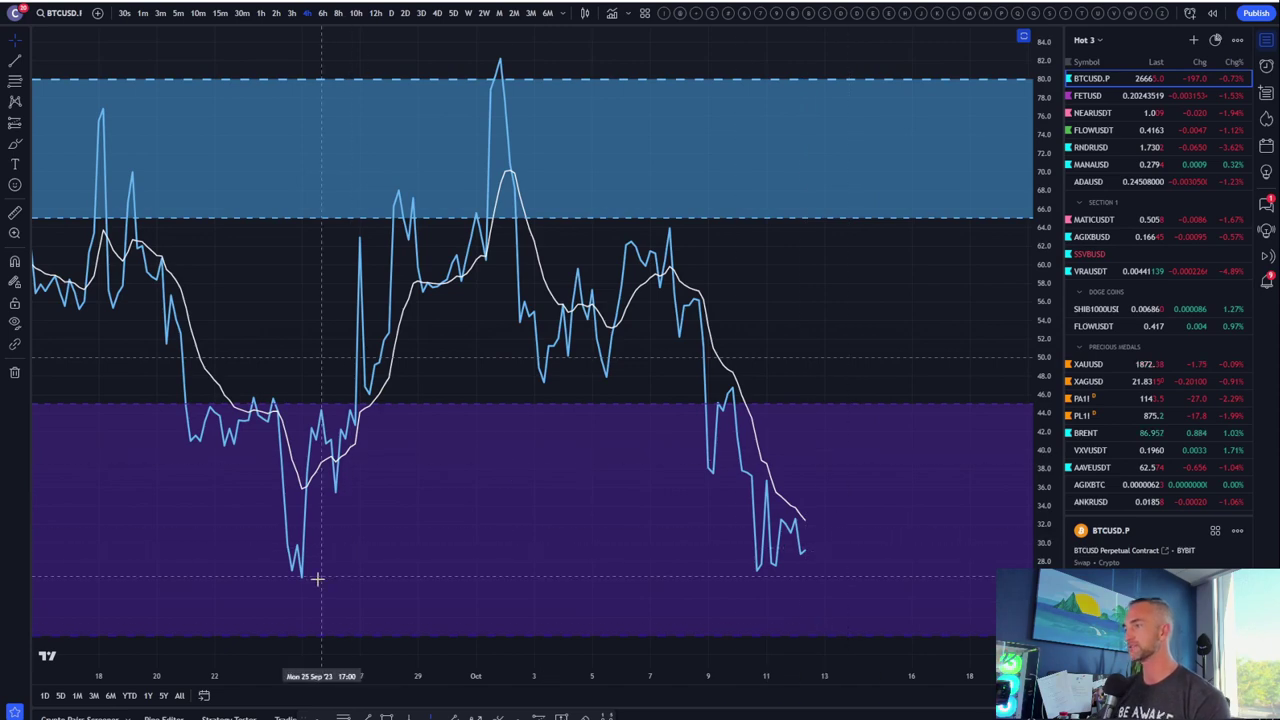
double_click(379, 561)
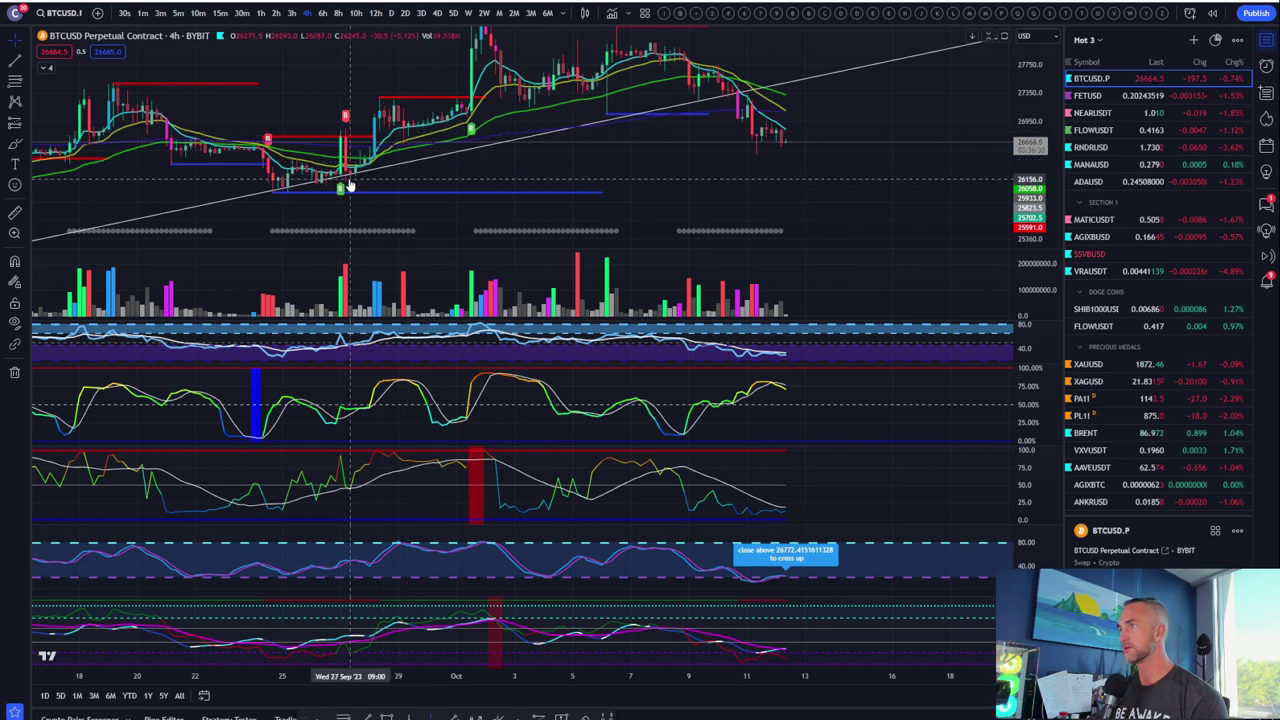
scroll(350, 186, "down", 2)
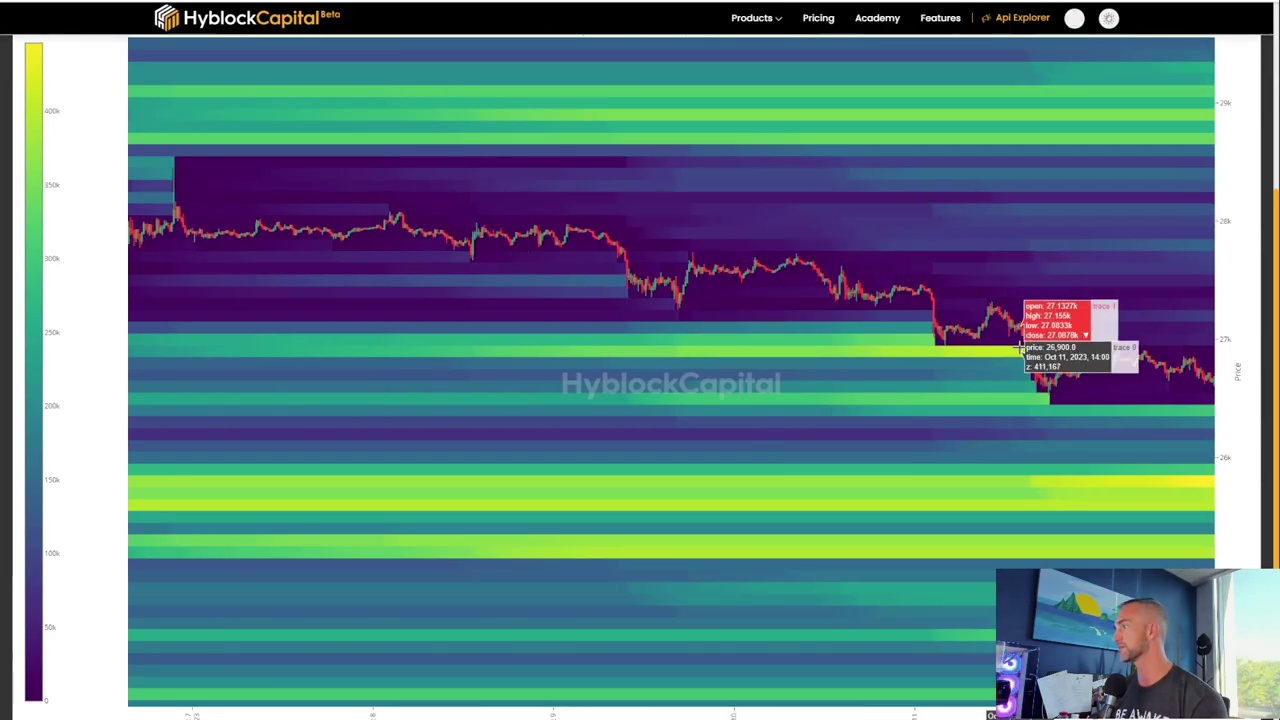
- Scroll through the Binance BTC one-month liquidation heatmap to inspect the levels
scroll(1019, 347, "up", 2)
scroll(1019, 347, "up", 1)
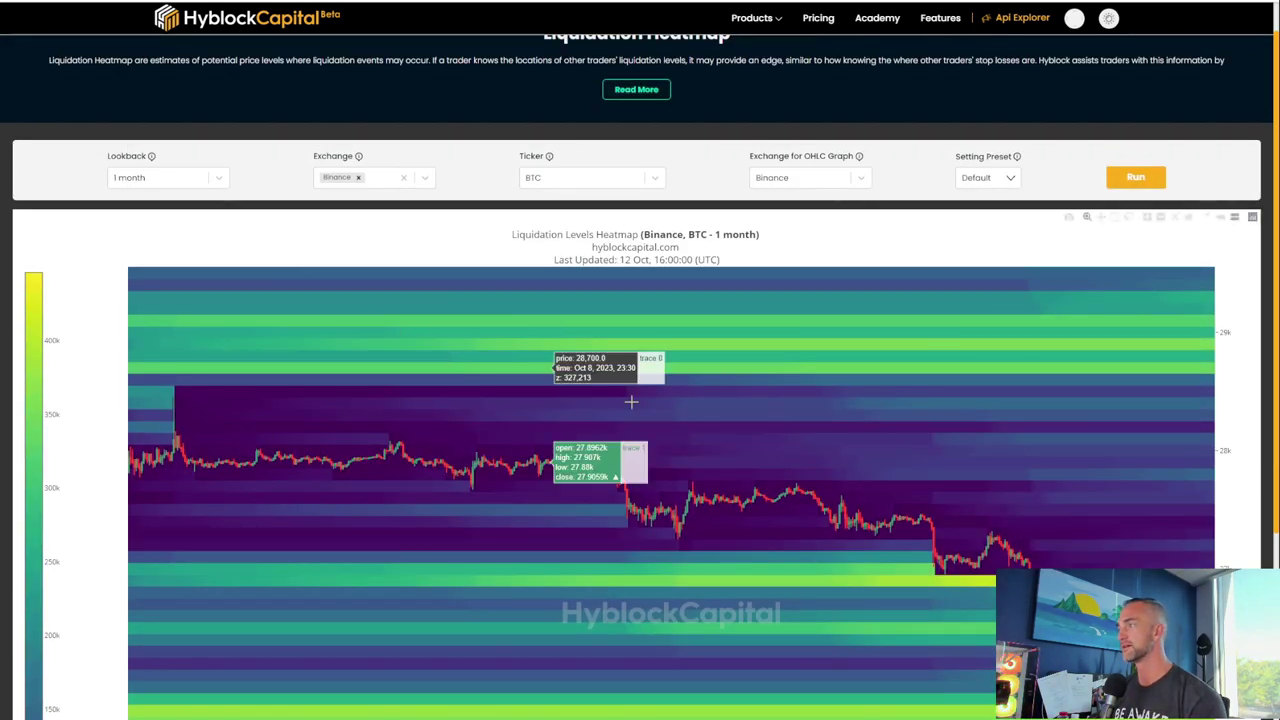
scroll(675, 410, "down", 3)
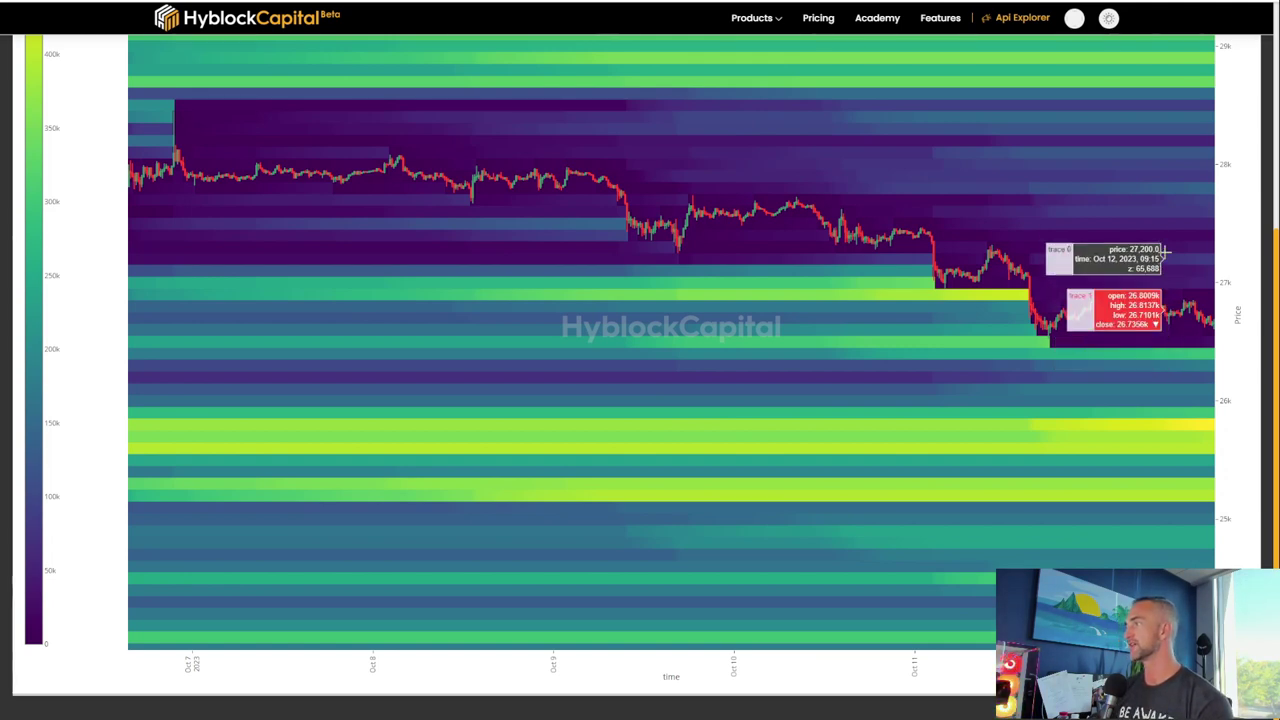
scroll(1130, 232, "up", 2)
scroll(1130, 232, "down", 2)
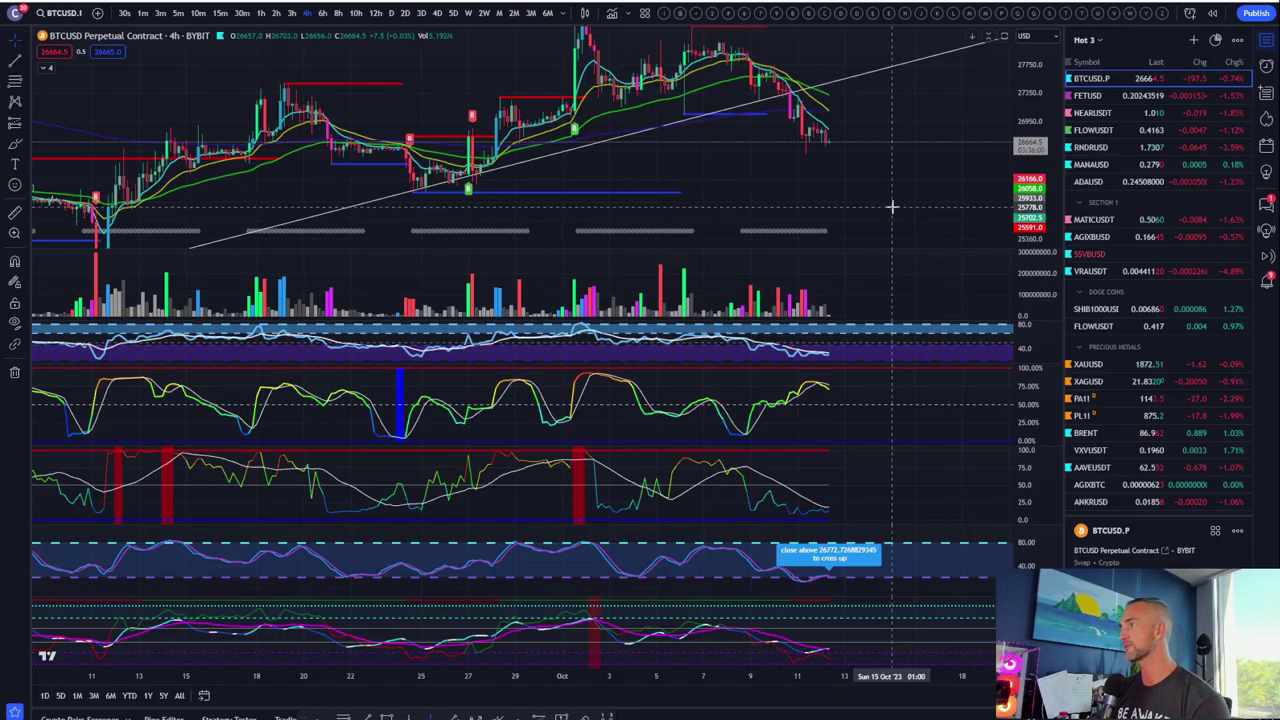
- Pan the 4-hour chart to show more history and maximize the price pane, hiding indicators
scroll(894, 206, "down", 3)
scroll(956, 152, "down", 2)
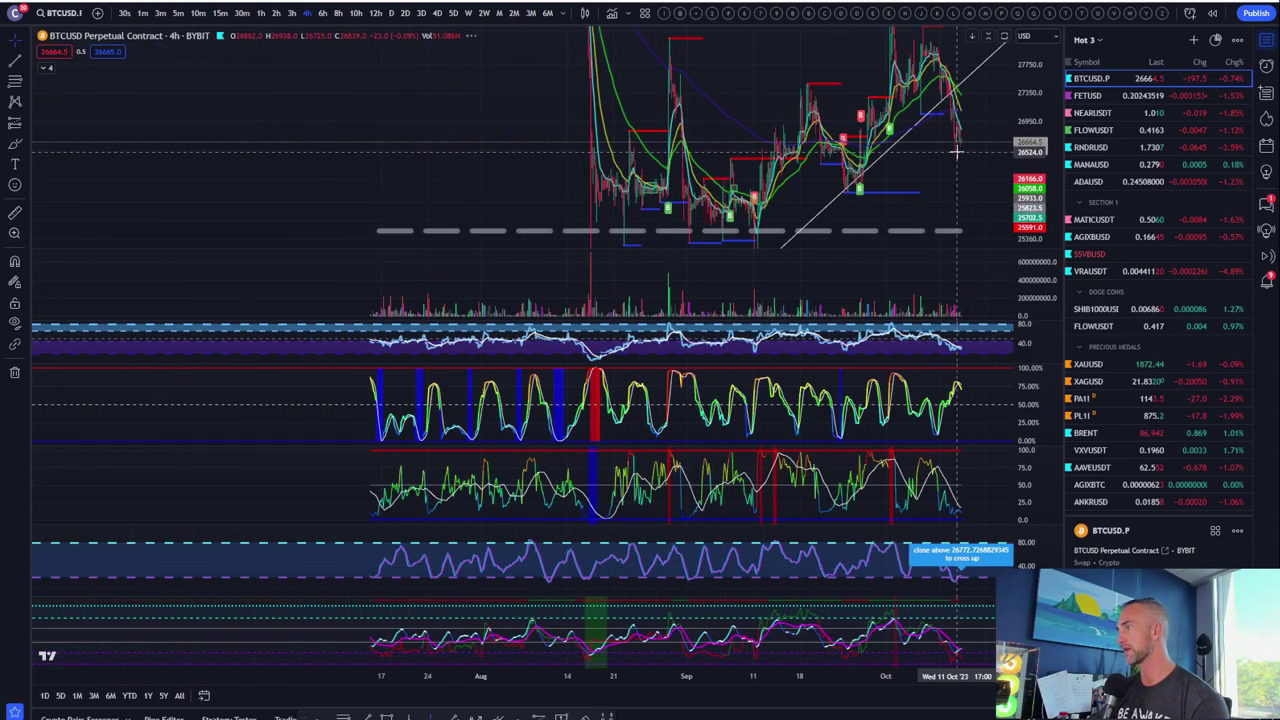
left_click_drag(956, 152, 818, 173)
scroll(818, 173, "up", 2)
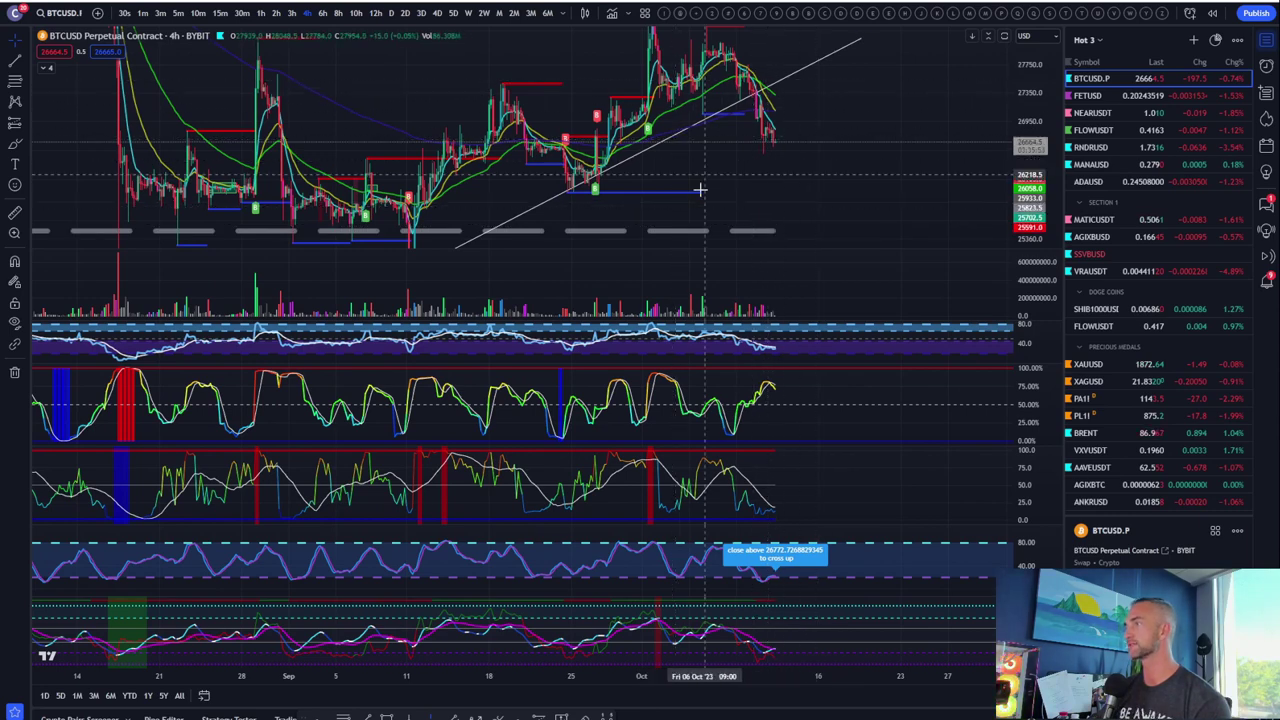
double_click(876, 114)
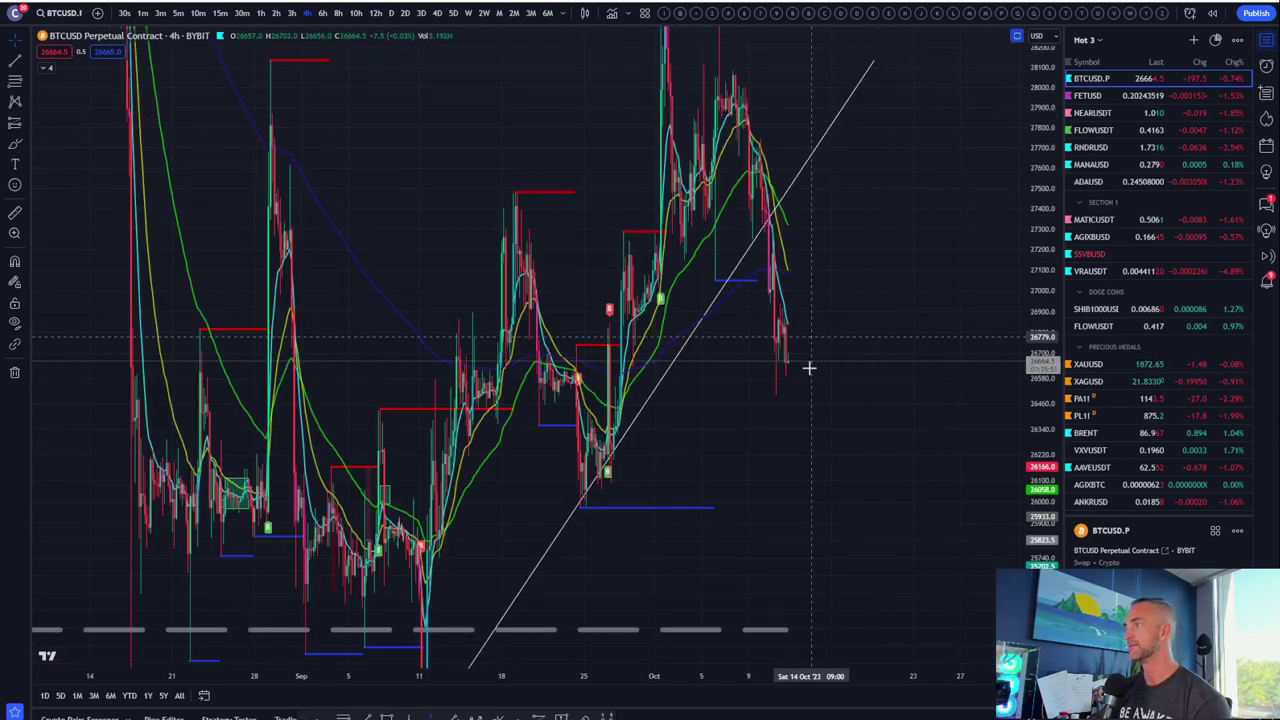
scroll(674, 508, "up", 5)
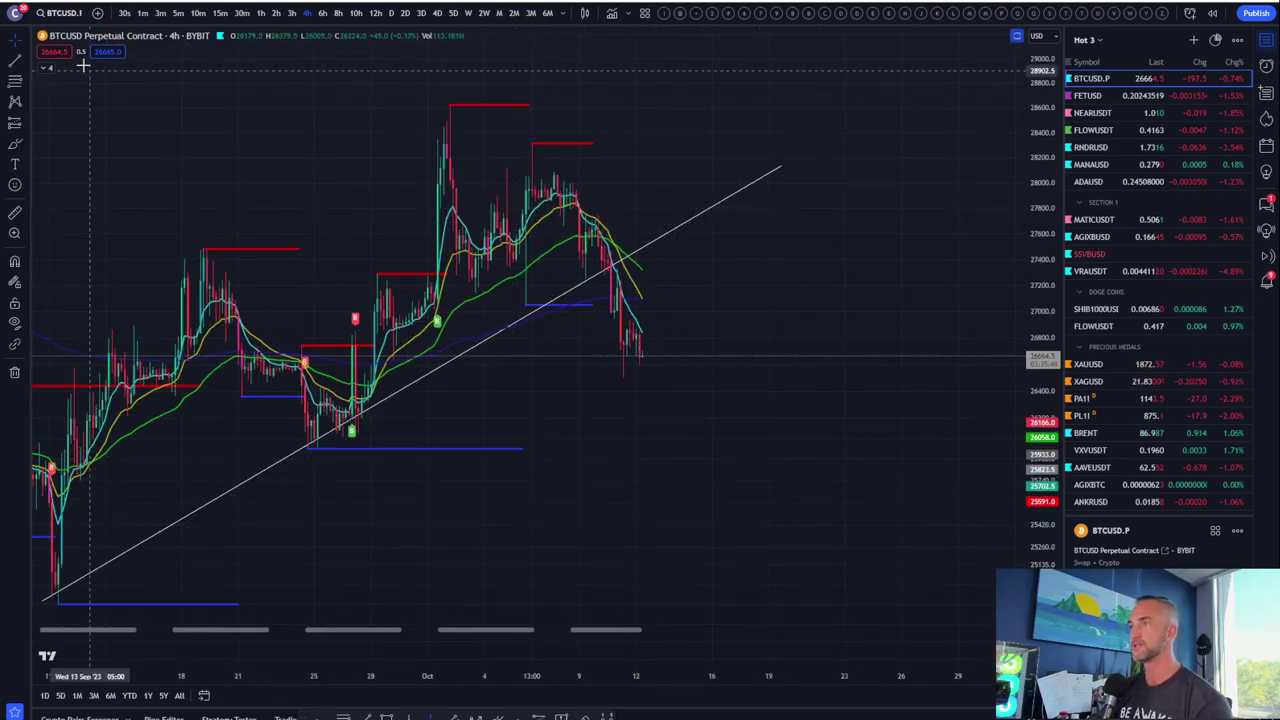
- Draw a Fibonacci retracement from the early-October 28,618 high to the 25,978 low
left_click(15, 80)
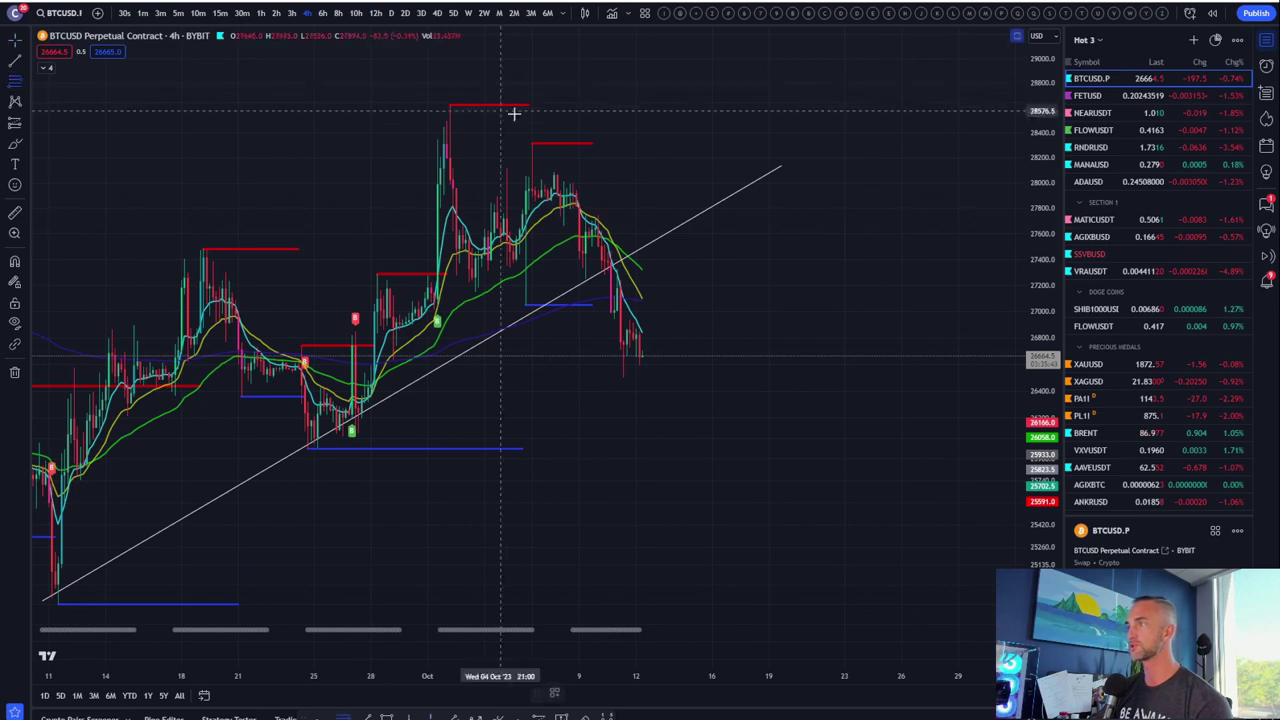
left_click(442, 104)
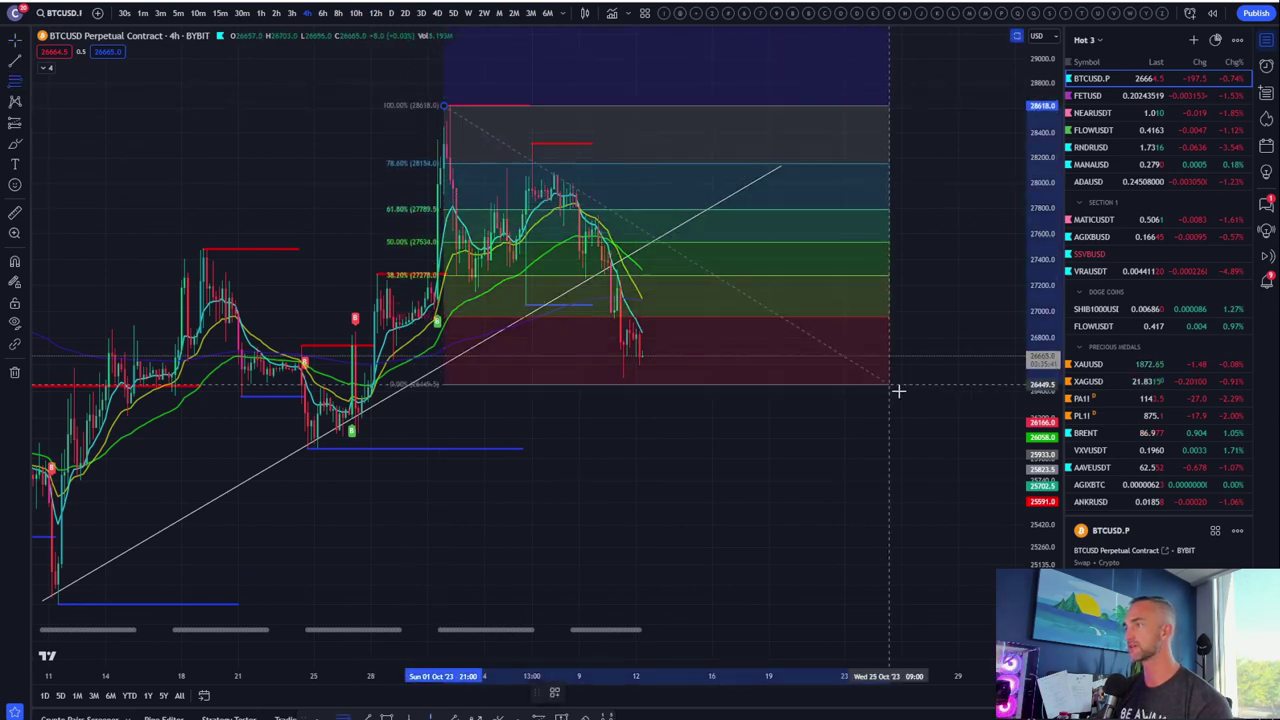
left_click(935, 447)
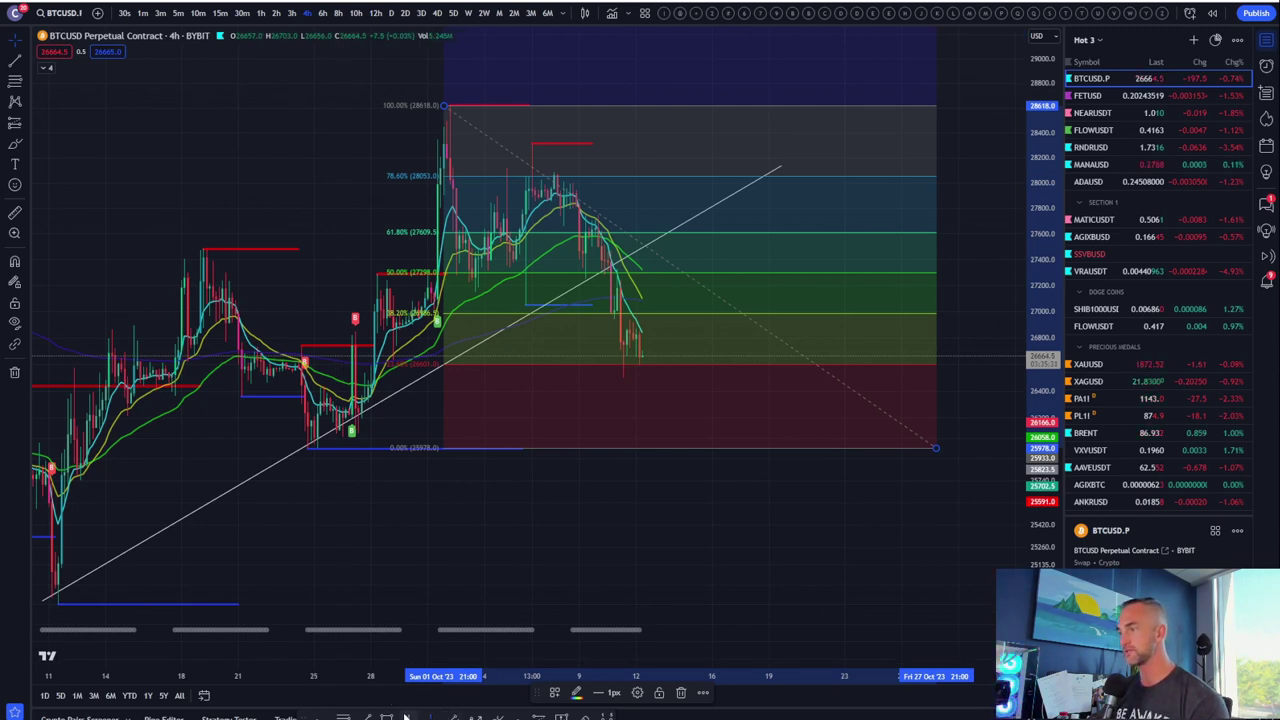
key("Escape")
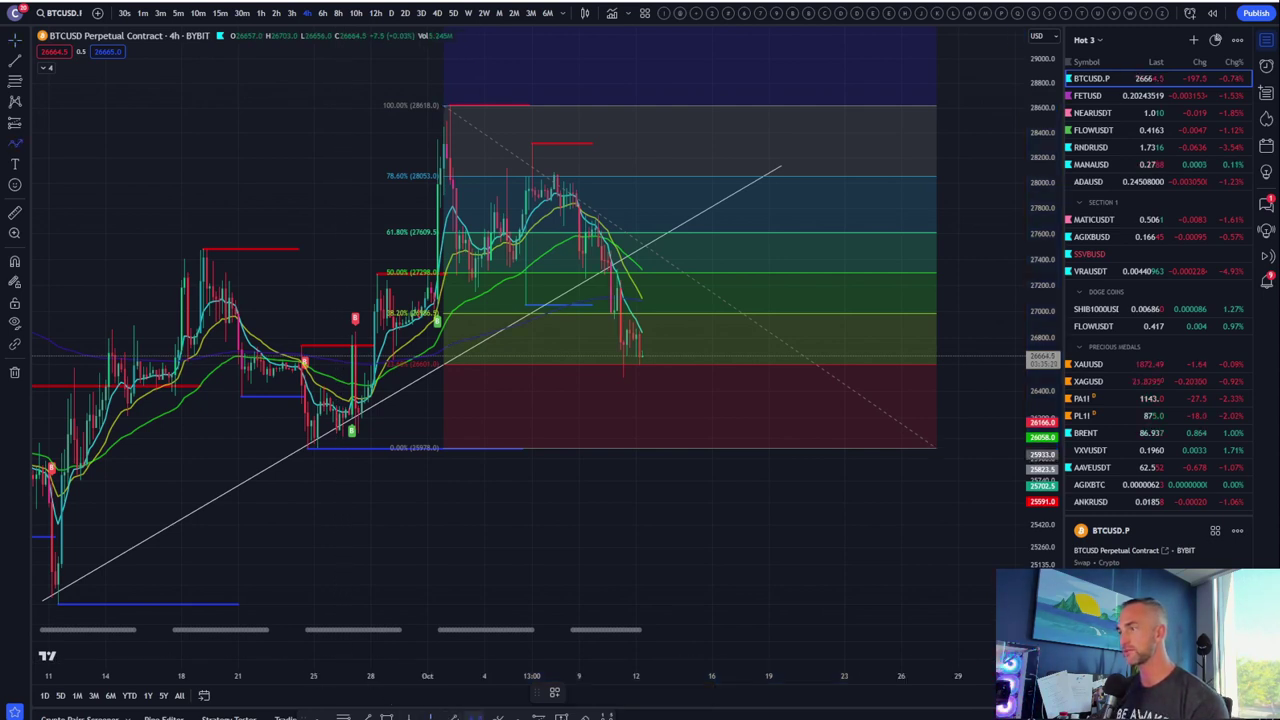
- Draw a five-point swing pattern from the 0% low through the 28,618 high, ending at 0%
left_click(318, 449)
left_click(455, 103)
left_click(475, 289)
left_click(543, 145)
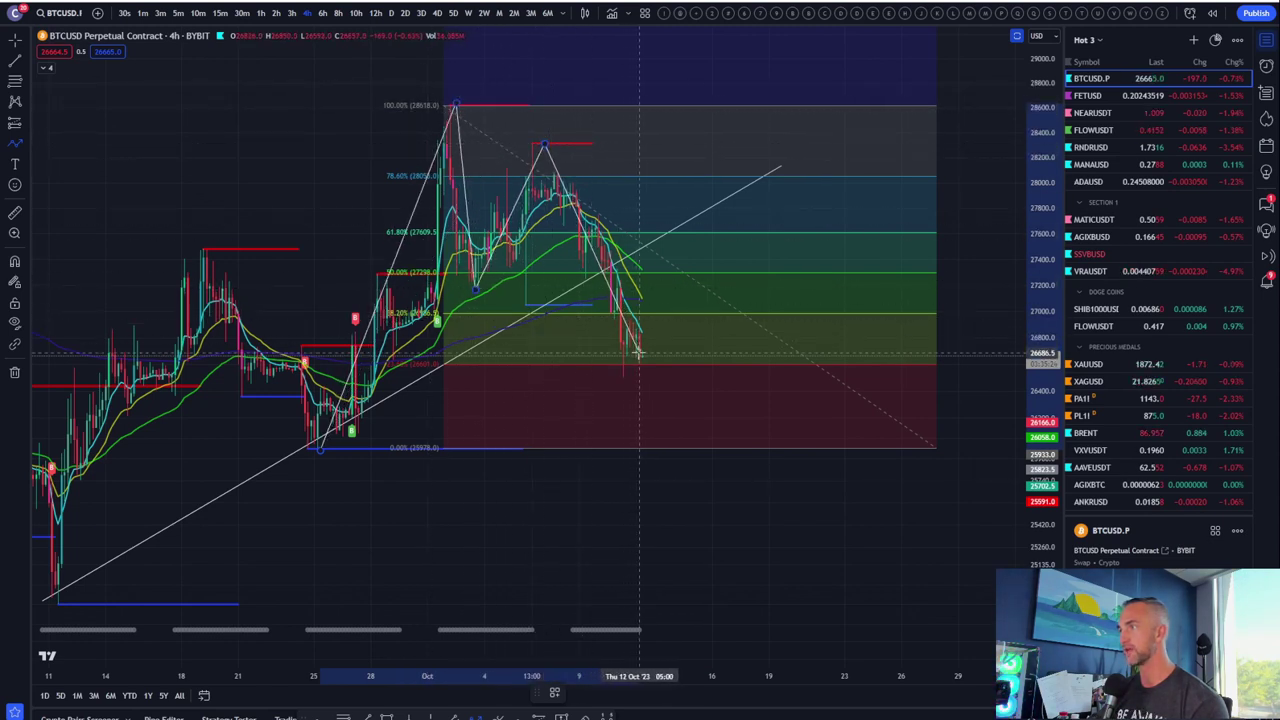
left_click(670, 449)
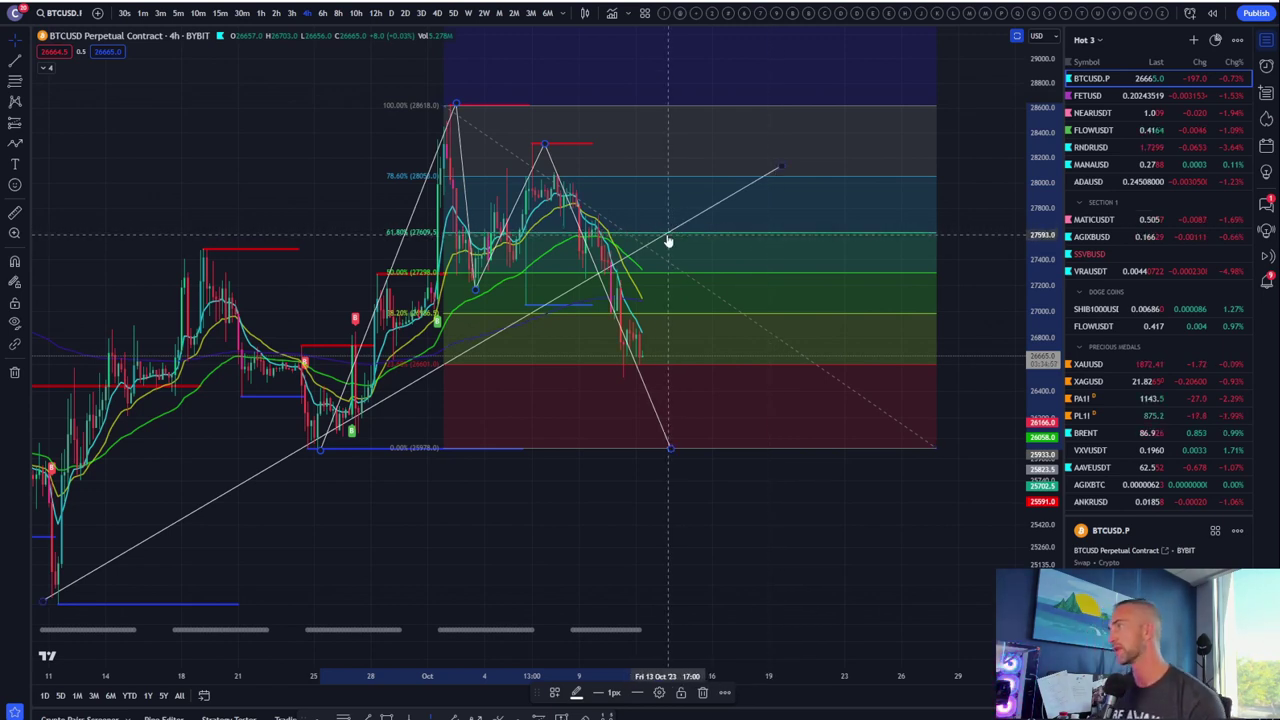
- Zoom the 4-hour BTCUSD chart in and out to inspect its Fibonacci retracement and swing pattern
scroll(668, 241, "down", 2)
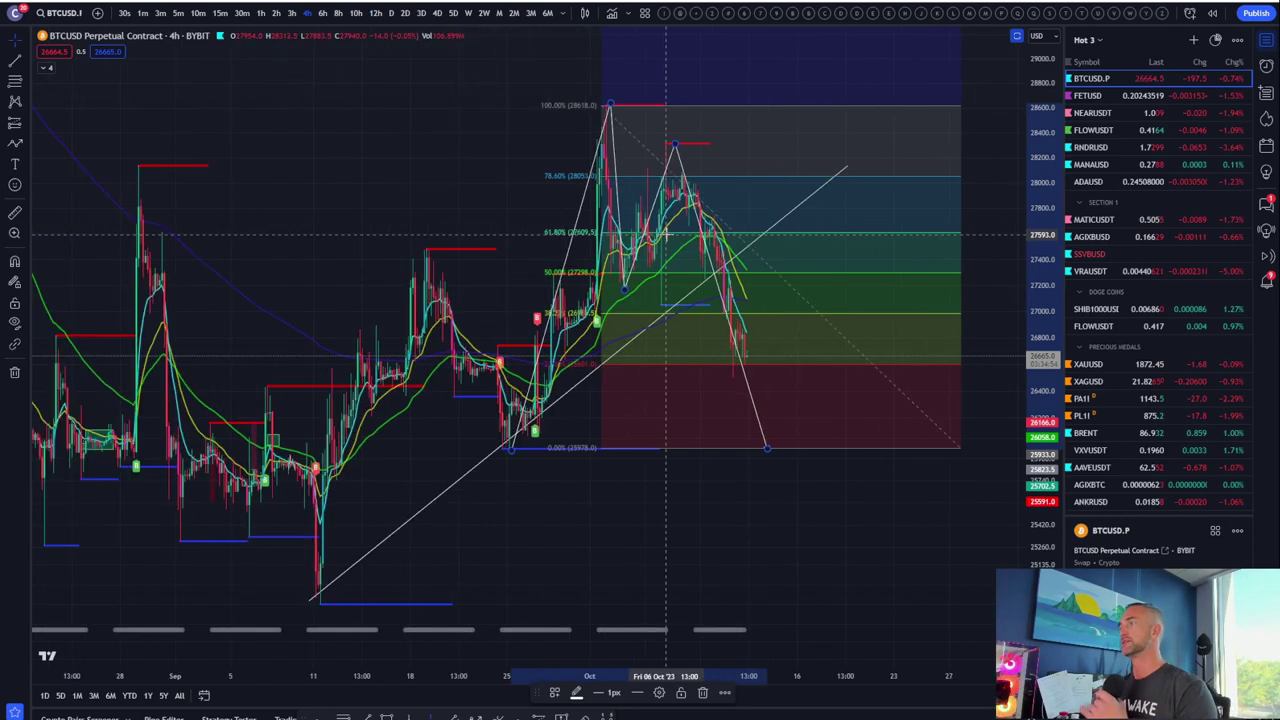
scroll(1016, 314, "down", 3)
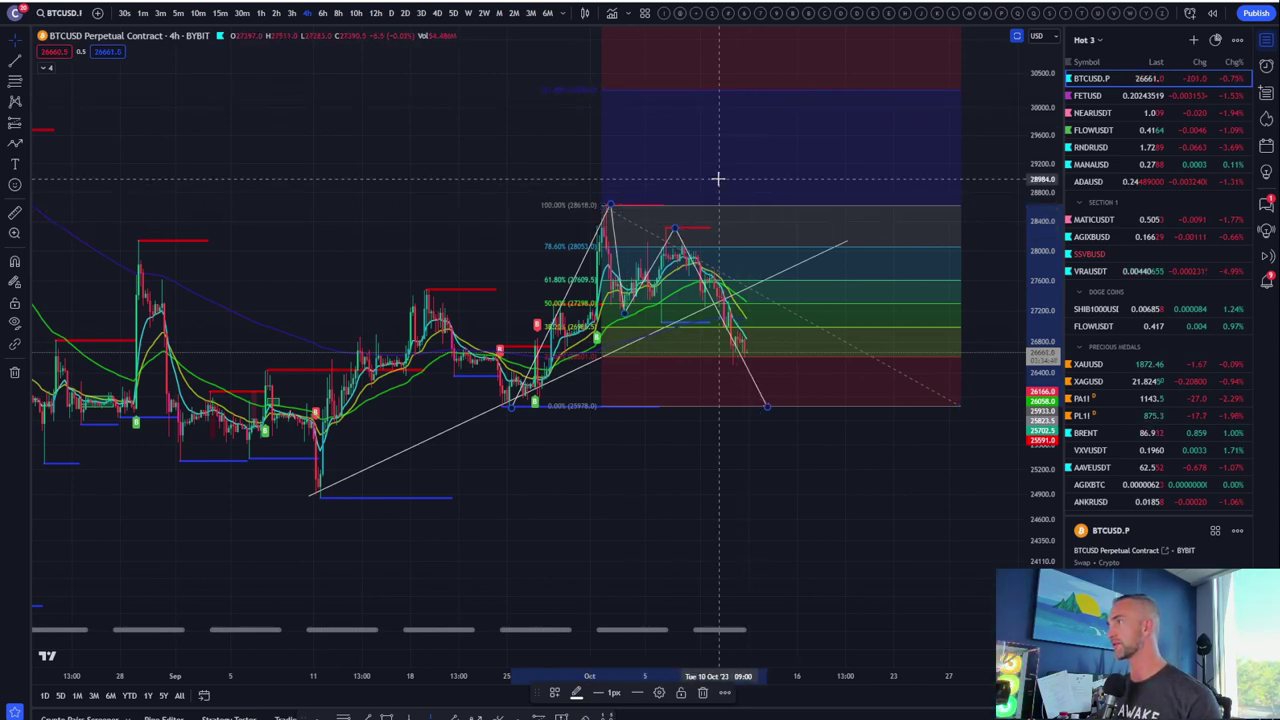
scroll(700, 180, "down", 4)
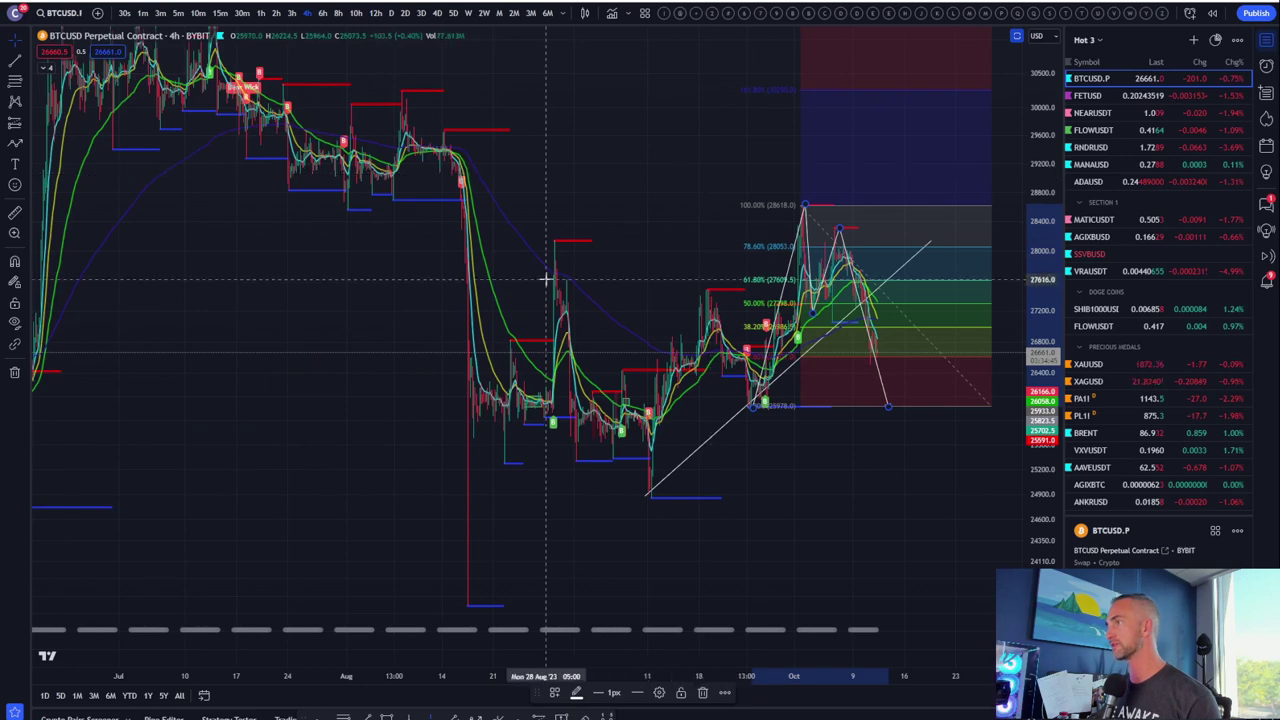
scroll(545, 279, "up", 2)
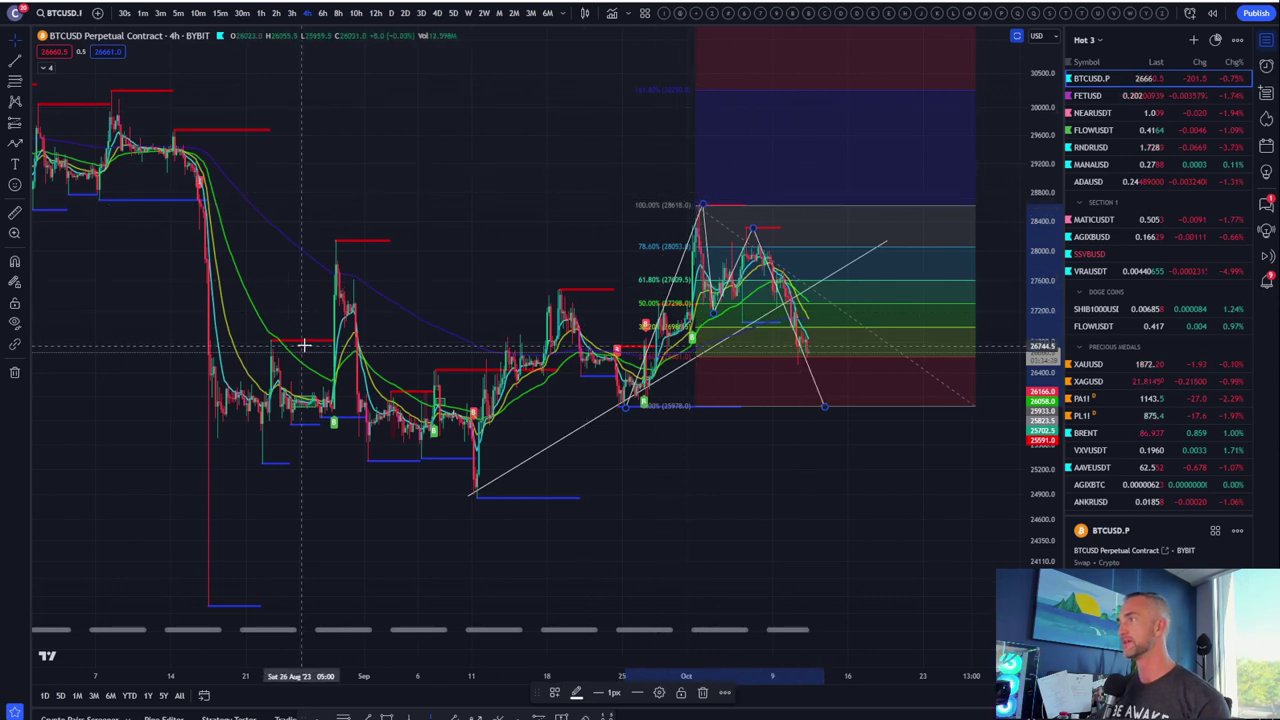
scroll(640, 180, "down", 3)
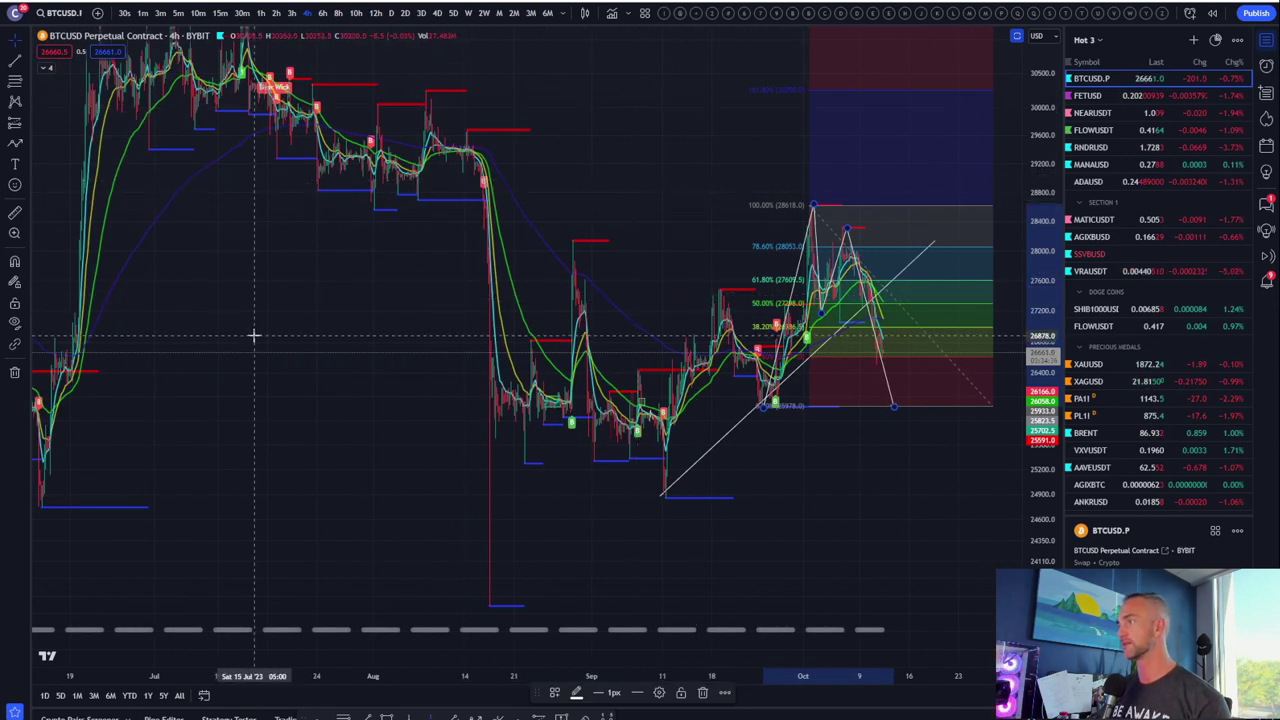
scroll(252, 335, "up", 4)
scroll(252, 335, "up", 2)
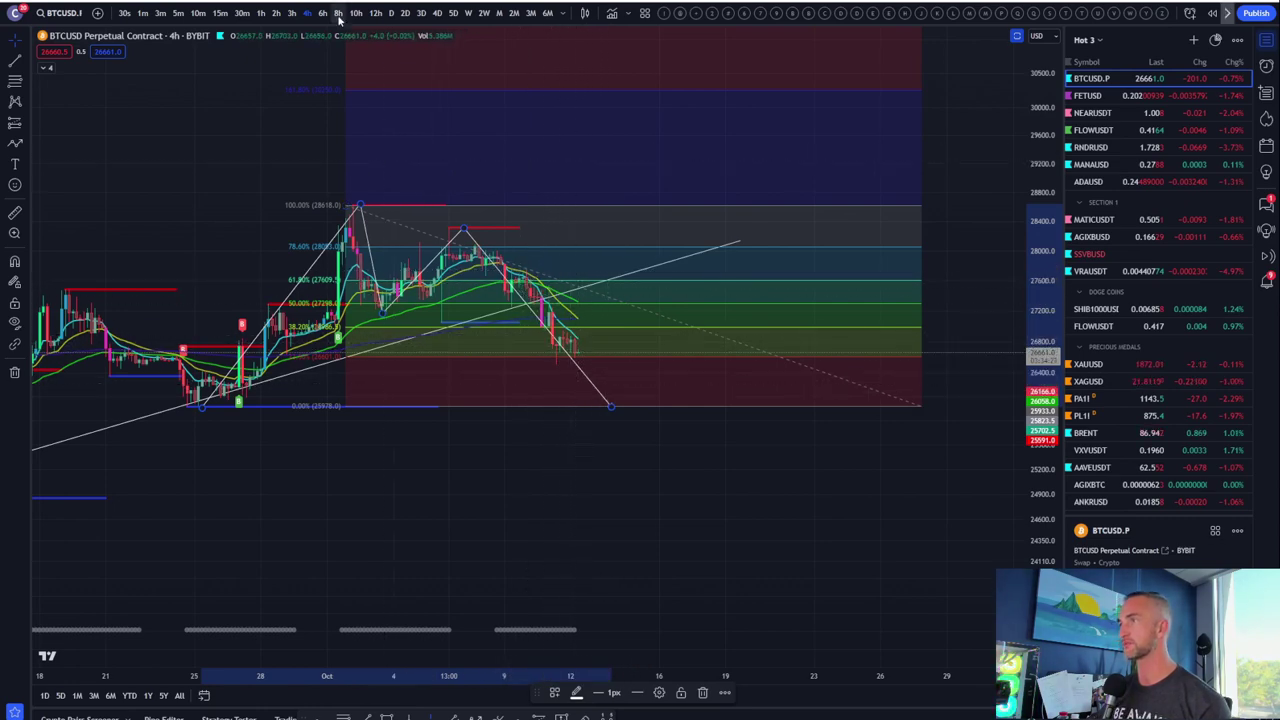
left_click(393, 14)
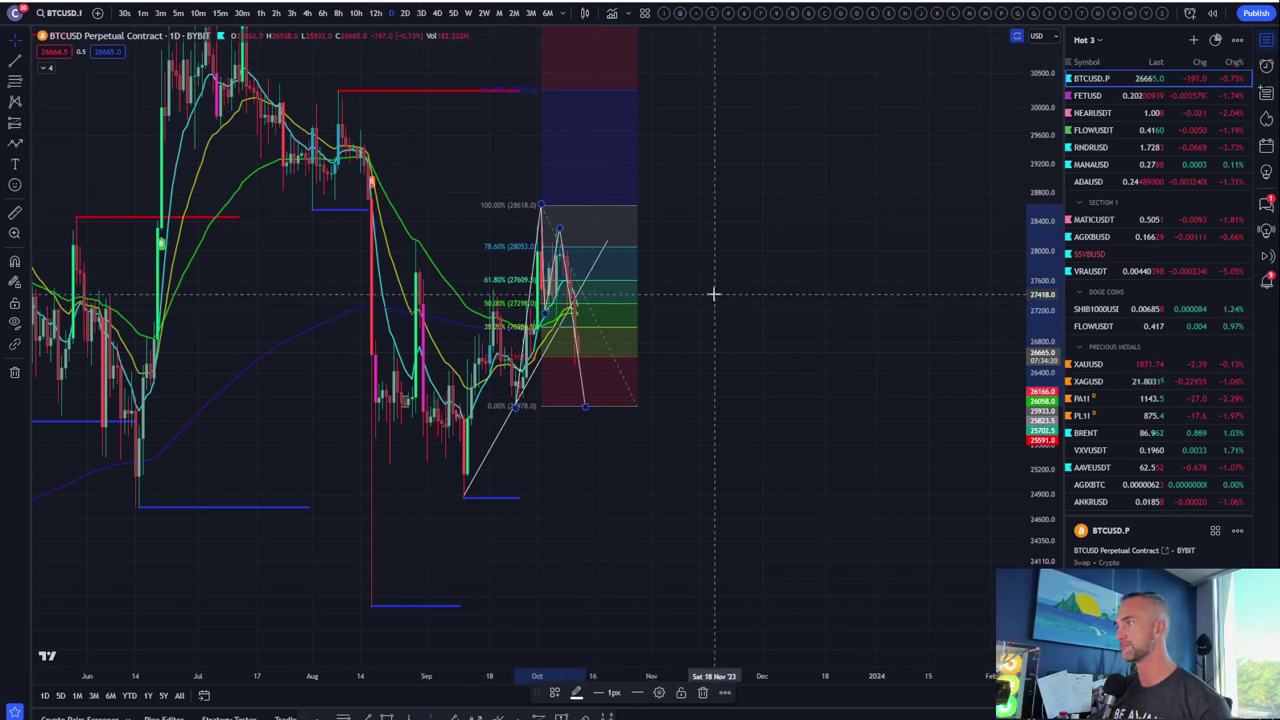
scroll(791, 297, "up", 3)
left_click_drag(794, 100, 556, 95)
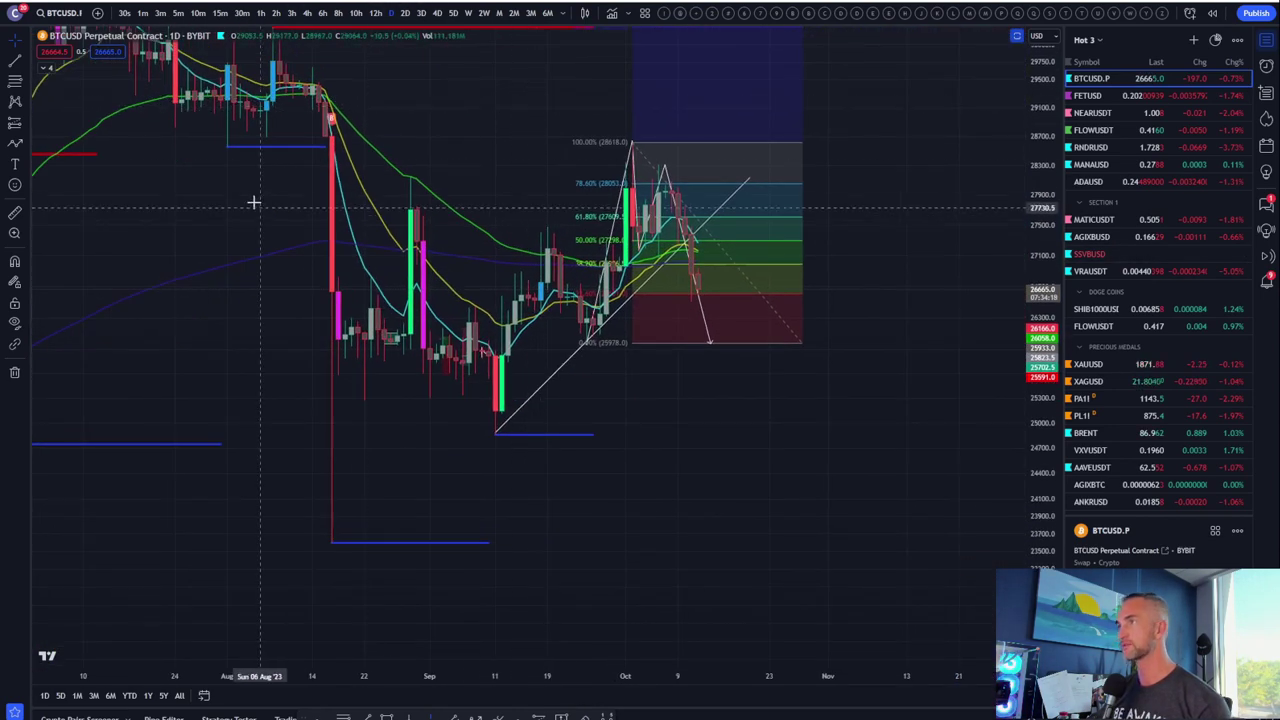
scroll(931, 417, "up", 1)
scroll(1116, 255, "down", 15)
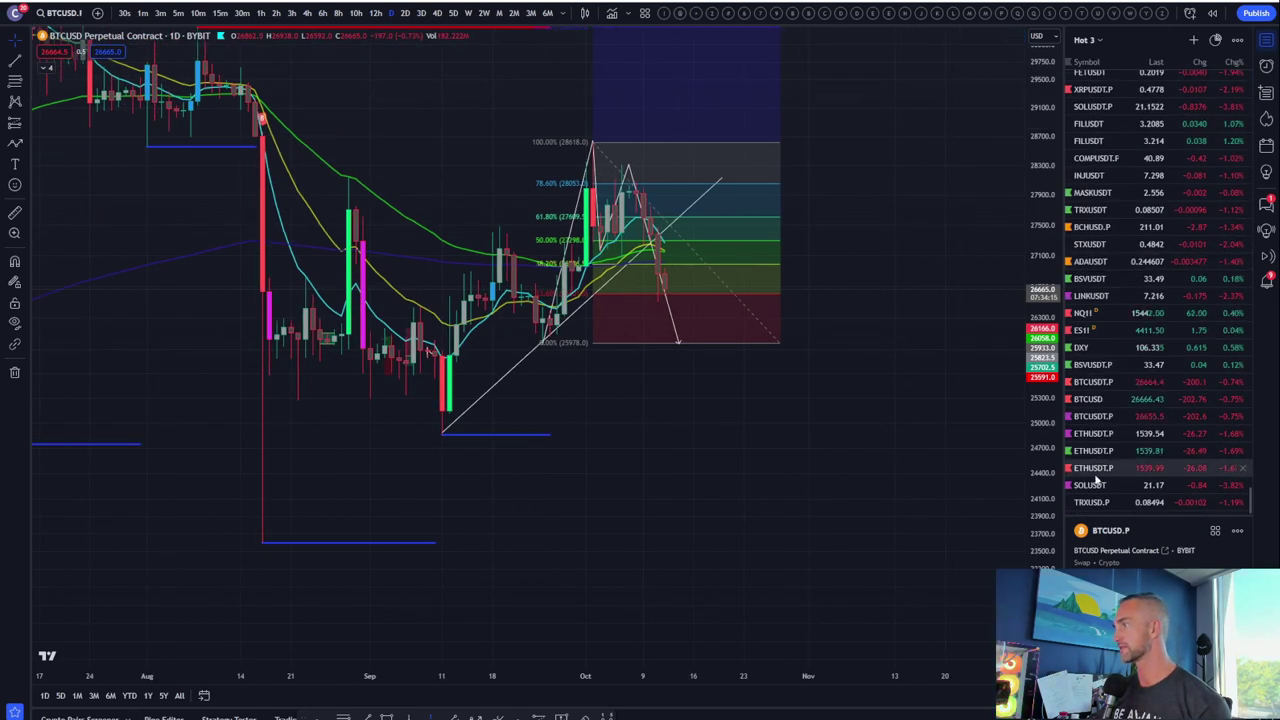
- Load the Ethereum perpetual on 4-hour candles, then bring up the SOLUSDT 4-hour chart
left_click(1094, 468)
scroll(855, 374, "down", 3)
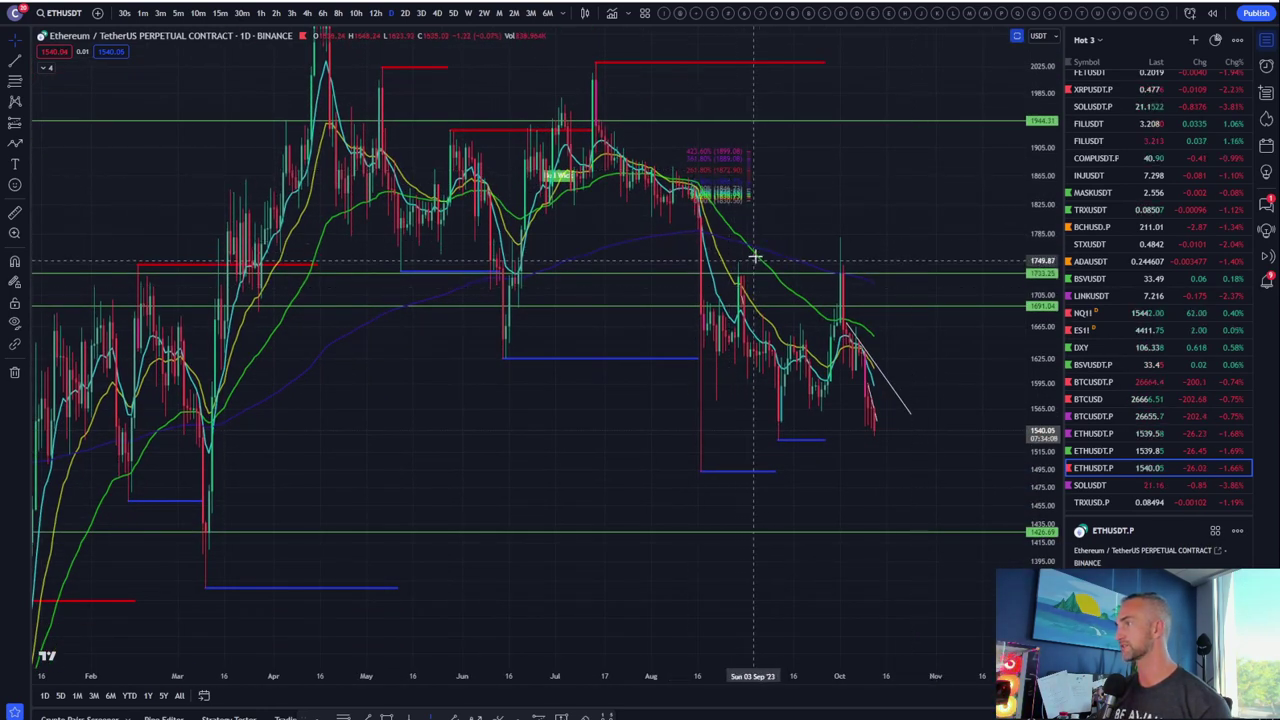
left_click(307, 13)
scroll(687, 217, "down", 5)
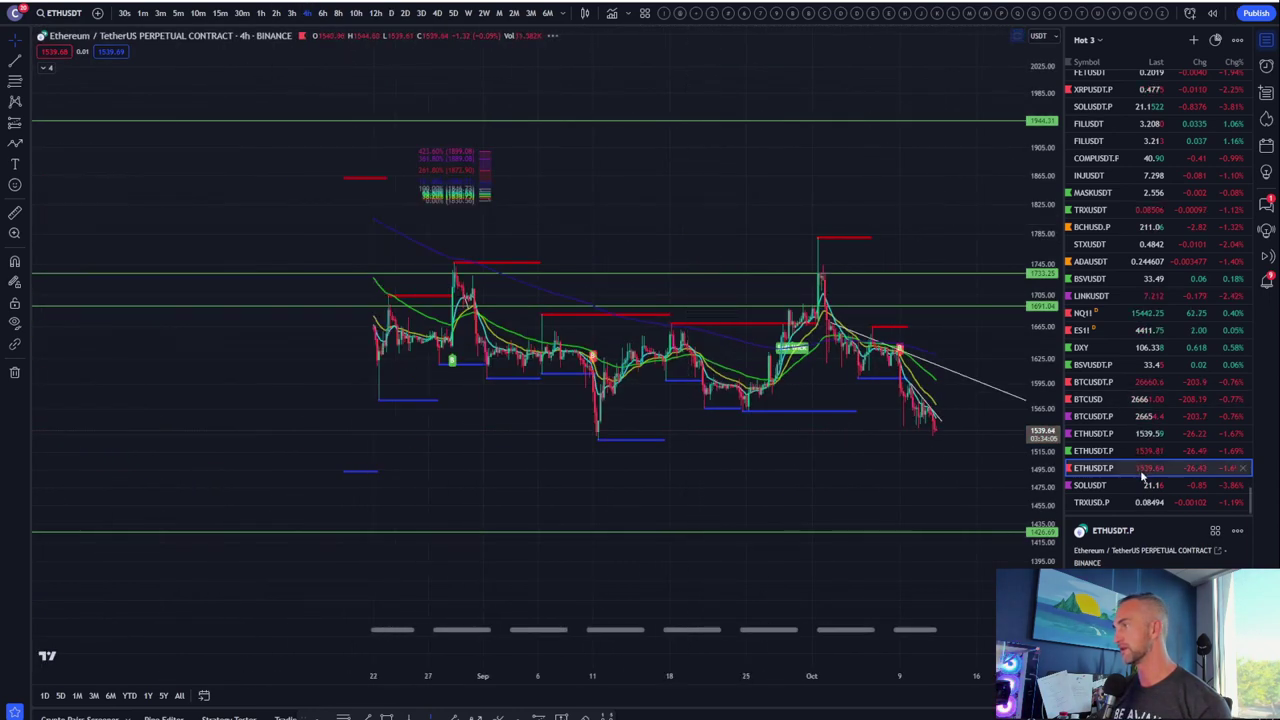
left_click(1097, 486)
scroll(880, 432, "up", 5)
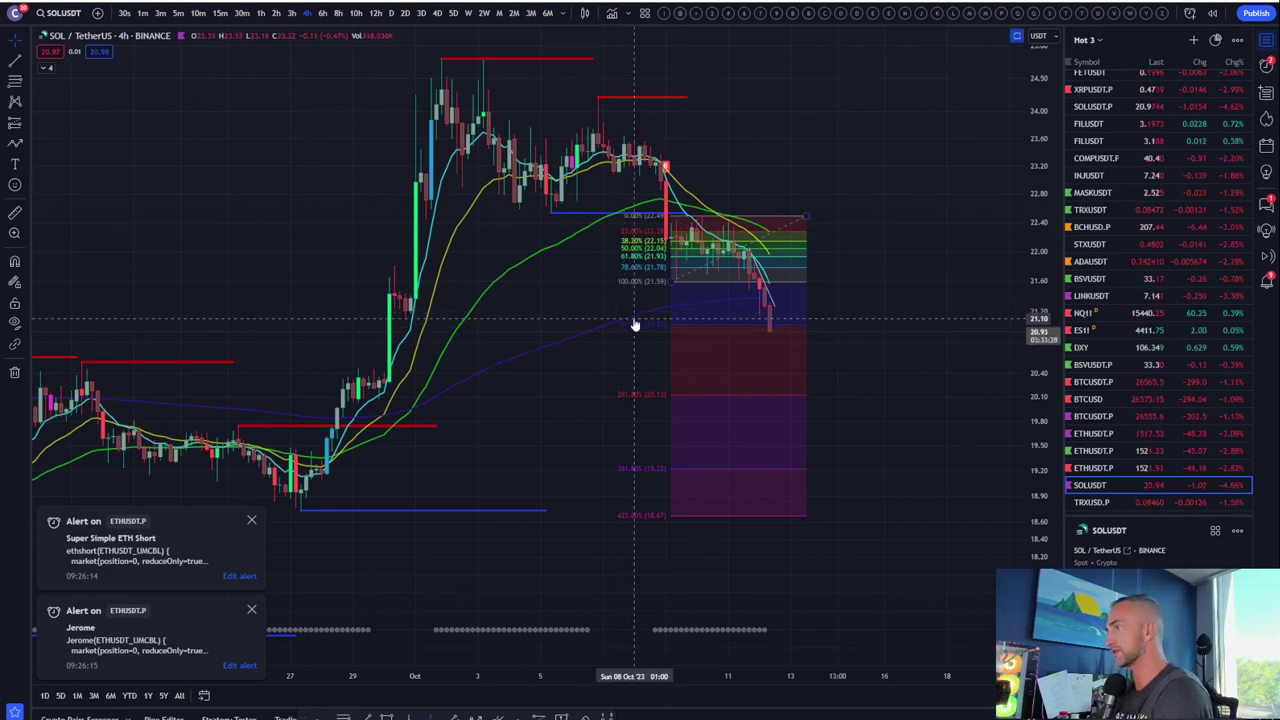
scroll(660, 380, "down", 3)
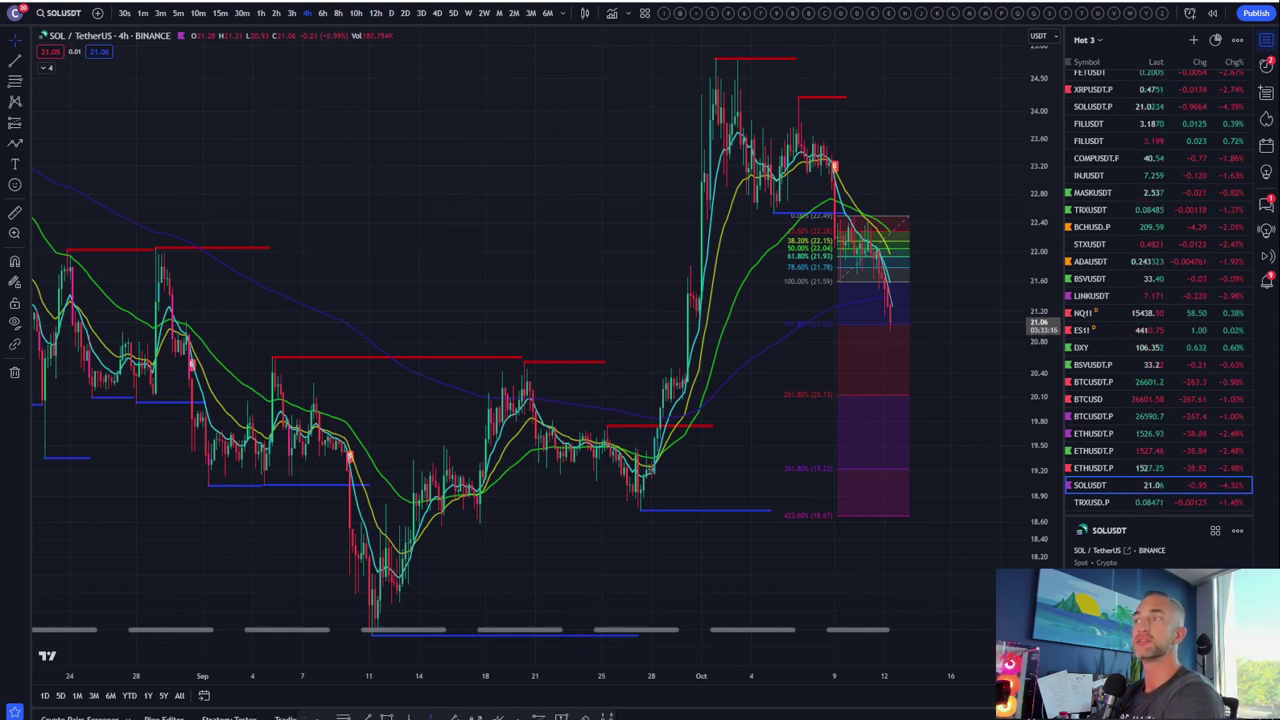
scroll(413, 209, "up", 2)
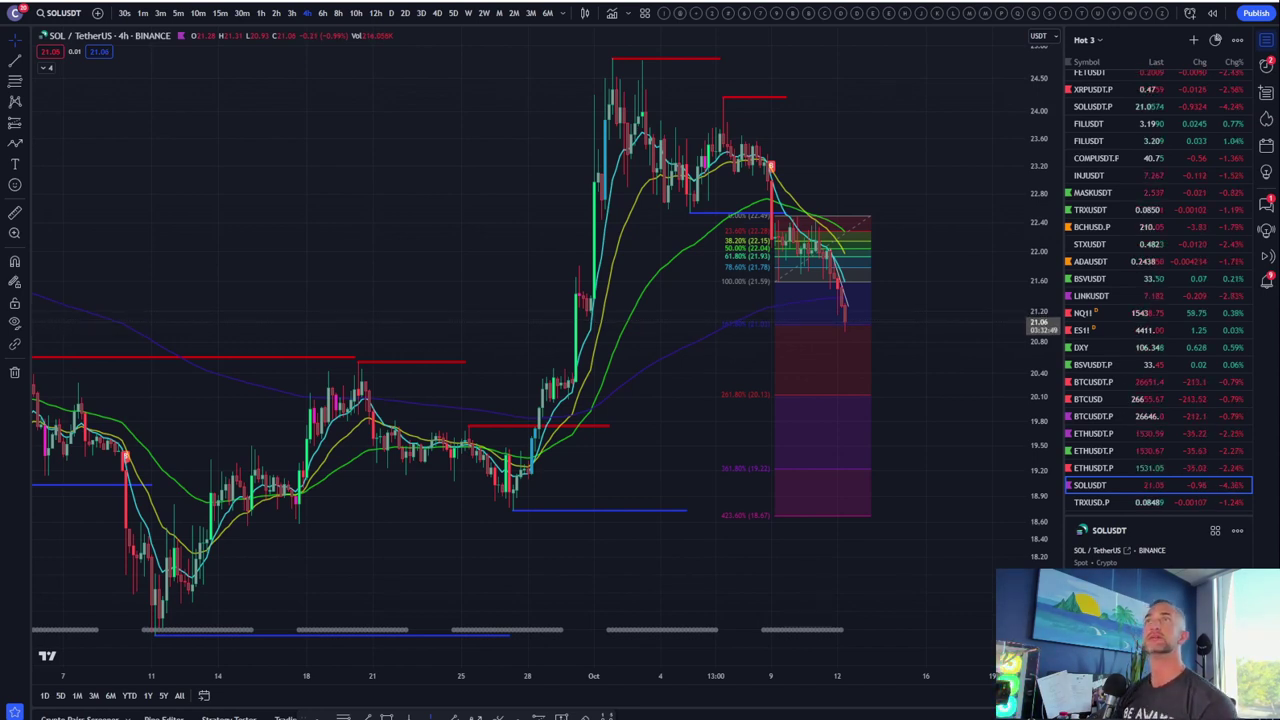
scroll(863, 357, "up", 3)
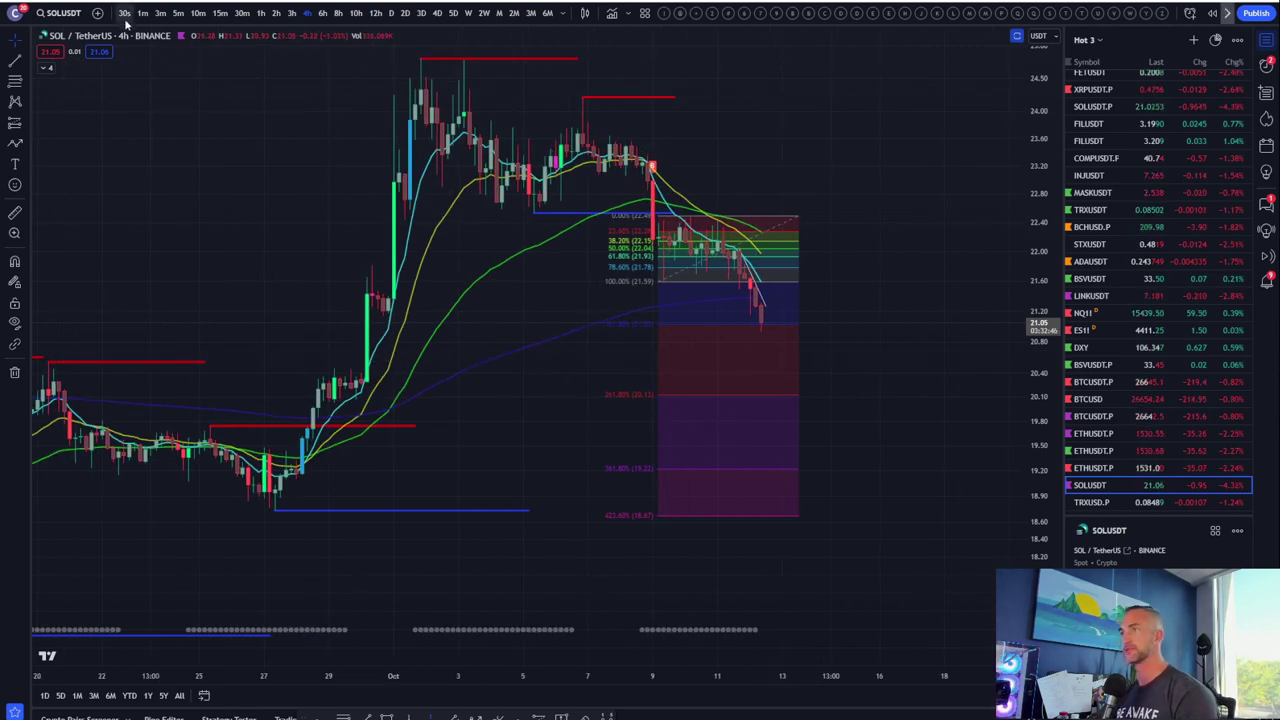
- Put Solana on 5-minute candles and pan toward the latest bars and lower extension levels
left_click(177, 13)
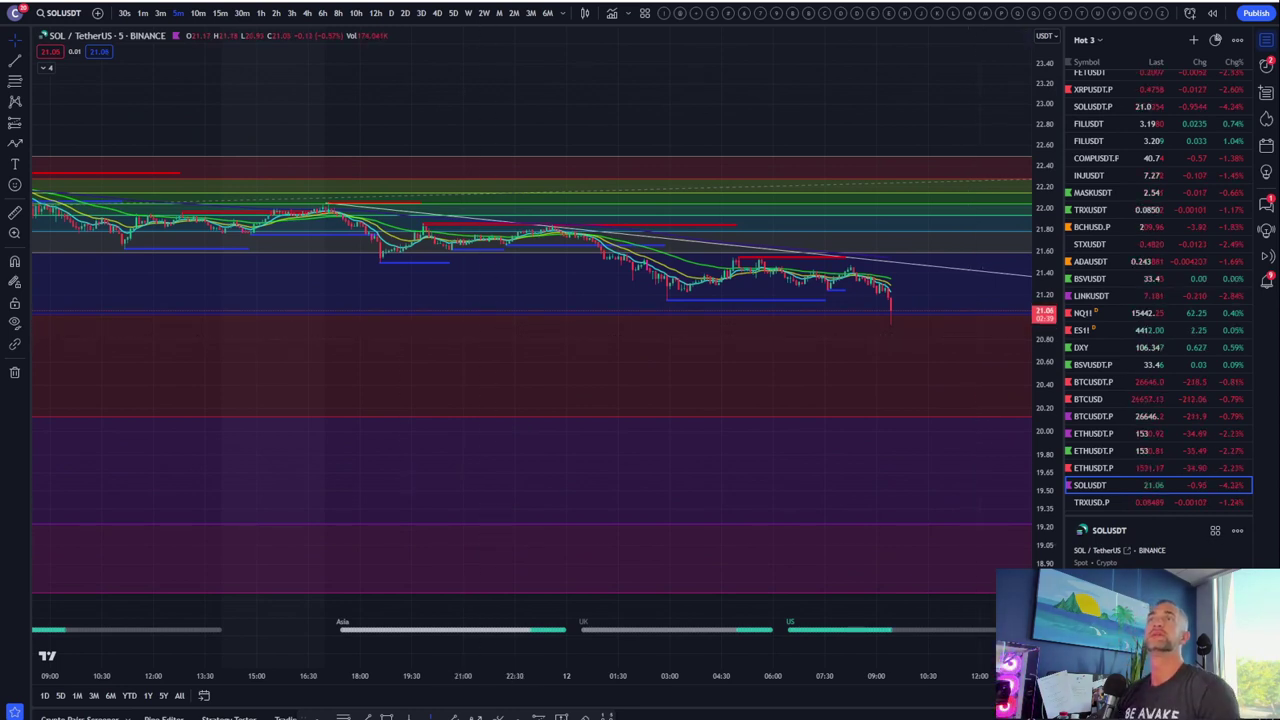
scroll(894, 420, "down", 5)
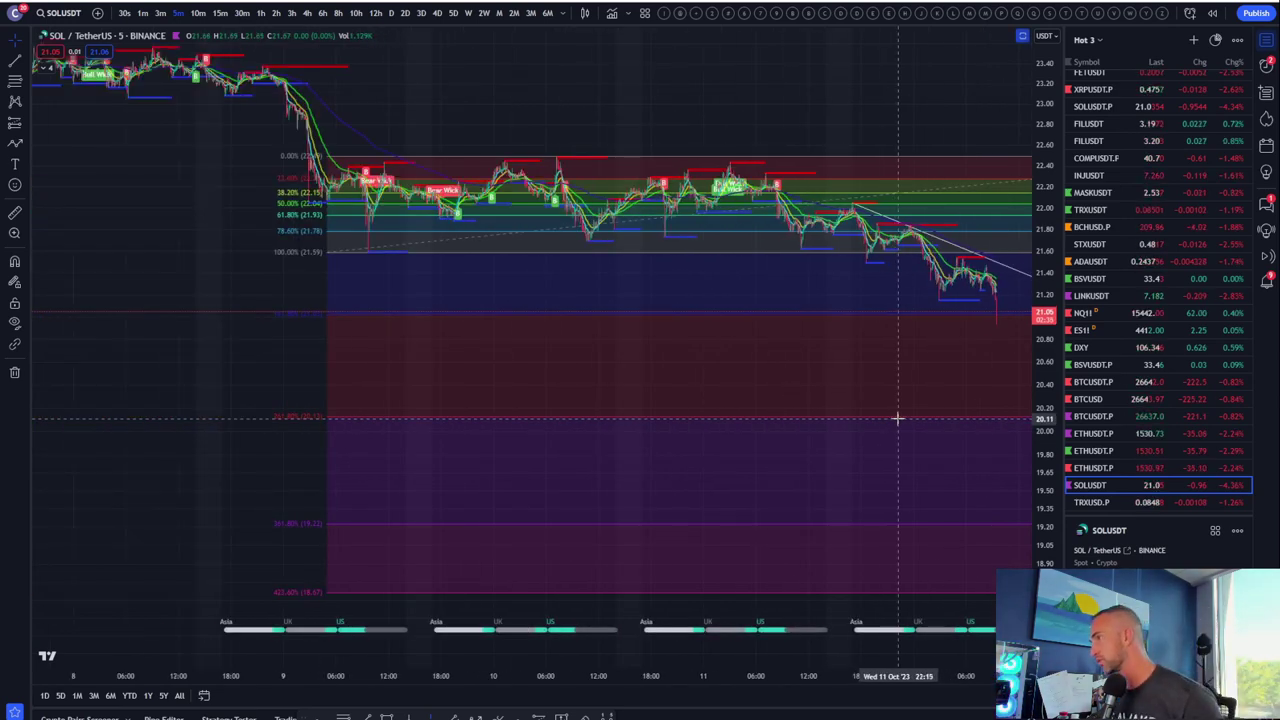
scroll(921, 394, "down", 3)
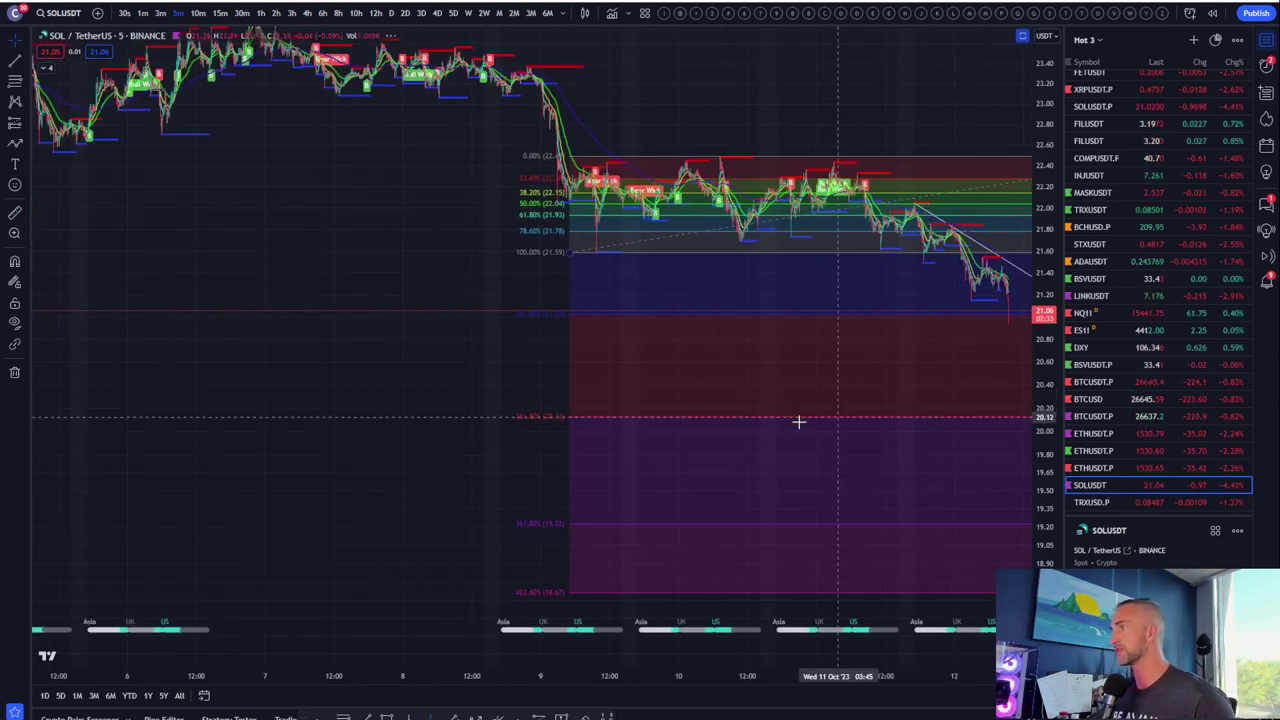
left_click_drag(409, 386, 131, 411)
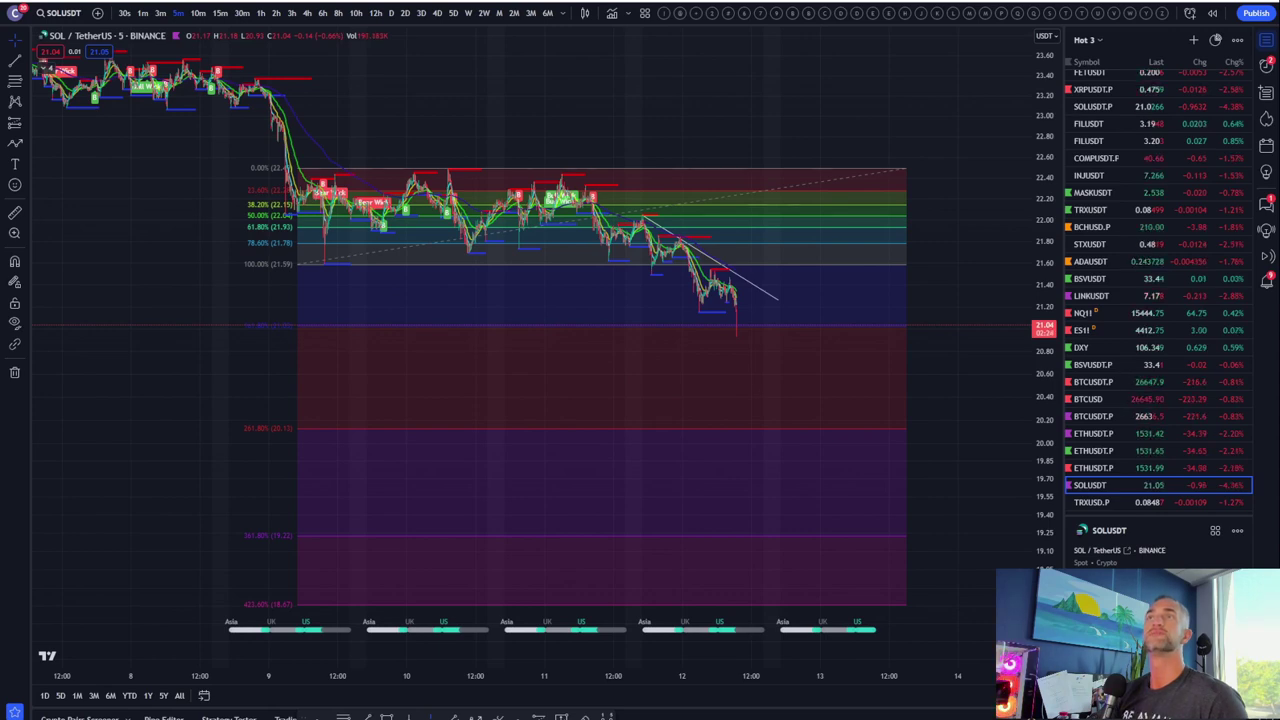
scroll(461, 336, "up", 3)
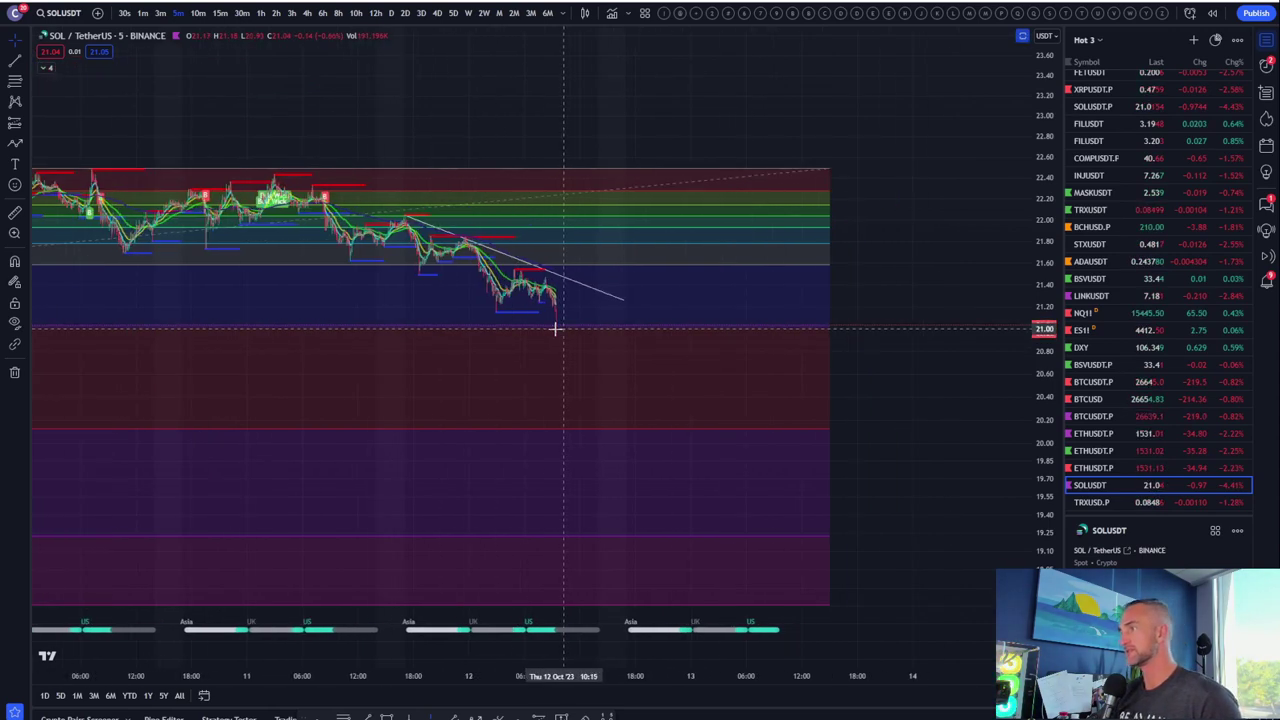
scroll(894, 349, "up", 2)
left_click_drag(894, 349, 1068, 80)
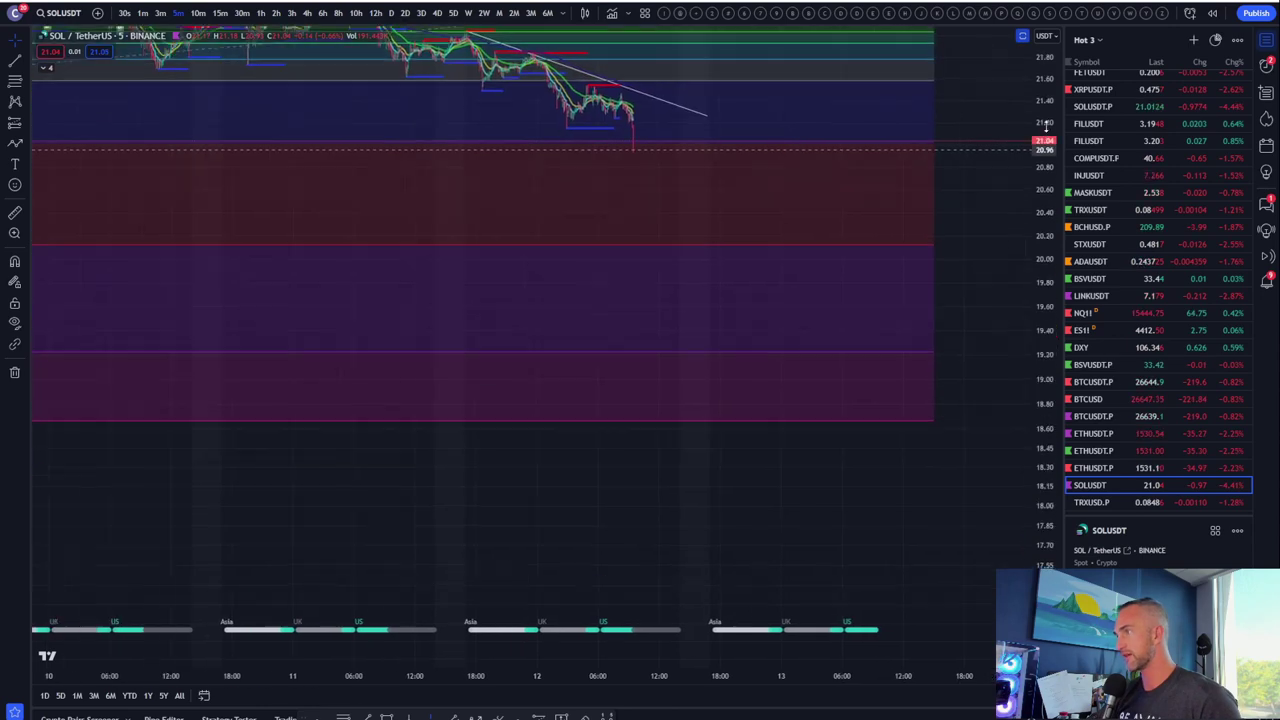
scroll(423, 126, "up", 2)
left_click_drag(423, 126, 425, 167)
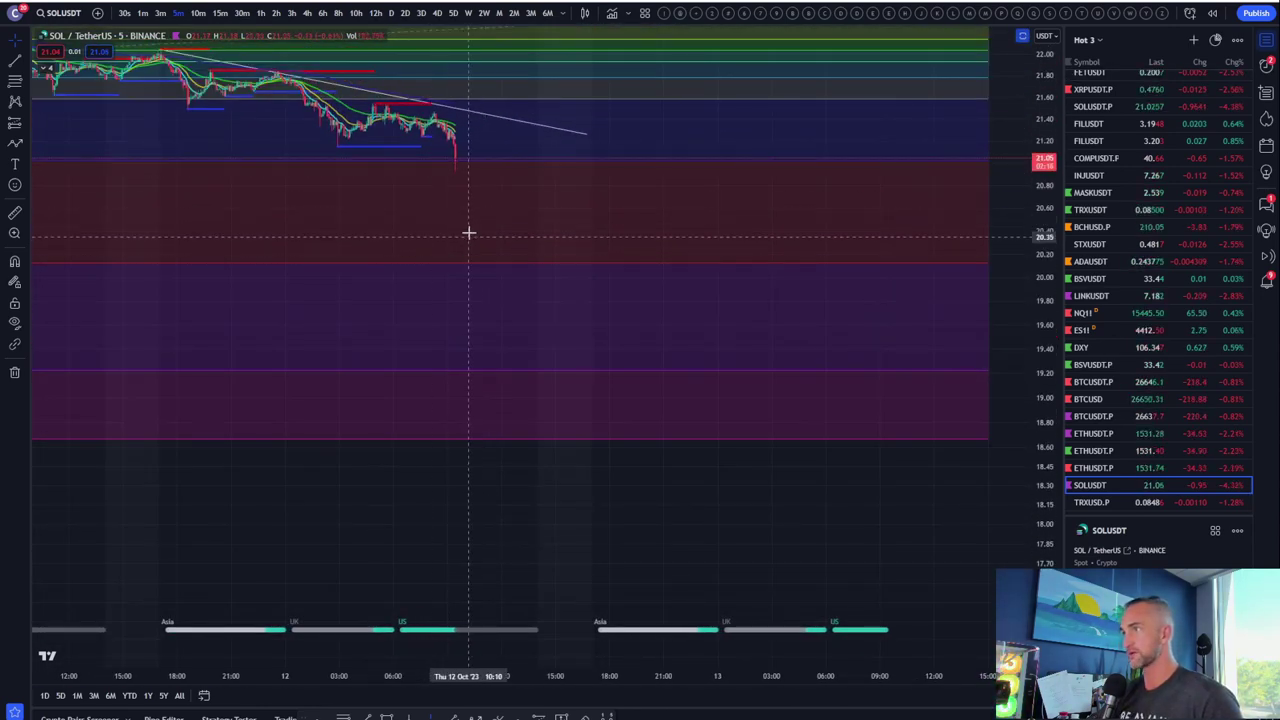
scroll(409, 234, "down", 3)
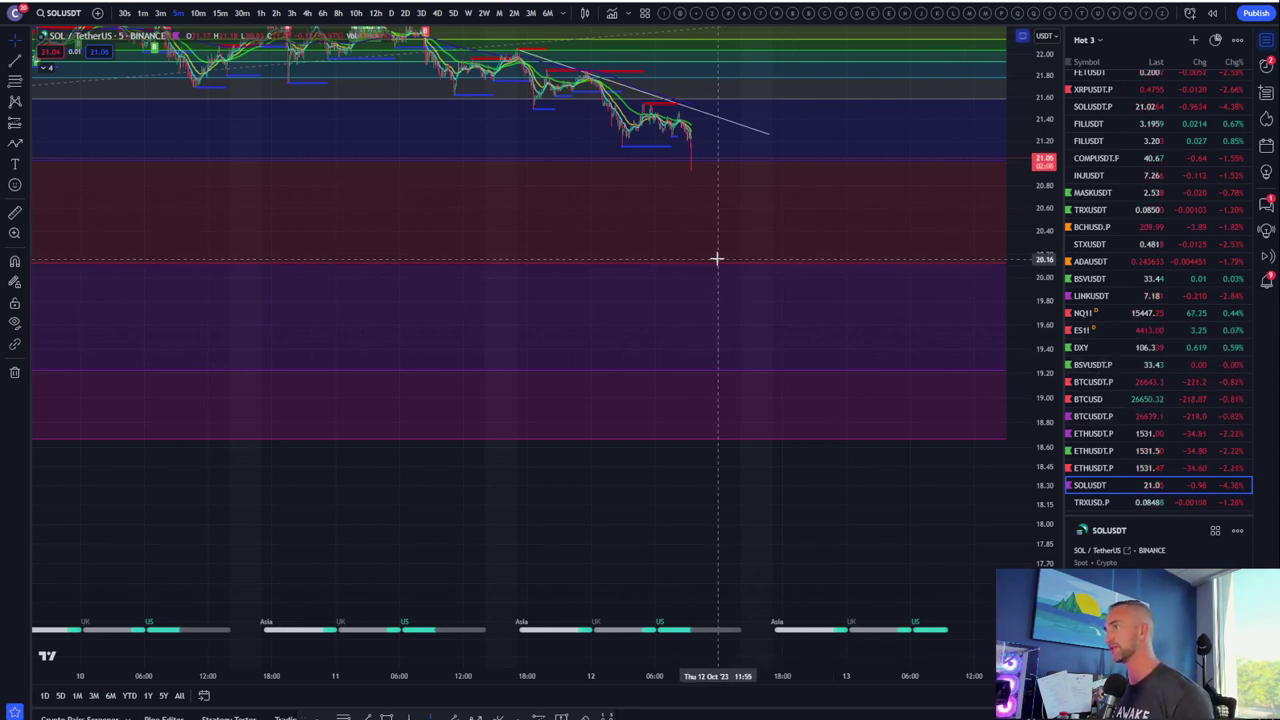
scroll(647, 242, "up", 3)
scroll(647, 242, "up", 2)
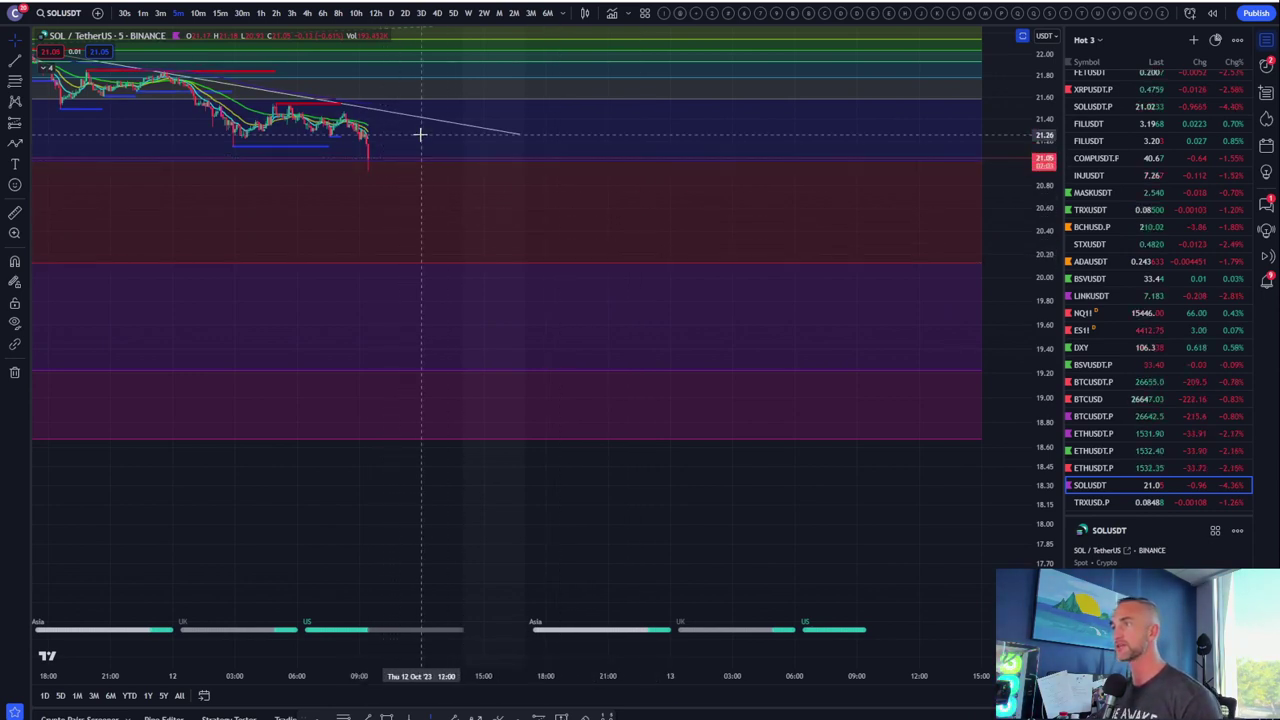
scroll(628, 214, "down", 2)
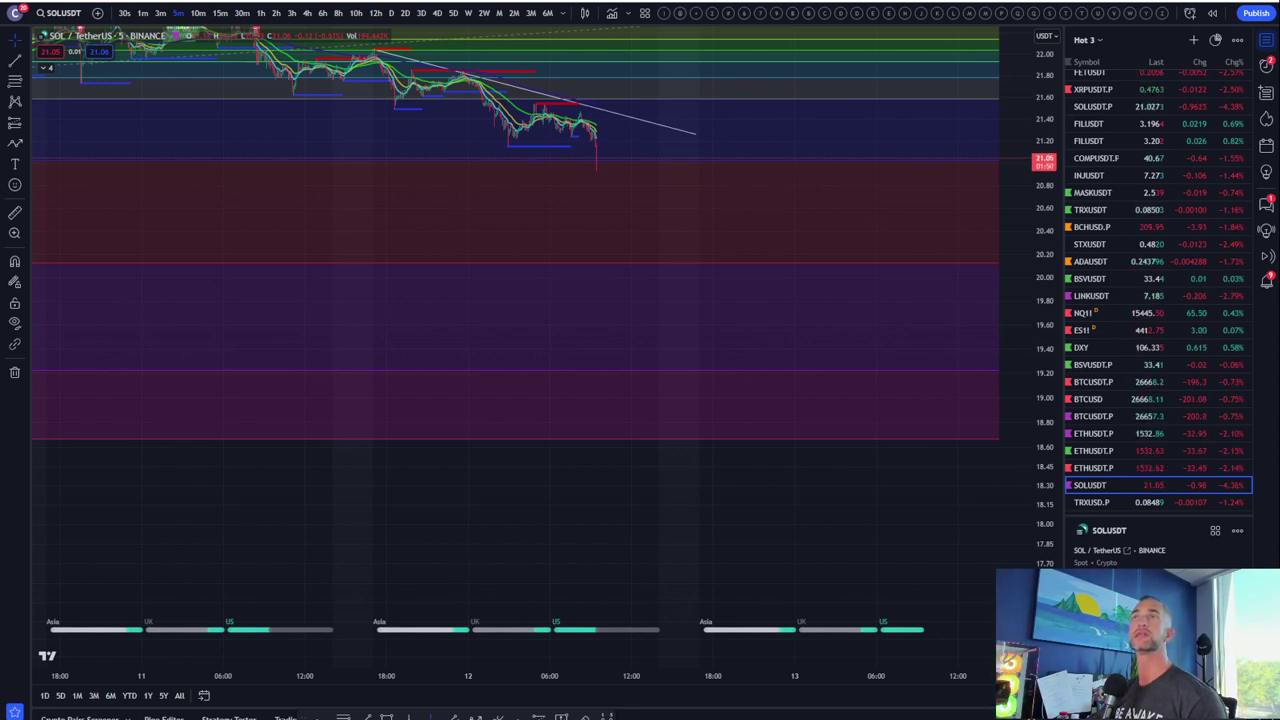
- Restore the indicator panes beneath the 5-minute Solana price chart
double_click(823, 483)
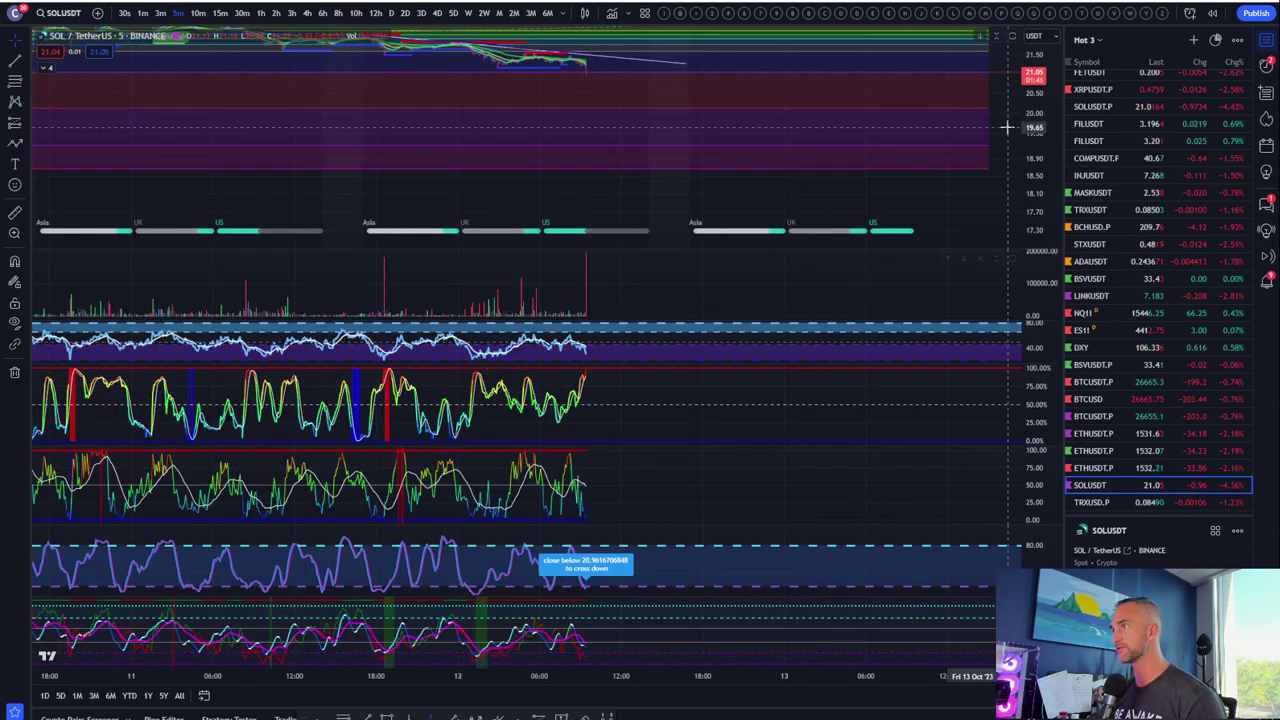
scroll(920, 171, "left", 2)
scroll(808, 177, "up", 4)
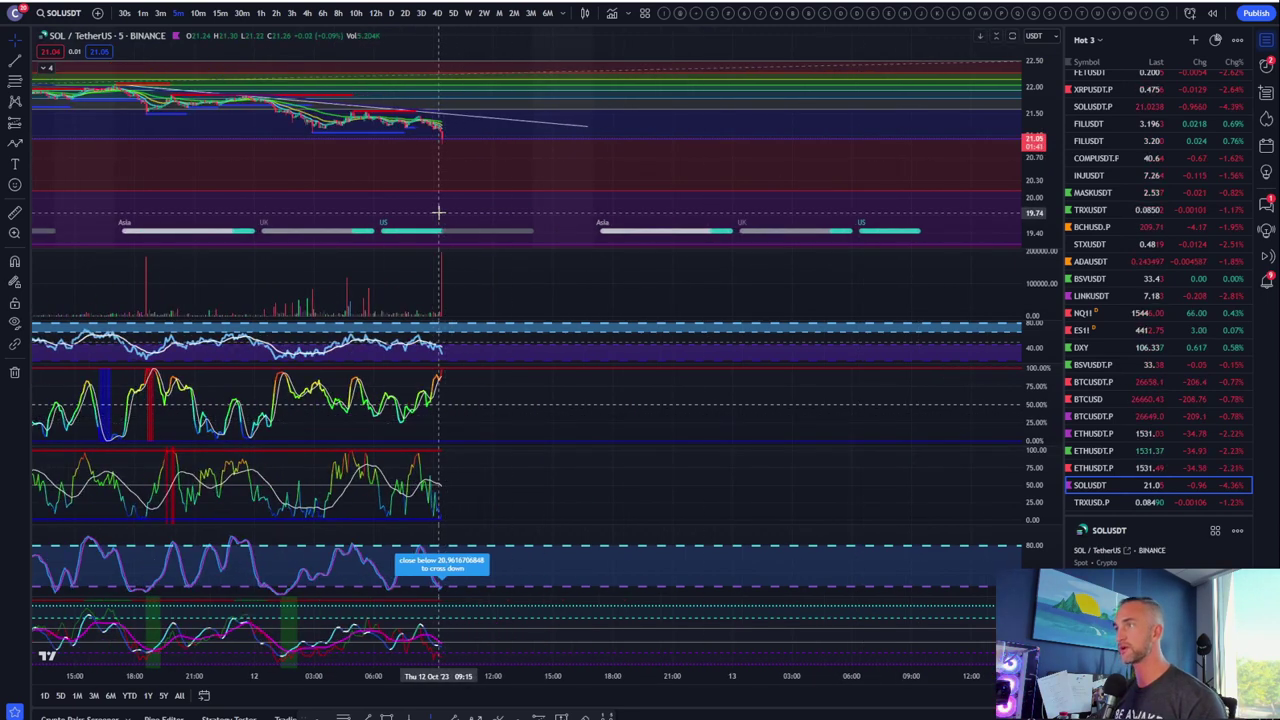
scroll(437, 211, "down", 3)
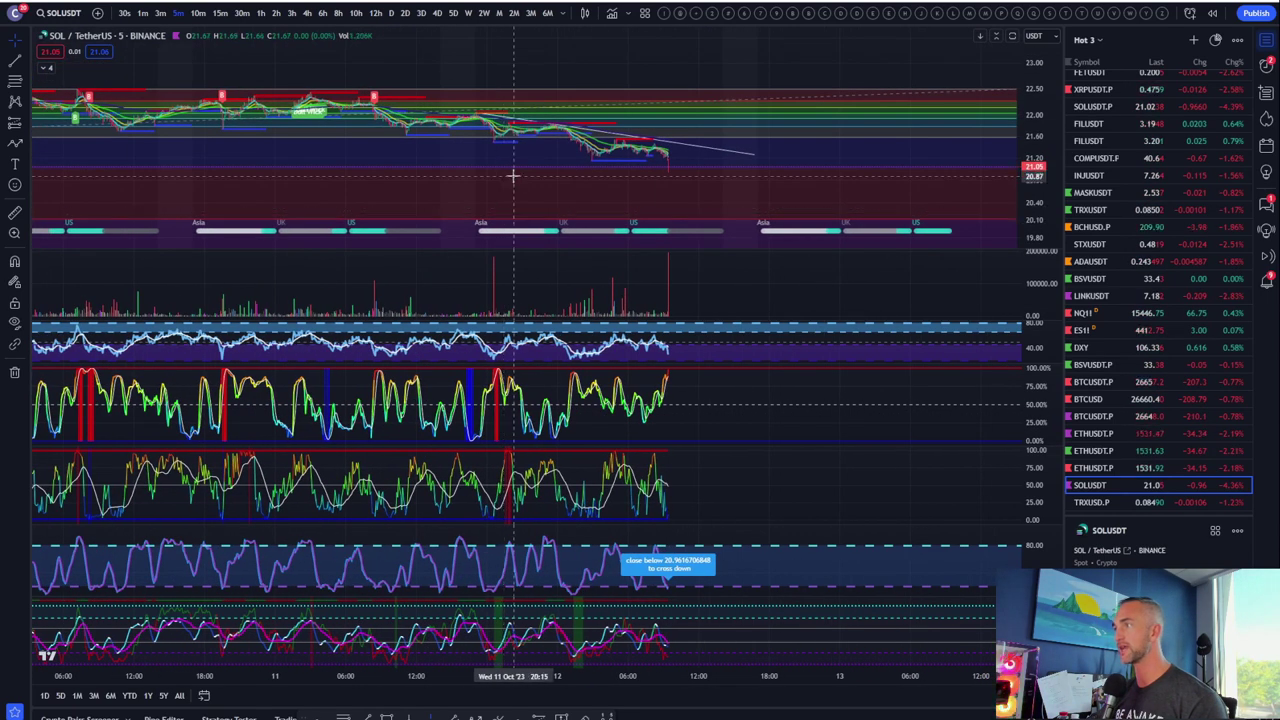
scroll(508, 175, "up", 3)
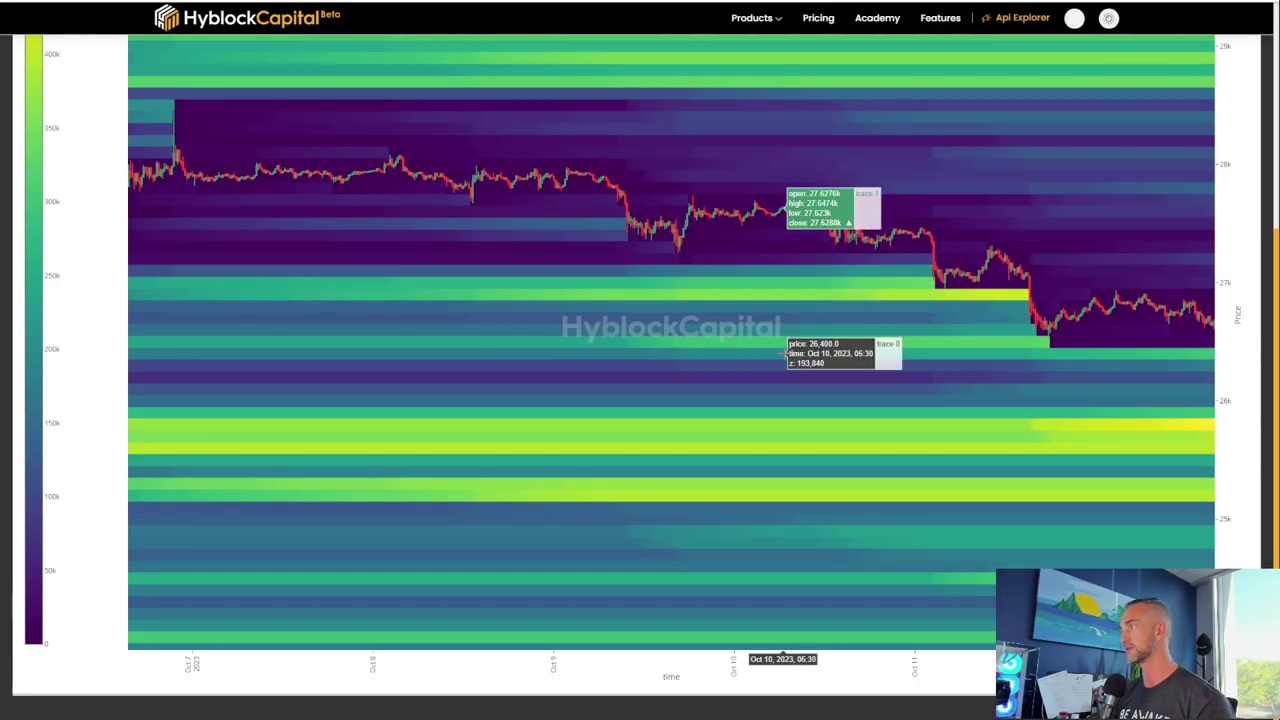
- Rerun the one-month Binance BTC liquidation heatmap and box-zoom into its most recent section
scroll(895, 160, "up", 3)
left_click(1136, 130)
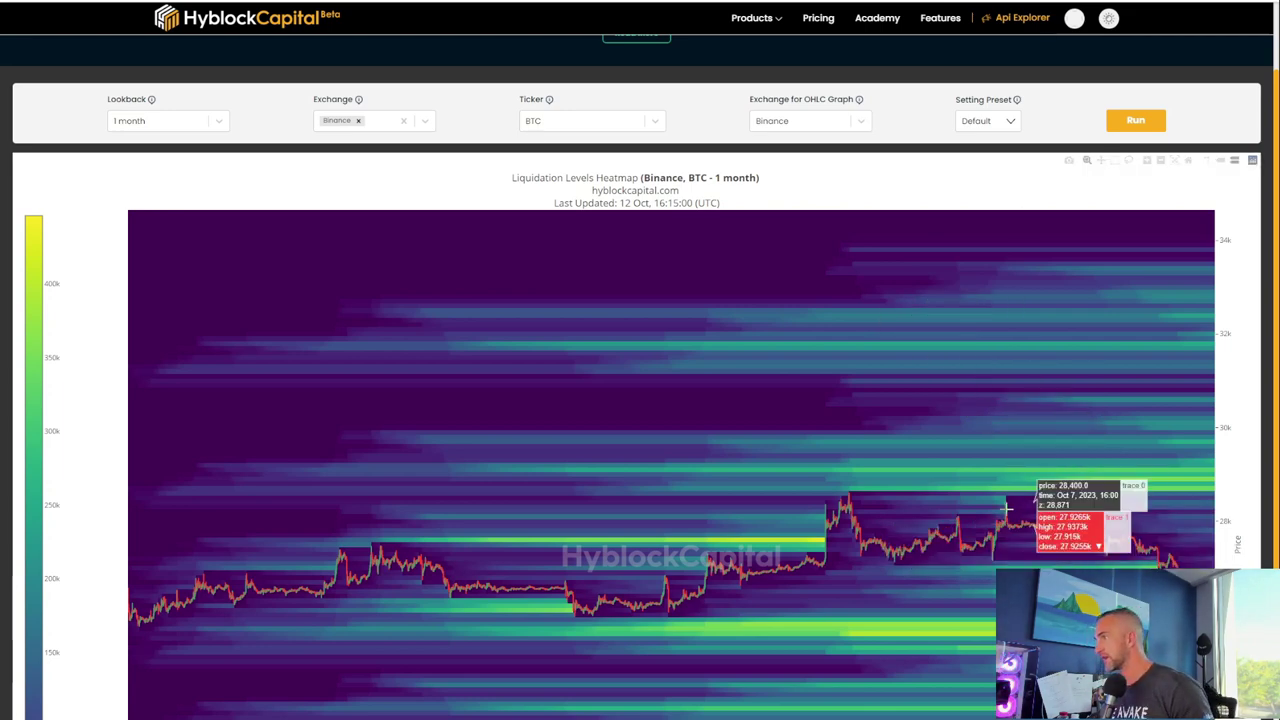
left_click_drag(1032, 453, 1216, 615)
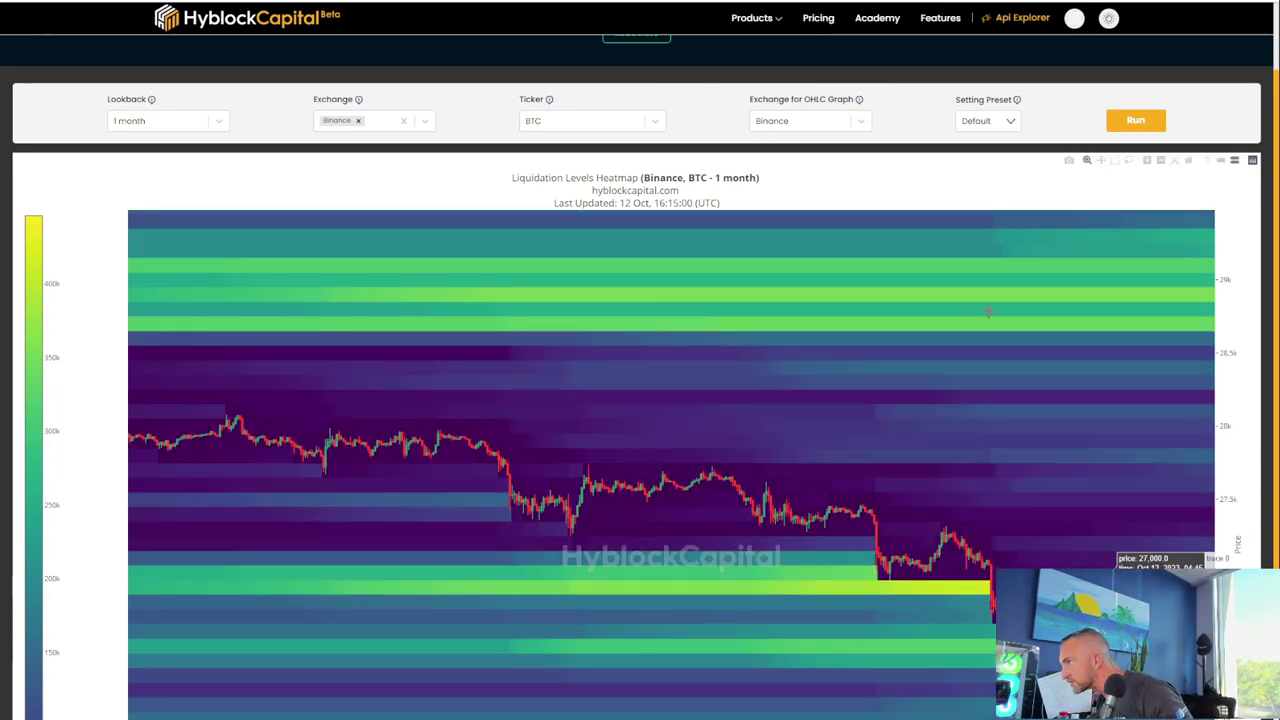
left_click(1134, 124)
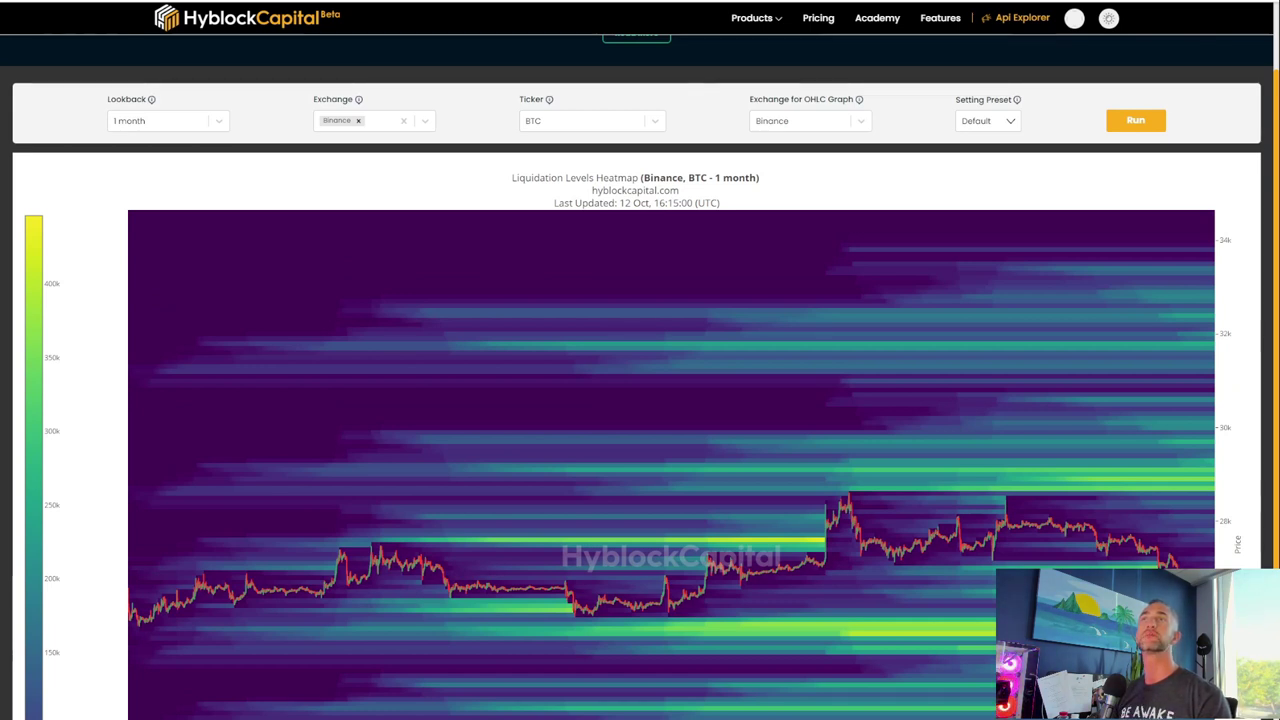
scroll(1114, 300, "down", 3)
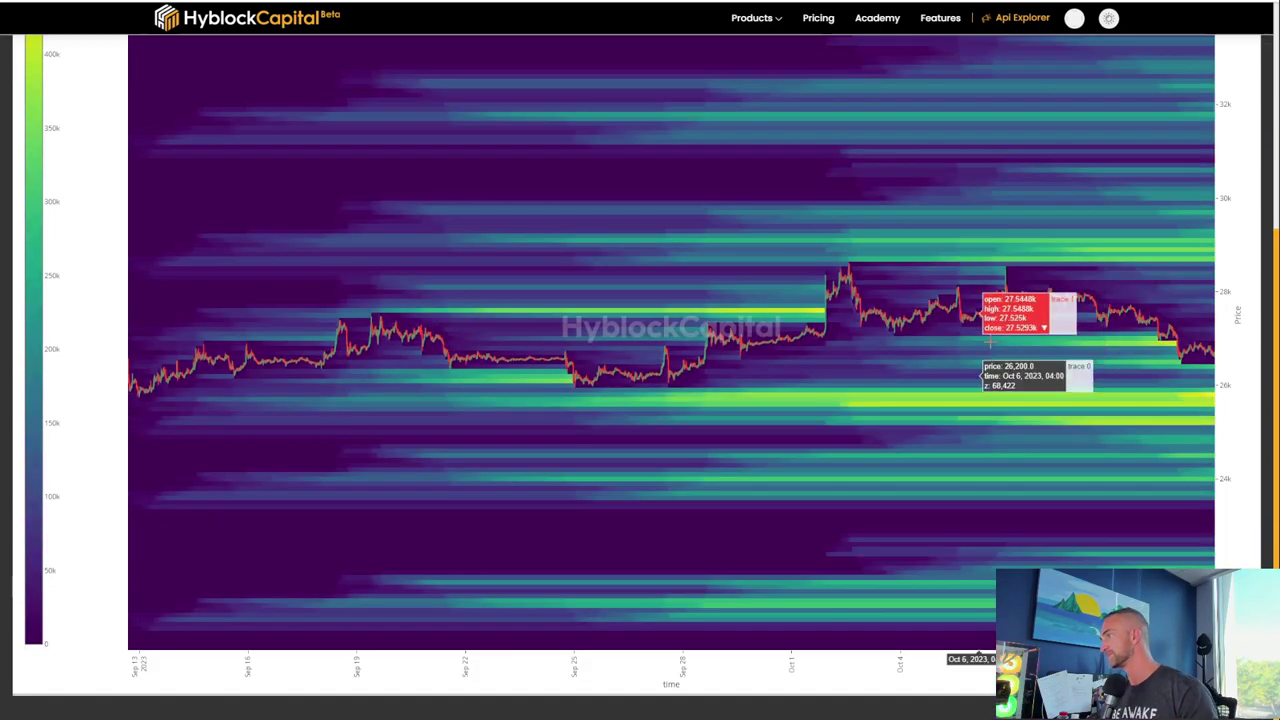
left_click_drag(1040, 200, 1213, 518)
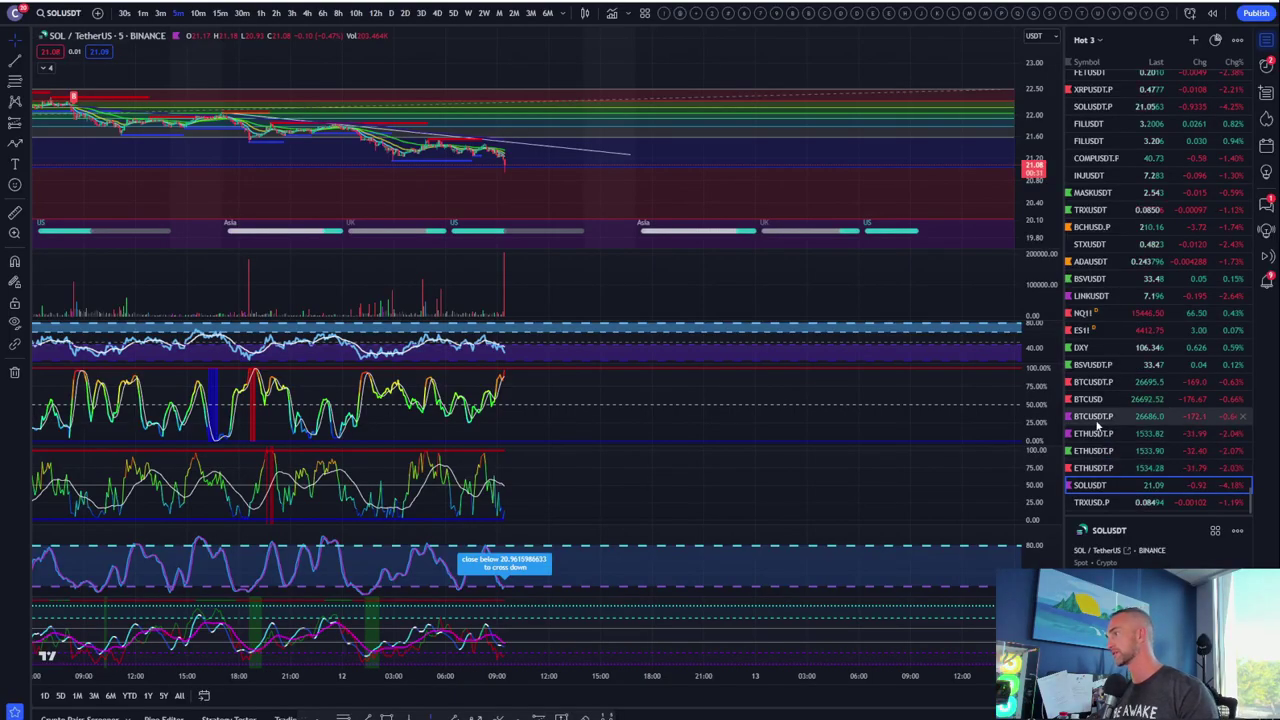
- Load the BTCUSDT.P perpetual chart from the watchlist
left_click(1093, 382)
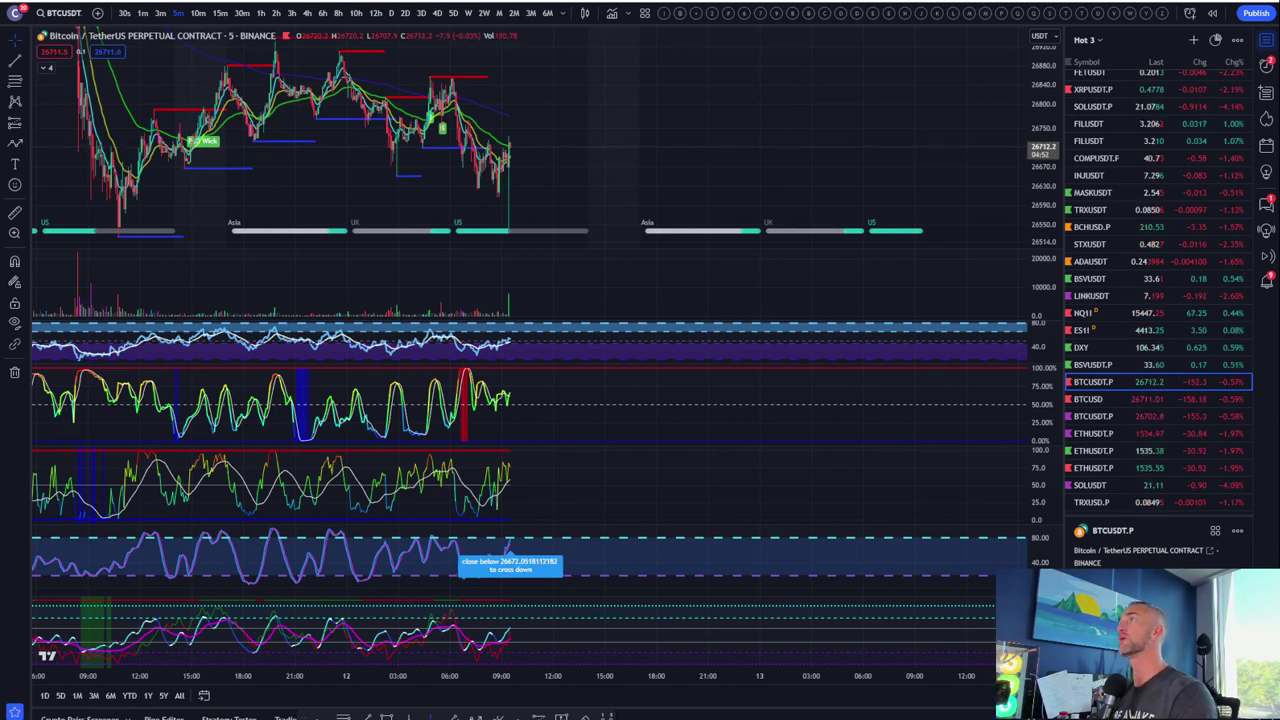
- Put the Bitcoin perpetual on 1-hour candles, pan to the latest bars, and auto-fit the price scale
scroll(540, 190, "up", 3)
left_click_drag(563, 191, 985, 85)
scroll(1016, 73, "left", 2)
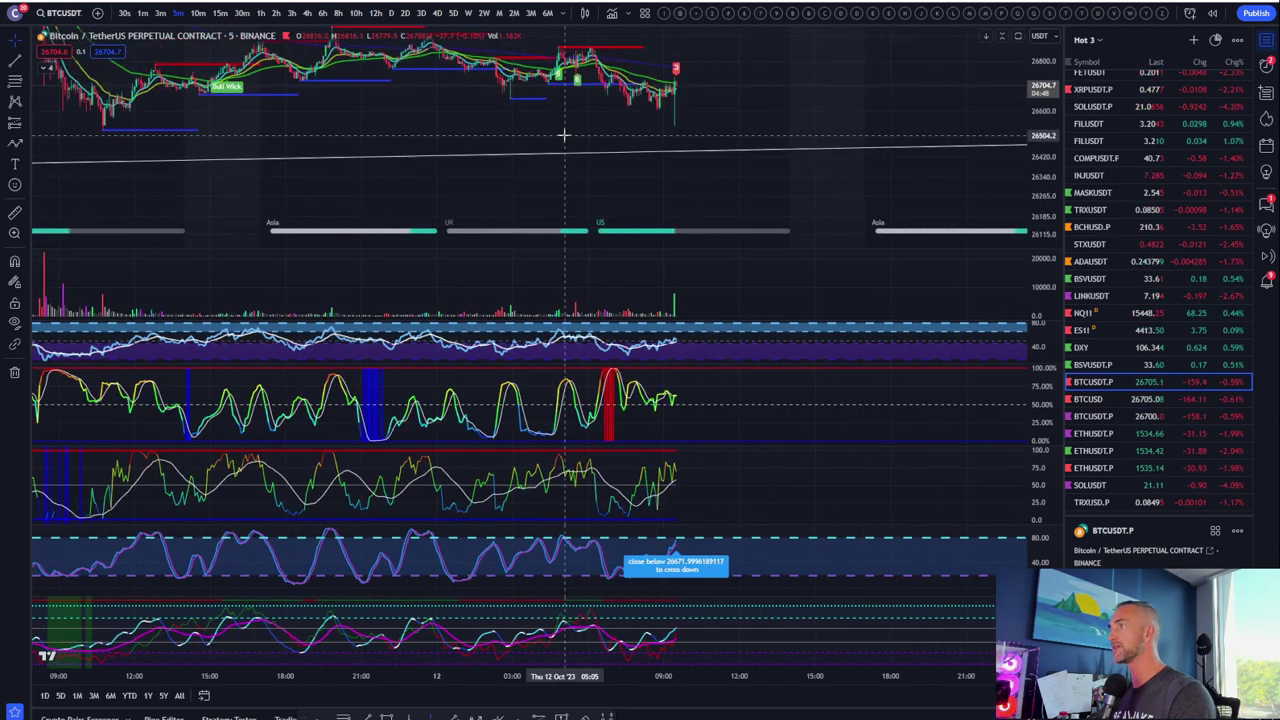
left_click(262, 13)
left_click_drag(617, 166, 993, 162)
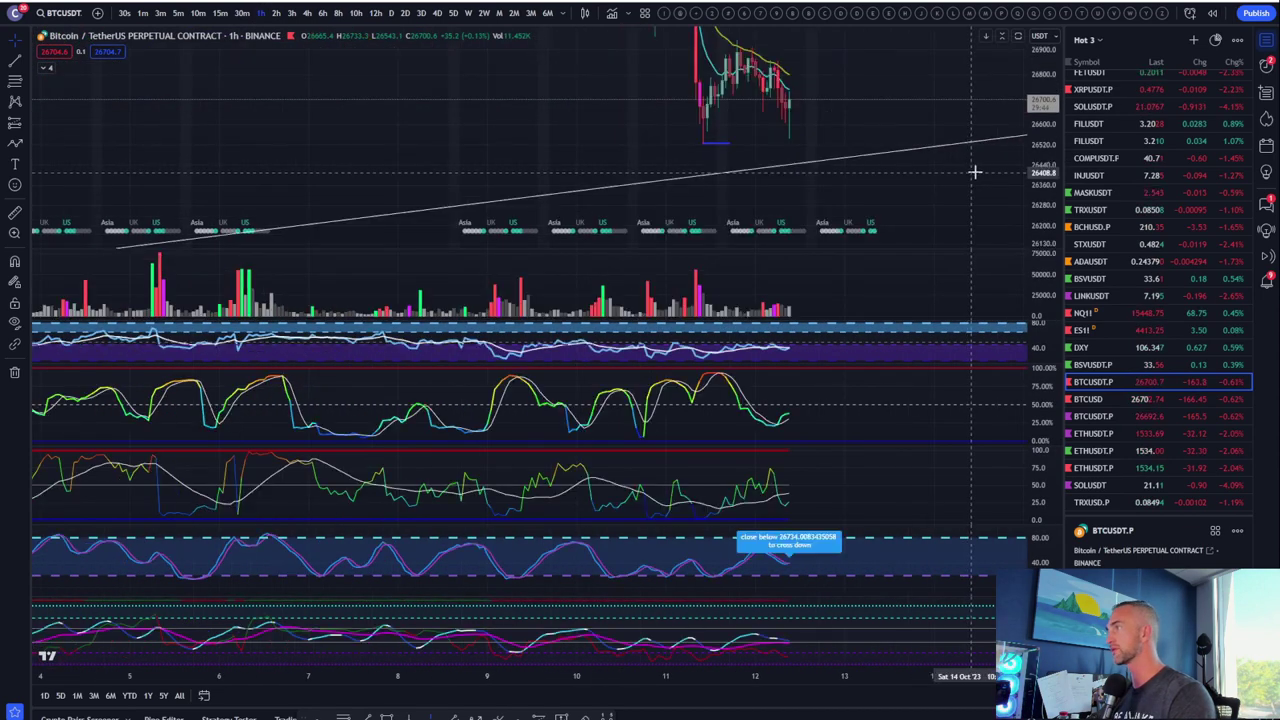
scroll(900, 166, "up", 3)
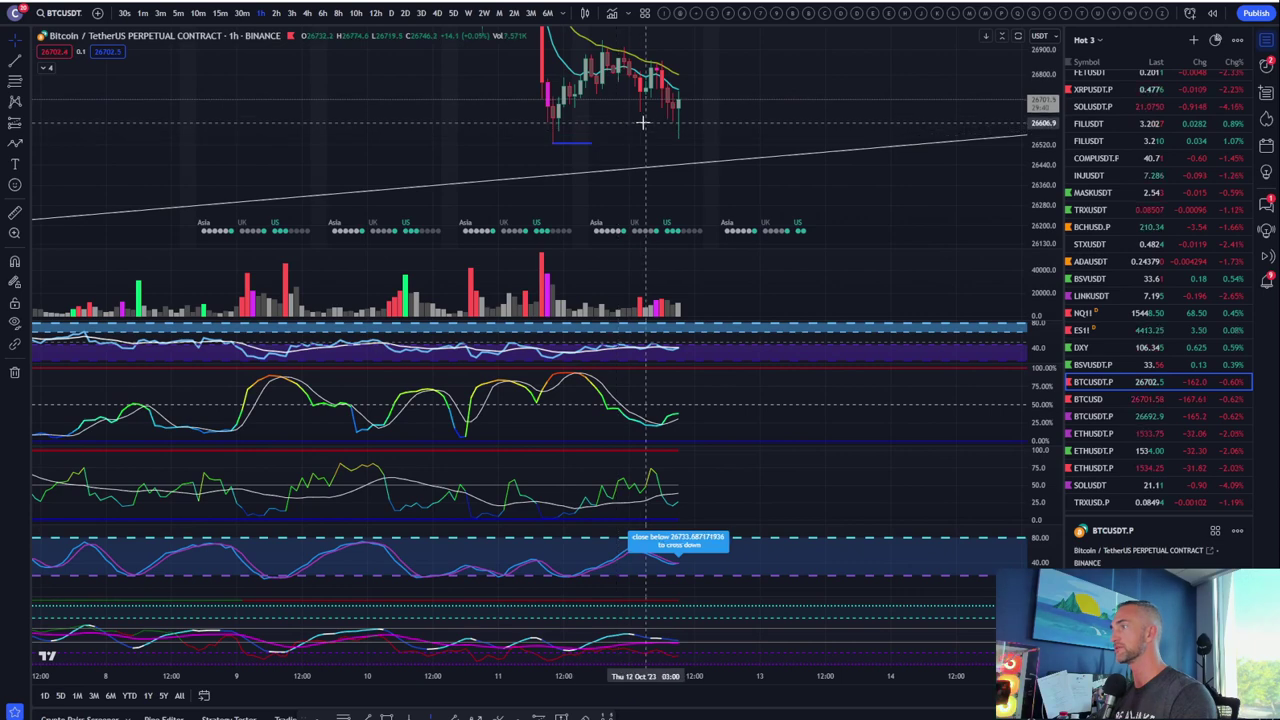
scroll(643, 122, "down", 3)
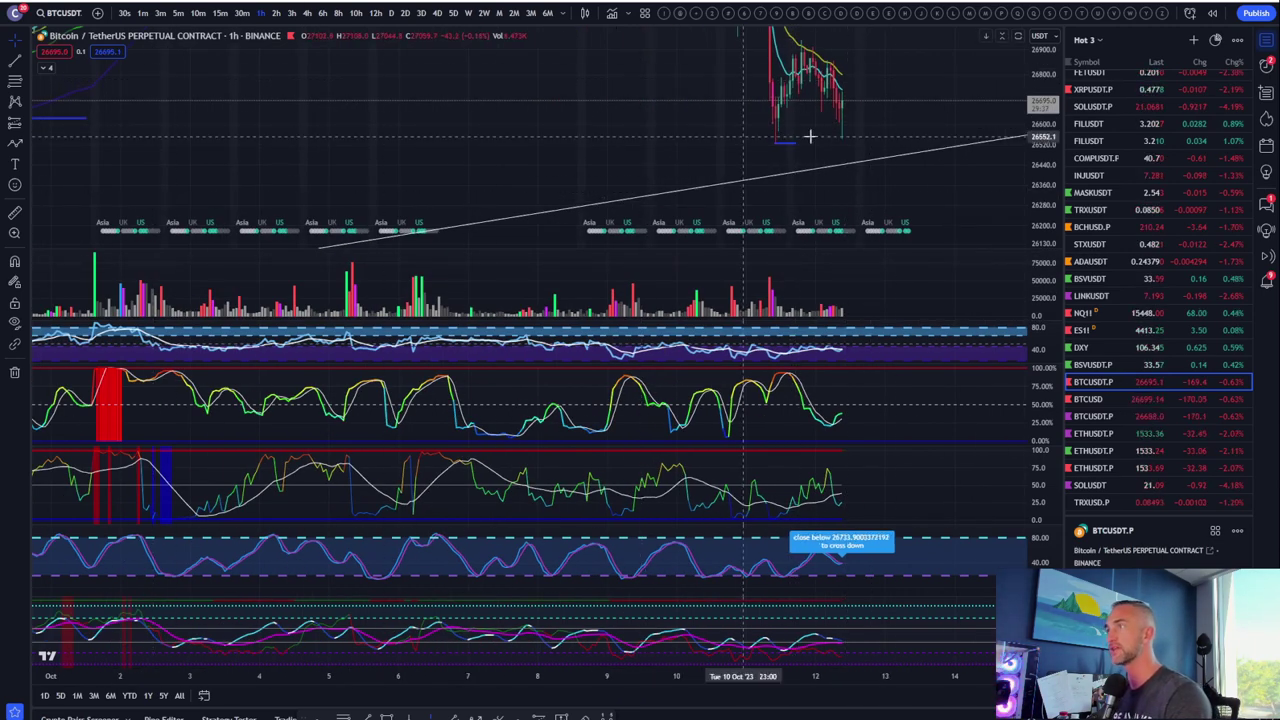
scroll(860, 155, "up", 2)
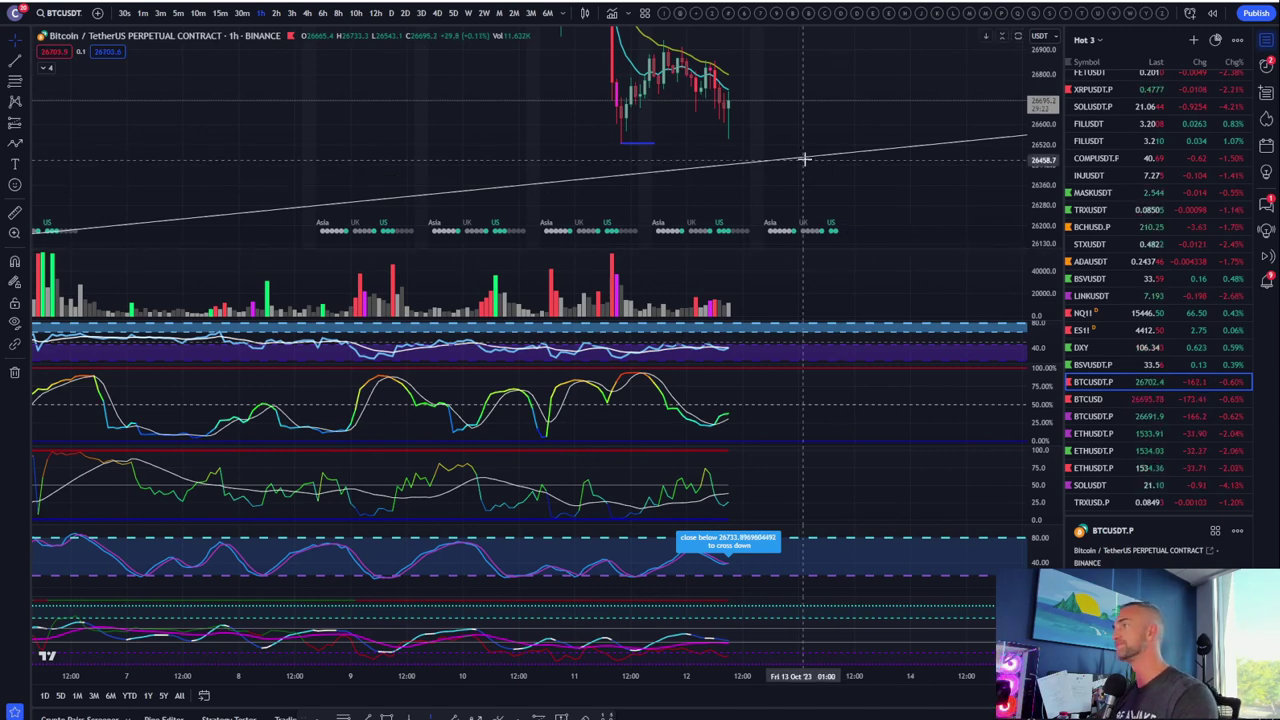
double_click(1038, 143)
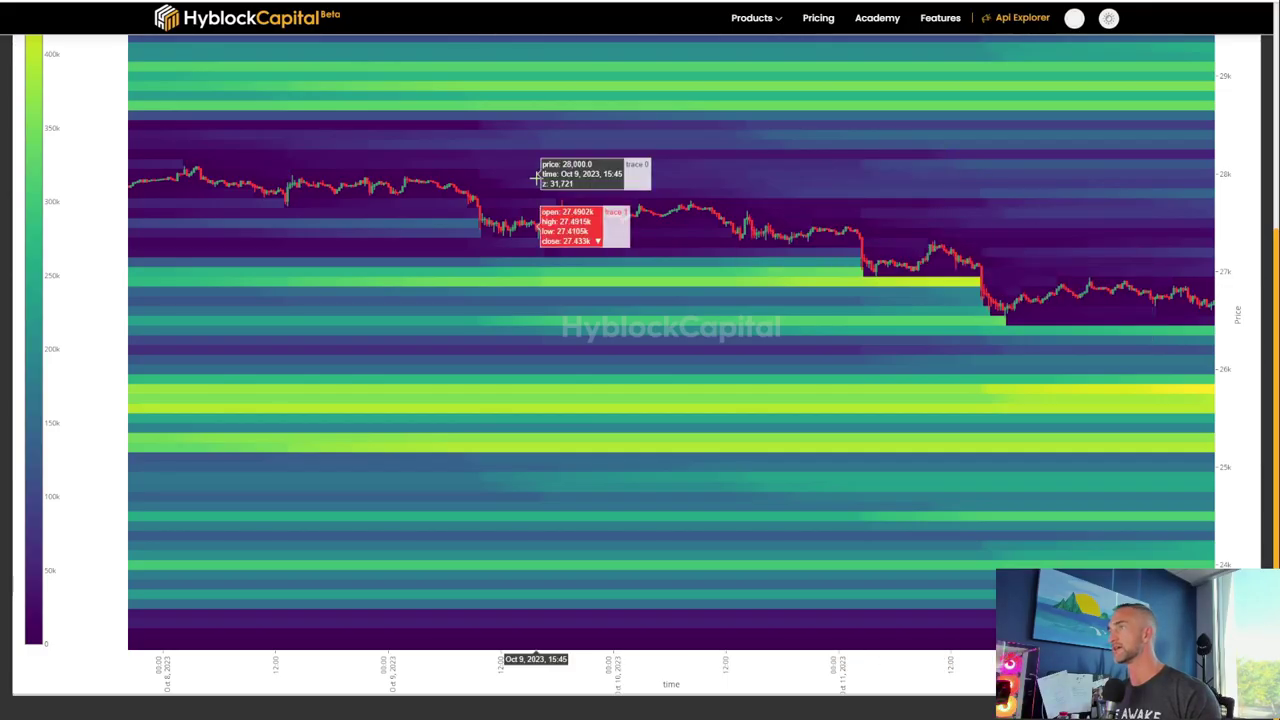
- Regenerate the Binance BTC liquidation heatmap with a 7-day lookback and zoom into the recent area
scroll(535, 175, "up", 3)
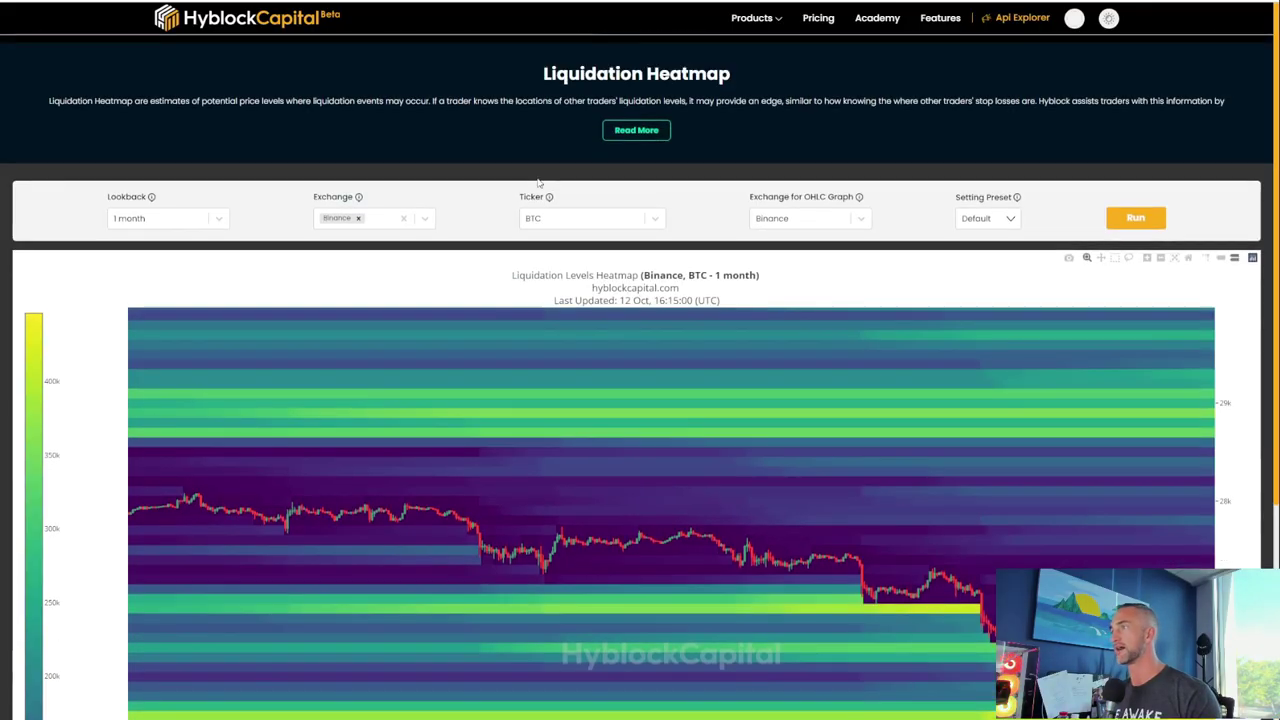
left_click(586, 221)
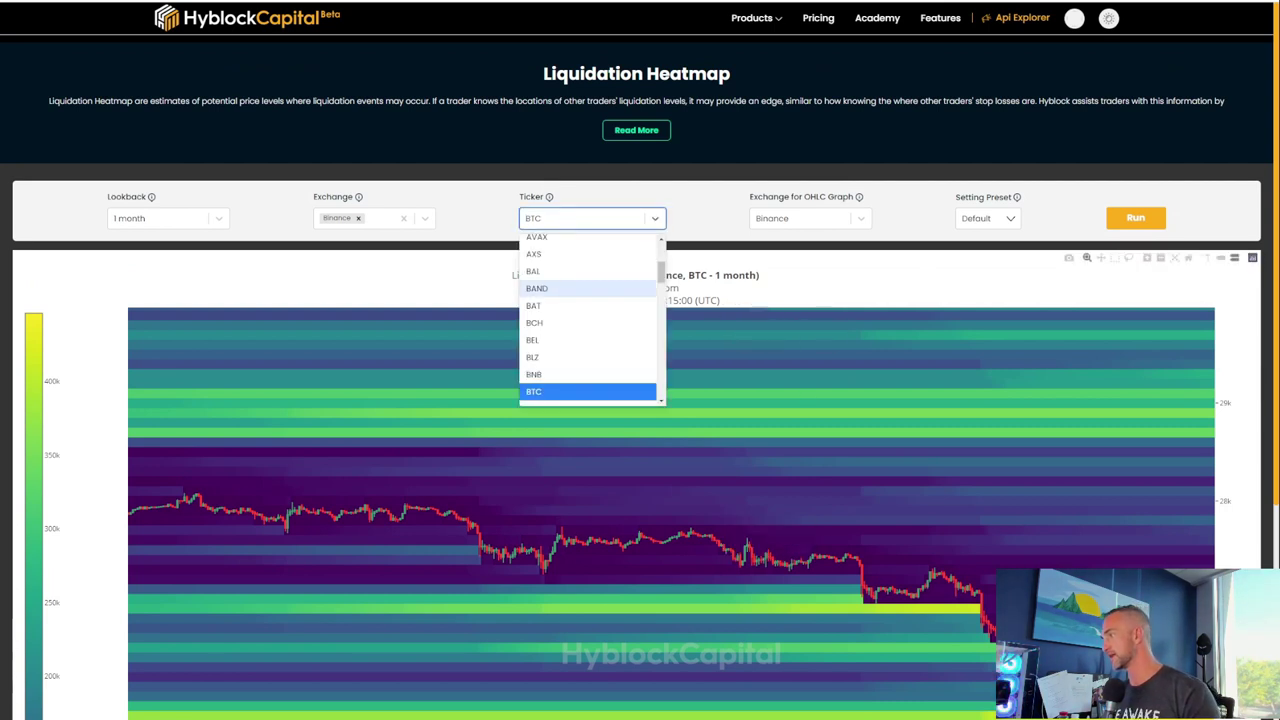
left_click(1135, 219)
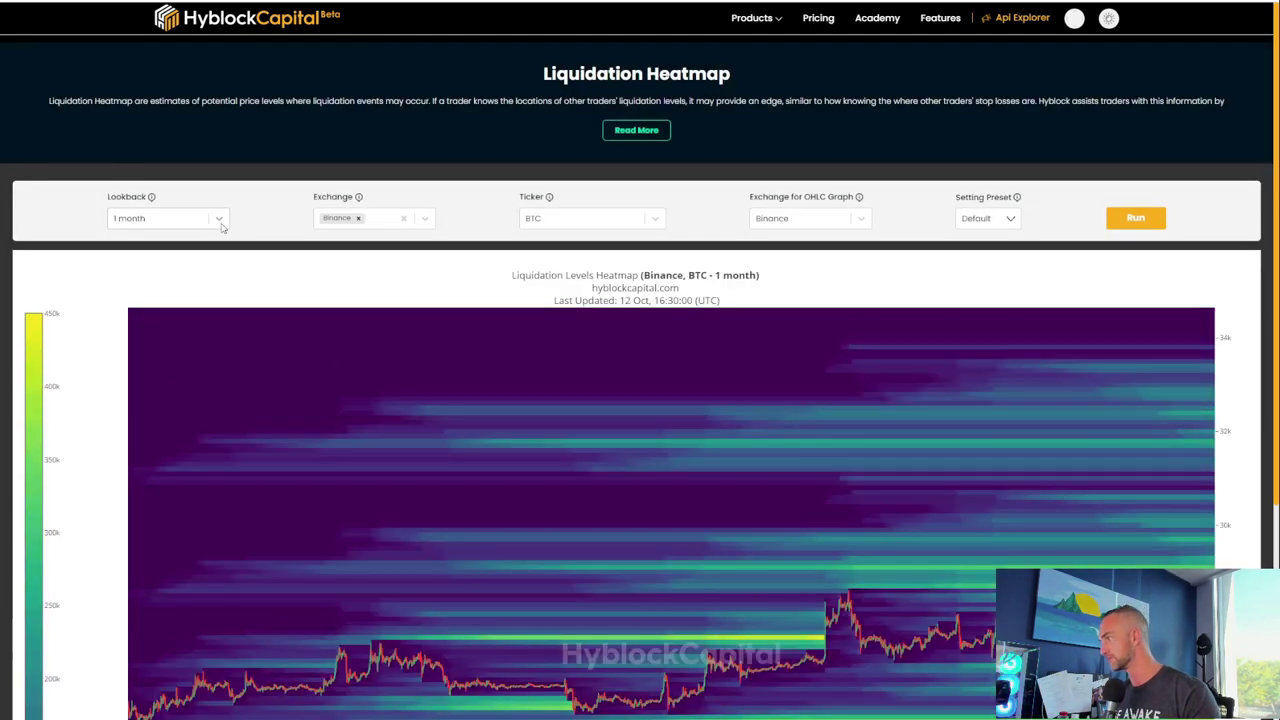
left_click(220, 220)
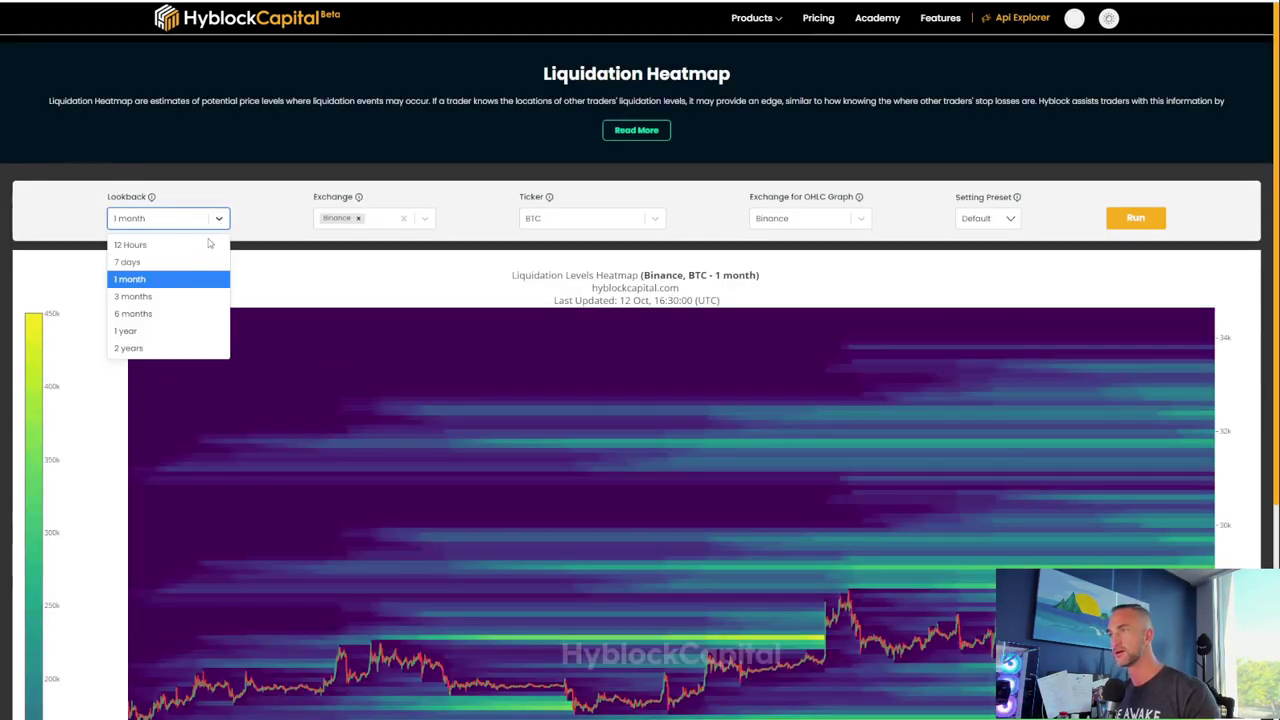
left_click(150, 262)
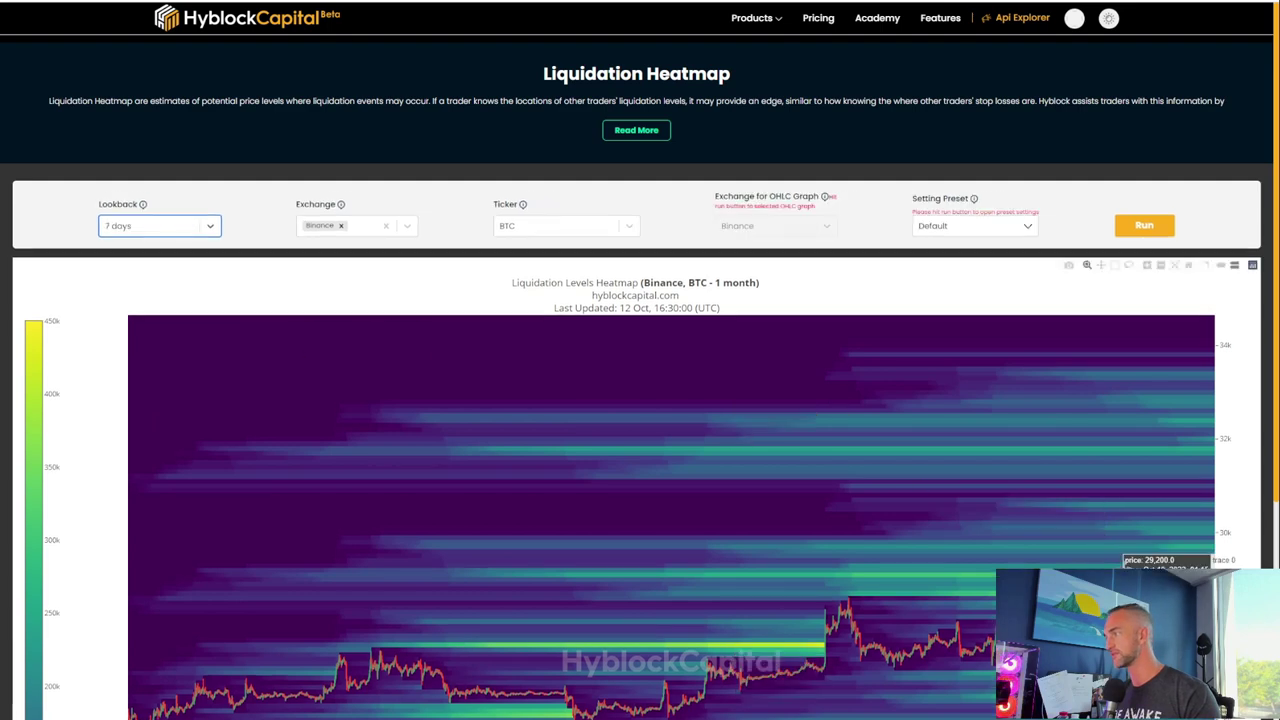
left_click(1150, 226)
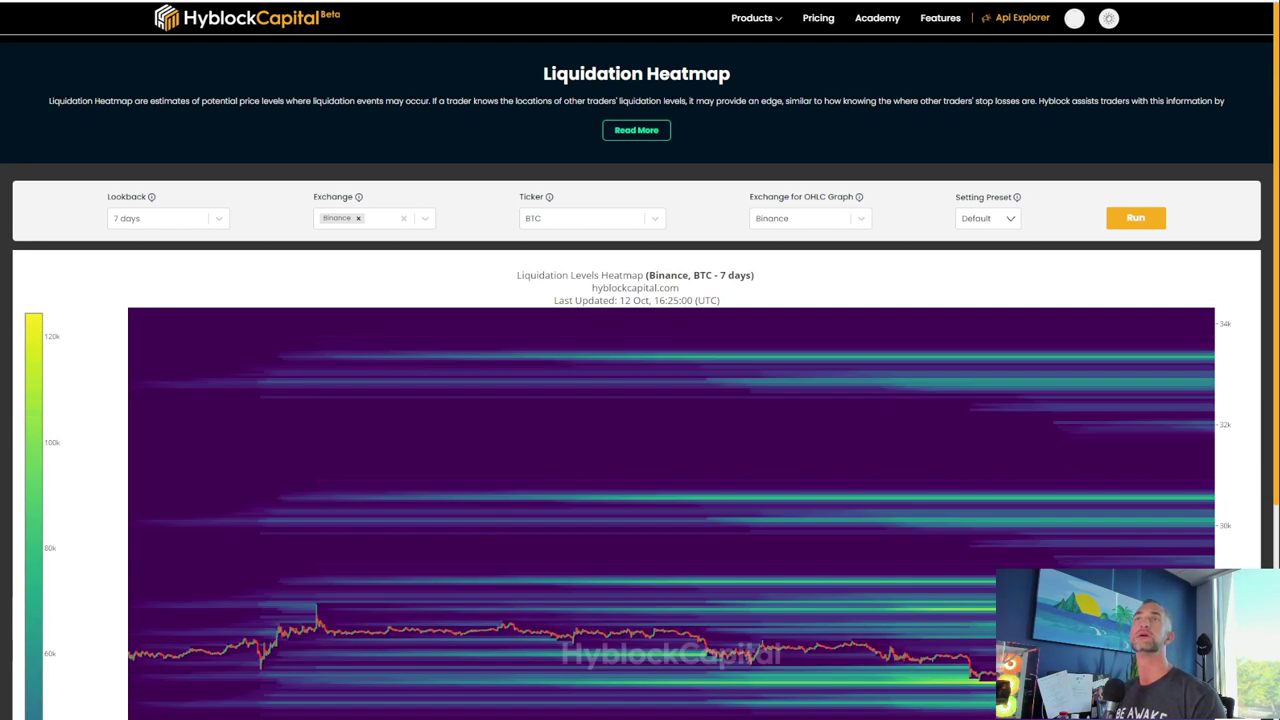
scroll(1071, 514, "down", 3)
left_click_drag(972, 212, 1215, 618)
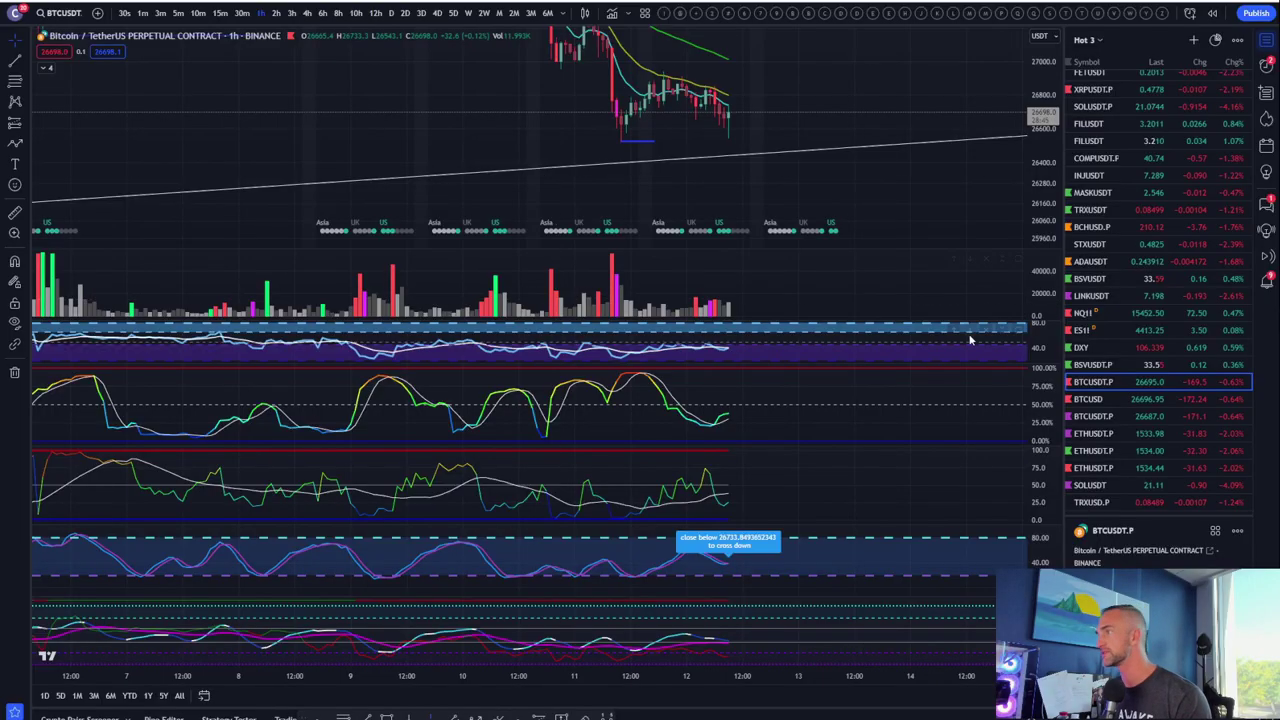
- Switch the chart to the ETHUSDT perpetual contract
scroll(746, 130, "down", 3)
scroll(746, 134, "down", 3)
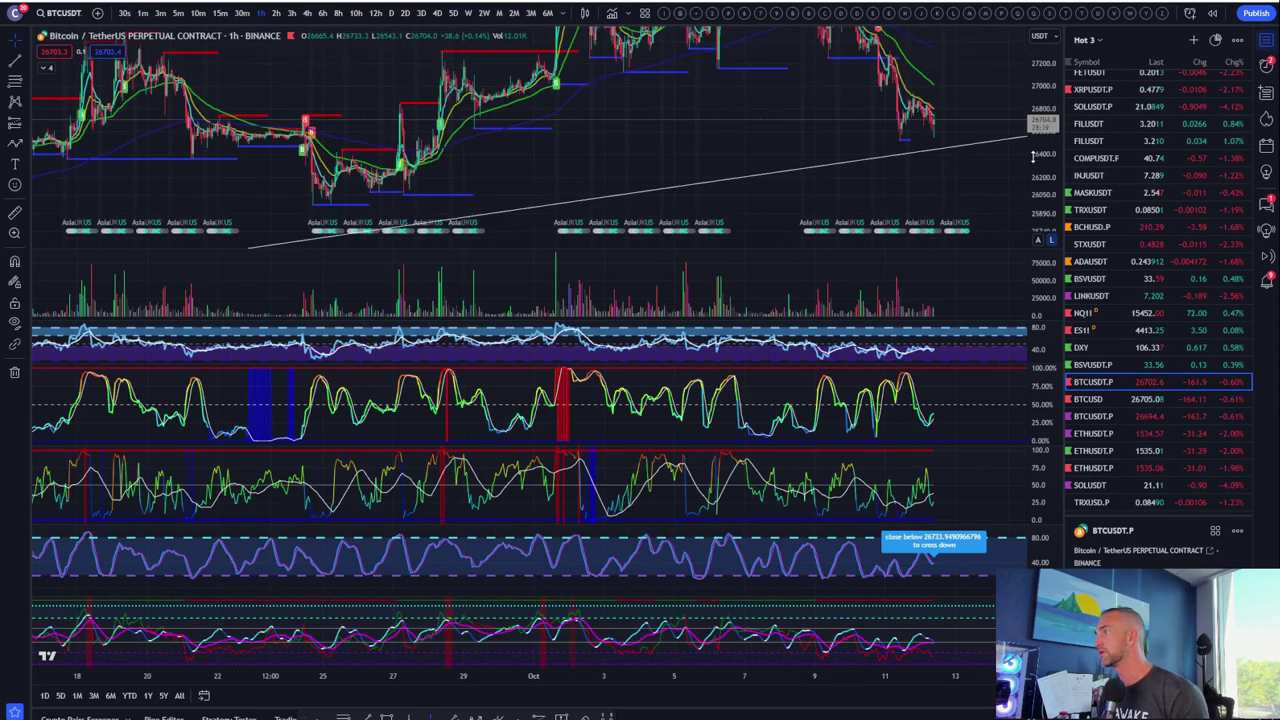
scroll(872, 173, "up", 2)
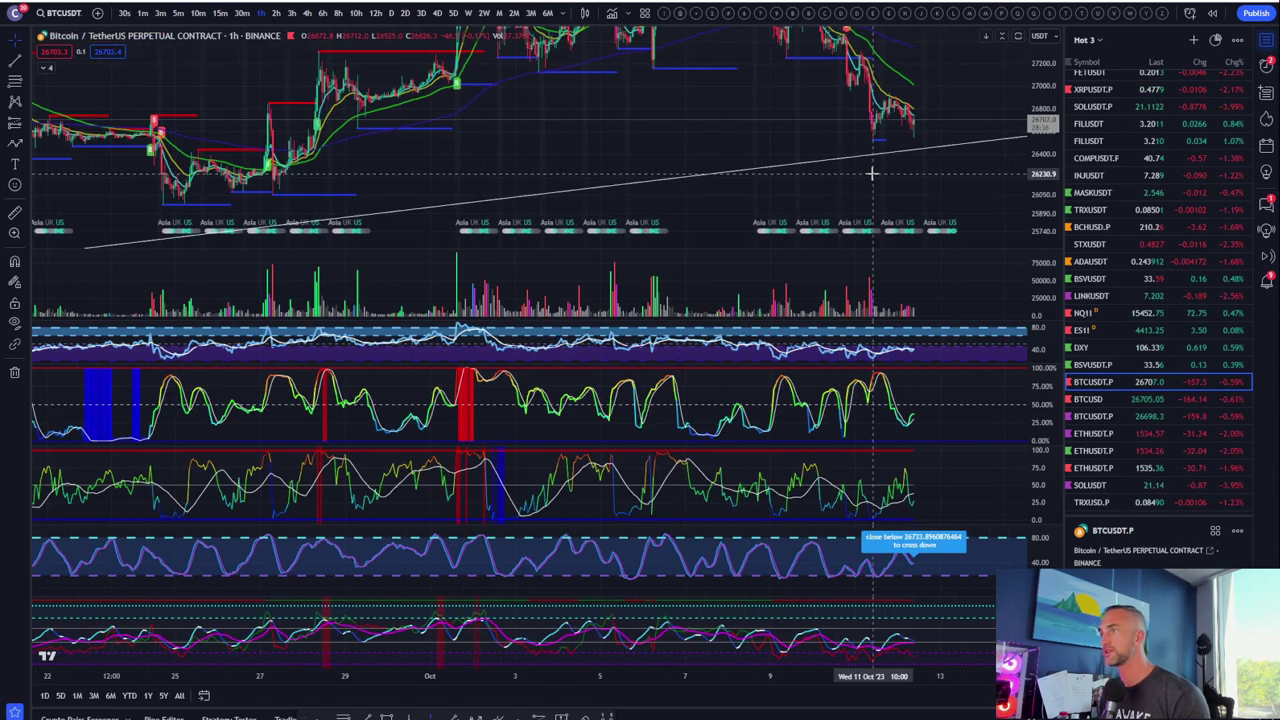
scroll(872, 173, "down", 3)
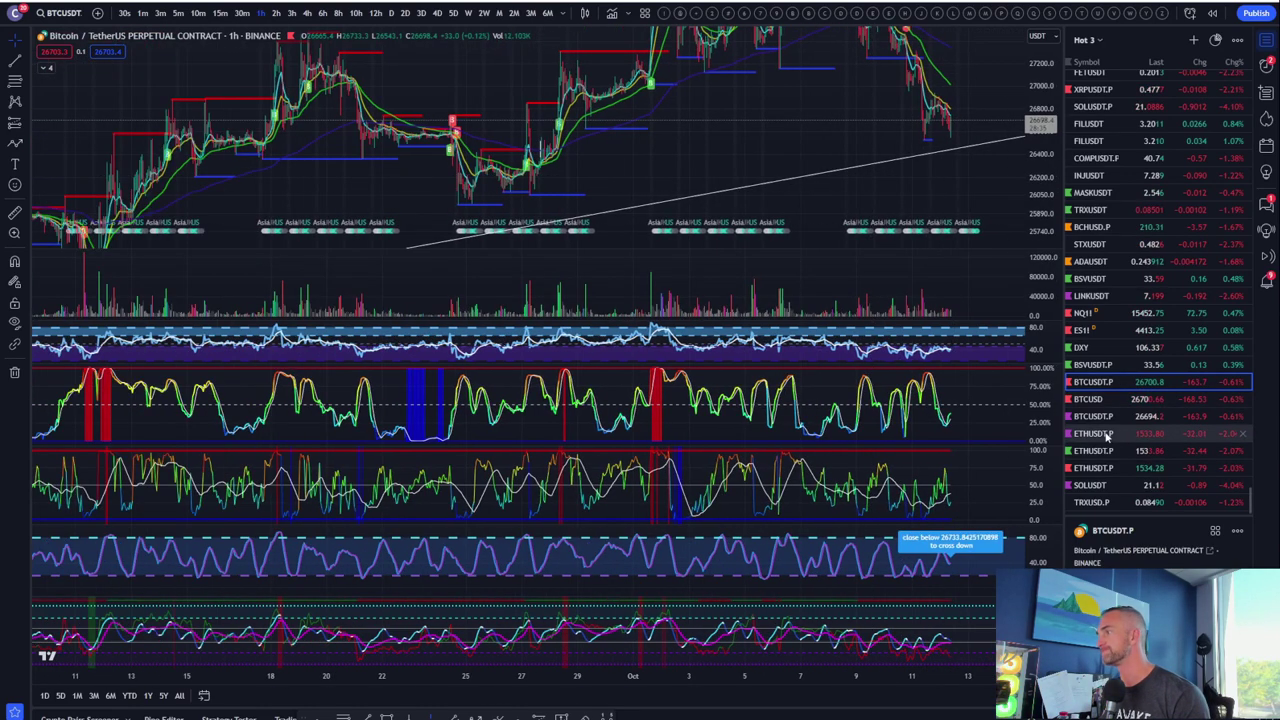
left_click(1100, 433)
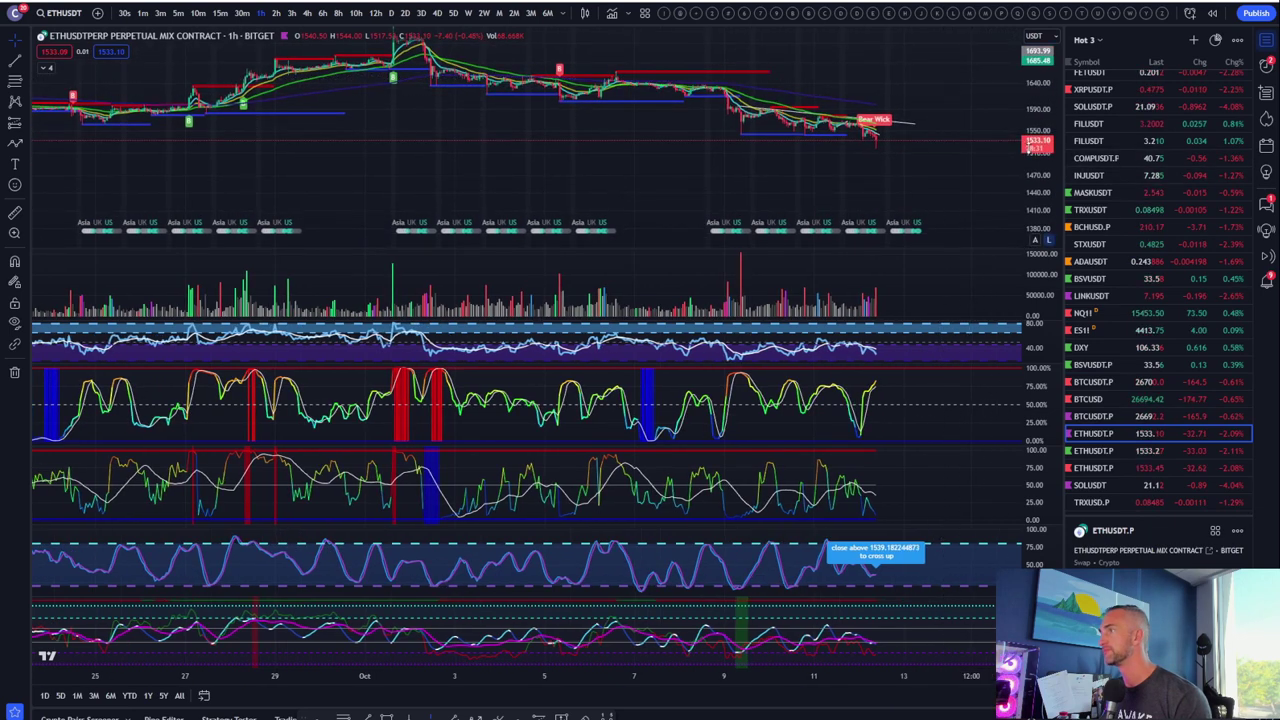
- Draw a descending trend line from the 9 October low to below the latest candles
scroll(971, 157, "up", 2)
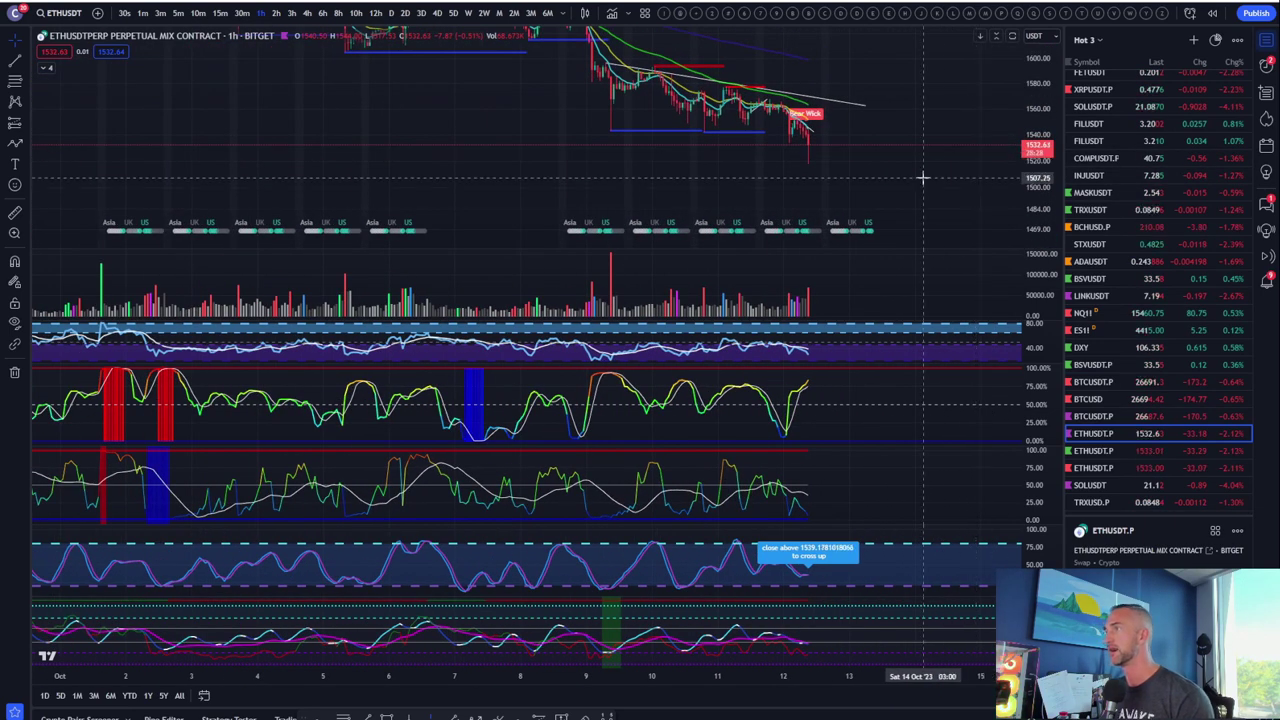
scroll(923, 177, "up", 1)
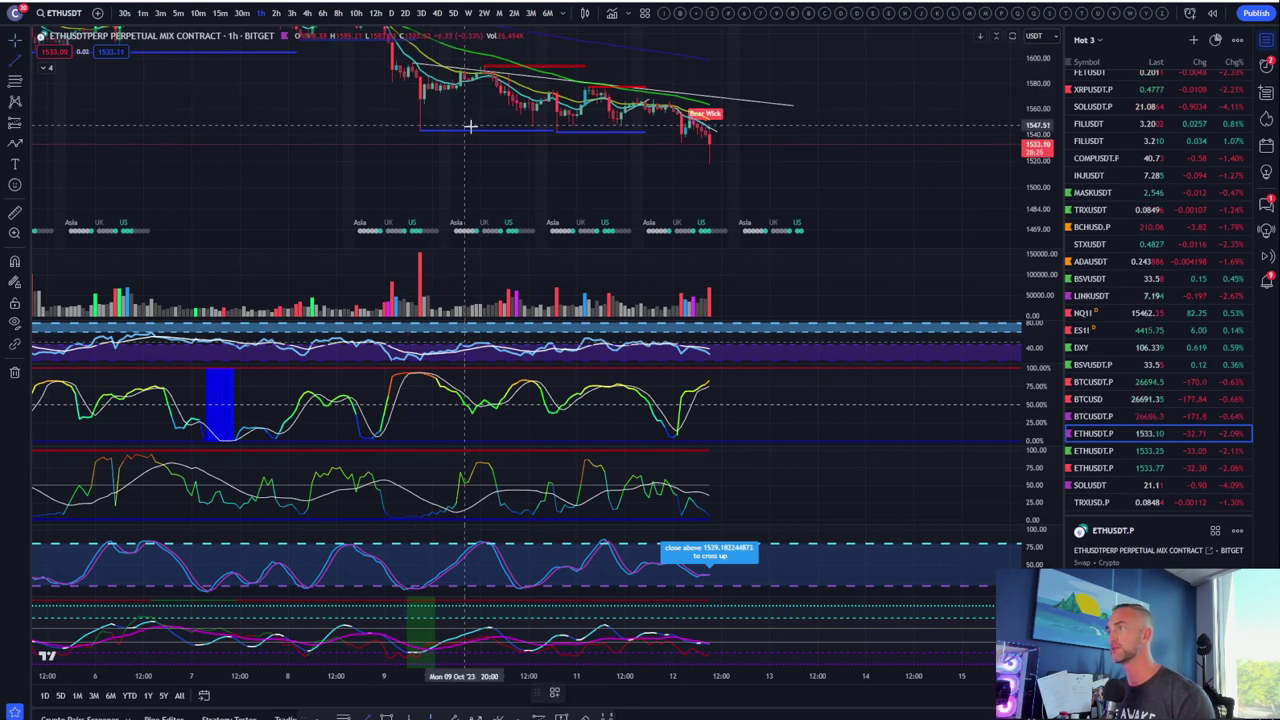
left_click(422, 105)
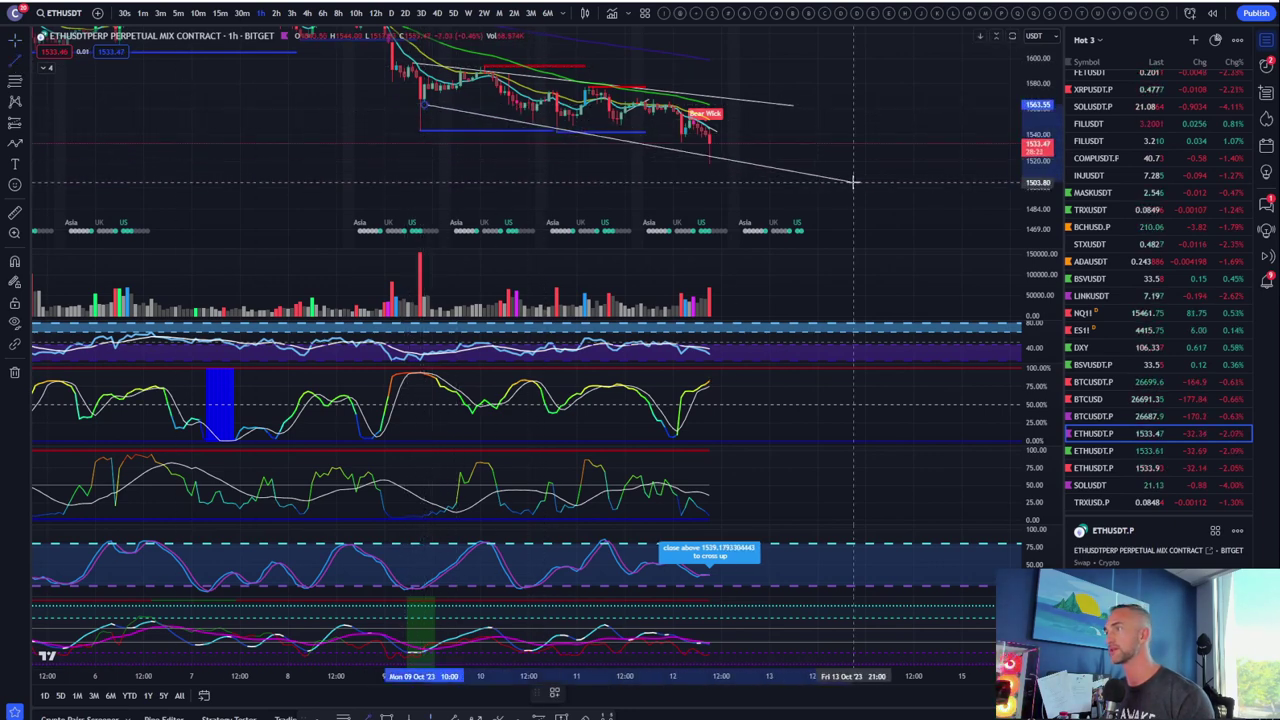
left_click(884, 177)
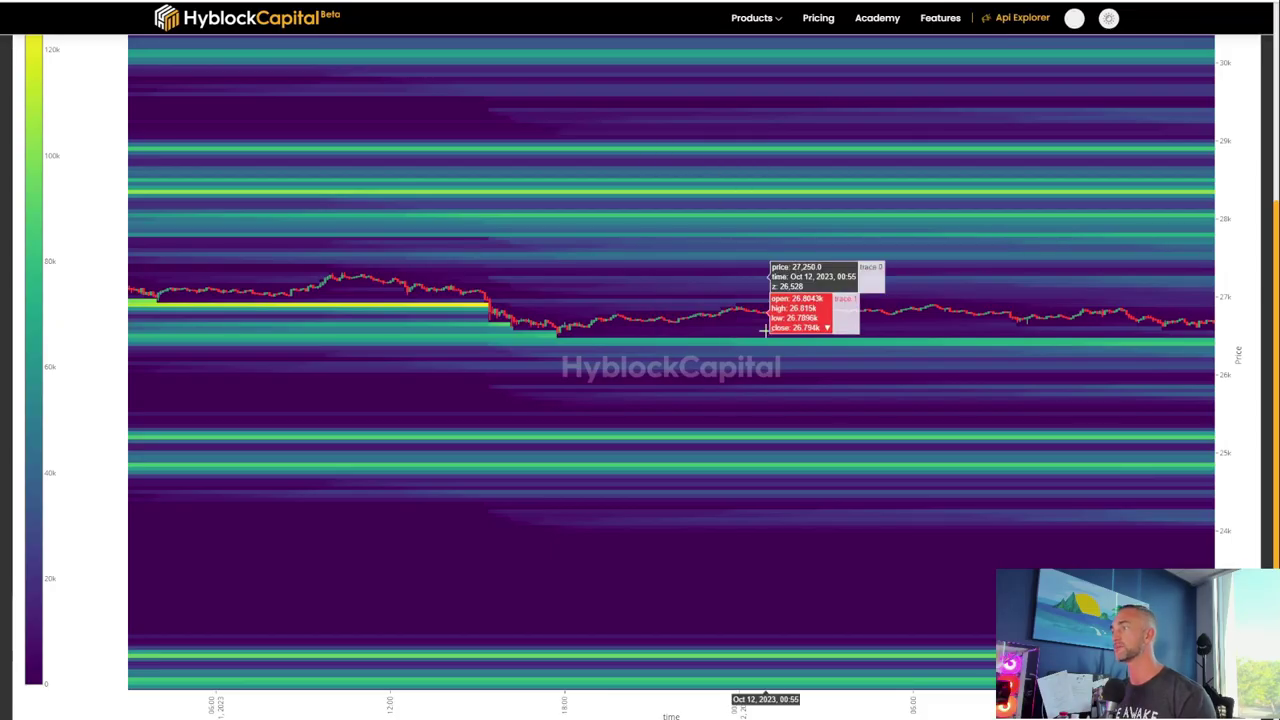
- Change the liquidation heatmap's ticker to ETH
scroll(1040, 257, "up", 3)
left_click(569, 220)
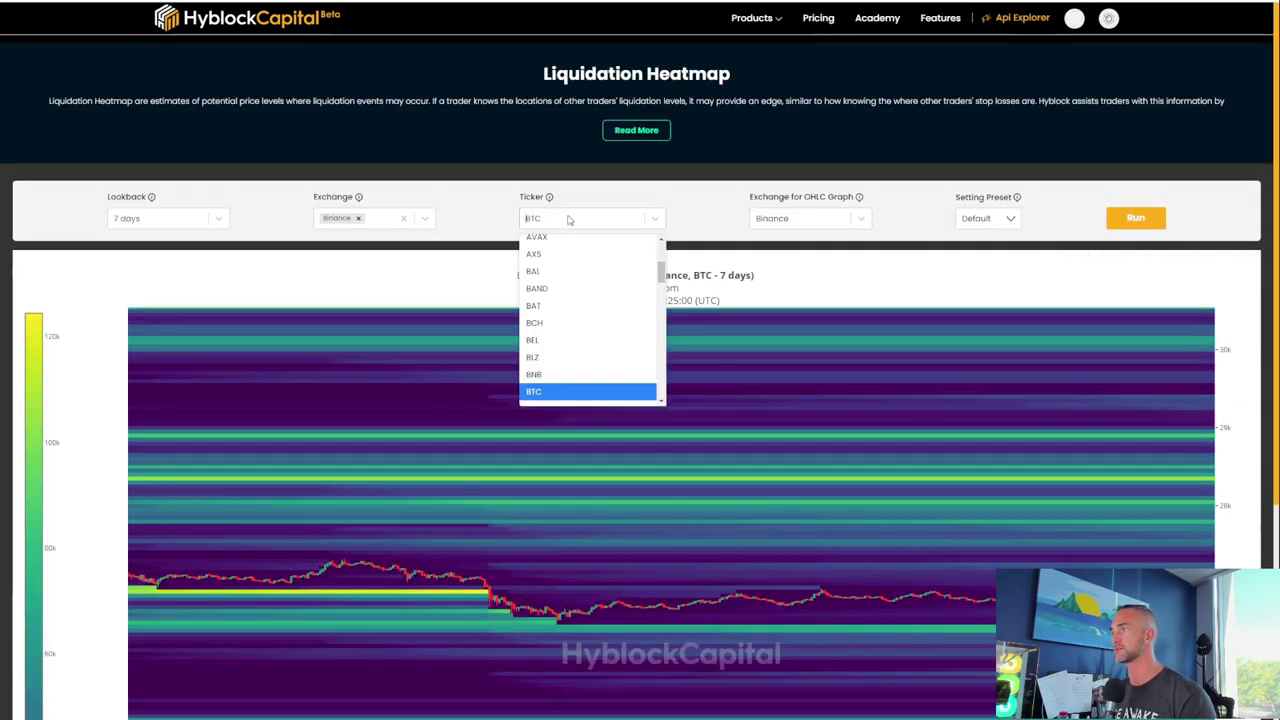
type("eth")
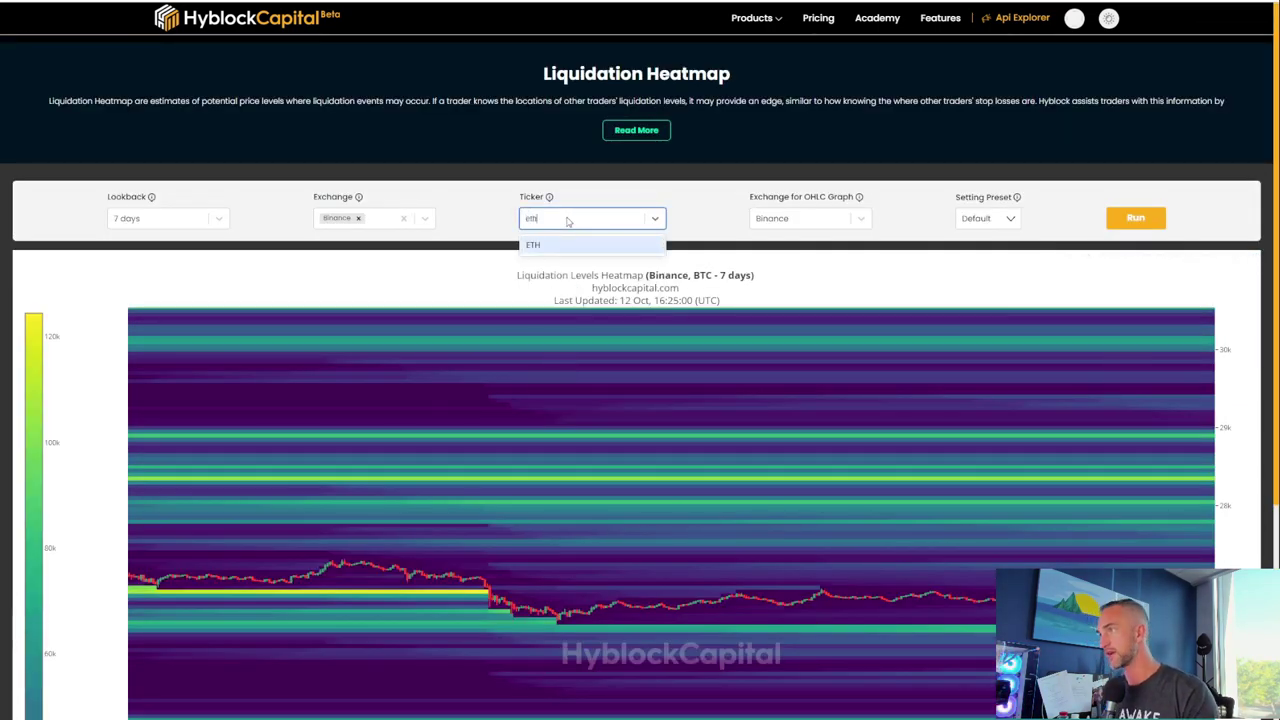
left_click(548, 246)
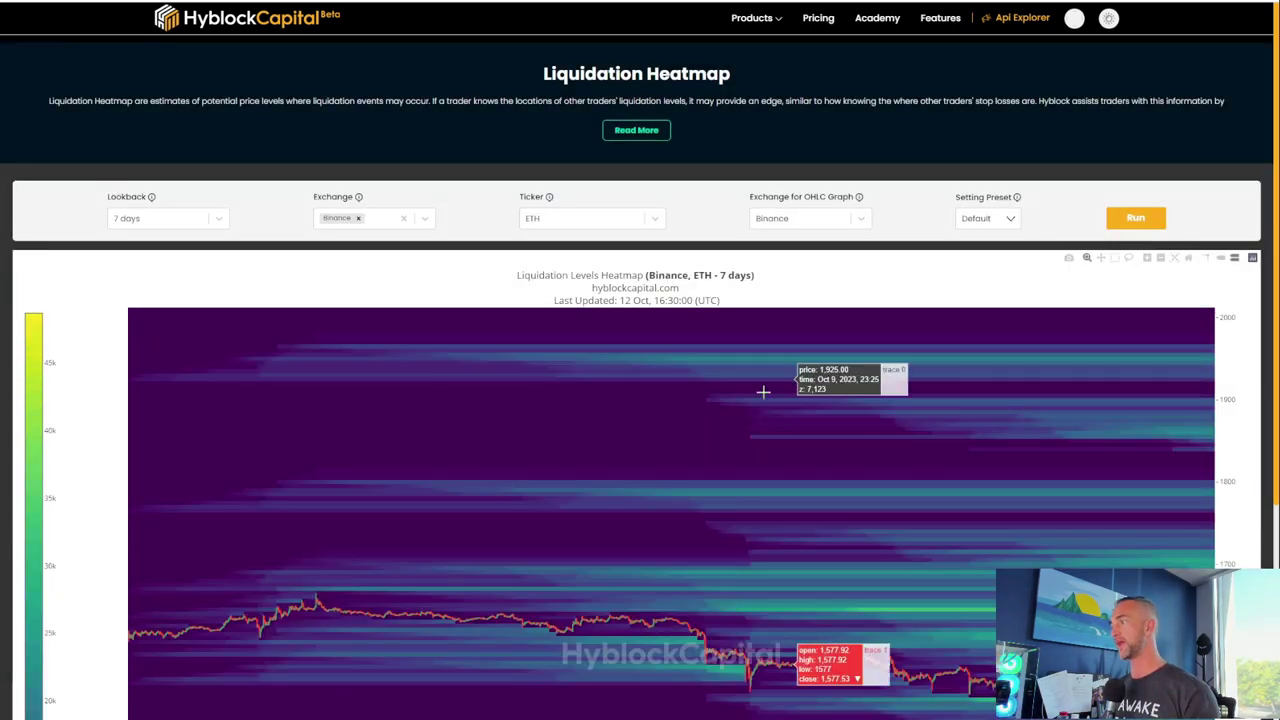
- Box-zoom the ETH heatmap step by step onto the most recent candles around 1,540
scroll(763, 392, "down", 3)
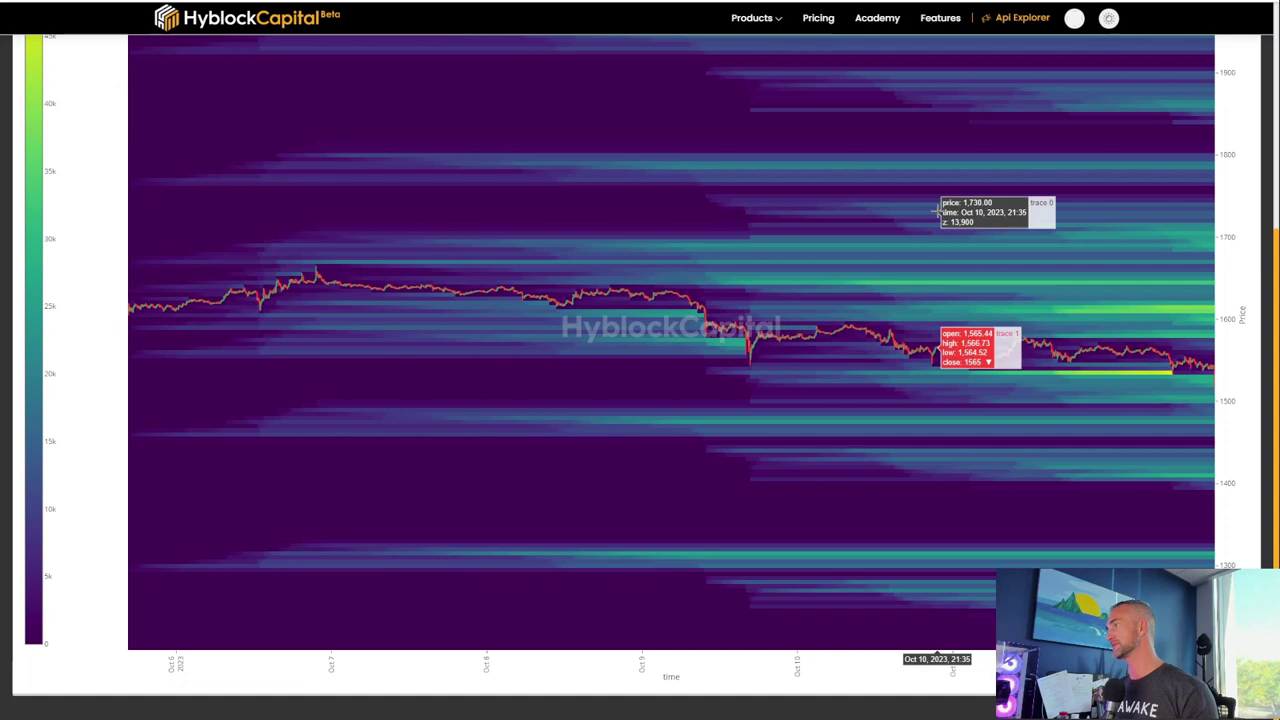
left_click_drag(937, 210, 1211, 466)
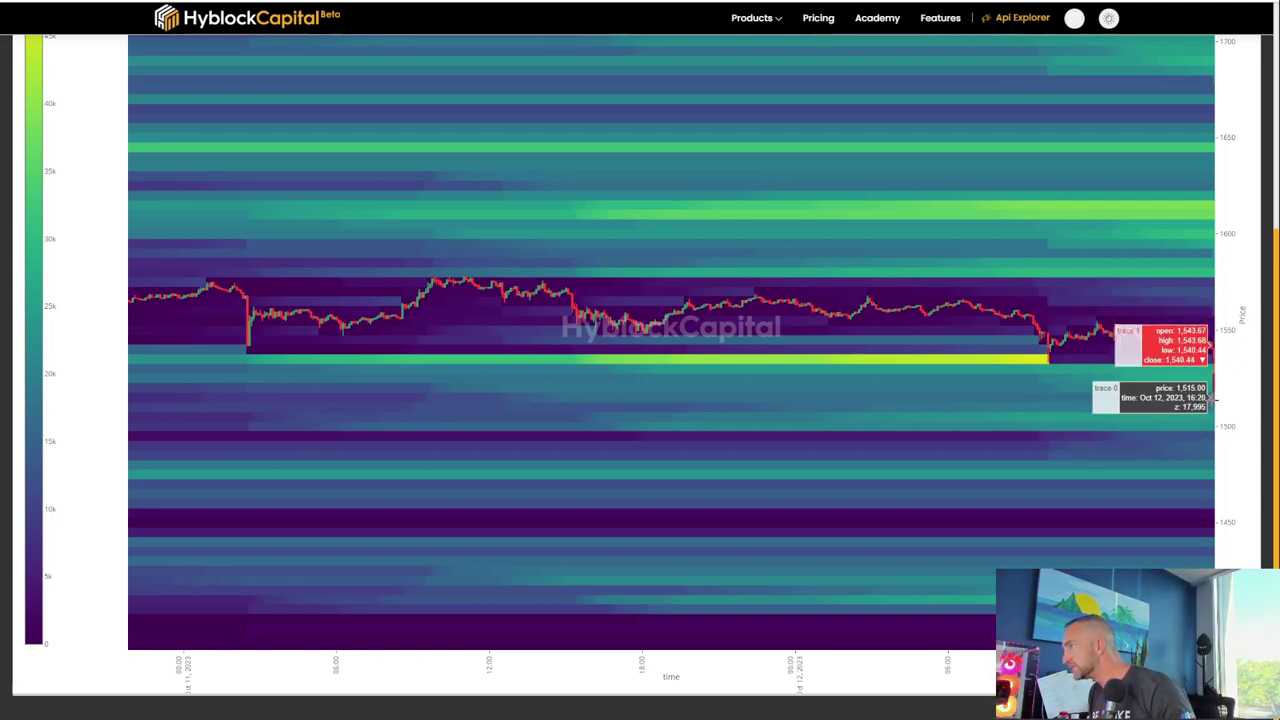
left_click_drag(868, 208, 1214, 580)
left_click_drag(663, 82, 1254, 392)
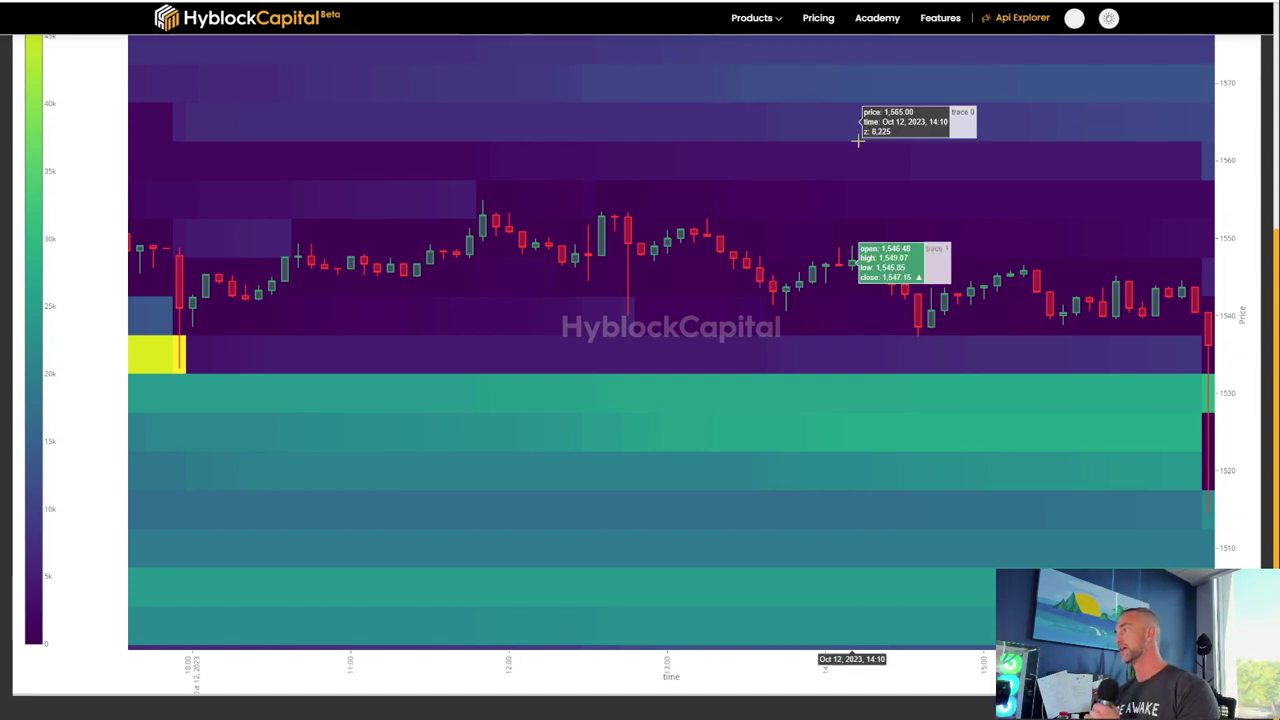
key("ctrl+Tab")
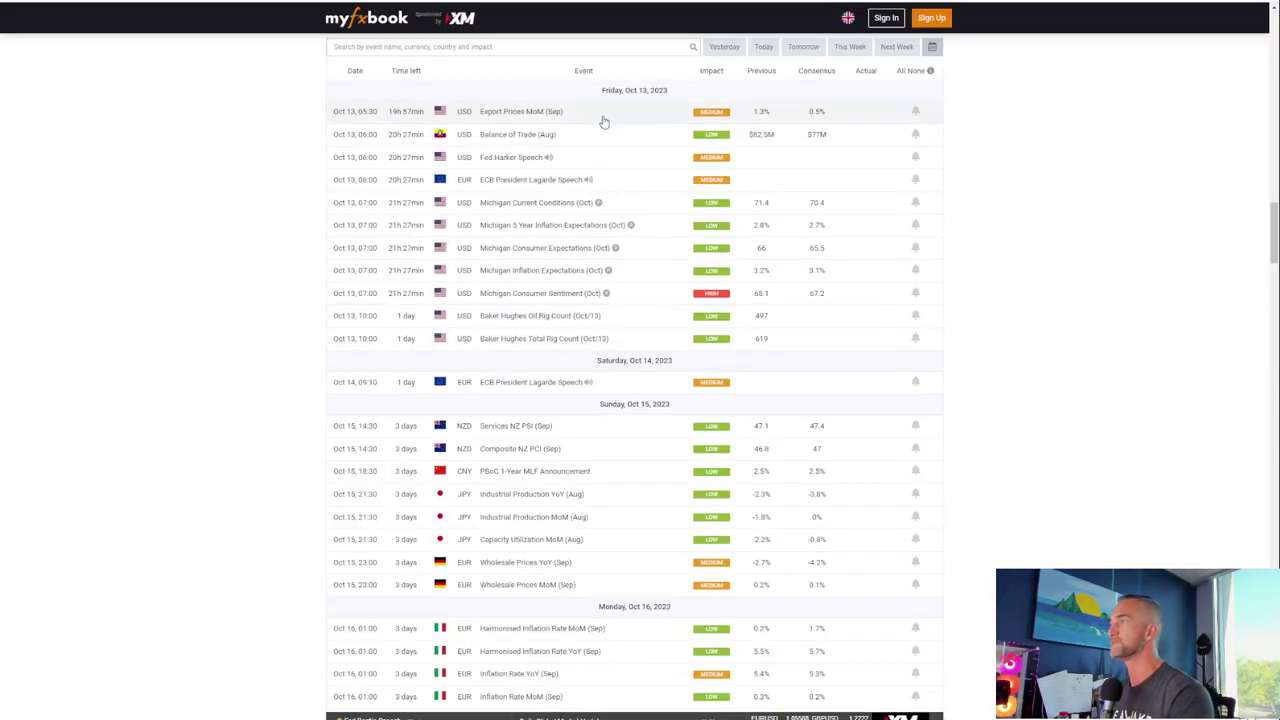
- Return to the ETHUSDT chart and fine-tune the falling trend line's slope
key("ctrl+Tab")
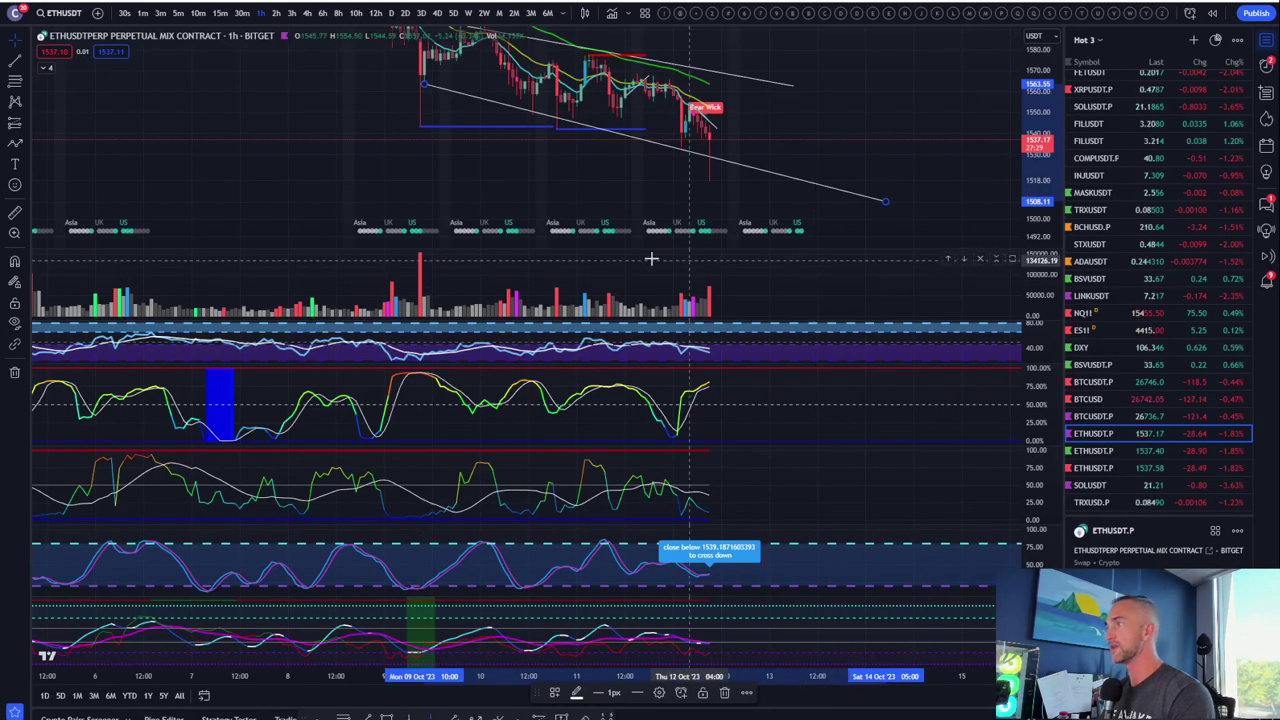
scroll(630, 230, "up", 2)
scroll(599, 184, "down", 3)
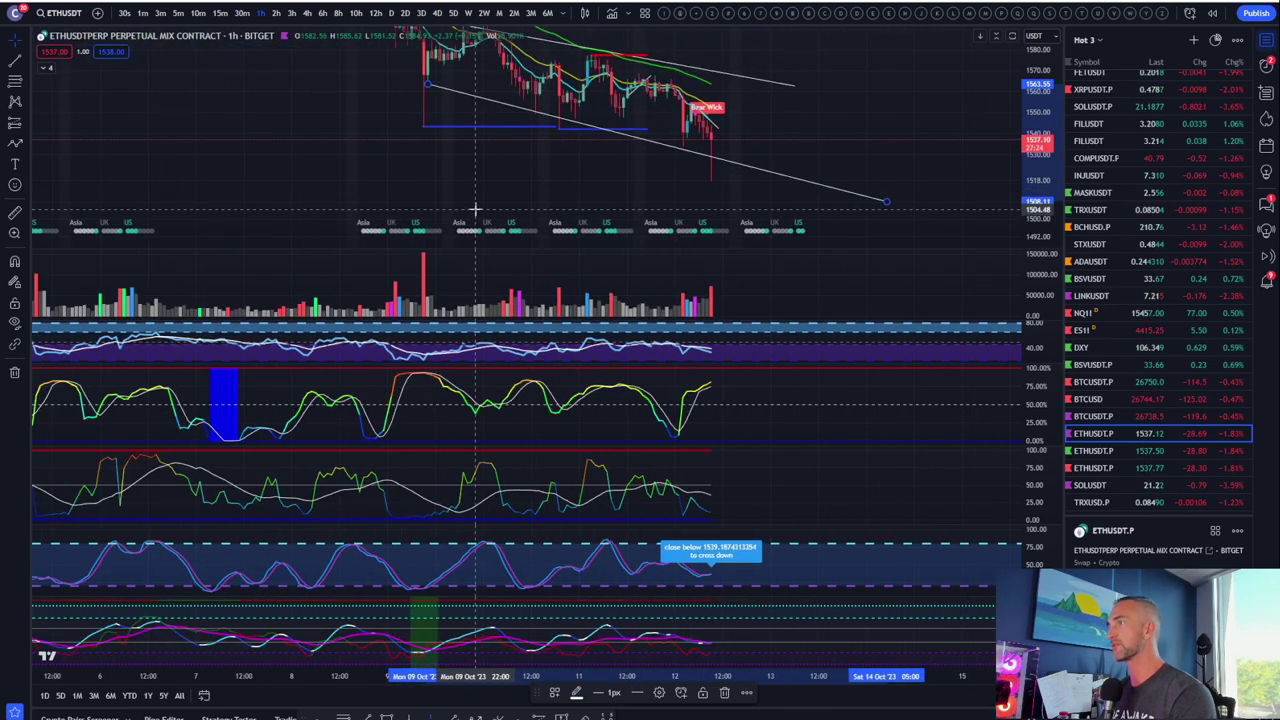
left_click_drag(887, 203, 881, 196)
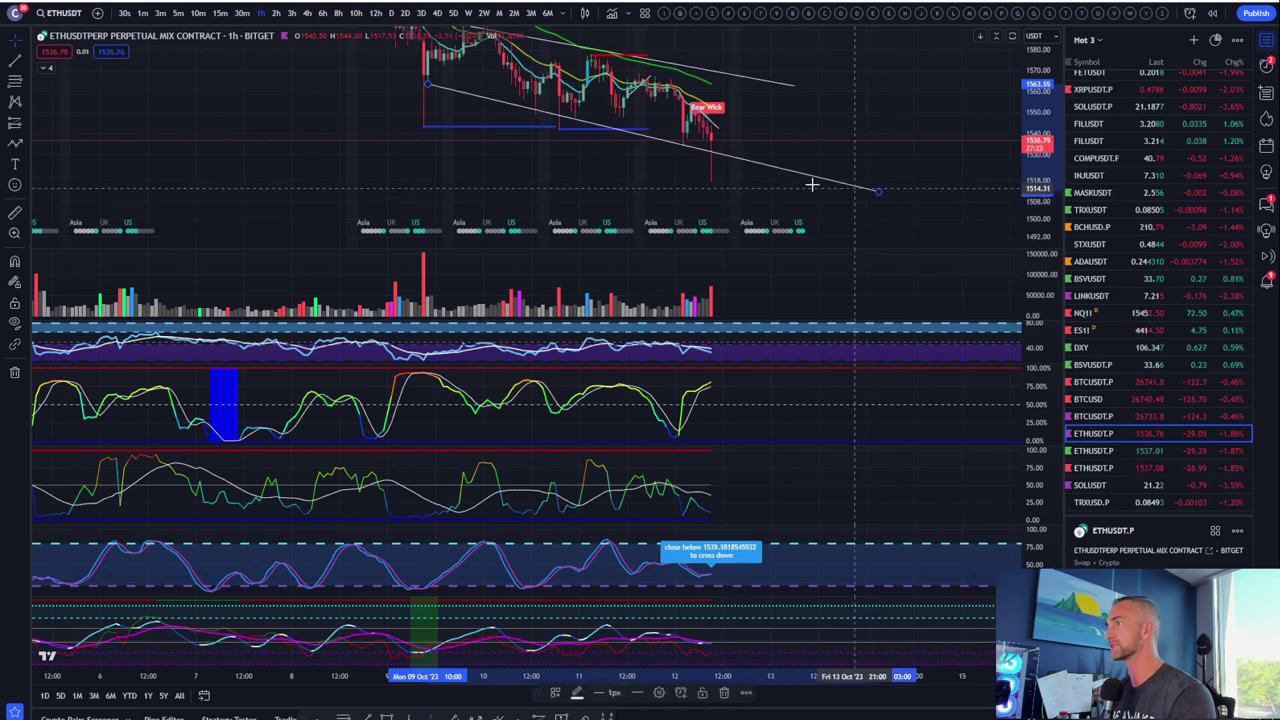
- Draw a short trend line beside the latest Ethereum candles and compress the price scale
scroll(809, 180, "up", 3)
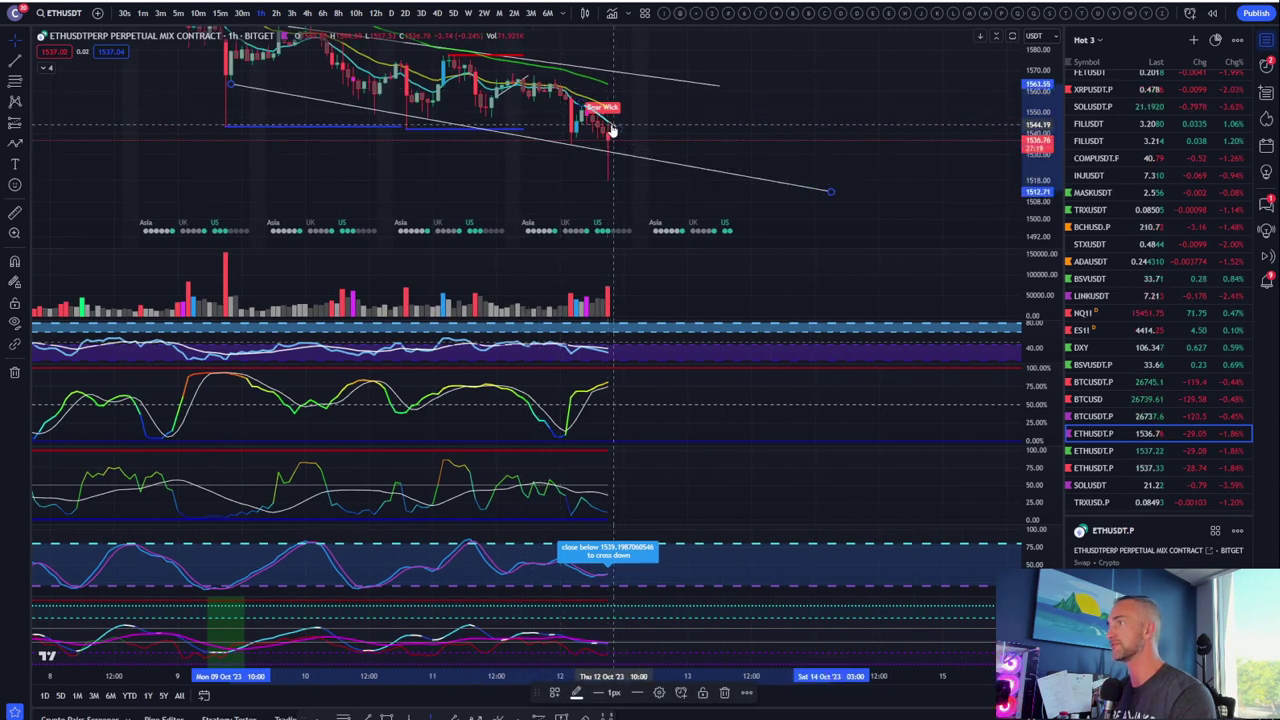
left_click_drag(727, 99, 764, 124)
scroll(666, 171, "up", 2)
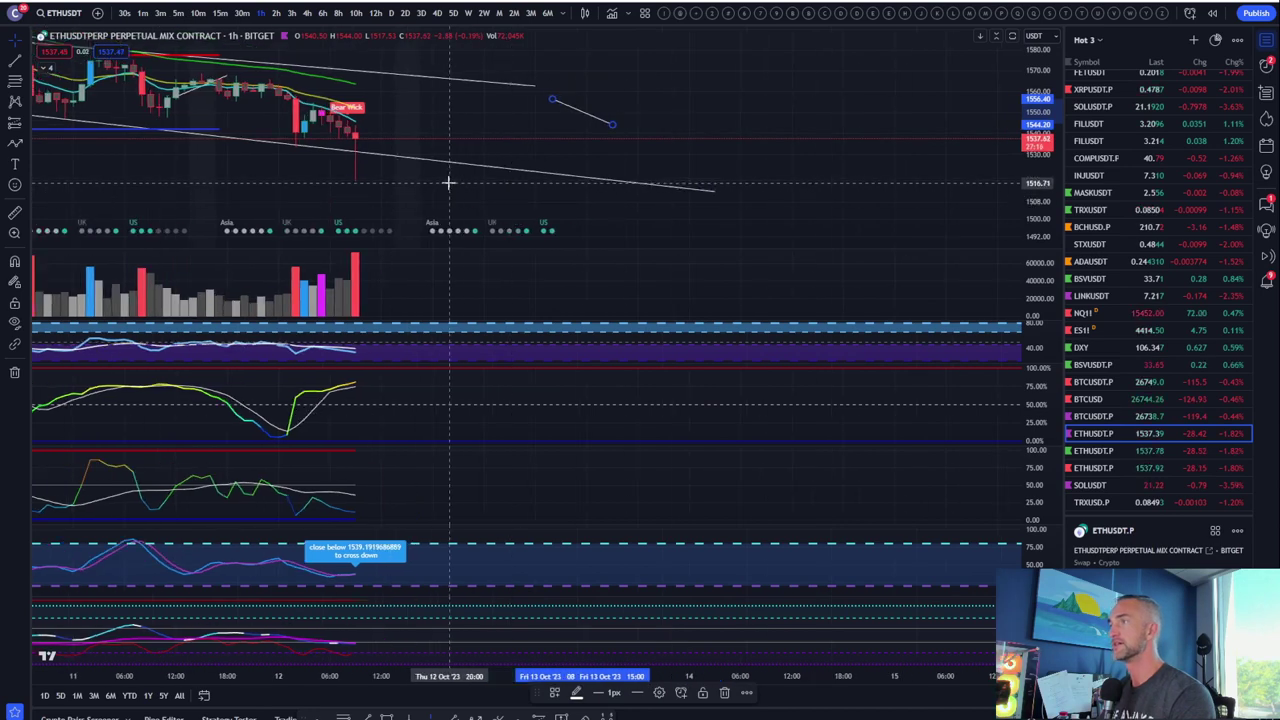
scroll(480, 123, "down", 3)
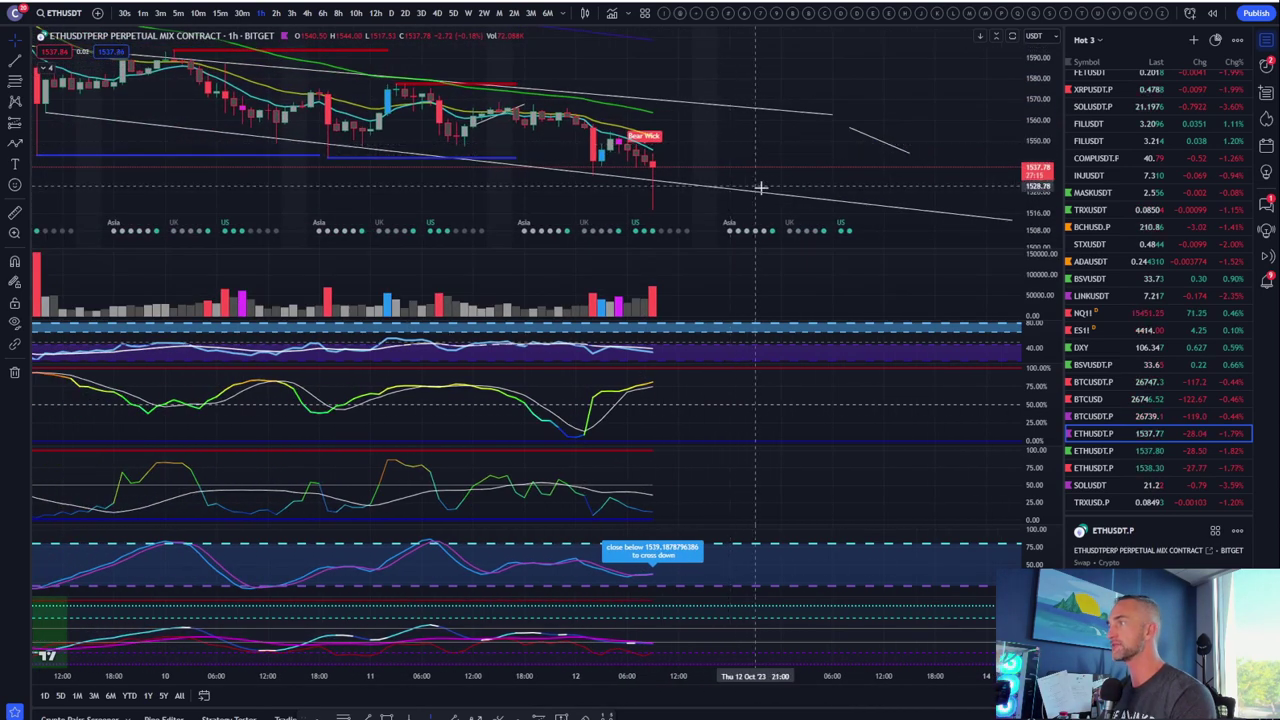
scroll(830, 198, "up", 3)
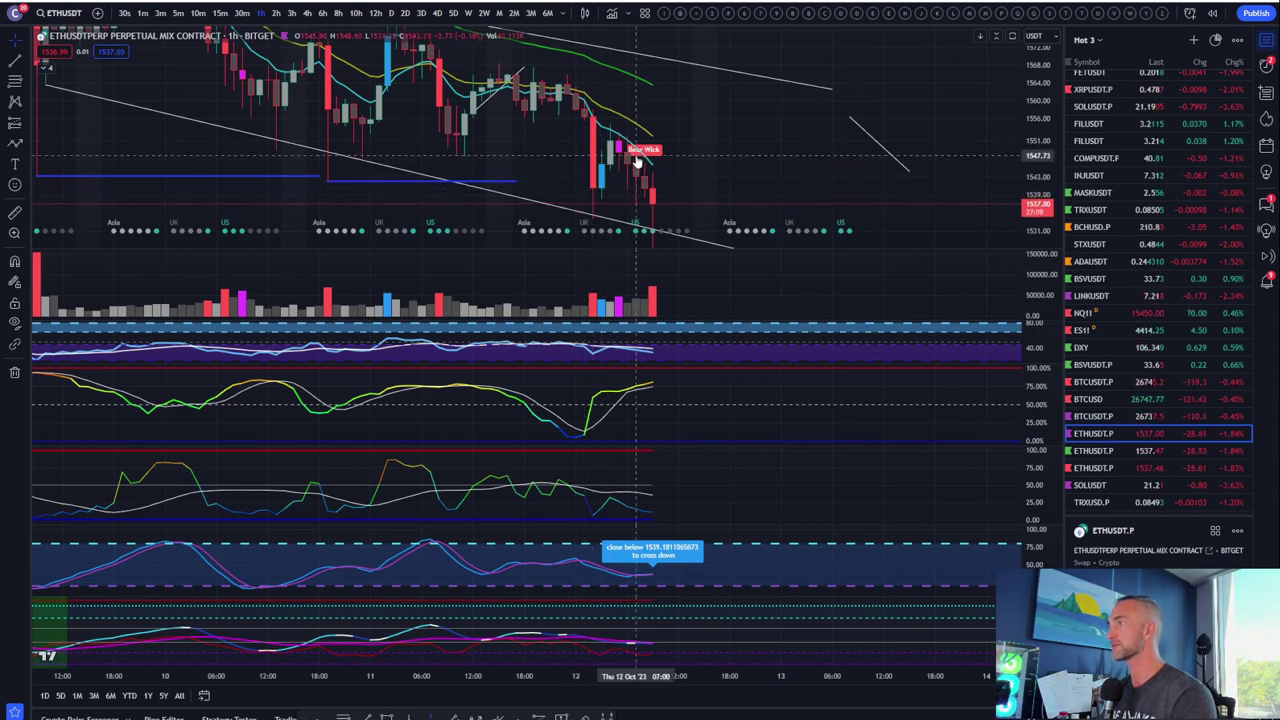
scroll(680, 114, "down", 3)
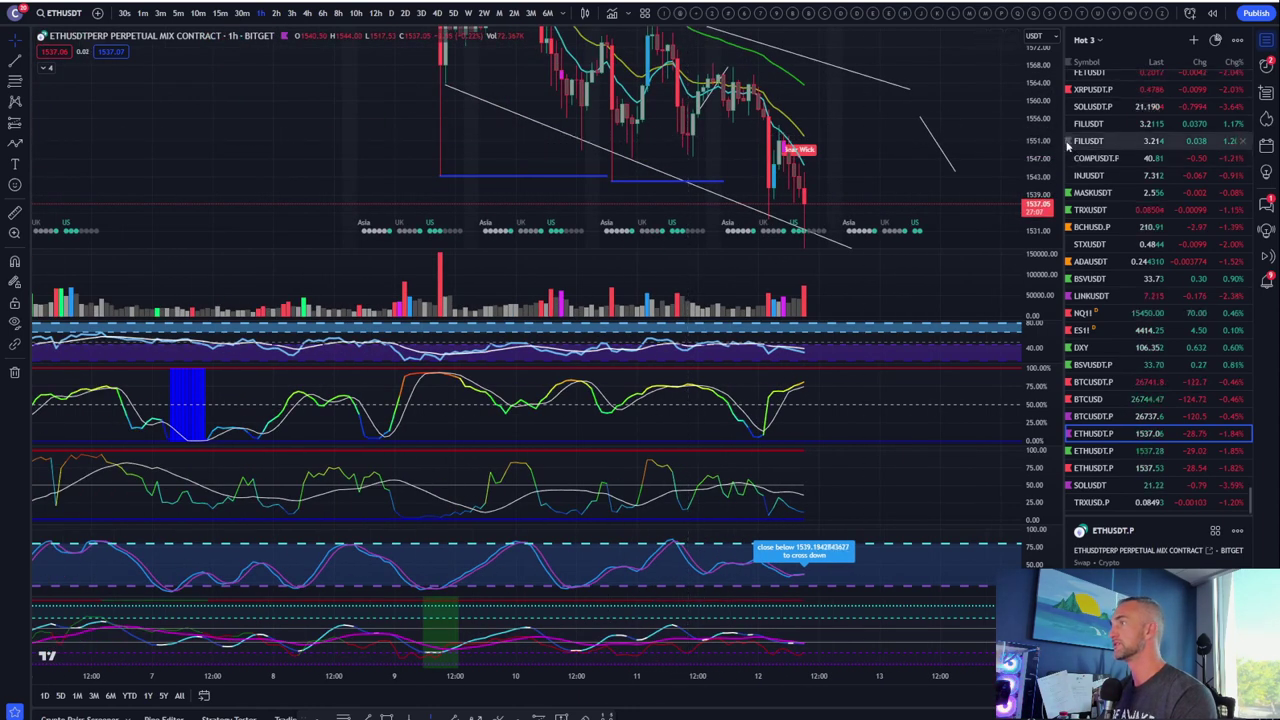
left_click_drag(1043, 101, 798, 253)
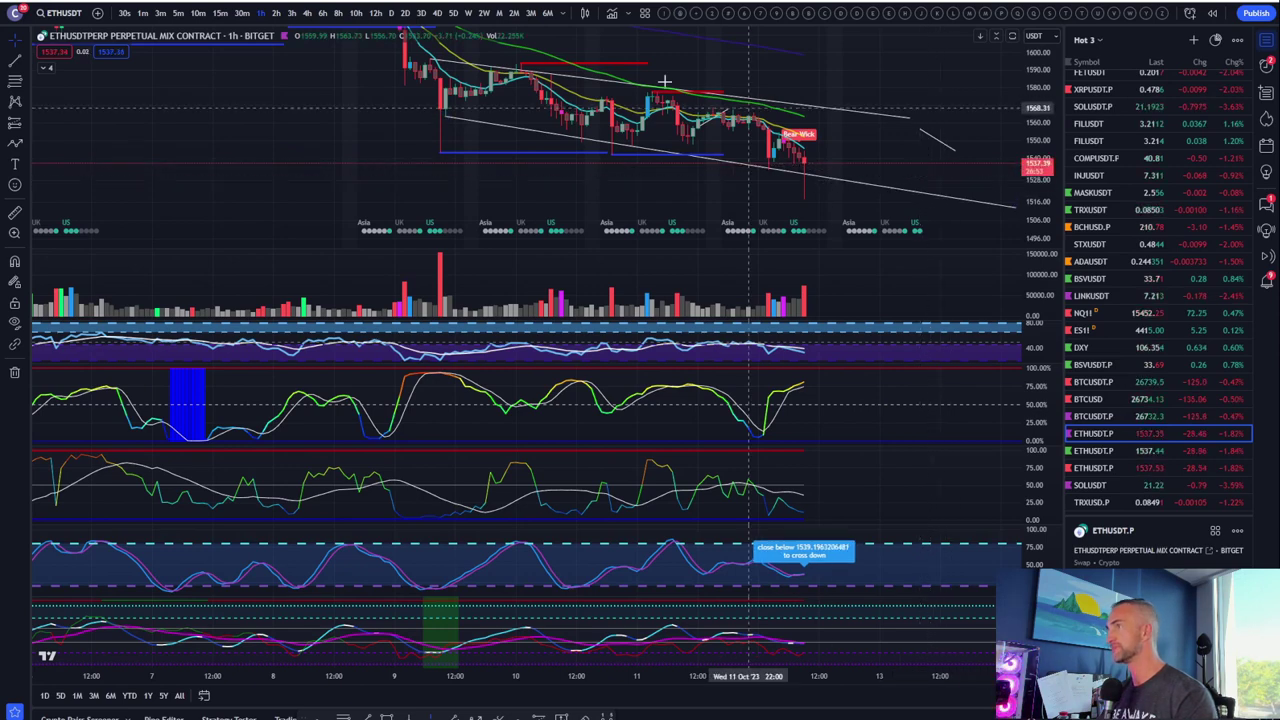
left_click(177, 13)
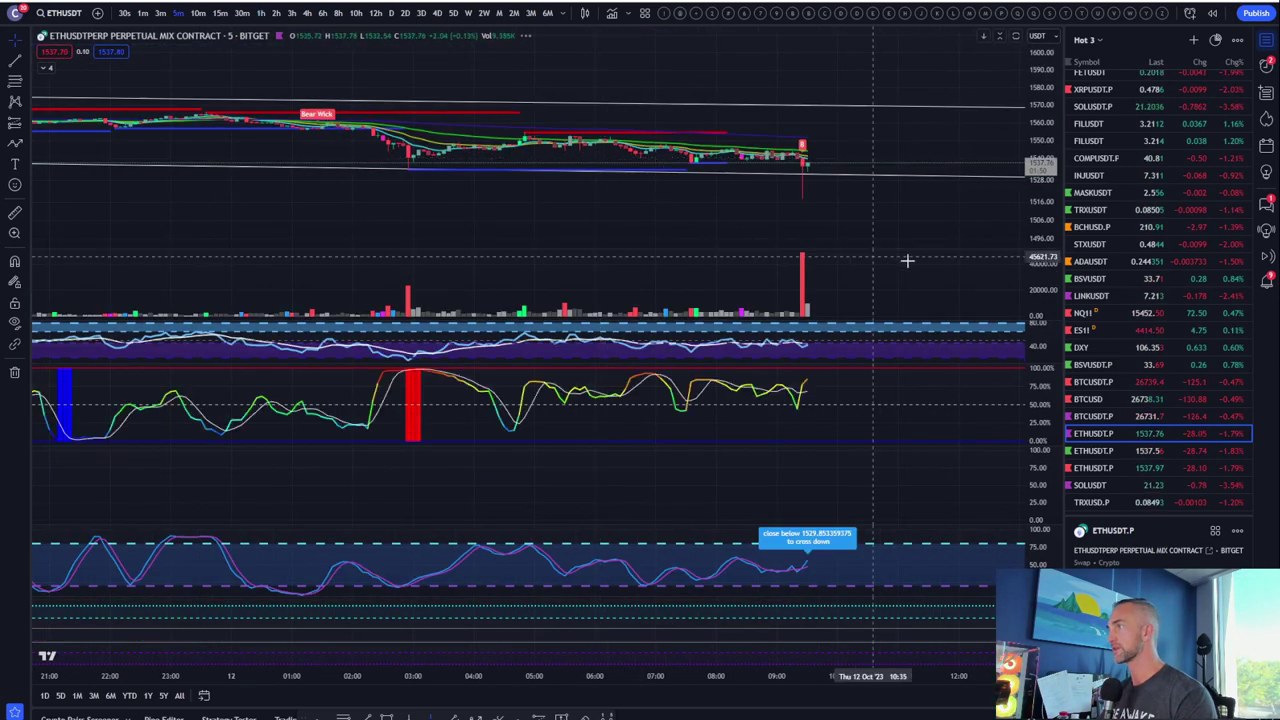
left_click_drag(934, 151, 677, 185)
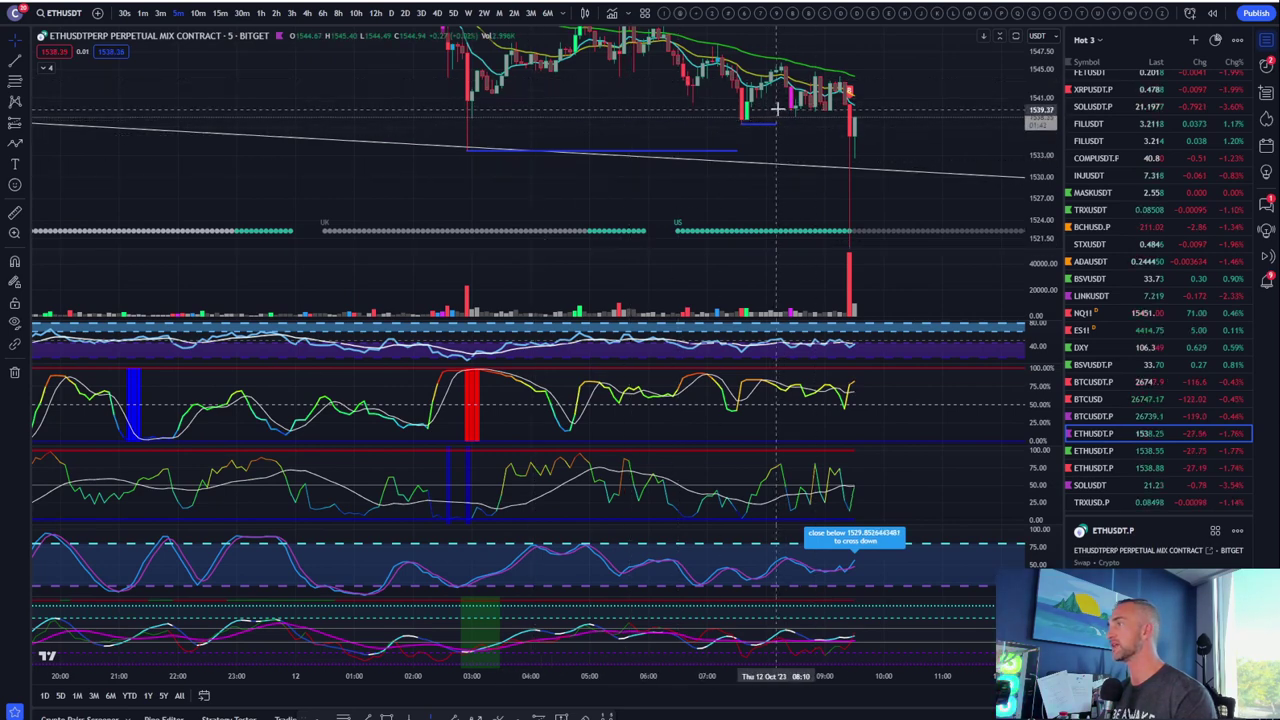
scroll(783, 107, "up", 2)
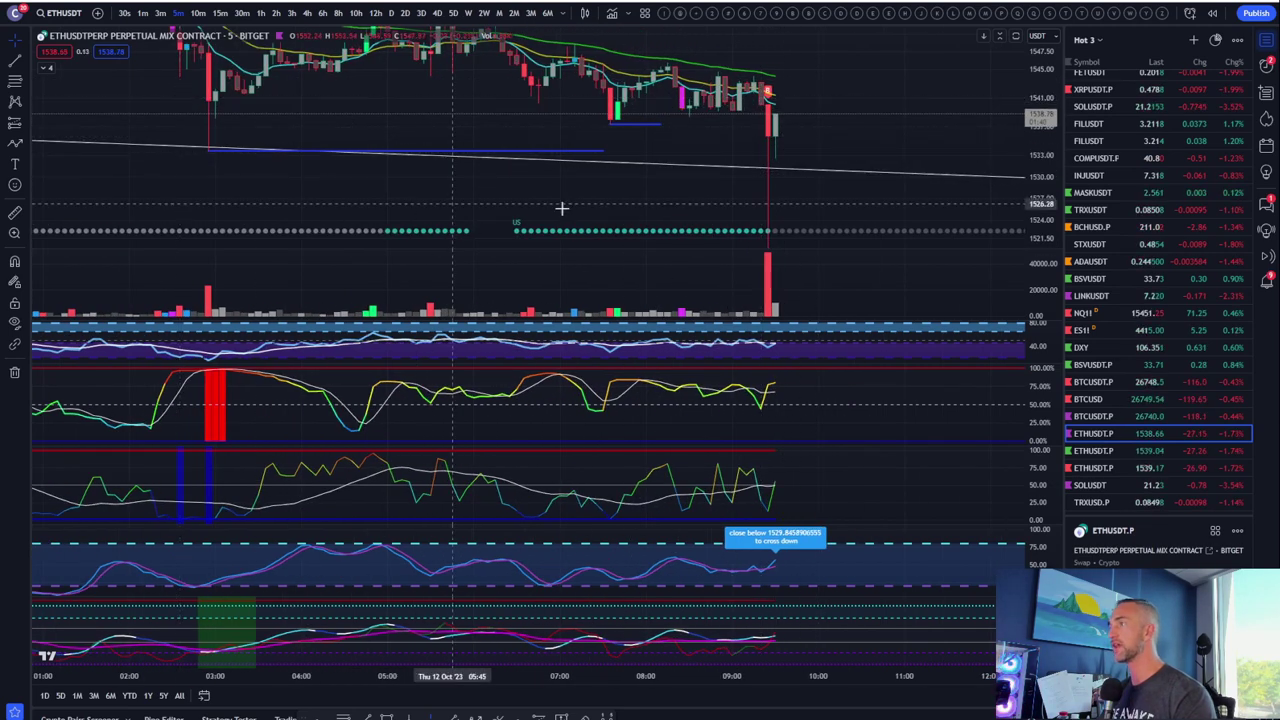
scroll(720, 189, "down", 3)
scroll(653, 139, "up", 2)
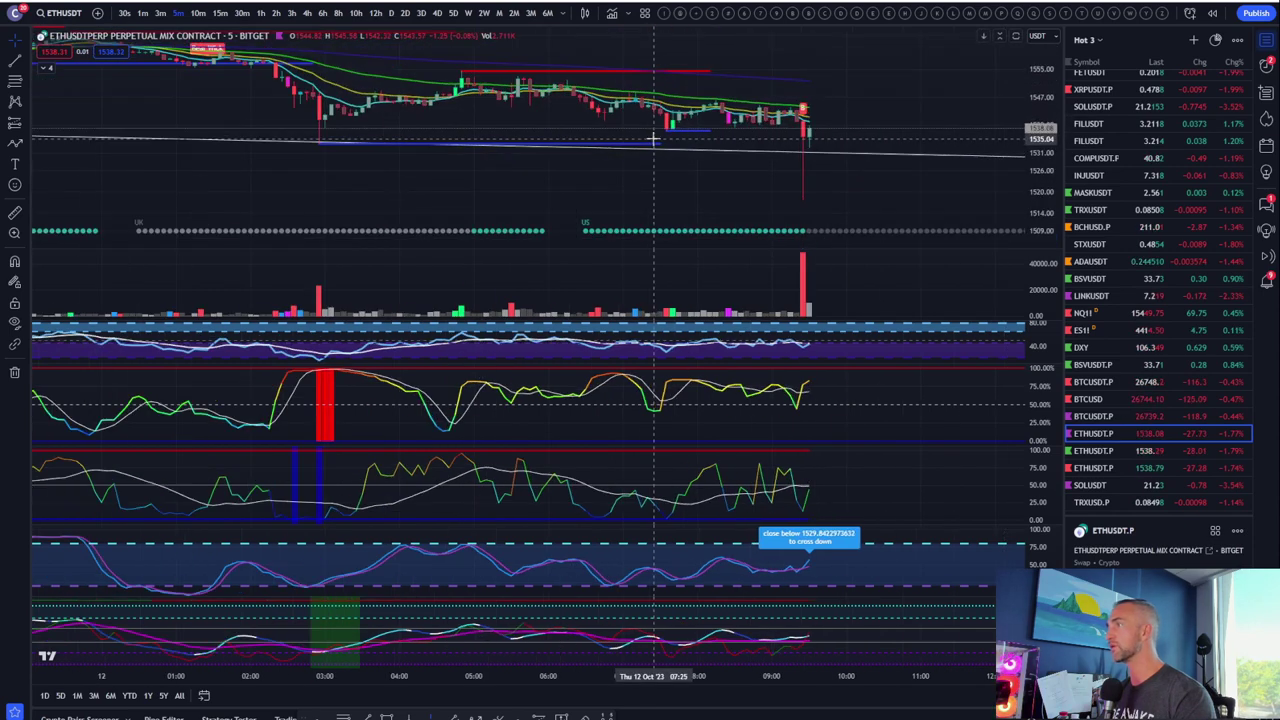
scroll(680, 134, "down", 3)
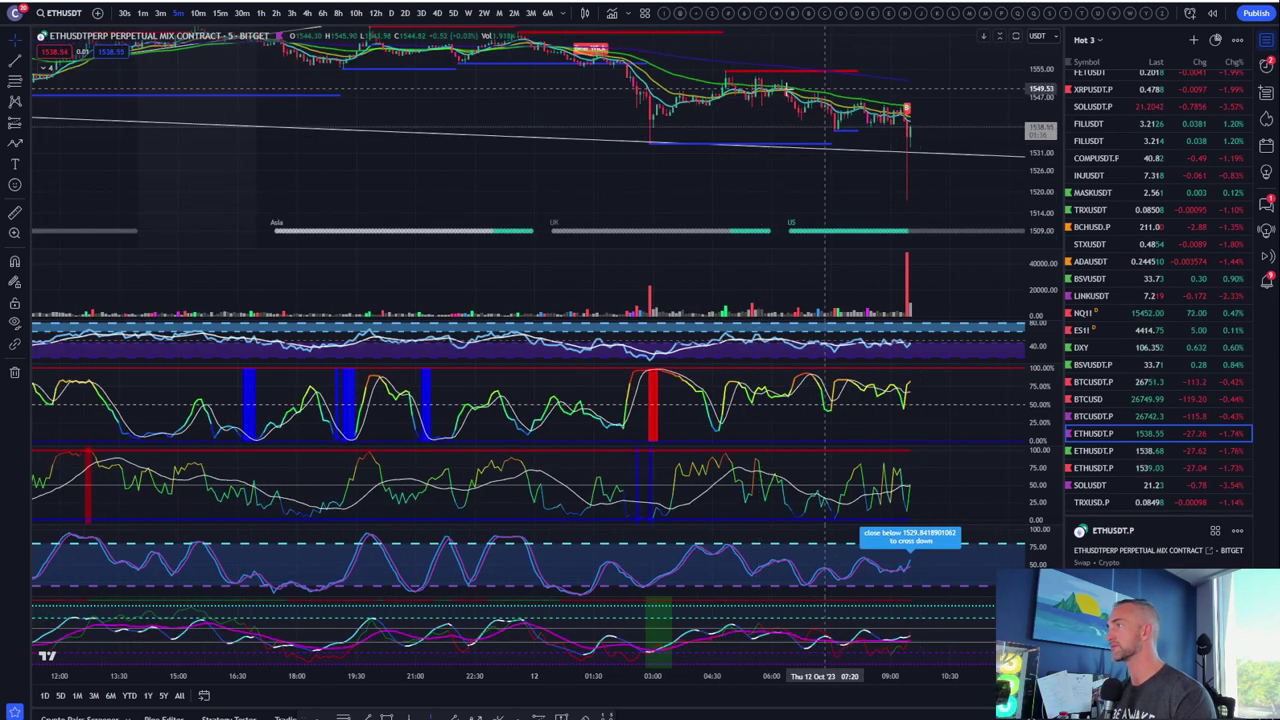
left_click_drag(791, 183, 600, 200)
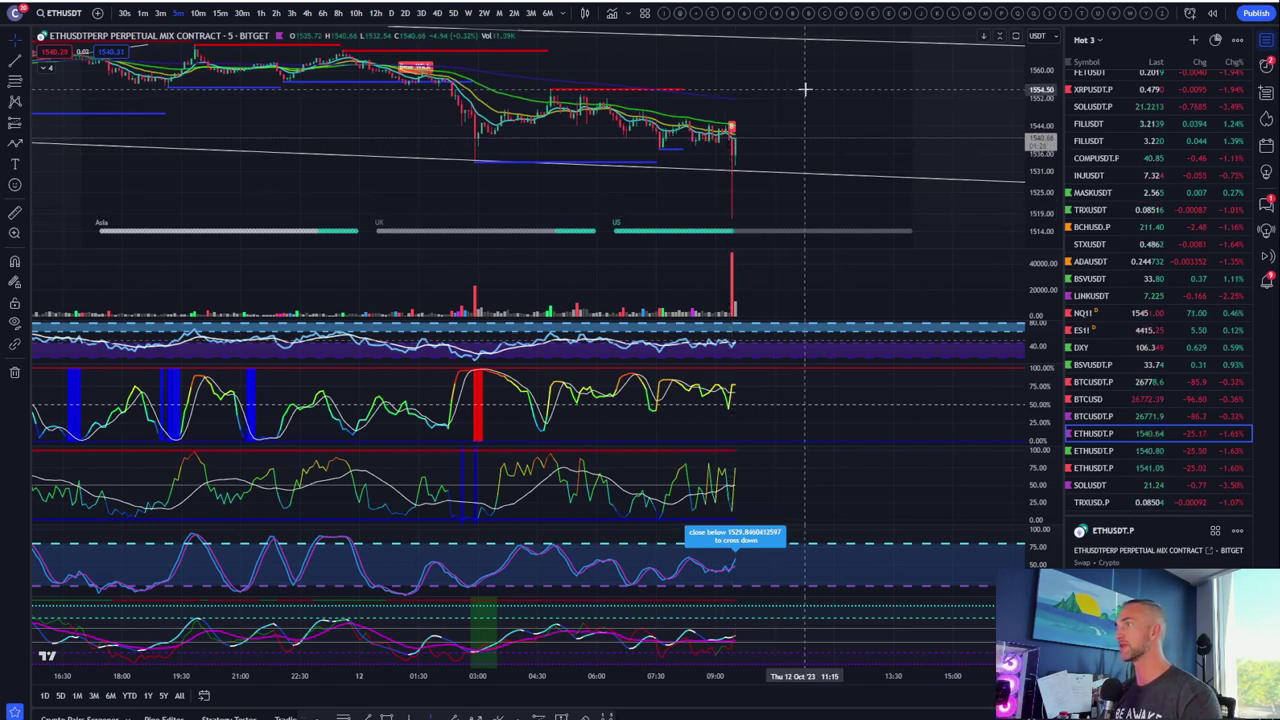
scroll(803, 90, "up", 2)
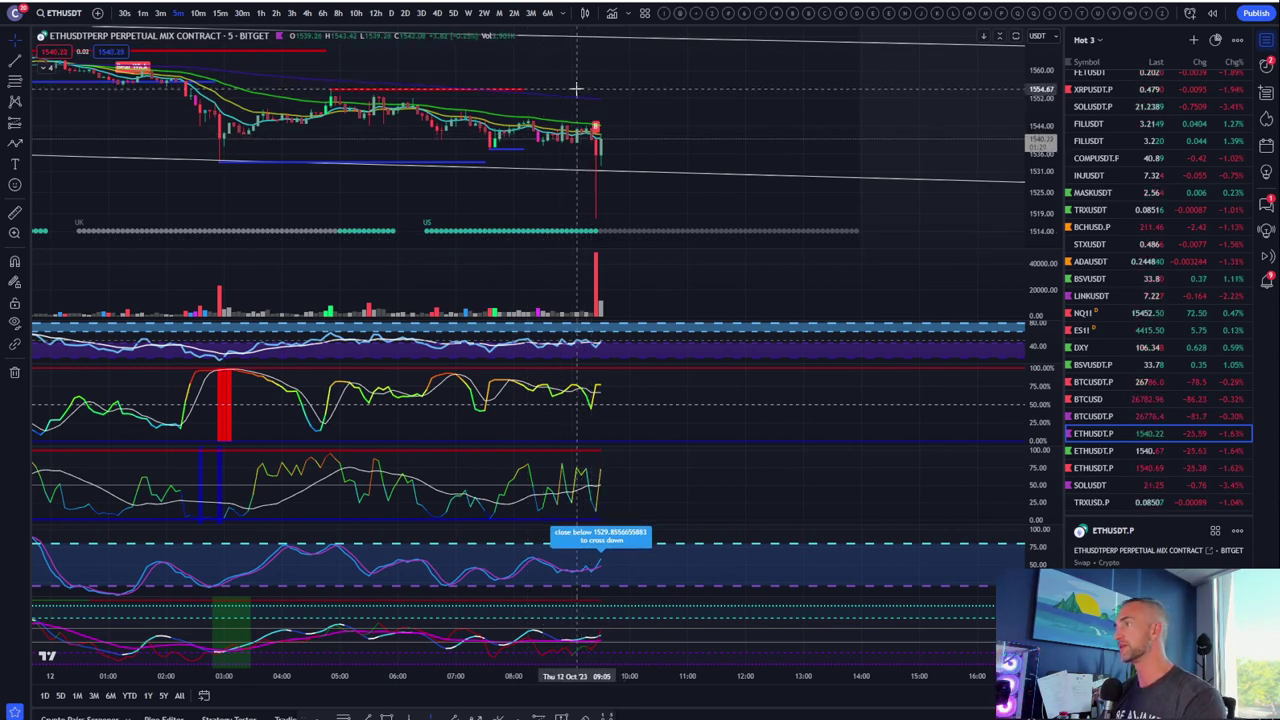
scroll(576, 88, "down", 2)
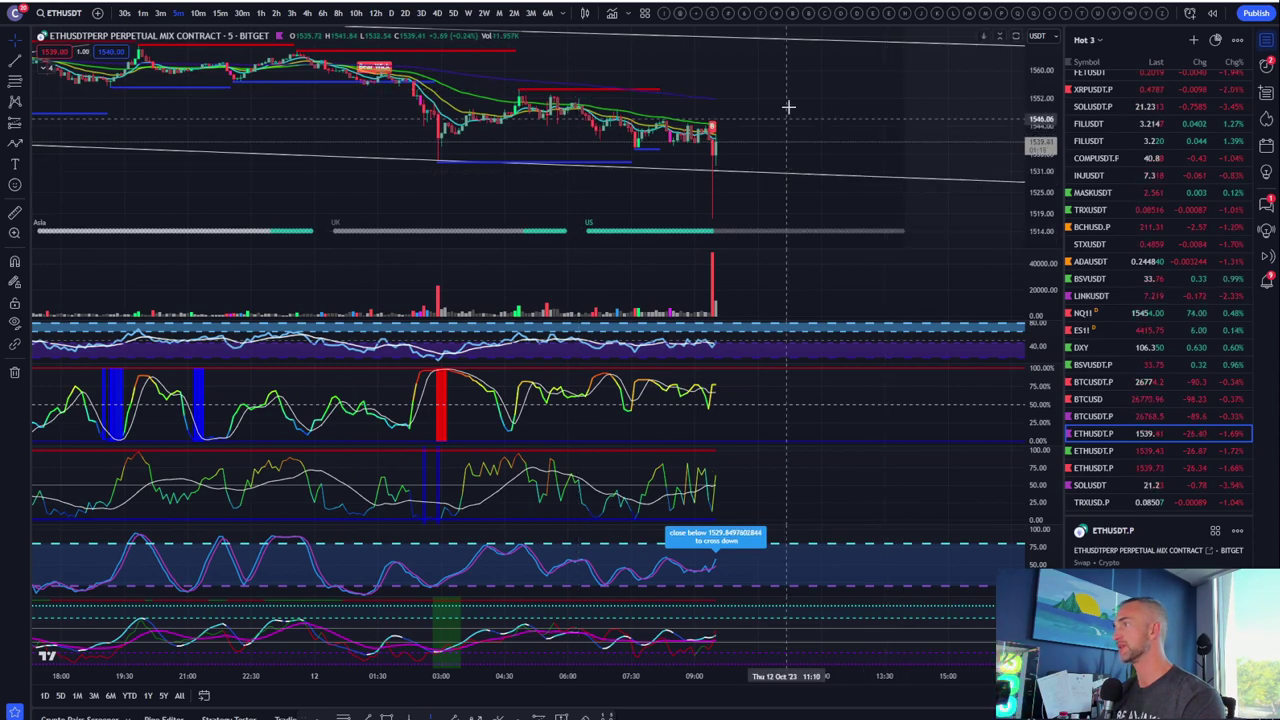
scroll(972, 152, "down", 5)
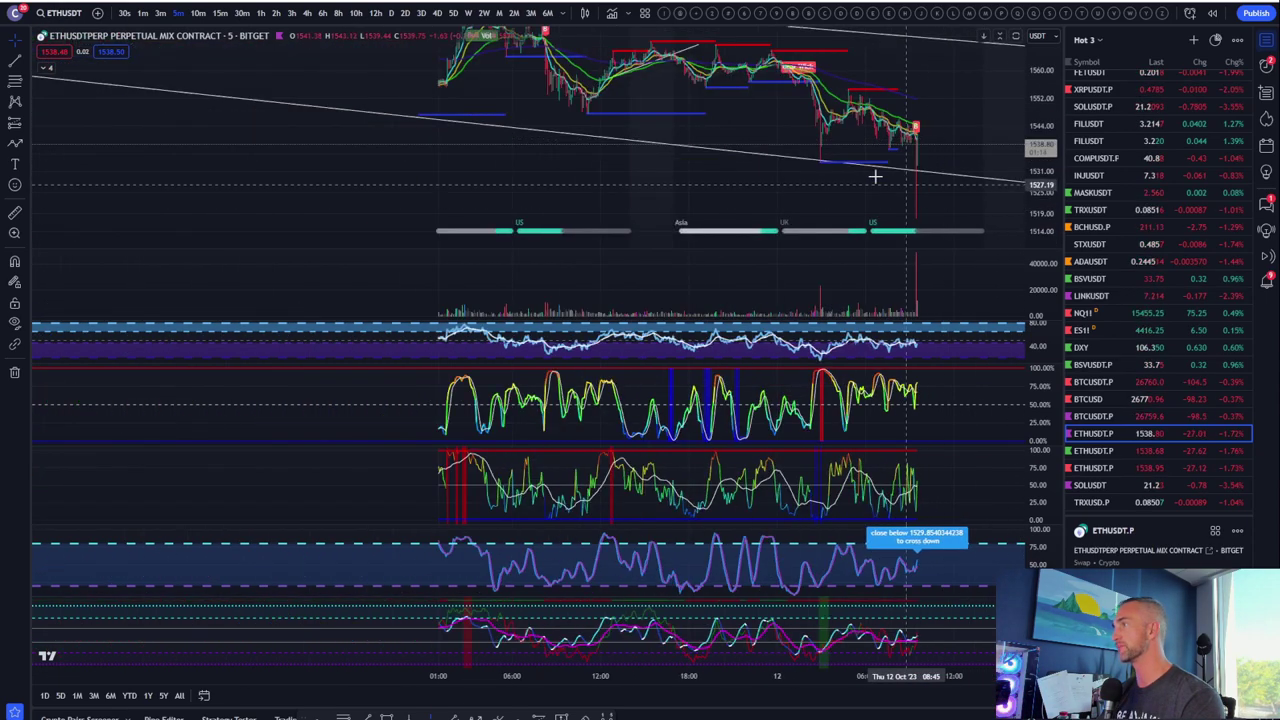
left_click_drag(790, 185, 406, 203)
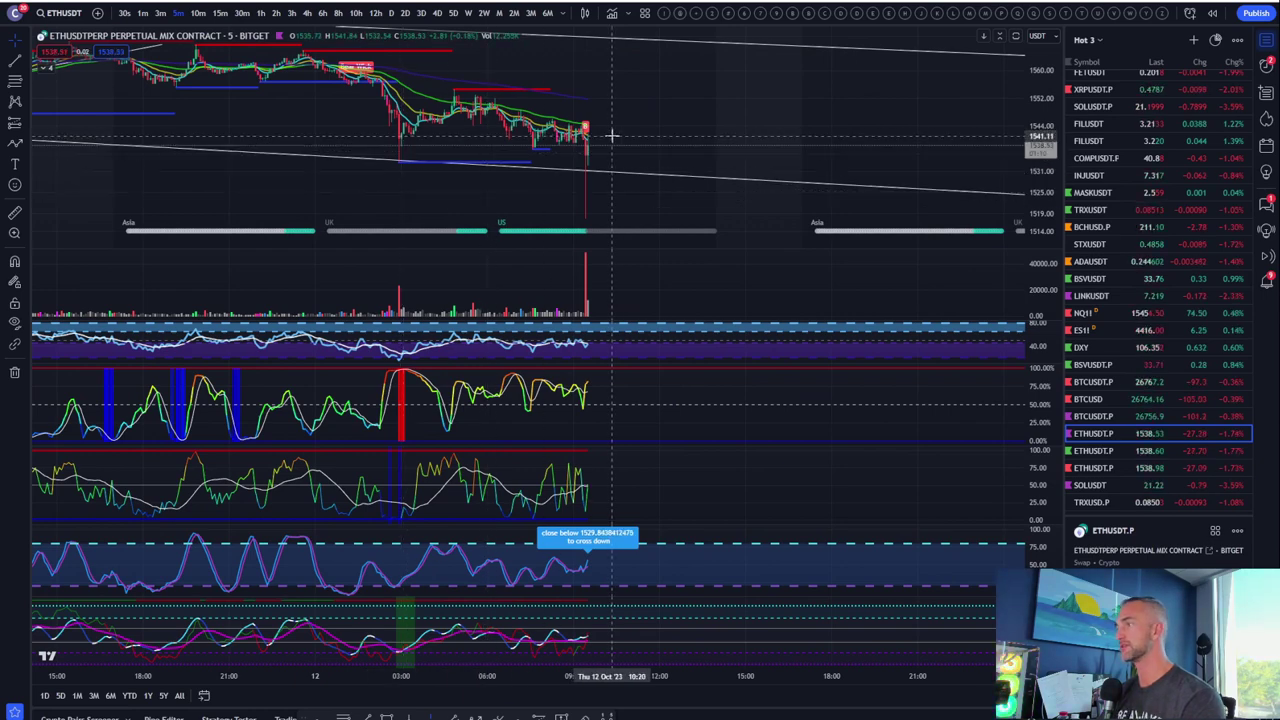
scroll(612, 135, "down", 3)
scroll(612, 135, "down", 3)
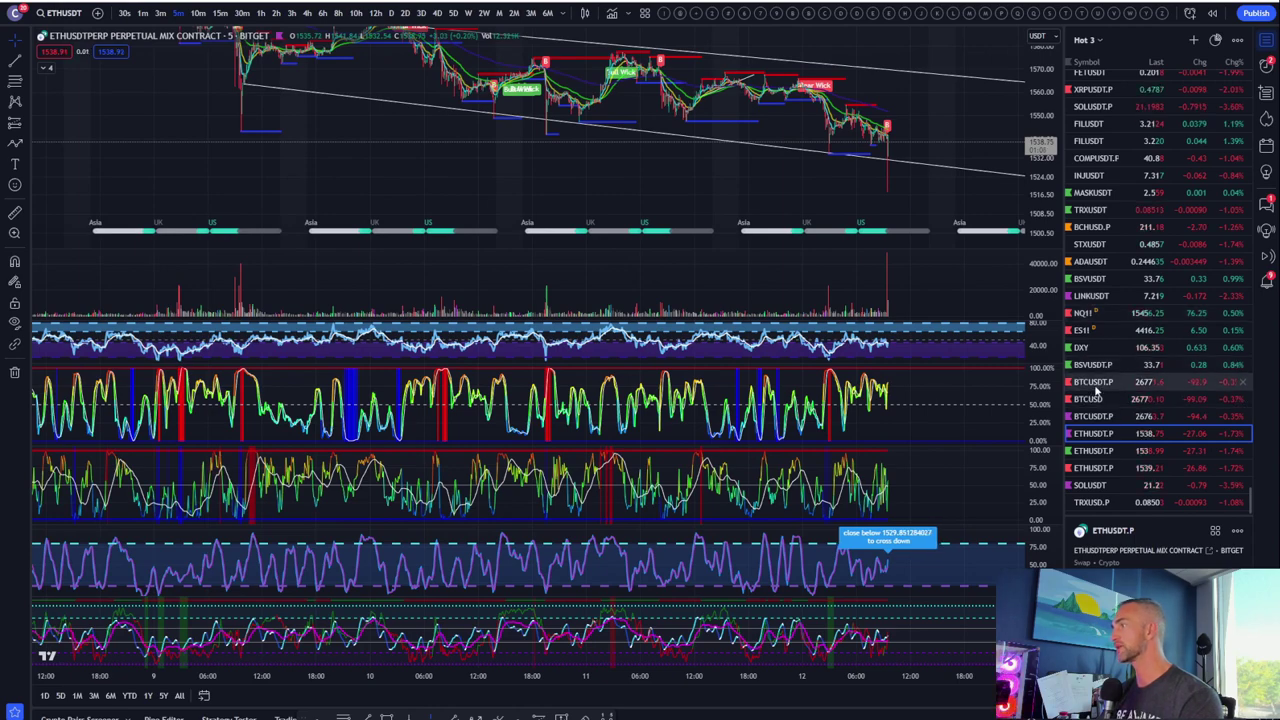
- Load the BTCUSDT.P perpetual chart and switch it to 15-minute candles
left_click(1123, 388)
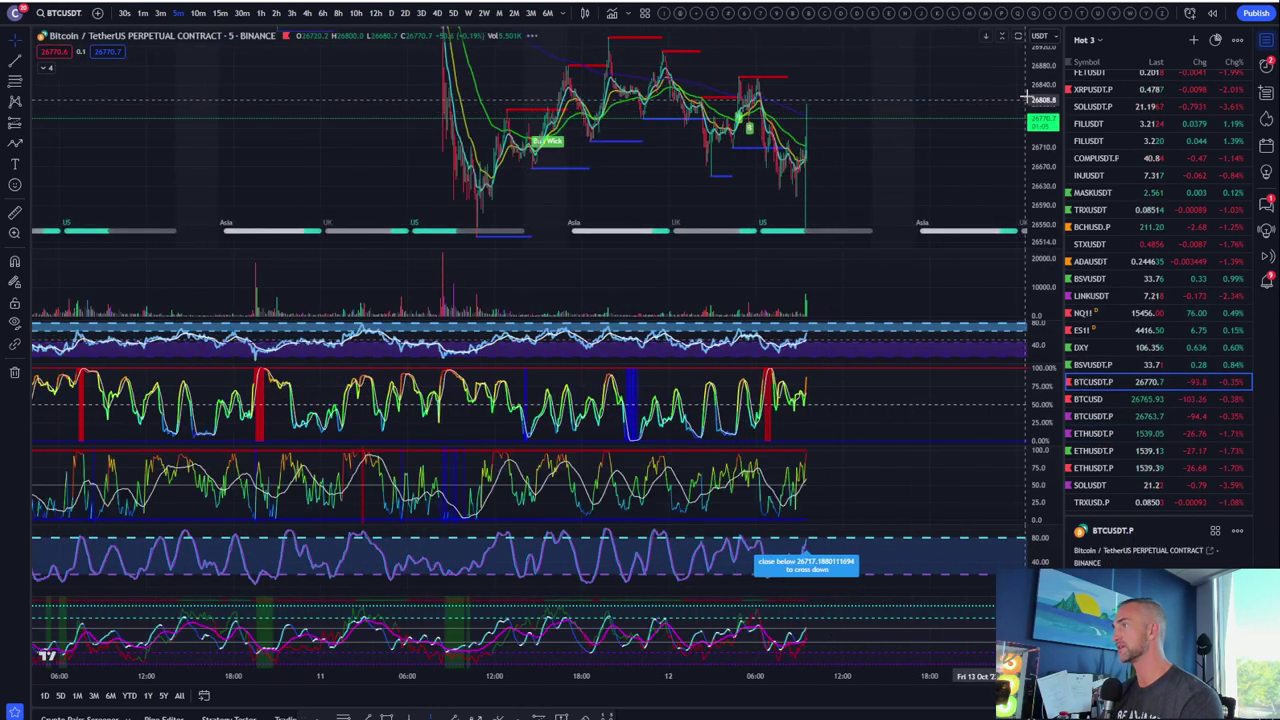
scroll(777, 151, "up", 5)
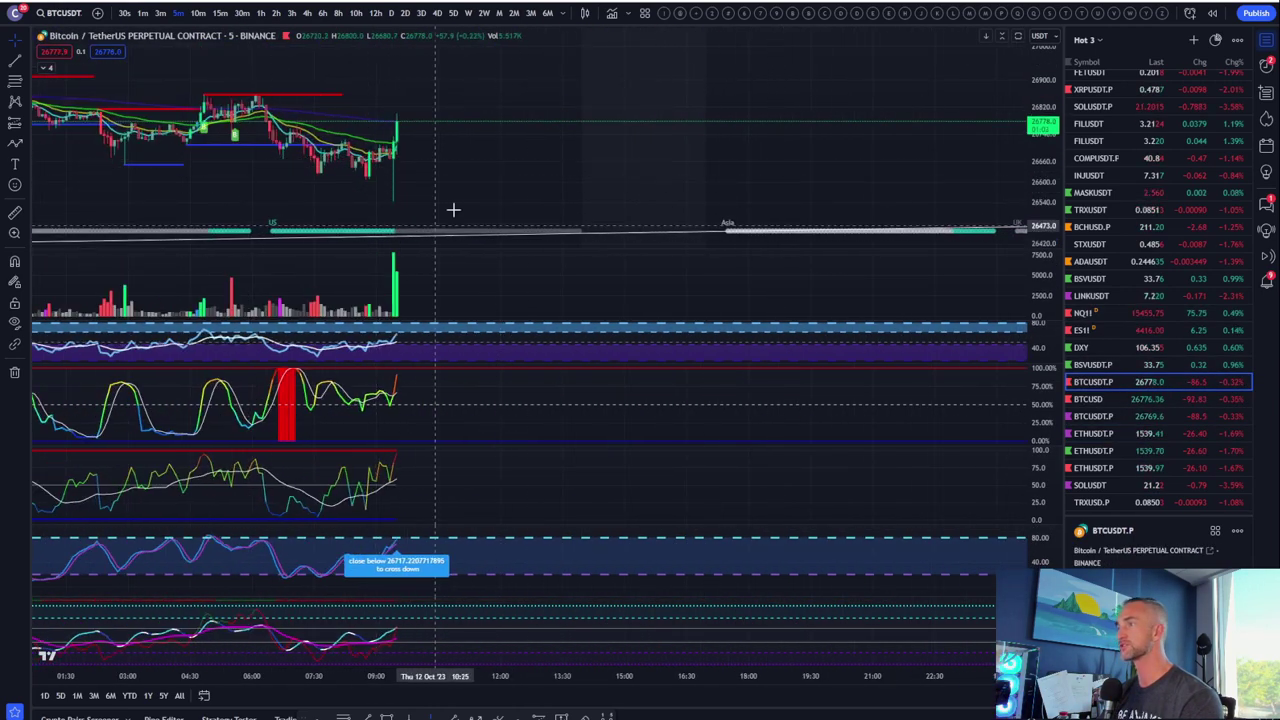
scroll(334, 134, "down", 5)
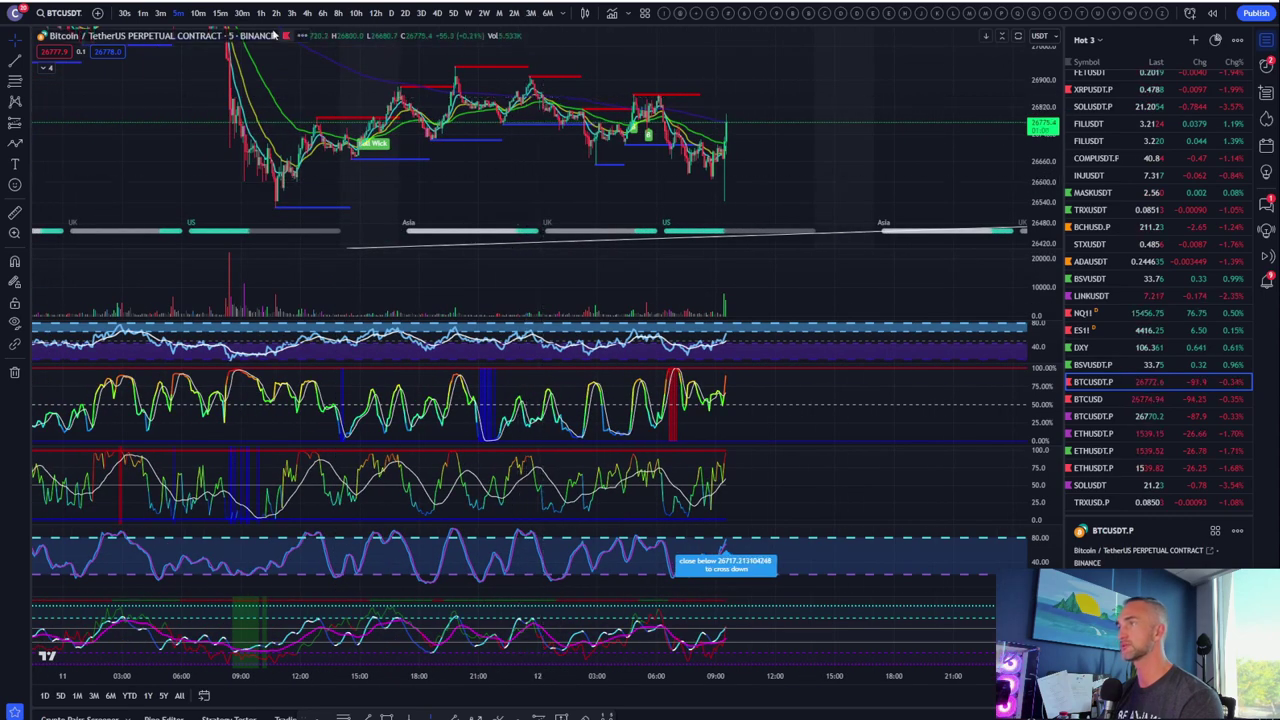
left_click(220, 13)
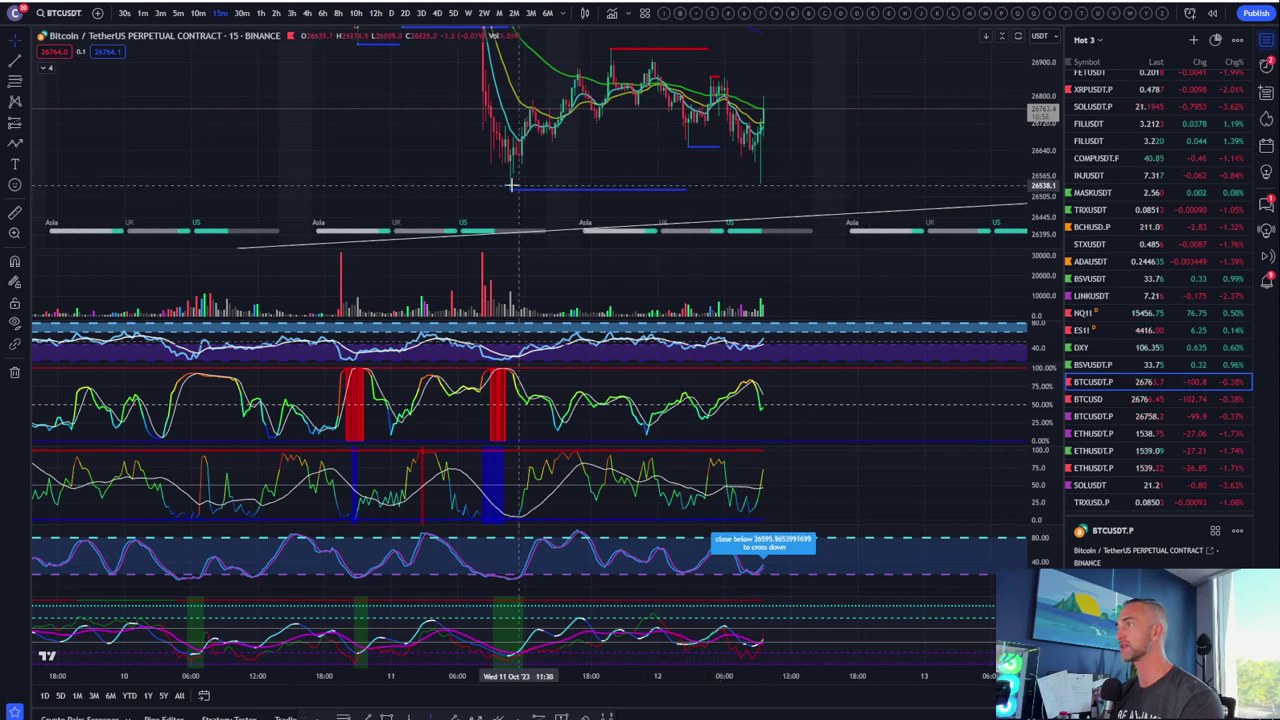
scroll(737, 171, "up", 3)
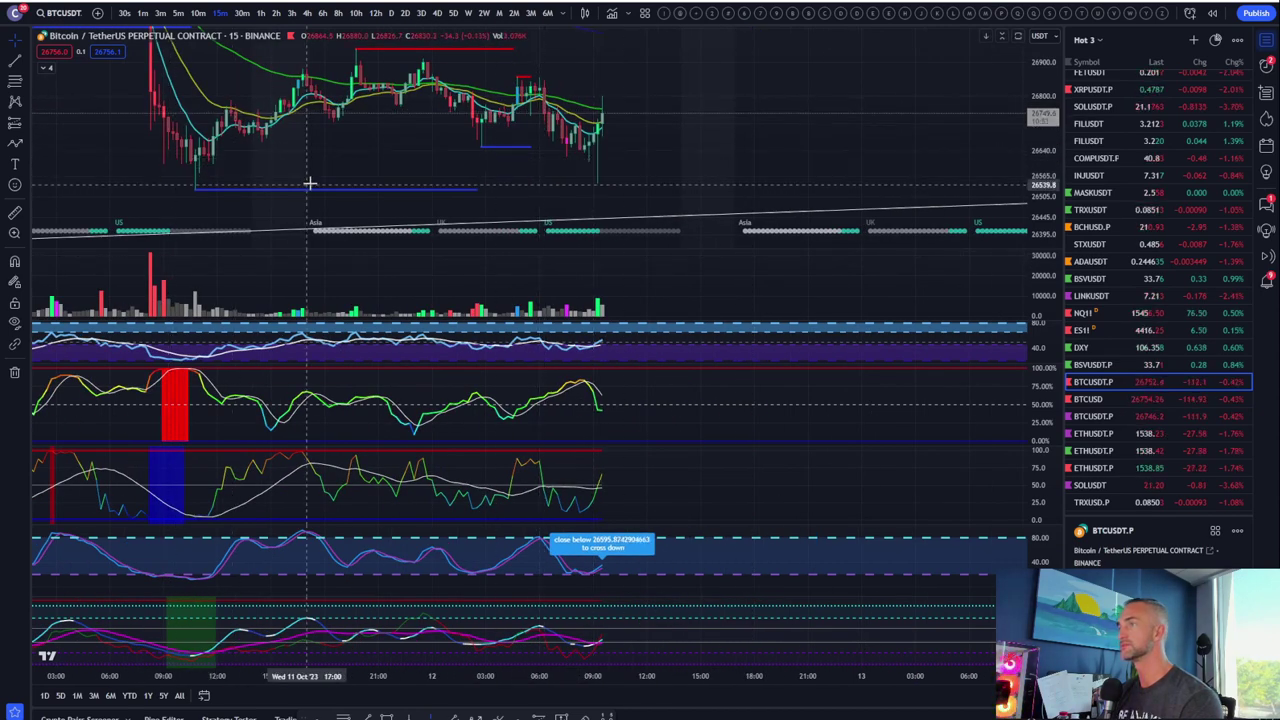
scroll(834, 126, "down", 3)
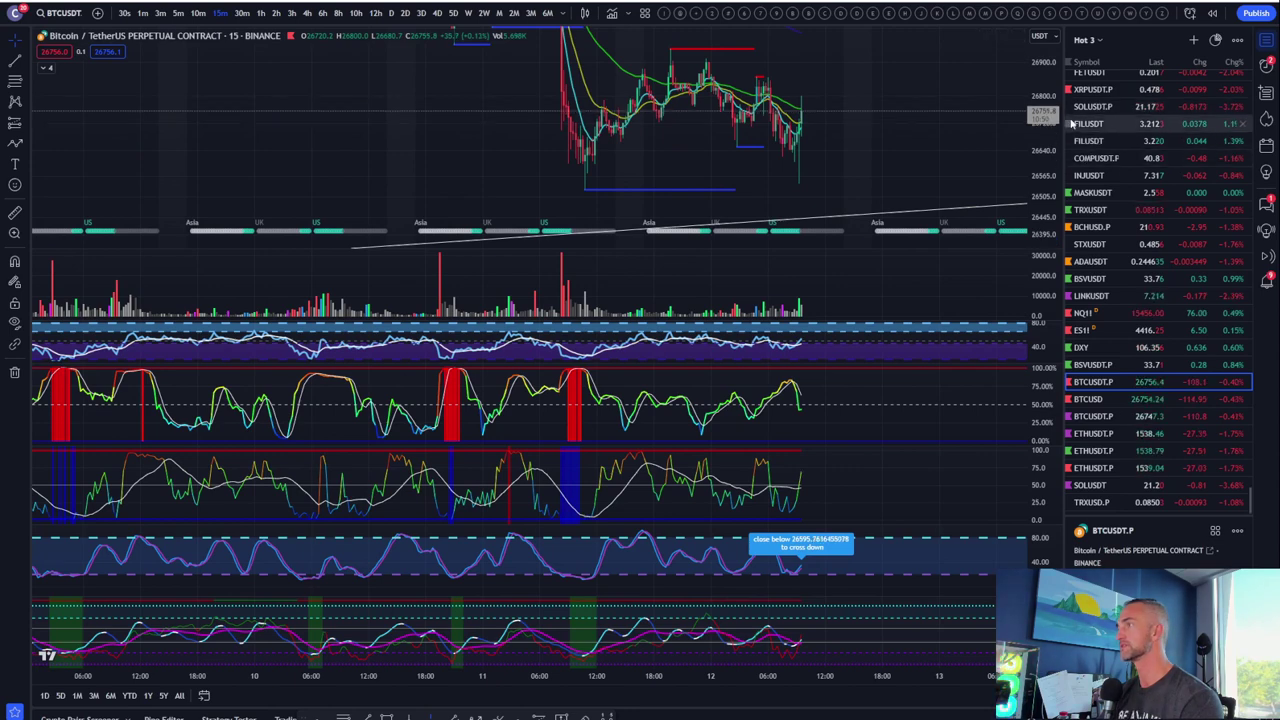
scroll(771, 149, "up", 3)
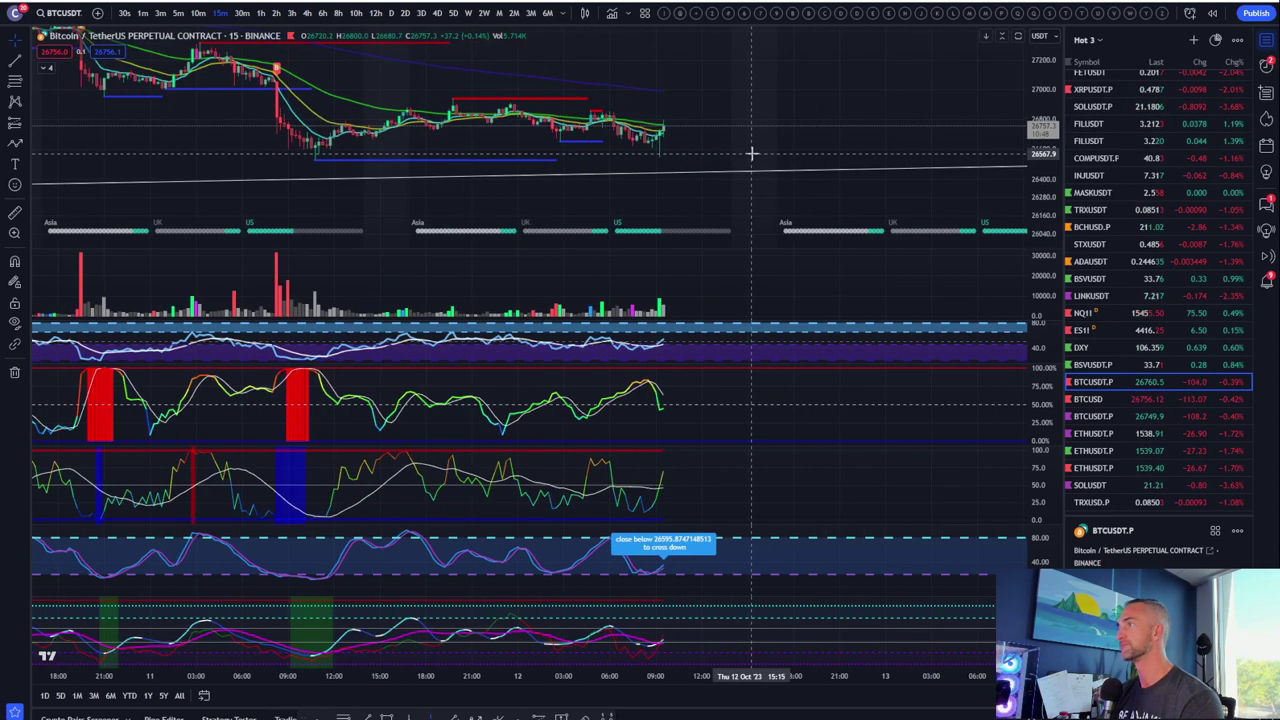
scroll(1040, 110, "up", 2)
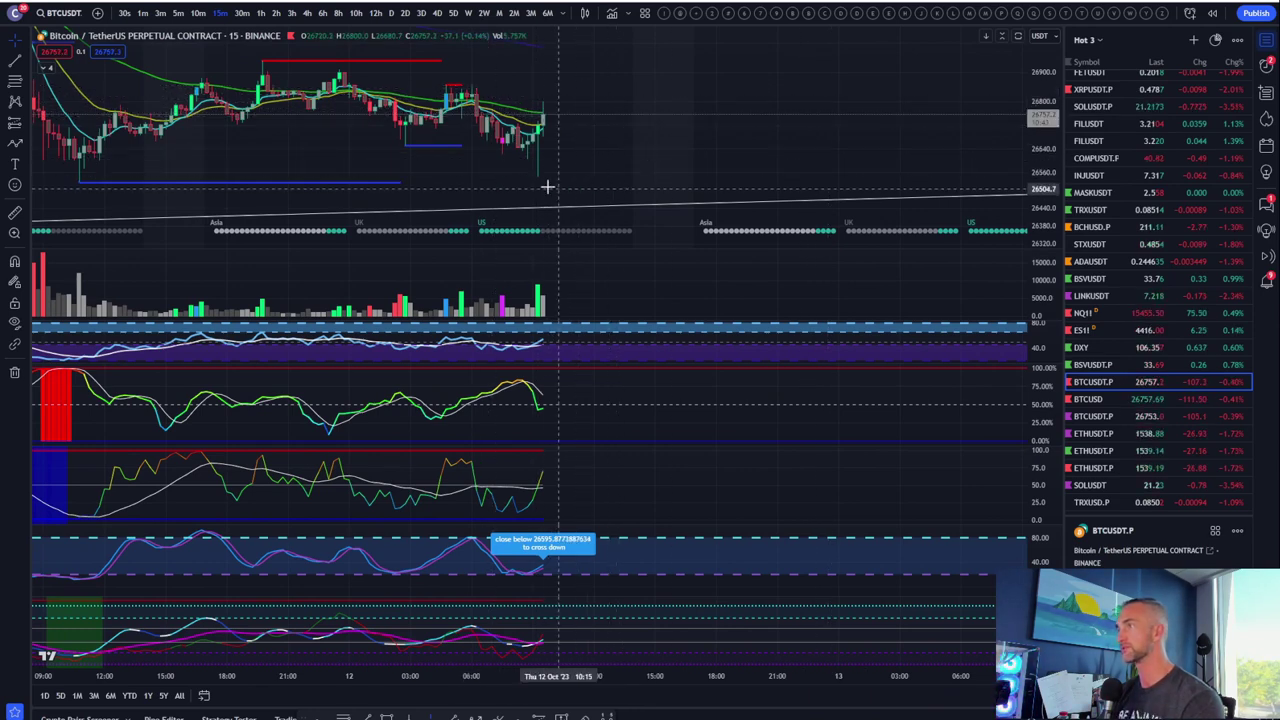
scroll(528, 181, "down", 2)
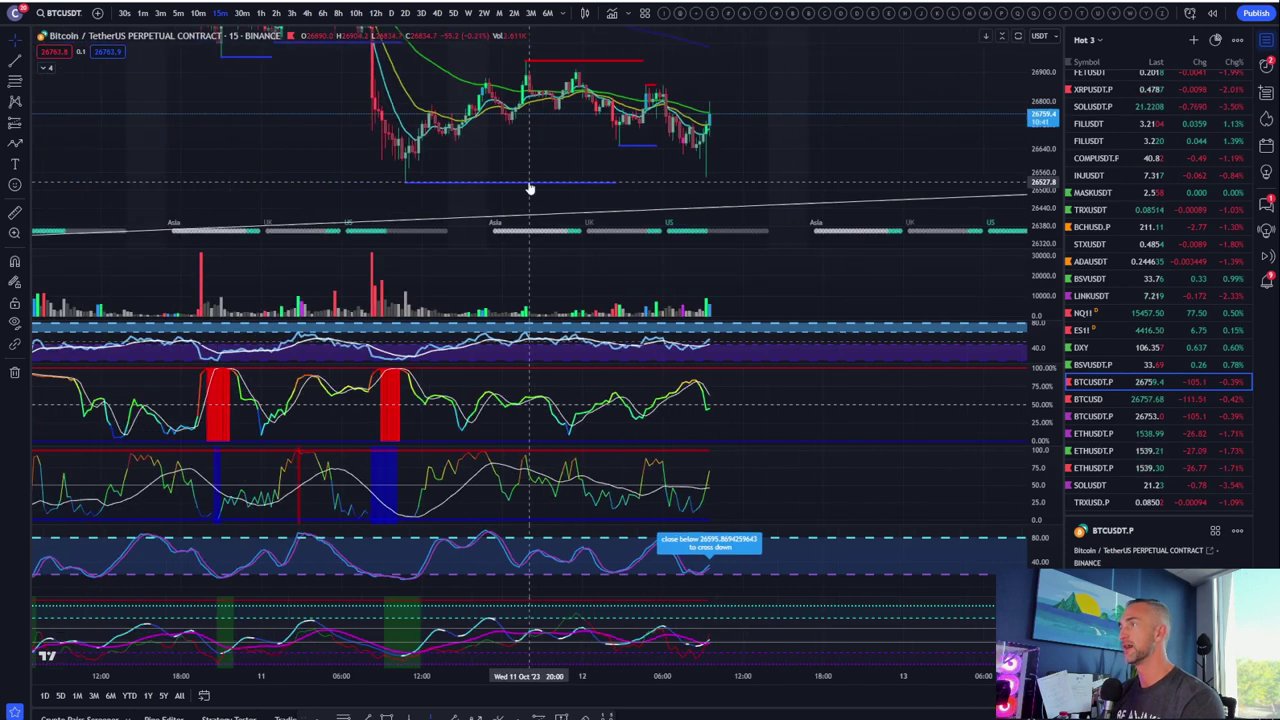
scroll(532, 185, "down", 2)
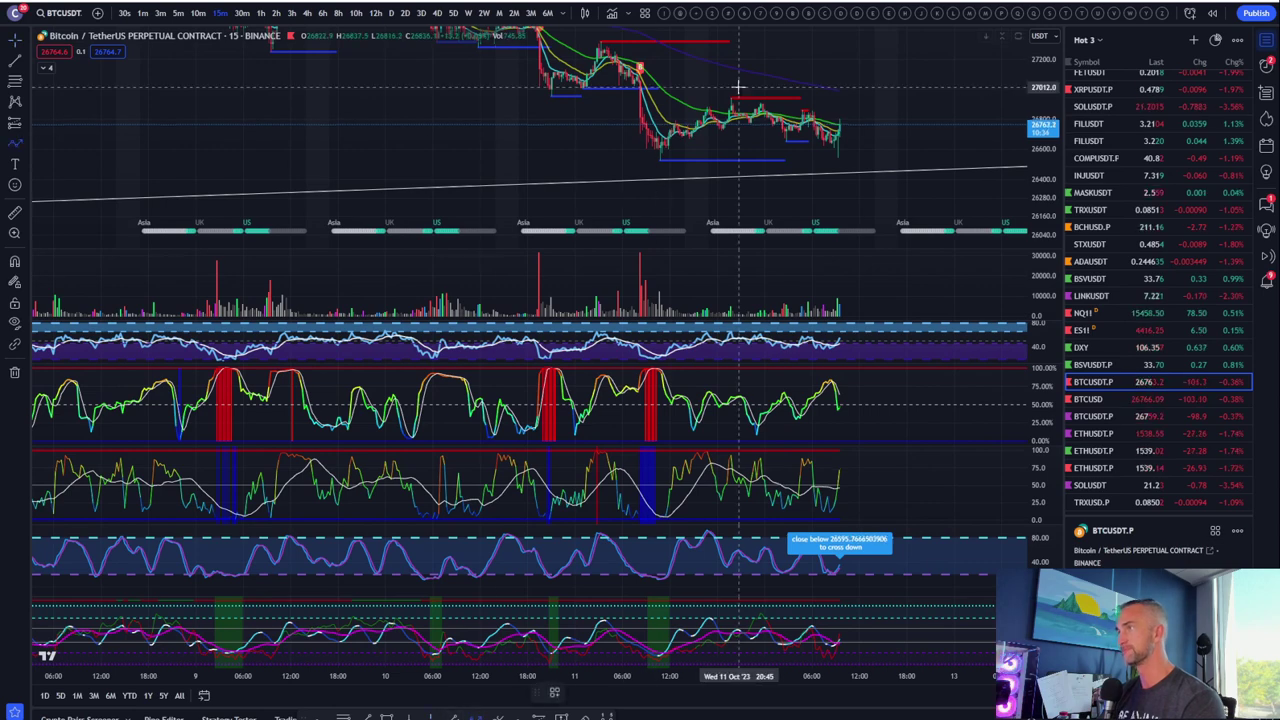
- Trace the recent swing: earlier high, low, bounce high, then latest low
left_click(601, 40)
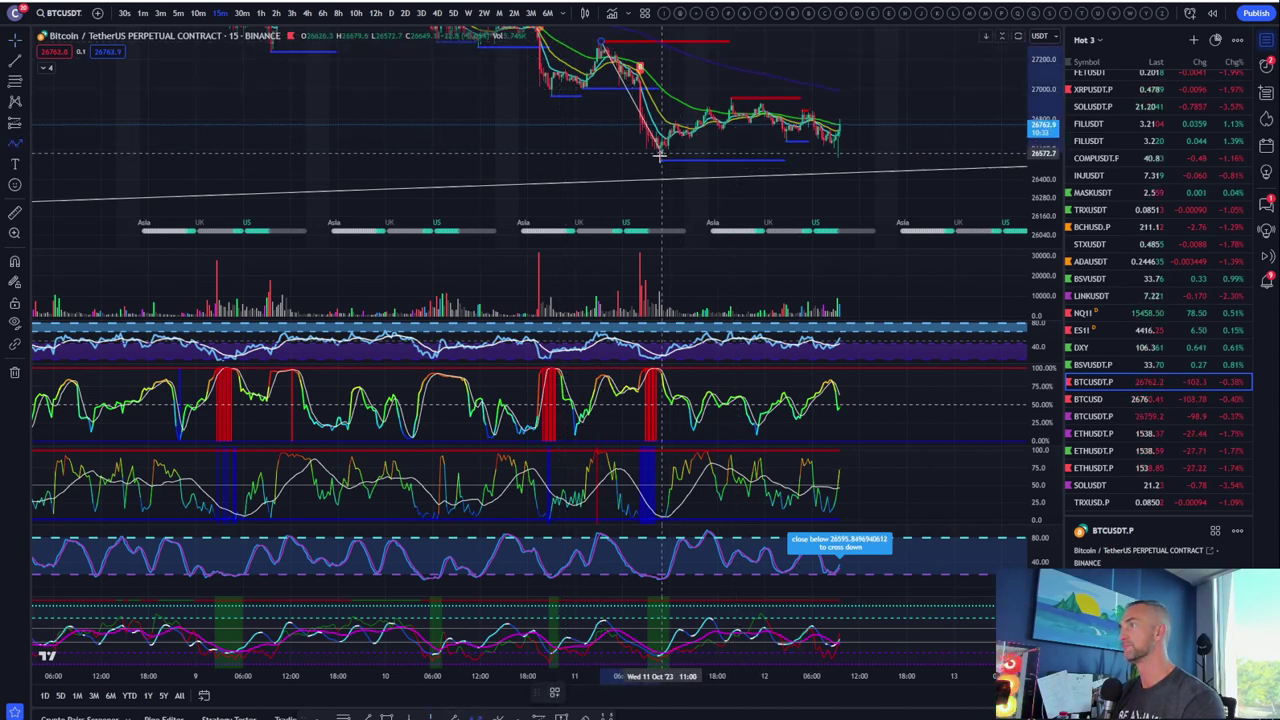
left_click(657, 158)
left_click(729, 103)
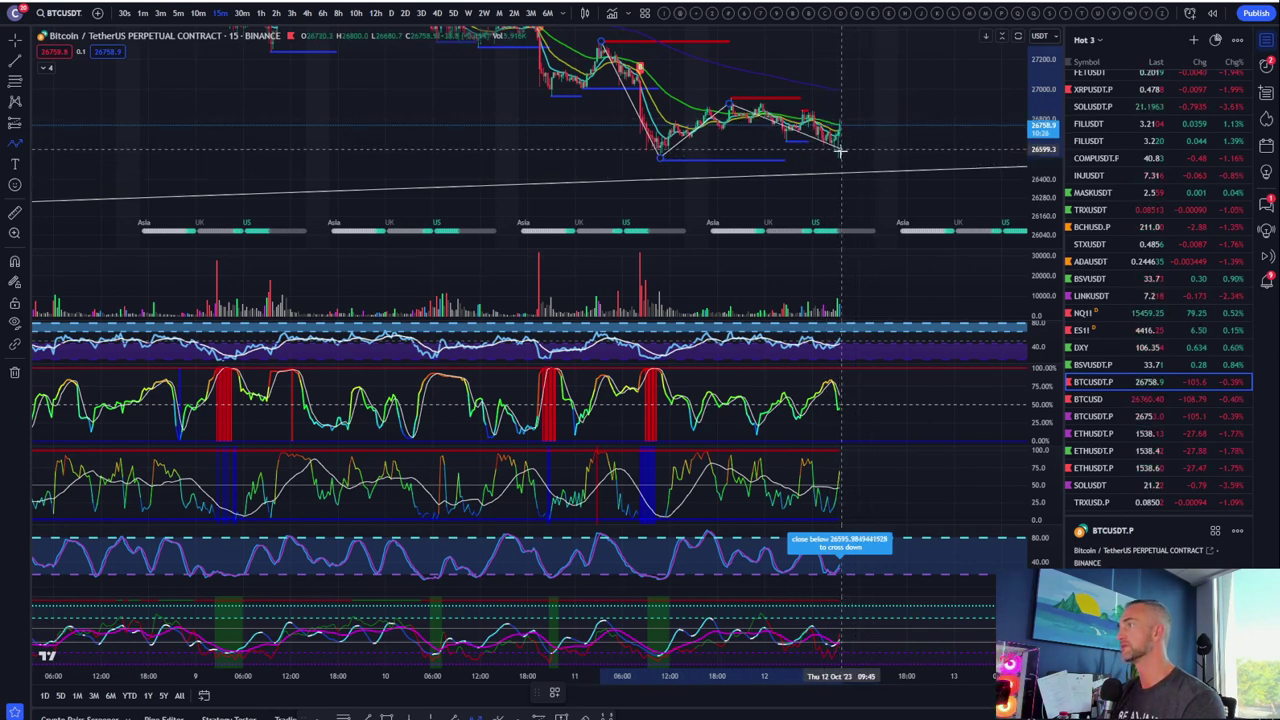
left_click(836, 155)
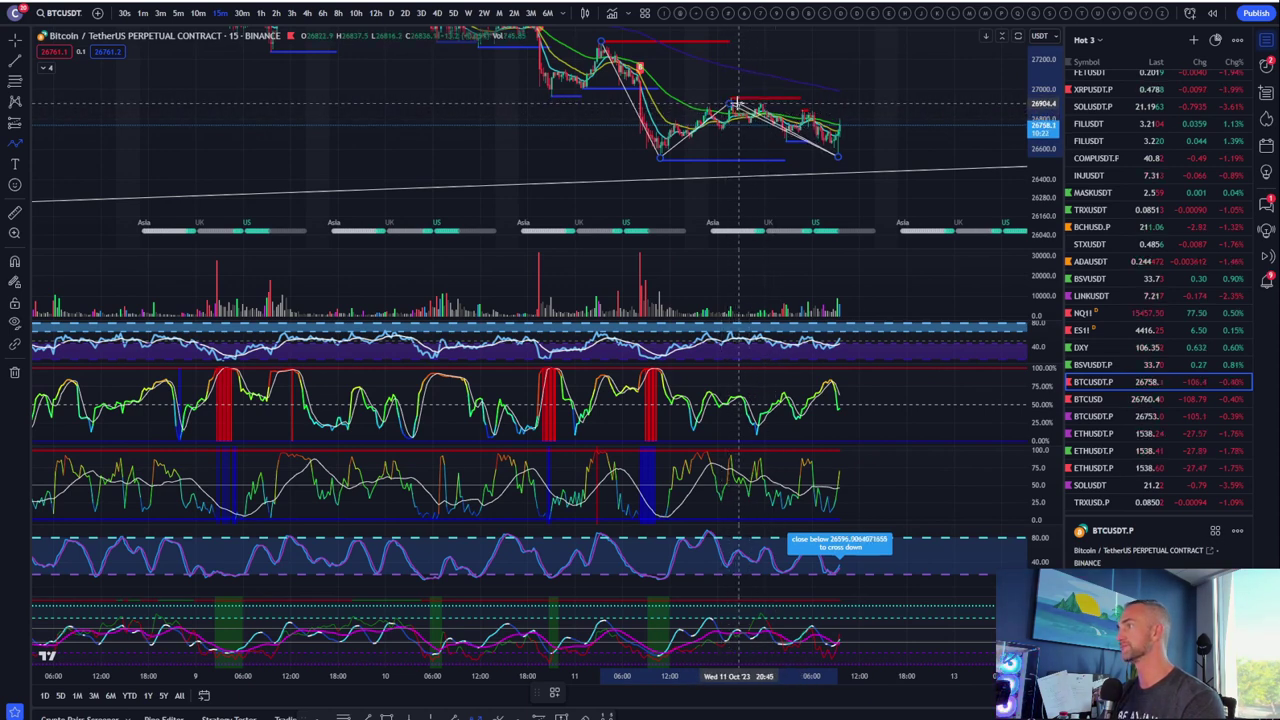
- Begin a projected price path anchored at the latest candle
left_click(838, 155)
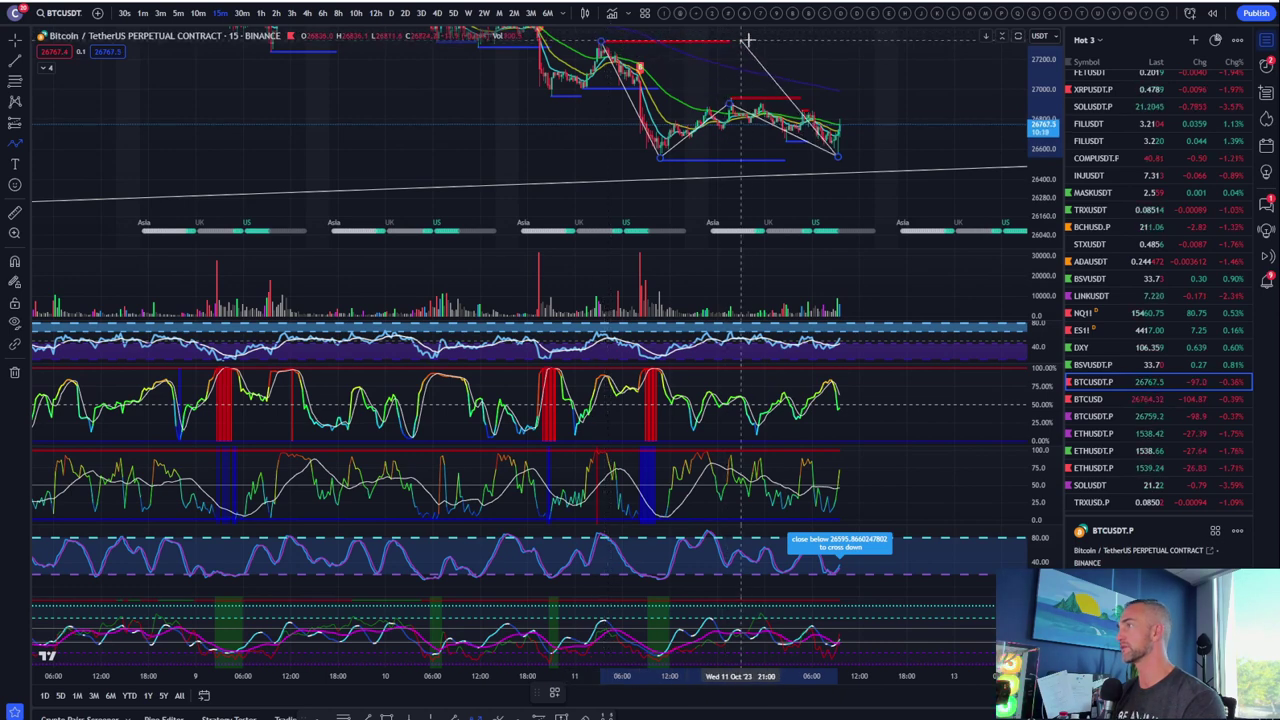
scroll(777, 148, "up", 3)
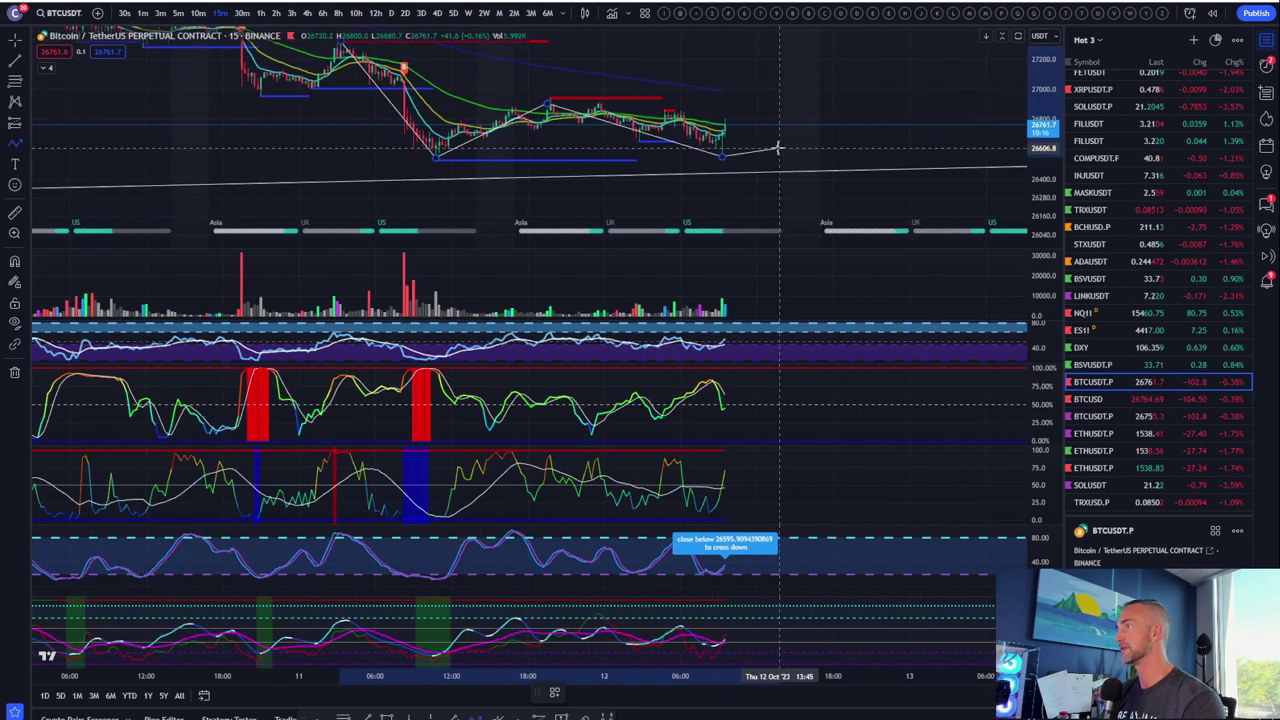
scroll(777, 148, "up", 1)
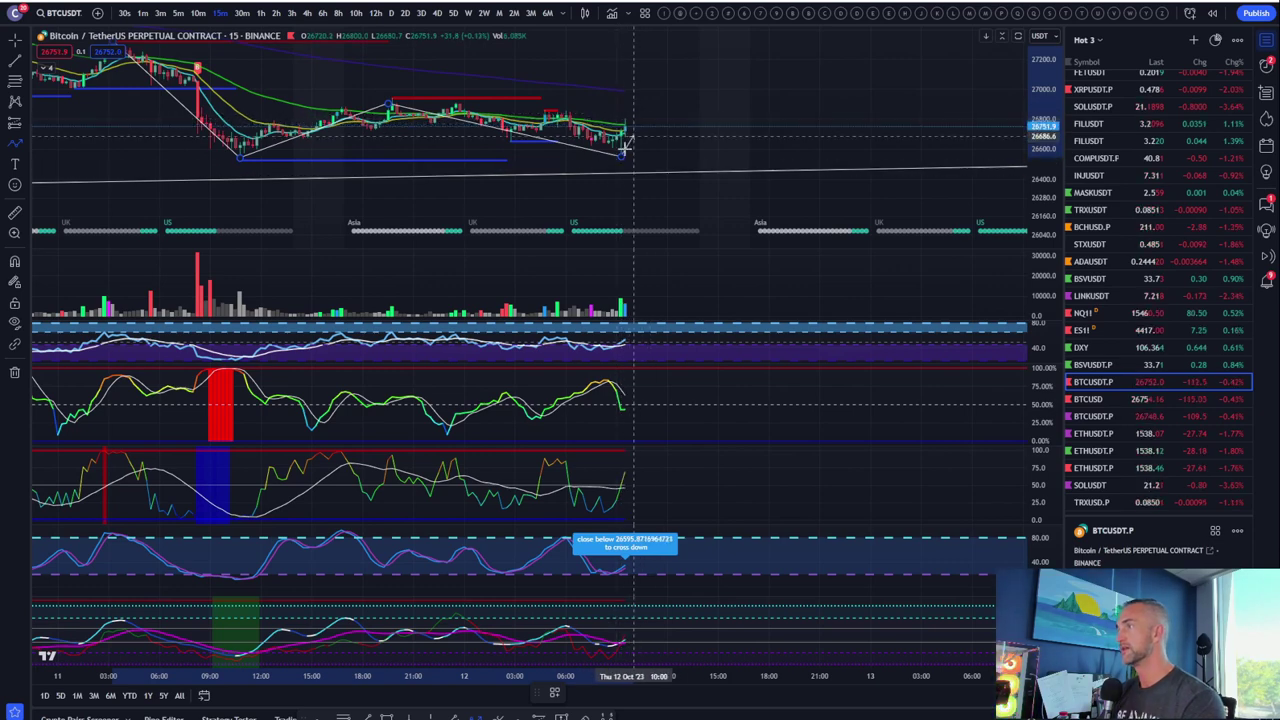
left_click(621, 155)
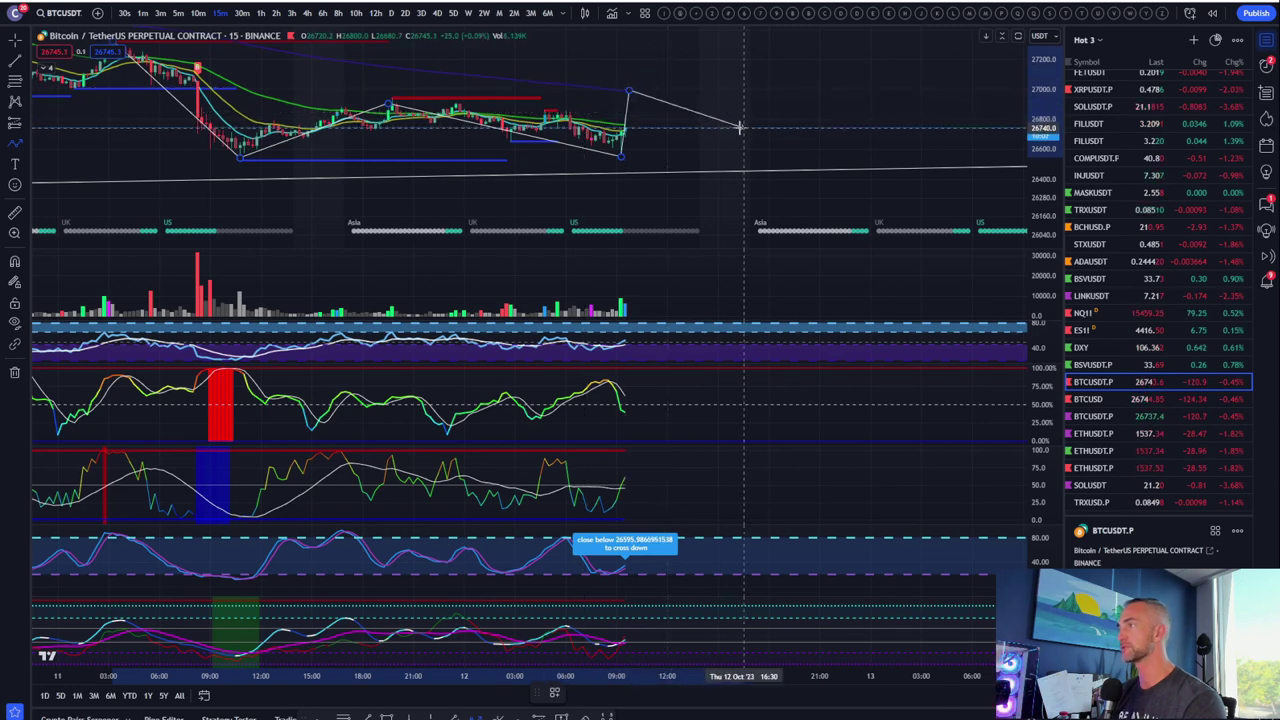
- Complete the projected path with a dip and a final leg to a new high
left_click(658, 124)
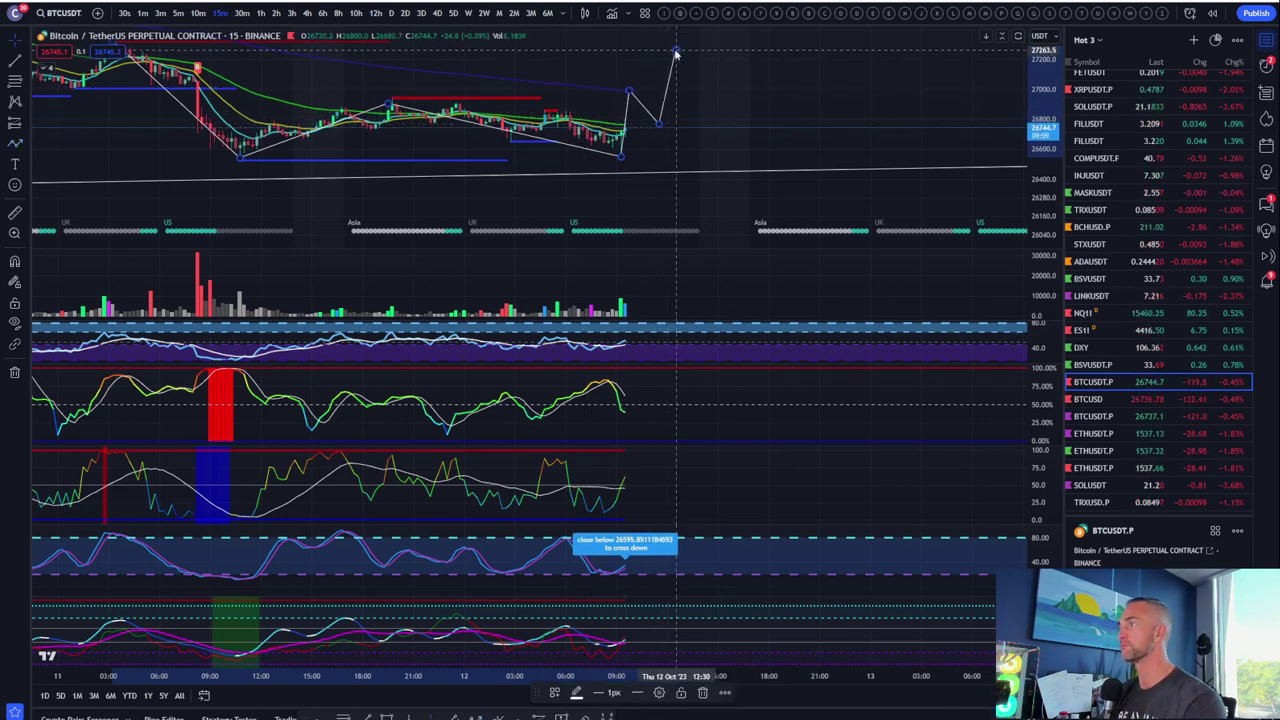
left_click(676, 50)
scroll(934, 80, "down", 3)
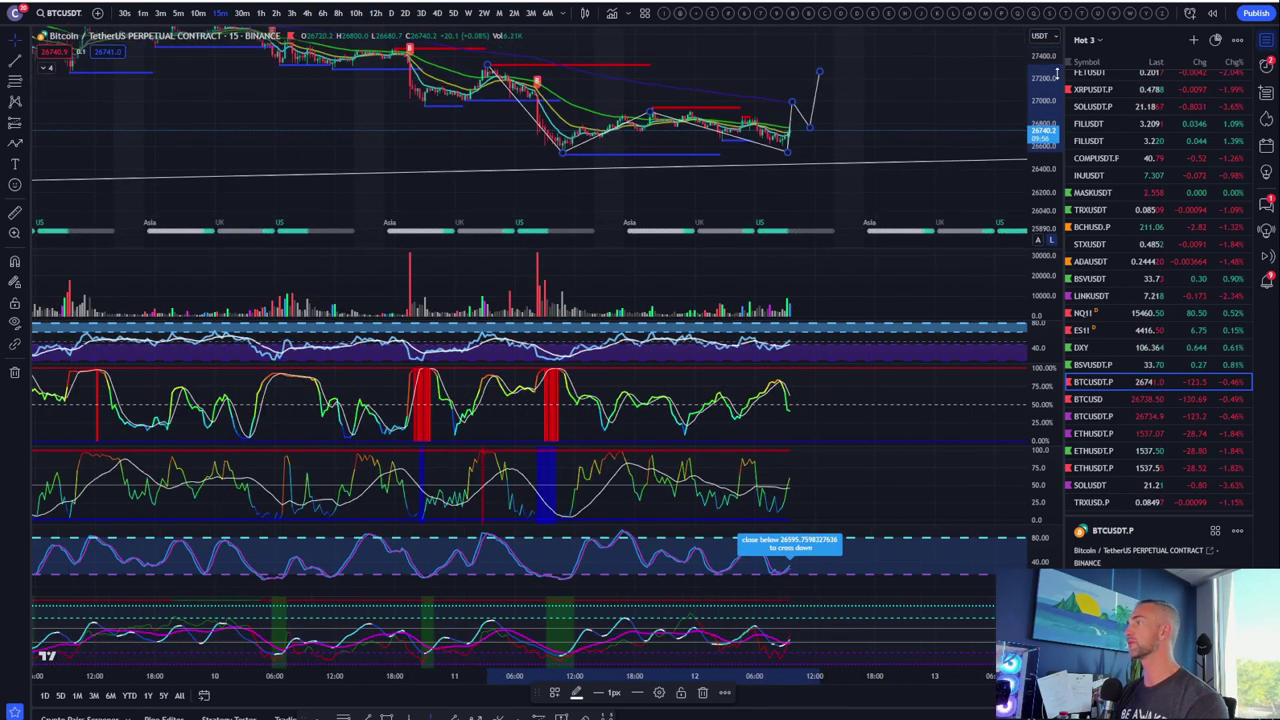
scroll(950, 80, "down", 2)
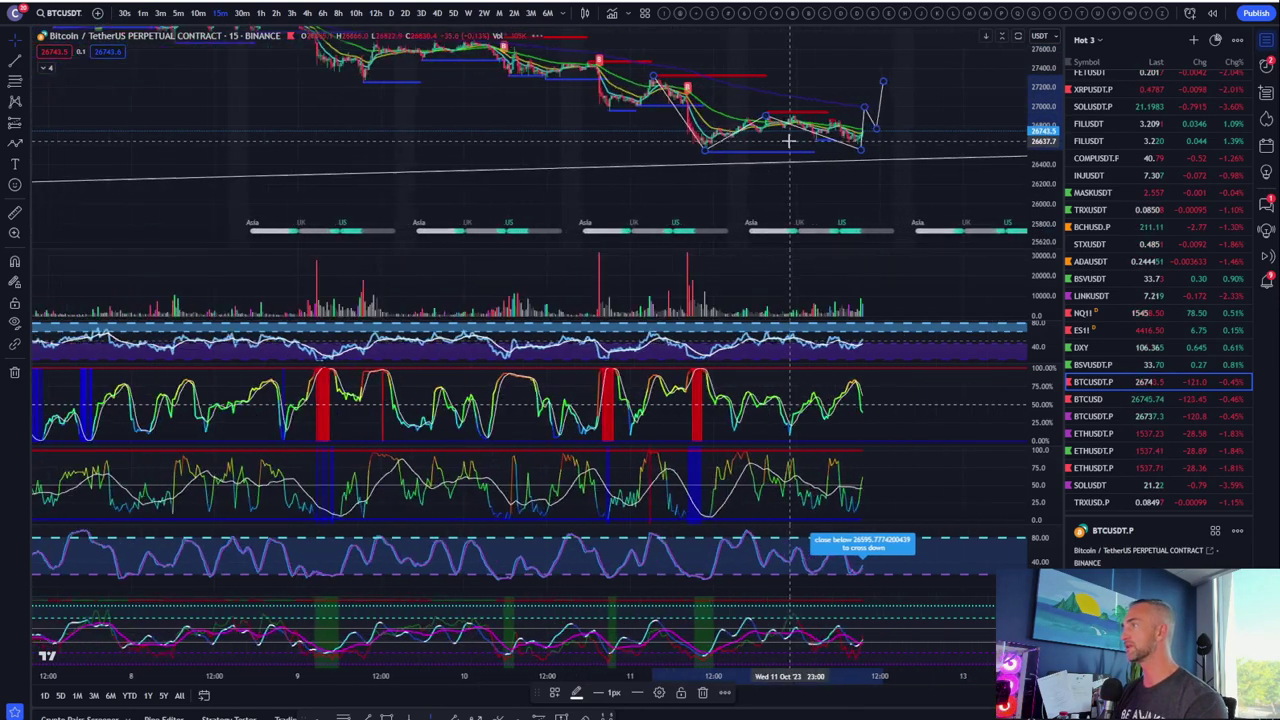
scroll(790, 143, "down", 3)
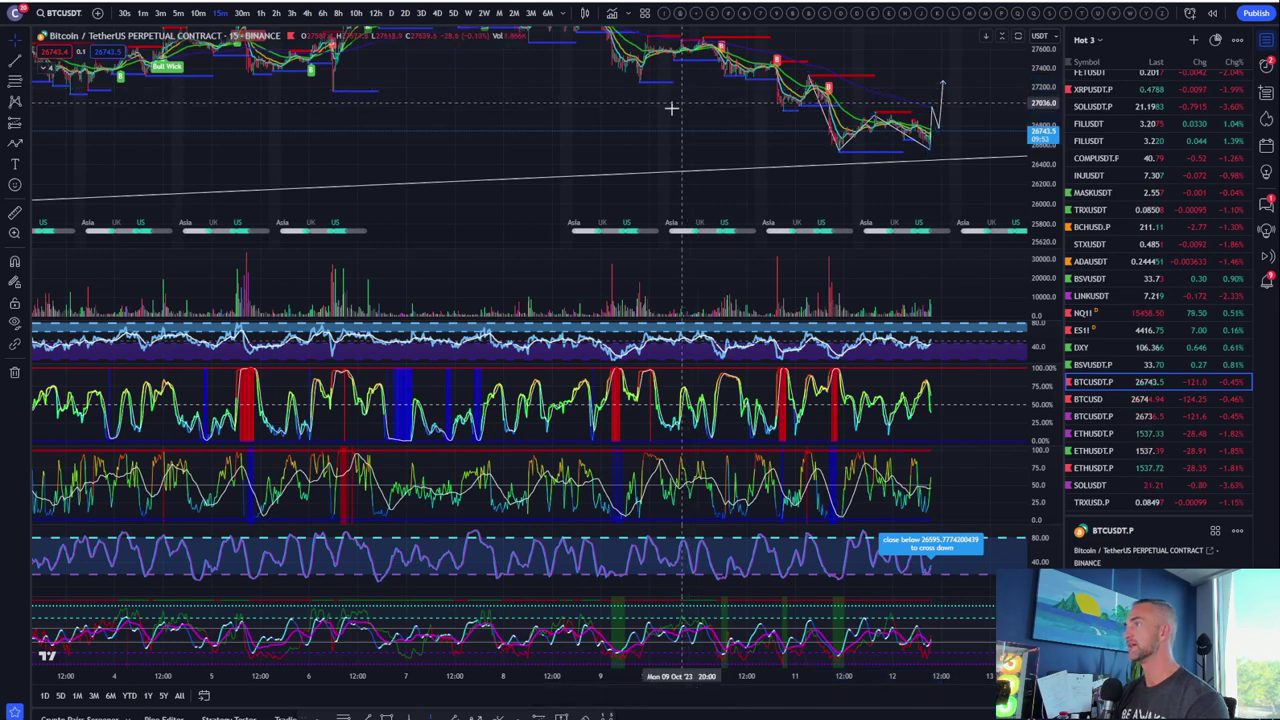
- Review the projection against recent Bitcoin price action, then load the U.S. Dollar Index
left_click_drag(580, 152, 525, 175)
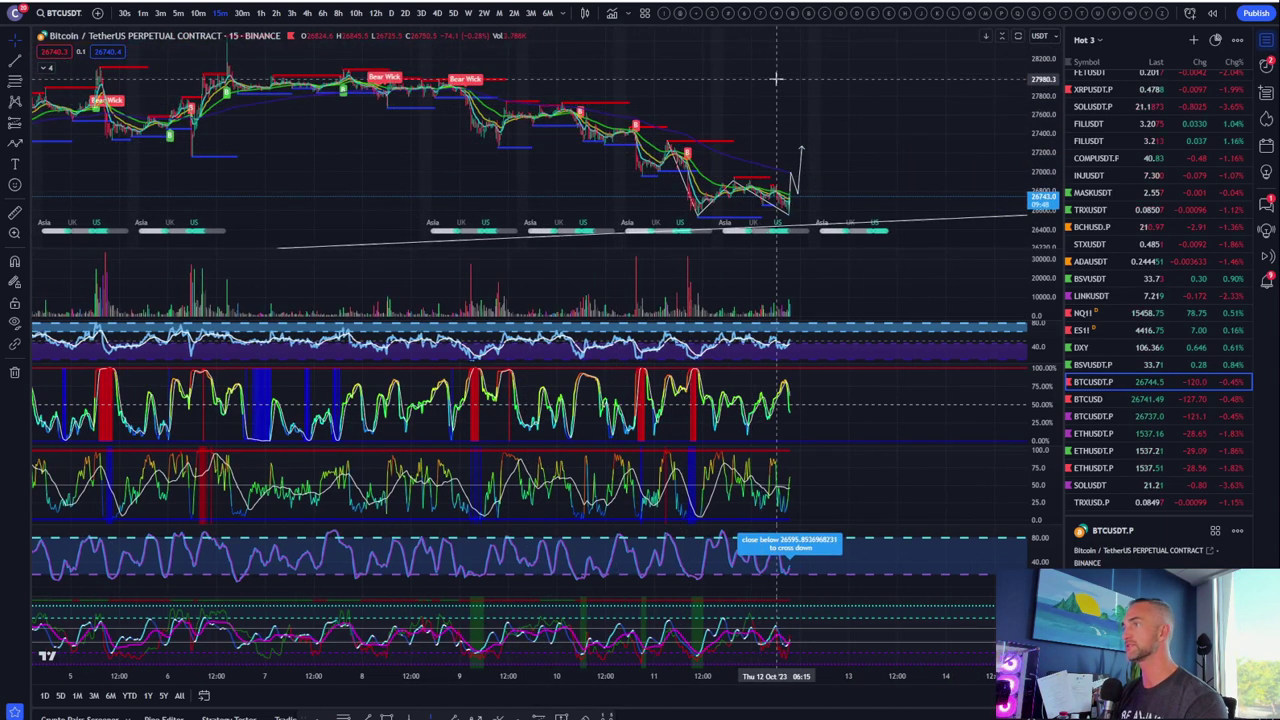
scroll(750, 85, "down", 3)
scroll(727, 93, "up", 3)
scroll(729, 182, "down", 2)
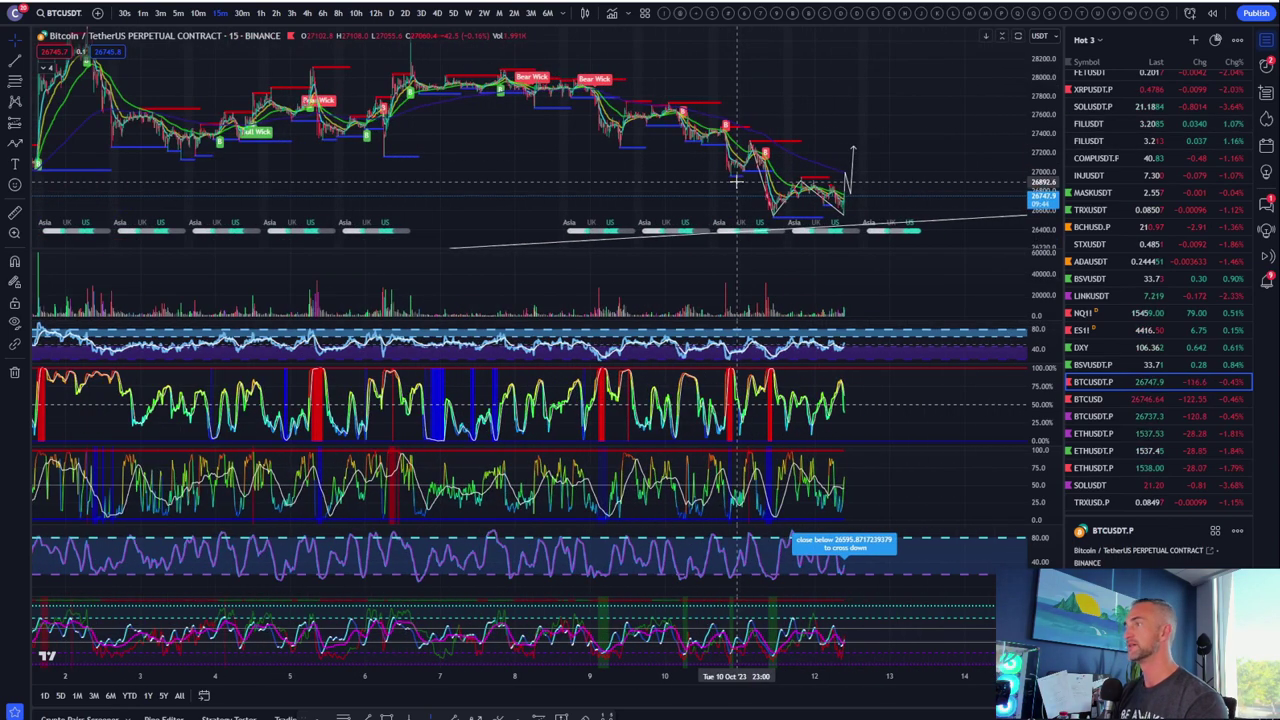
scroll(729, 182, "up", 2)
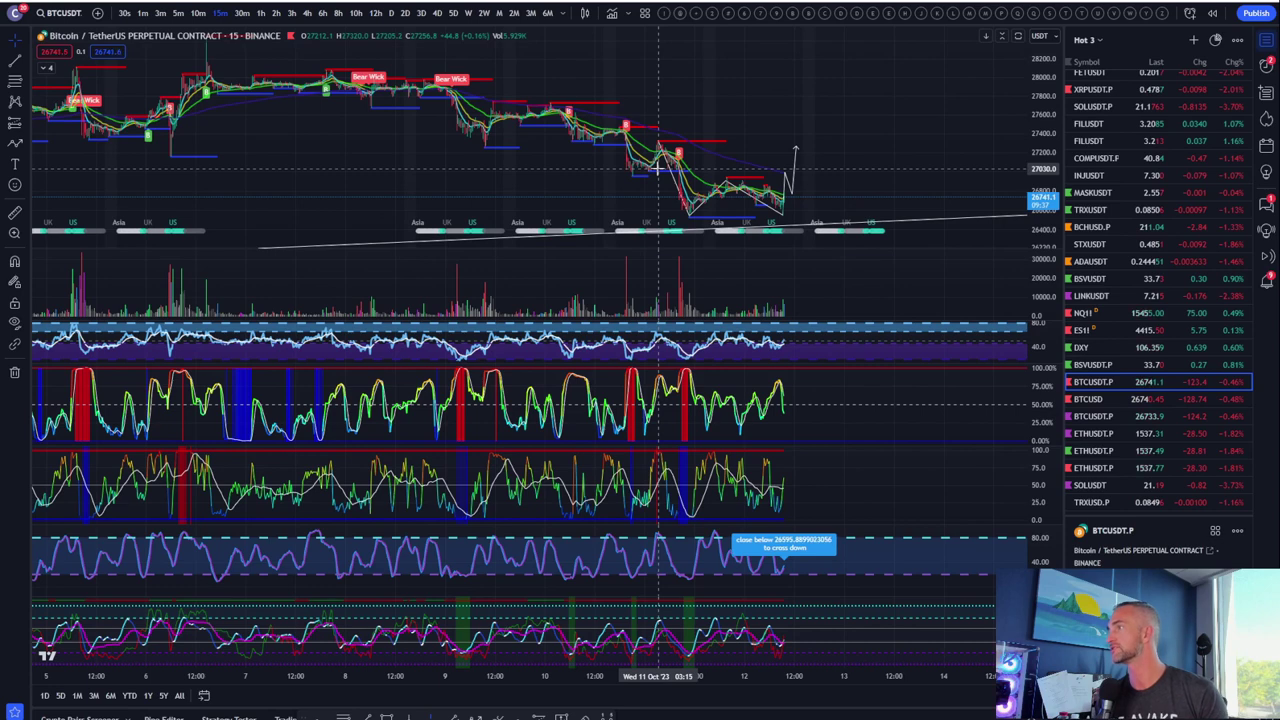
scroll(657, 170, "up", 4)
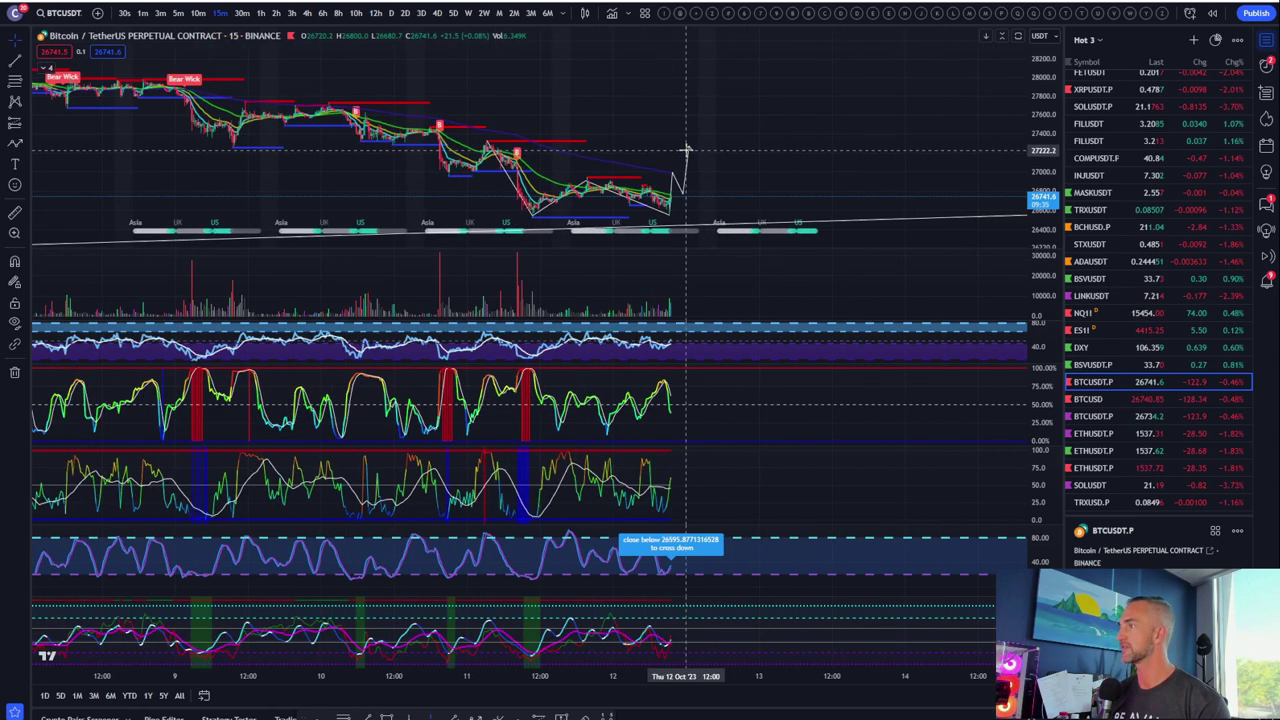
scroll(603, 177, "up", 2)
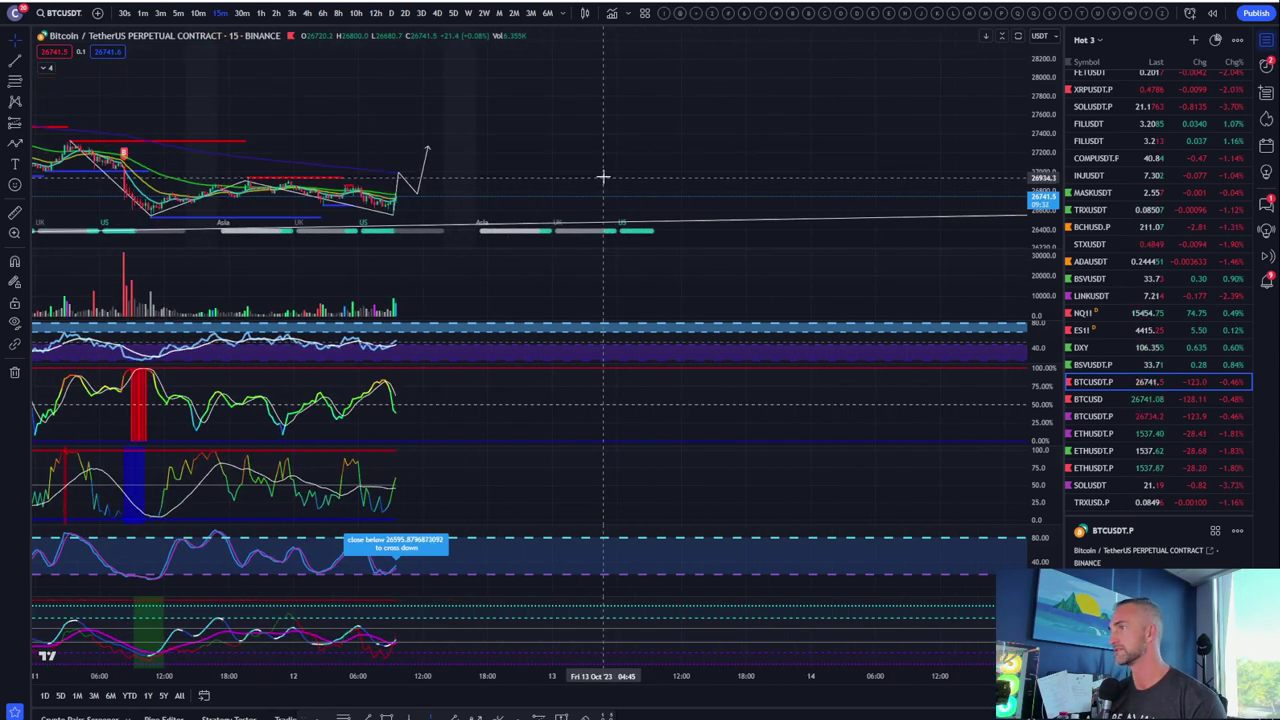
left_click_drag(620, 177, 700, 115)
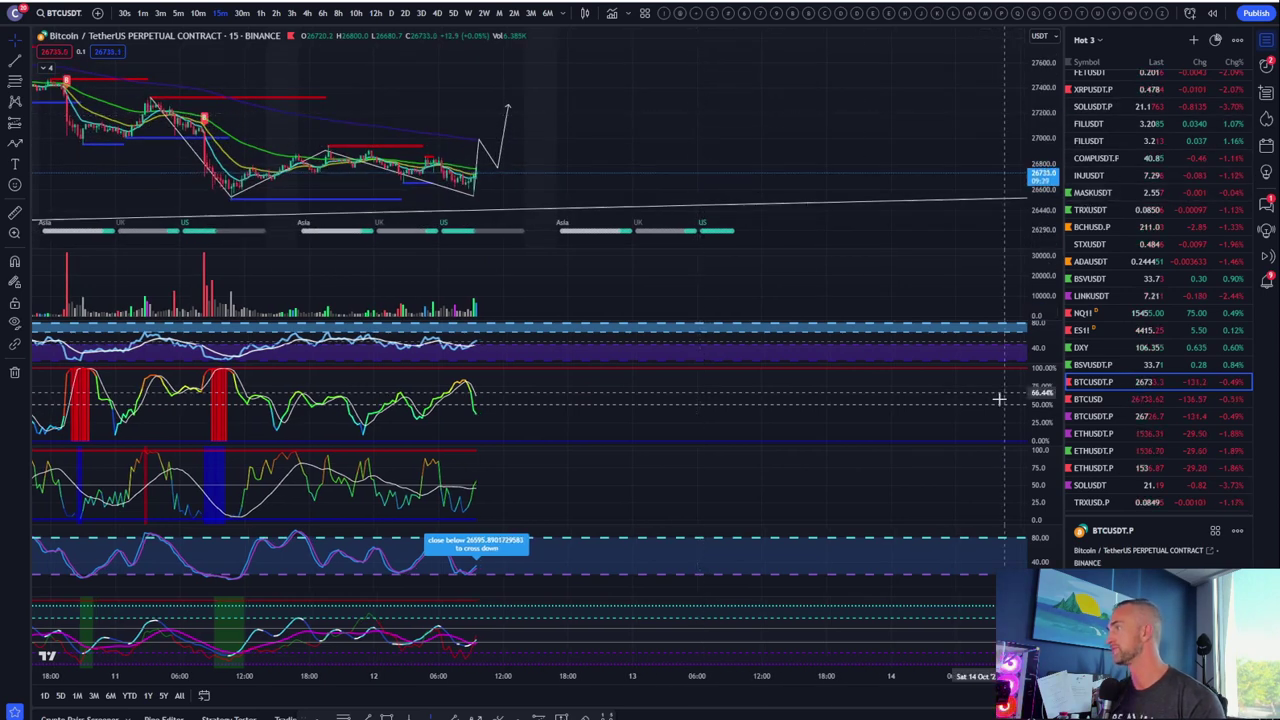
left_click(1082, 347)
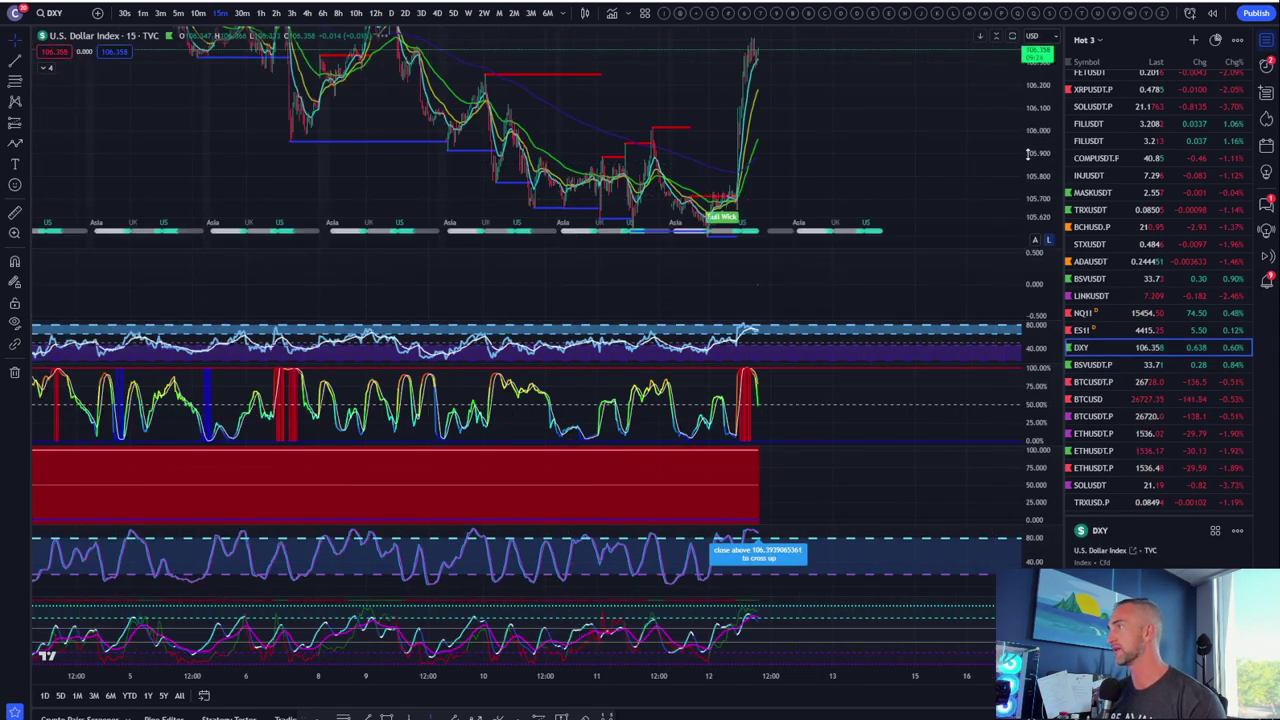
- Switch the DXY chart to daily candles
scroll(704, 188, "down", 5)
scroll(705, 187, "down", 3)
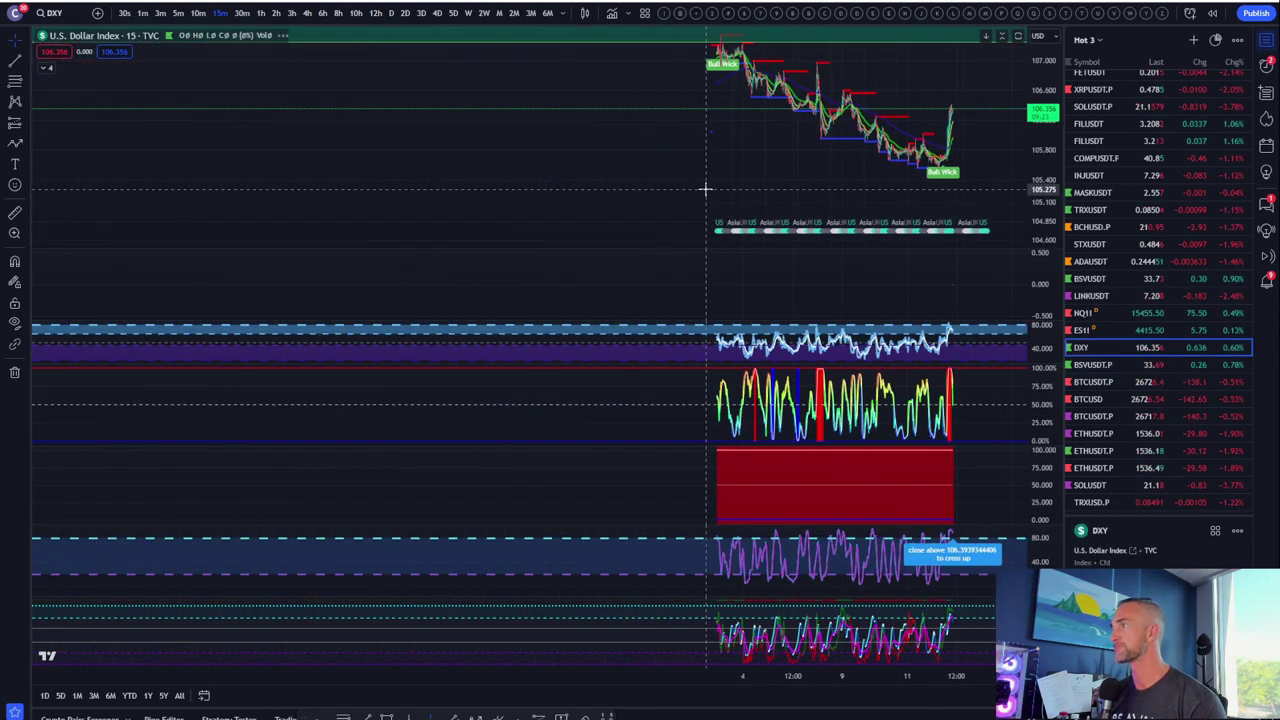
left_click(395, 14)
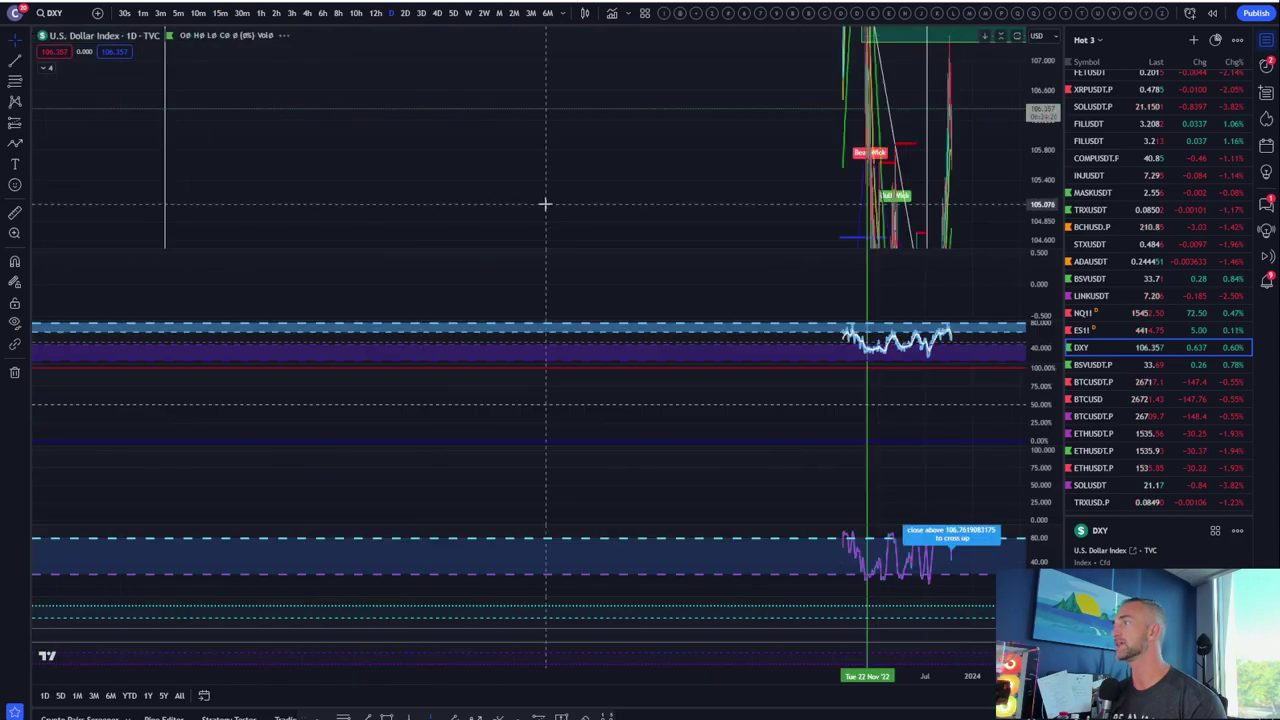
scroll(711, 194, "up", 5)
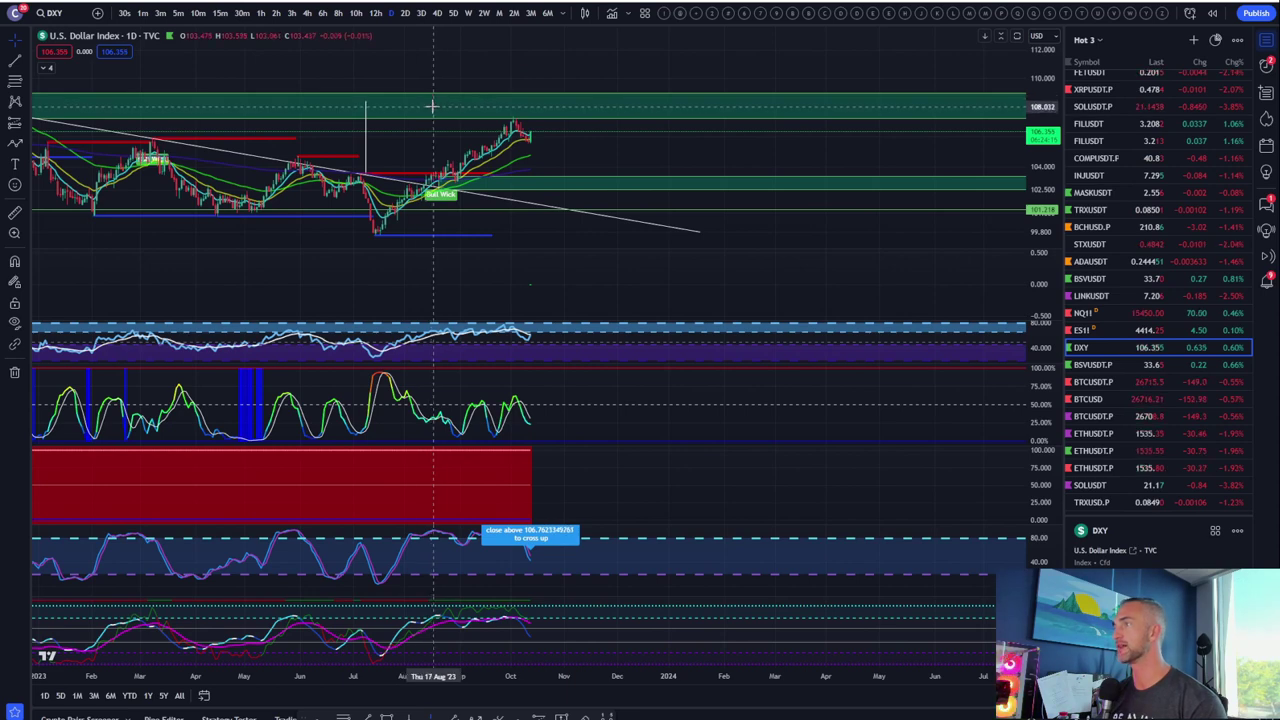
scroll(432, 105, "down", 4)
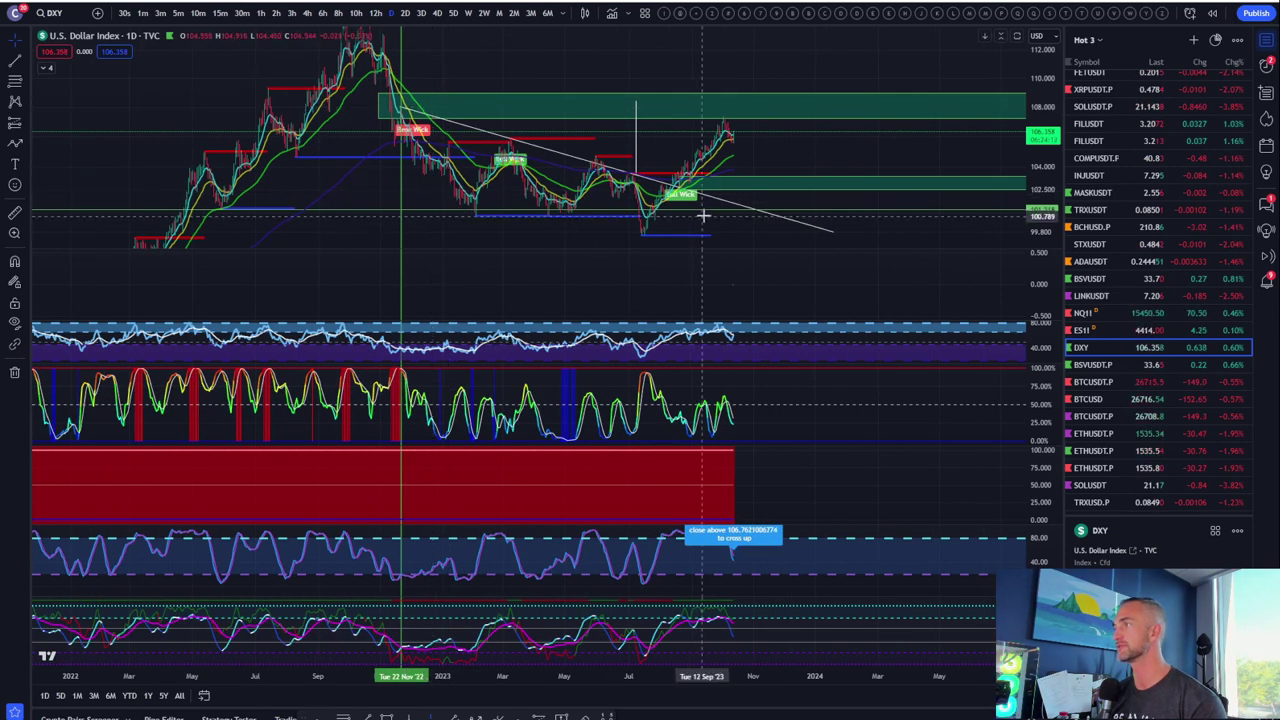
scroll(685, 175, "up", 3)
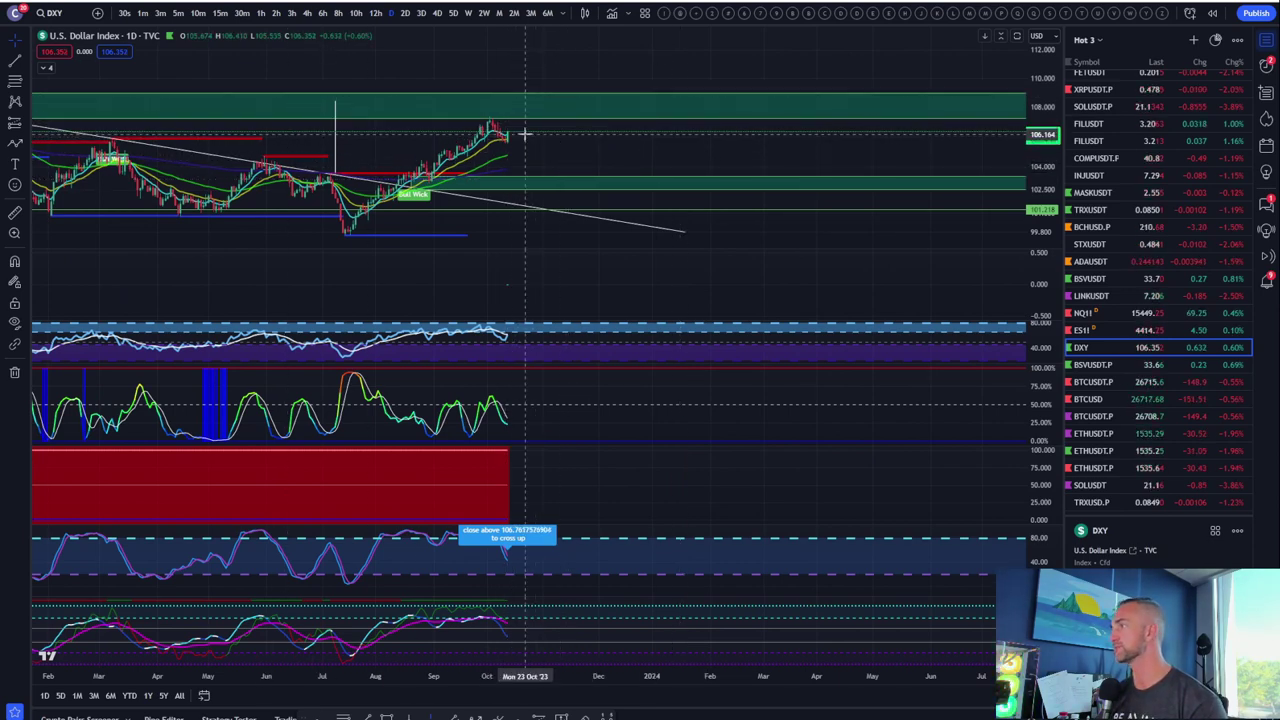
- Zoom the daily DXY chart to the 2023 range, then load NASDAQ 100 E-mini futures (NQ1!)
scroll(1123, 237, "up", 5)
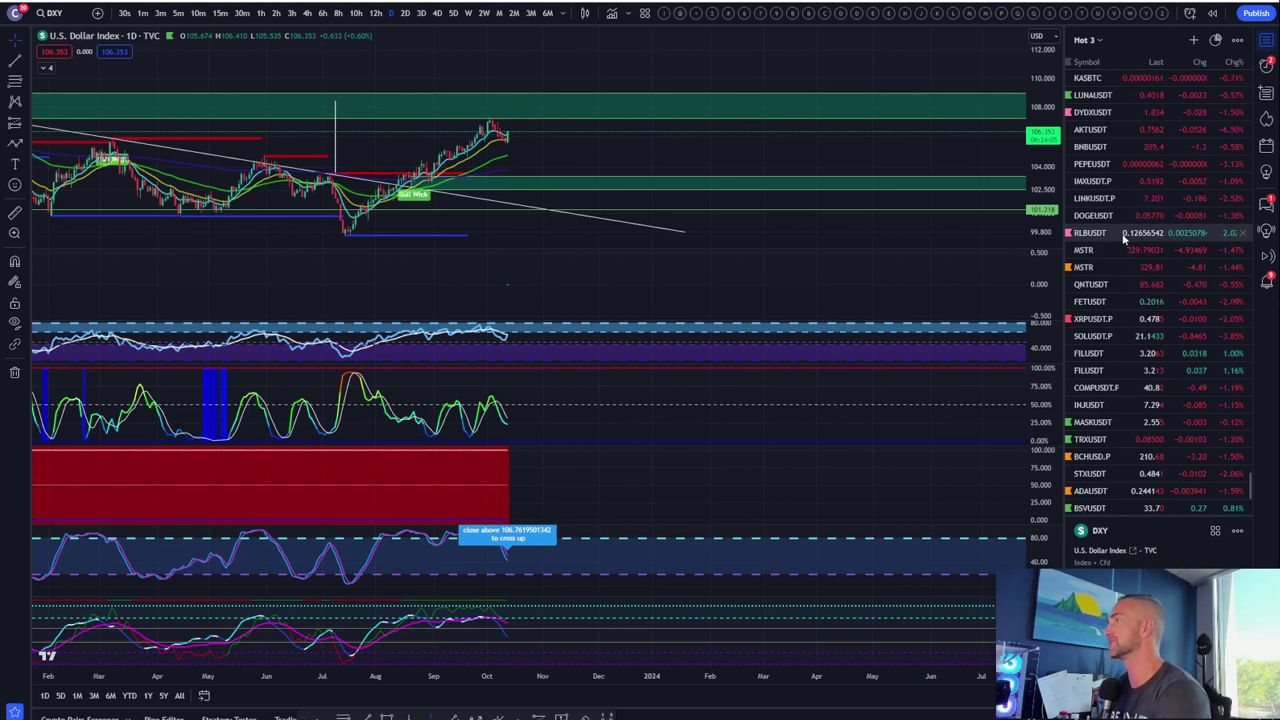
scroll(1123, 237, "up", 4)
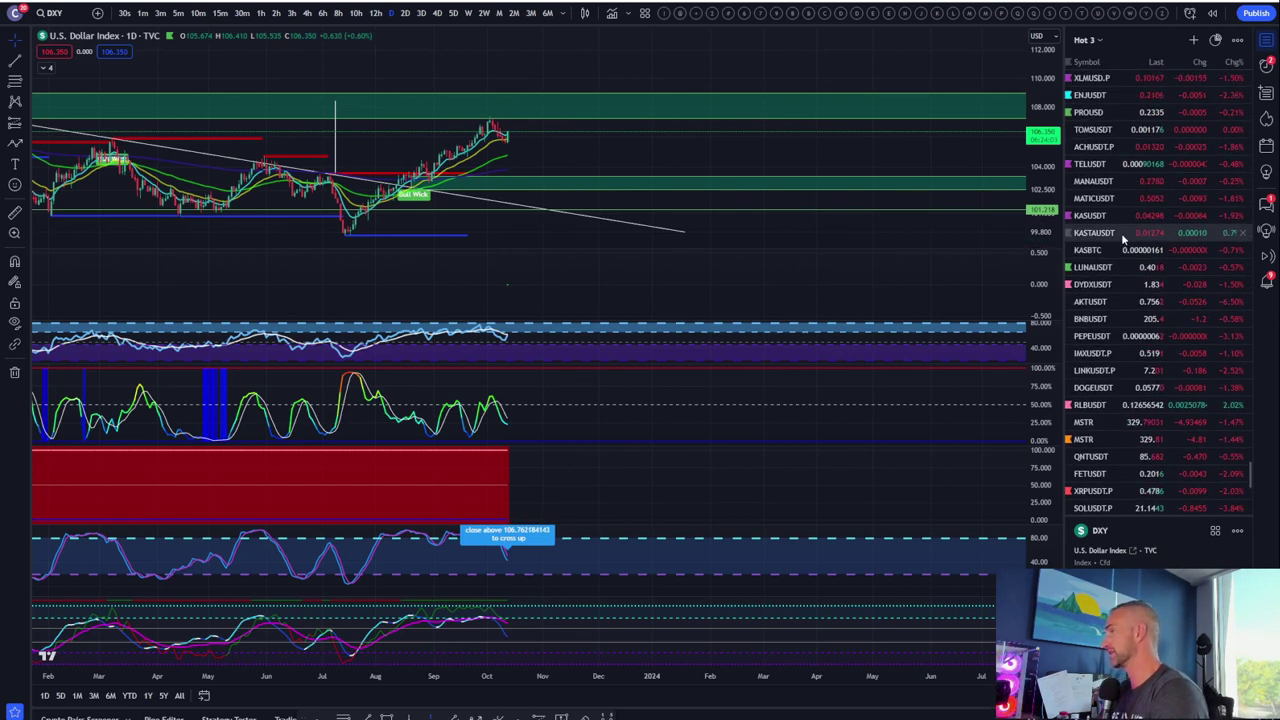
scroll(1123, 238, "up", 6)
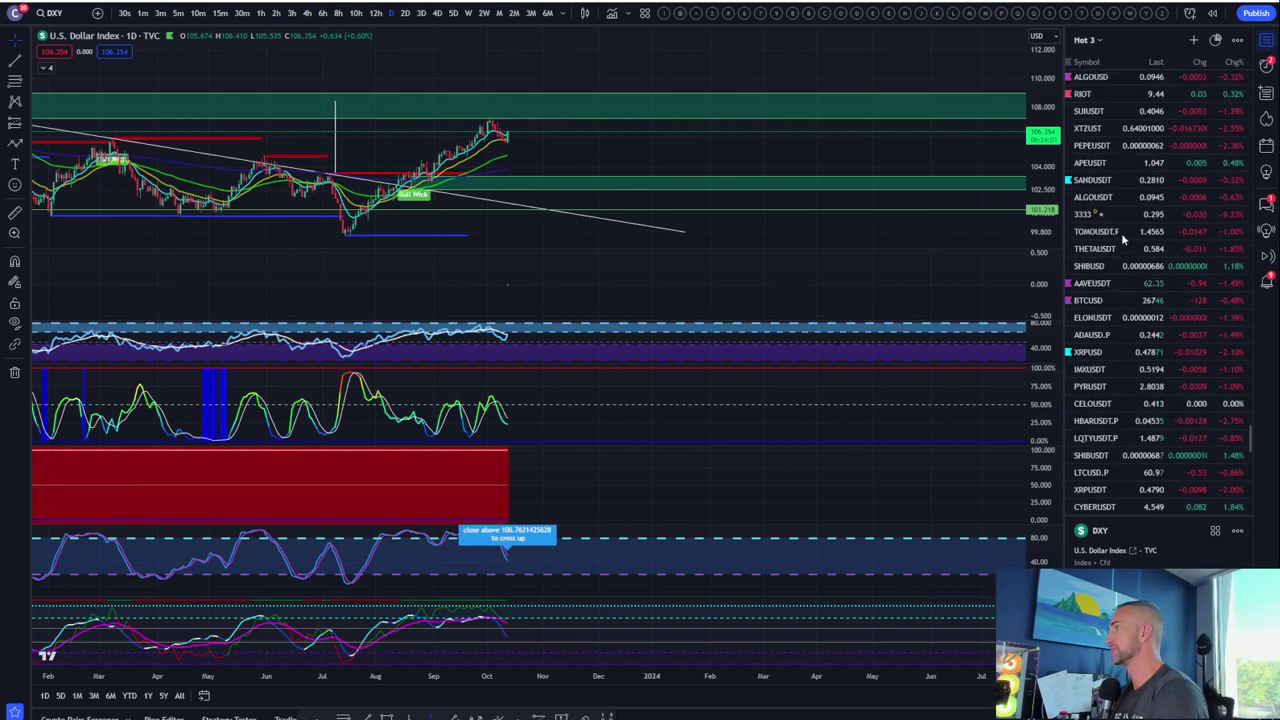
scroll(1123, 238, "up", 8)
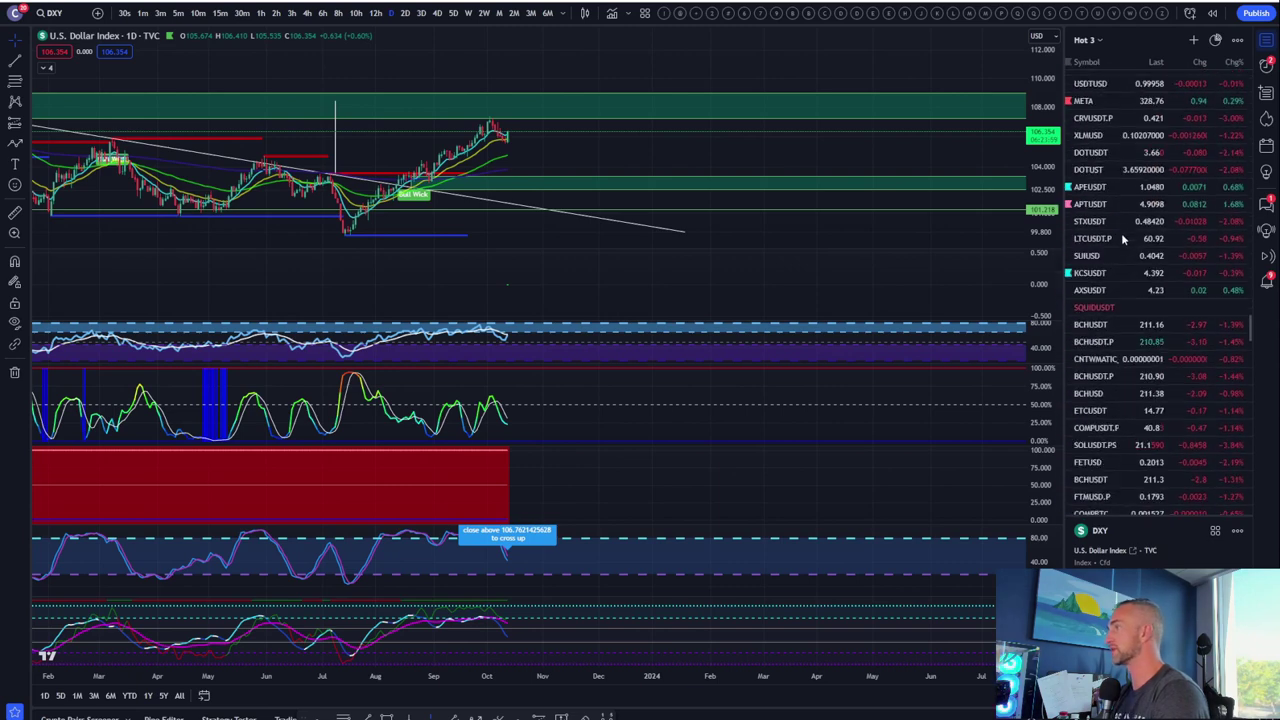
scroll(1123, 238, "down", 10)
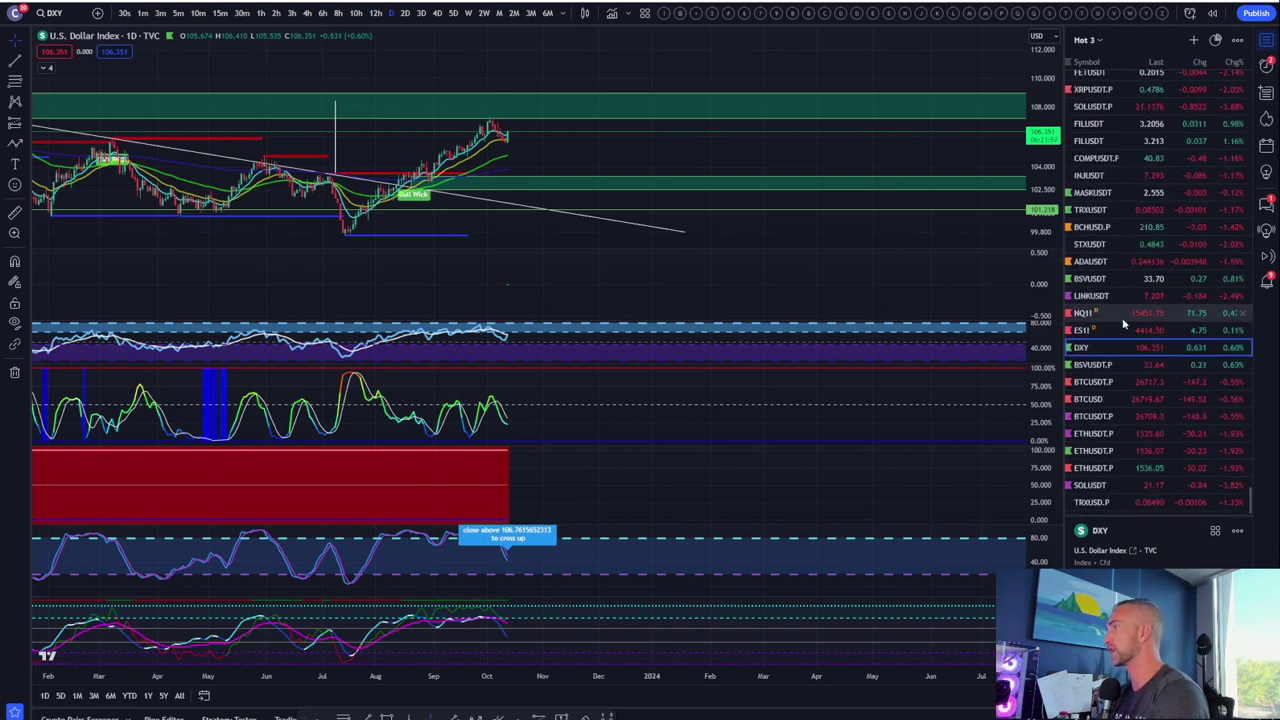
left_click(1118, 314)
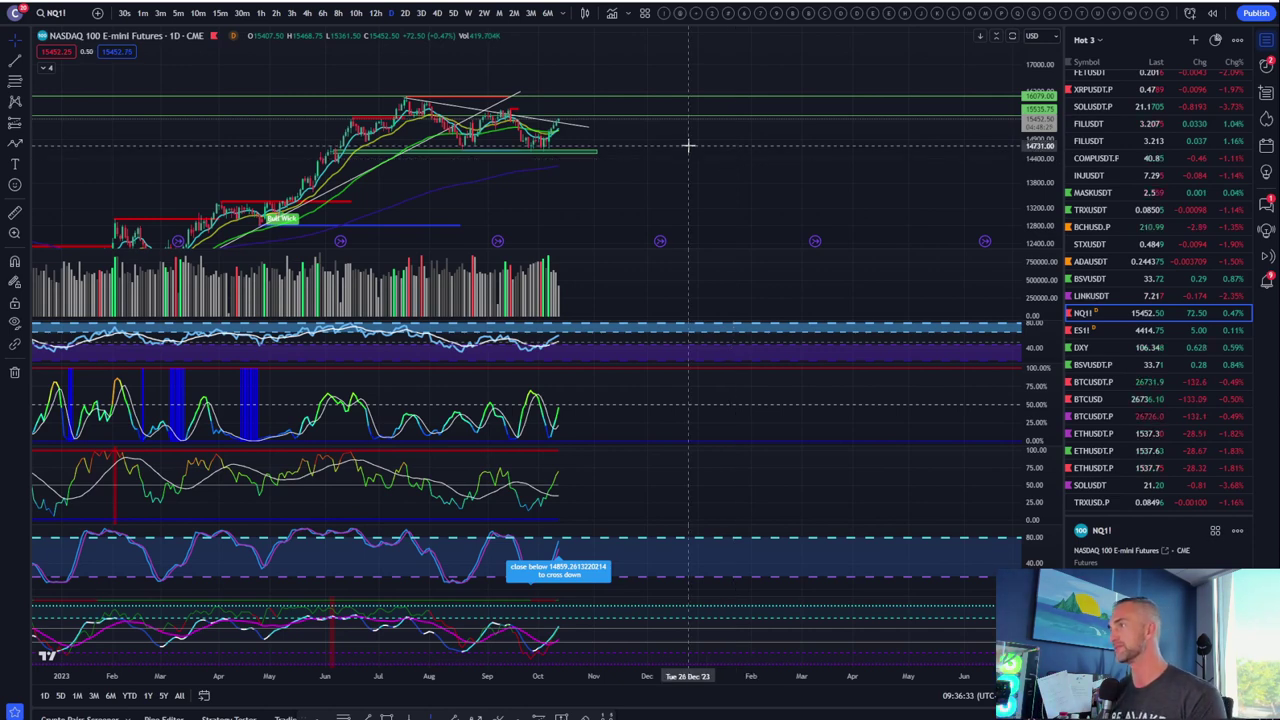
- Maximize the daily NQ1! price pane so the indicator panes are hidden
double_click(688, 145)
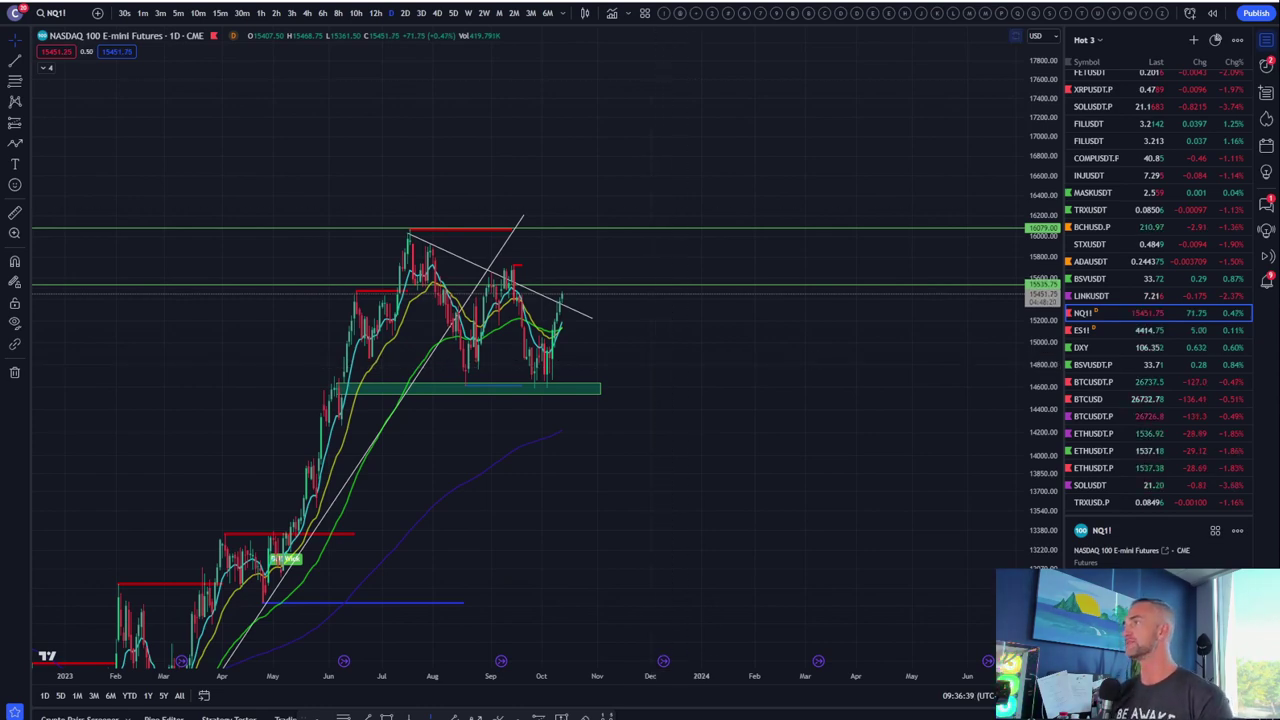
- Search Google for 'fednow' in a new browser tab
key("ctrl+t")
type("fednow")
key("Escape")
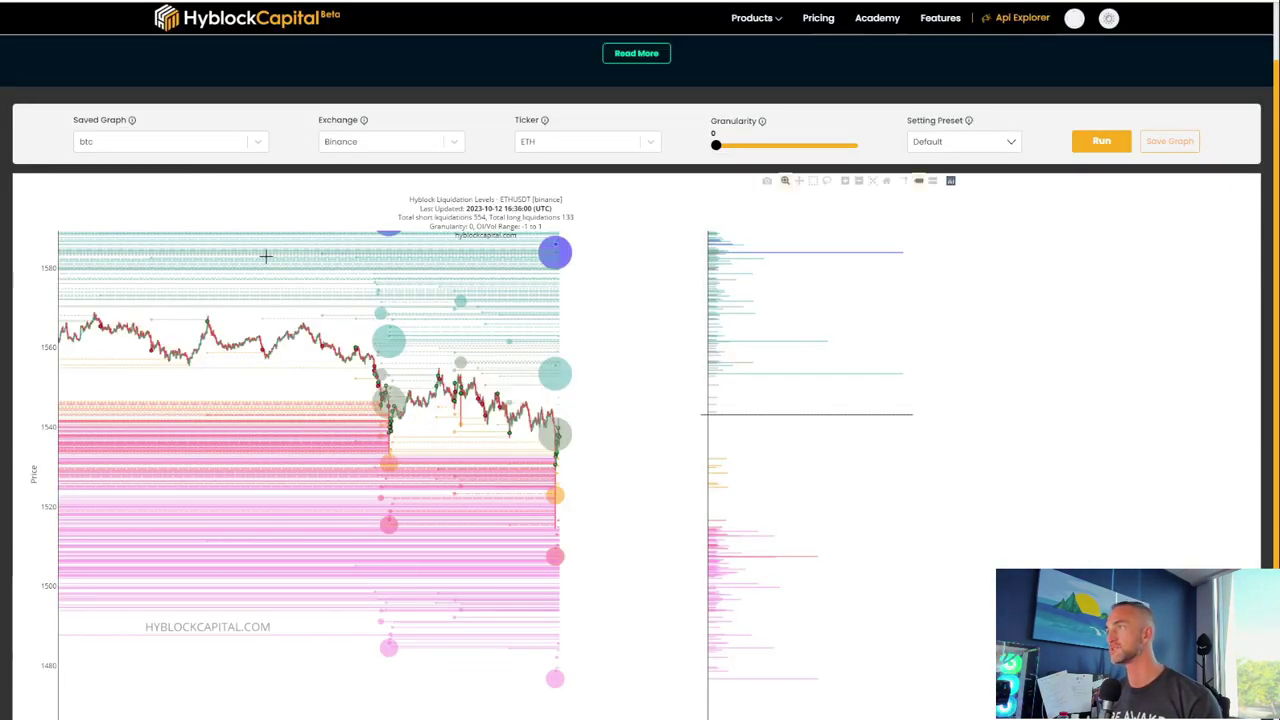
- Read the value of a large liquidation cluster on the Binance ETHUSDT heatmap
mouse_move(547, 364)
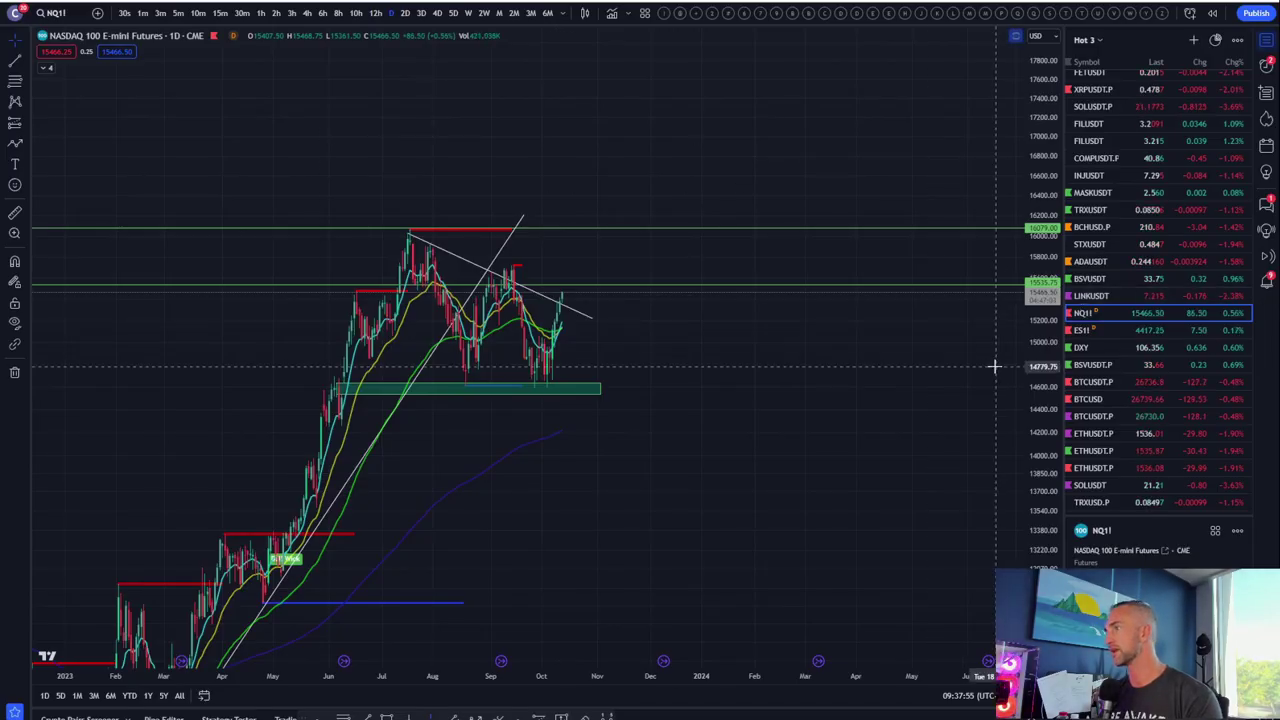
scroll(920, 366, "down", 3)
scroll(828, 368, "down", 5)
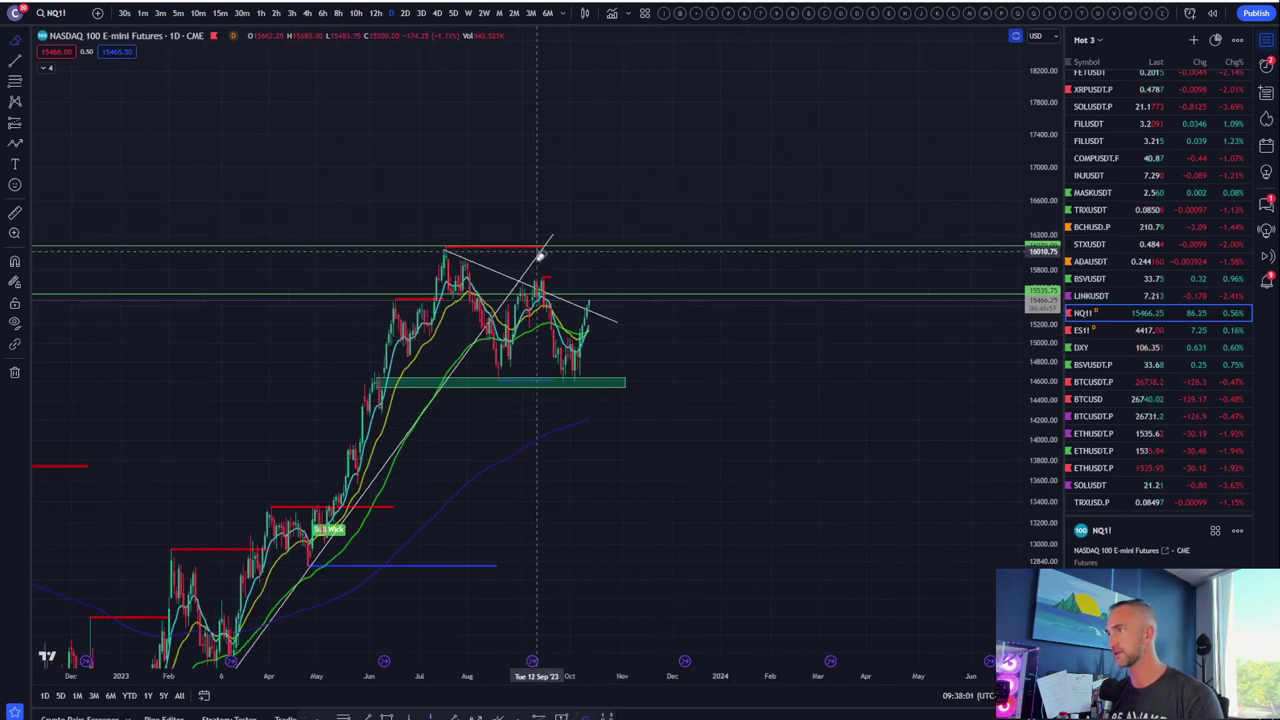
key("Delete")
left_click(570, 302)
key("Delete")
left_click(670, 247)
key("Delete")
scroll(971, 249, "up", 5)
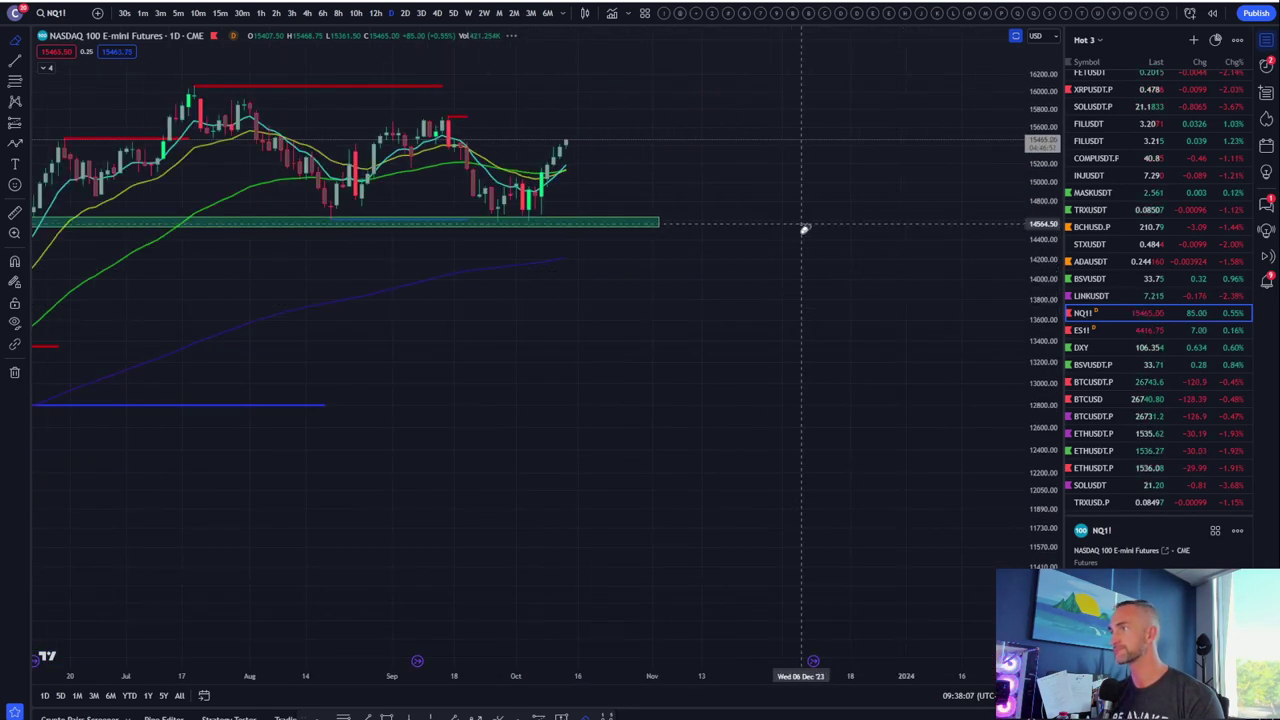
scroll(600, 300, "up", 1)
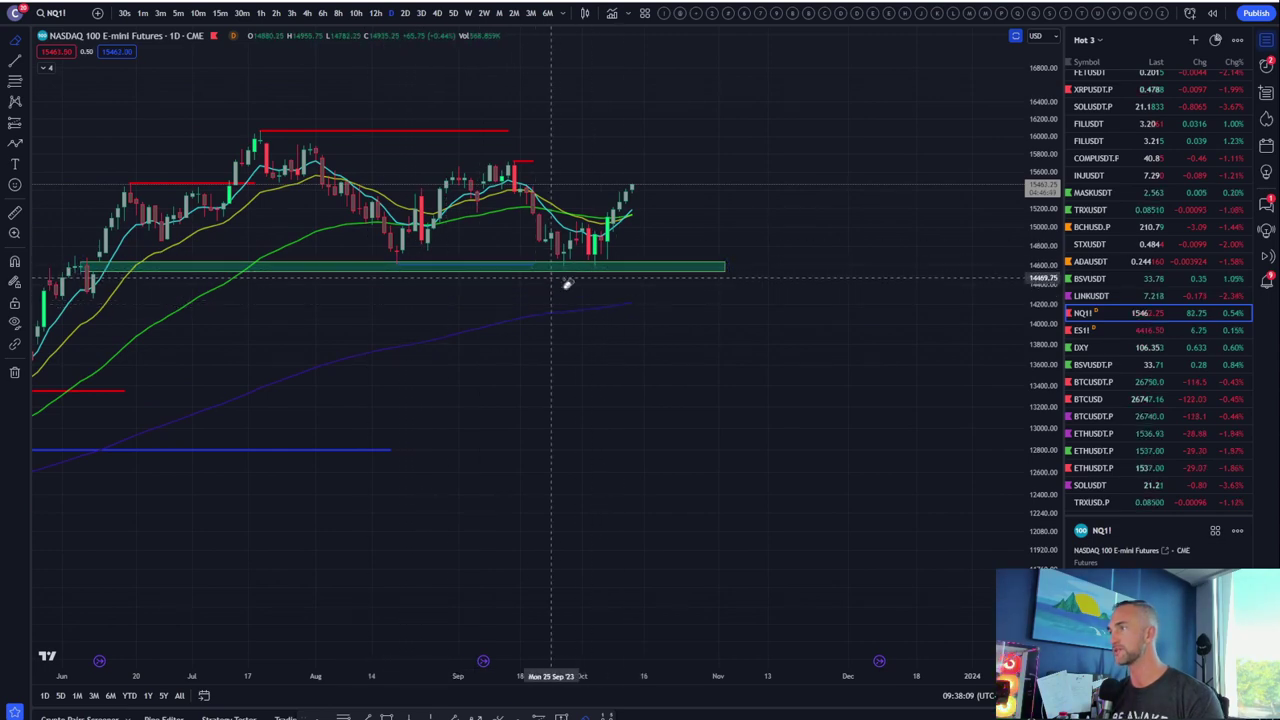
scroll(670, 308, "down", 3)
scroll(886, 320, "up", 1)
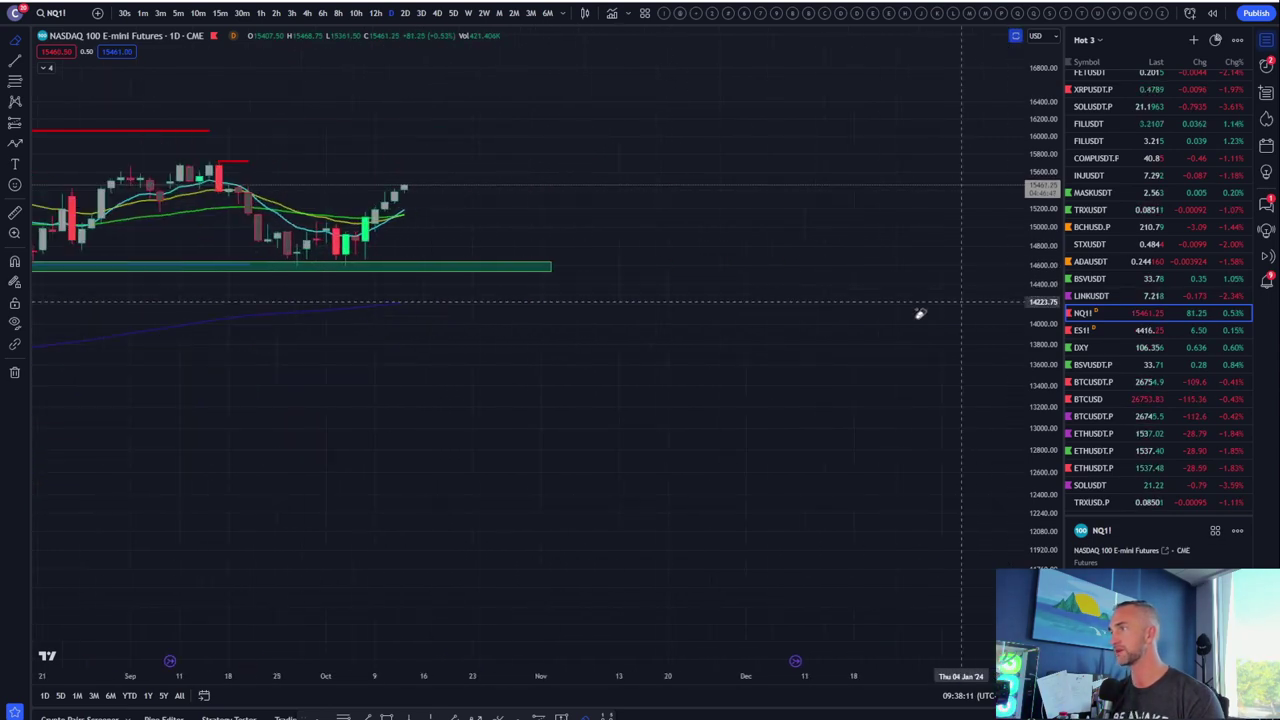
scroll(720, 426, "up", 2)
scroll(720, 426, "down", 3)
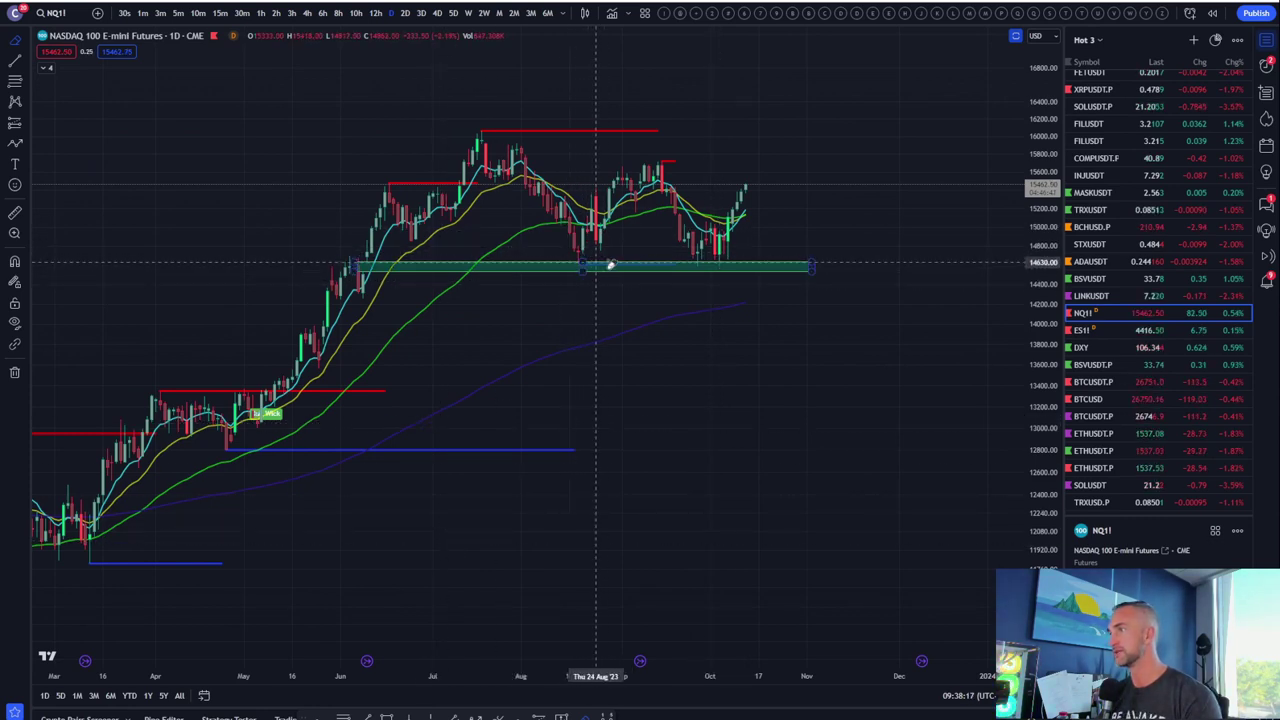
scroll(700, 300, "up", 2)
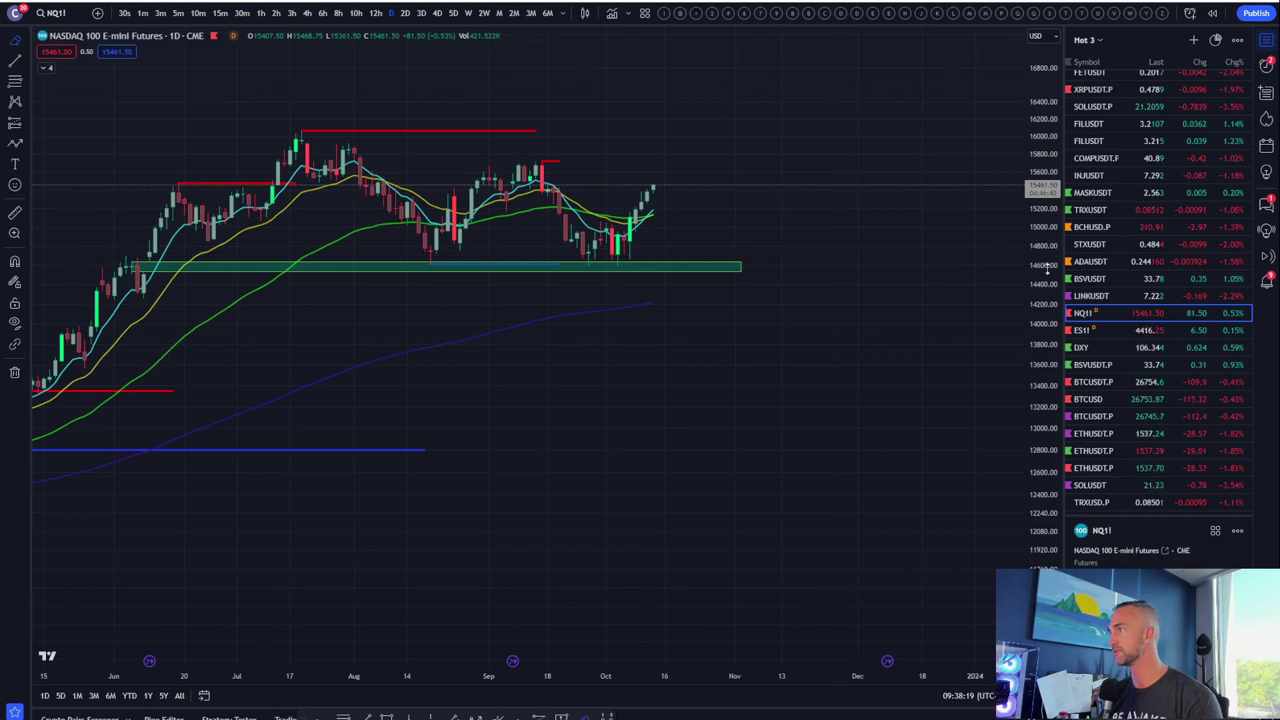
left_click_drag(1045, 307, 1045, 238)
left_click_drag(809, 246, 831, 374)
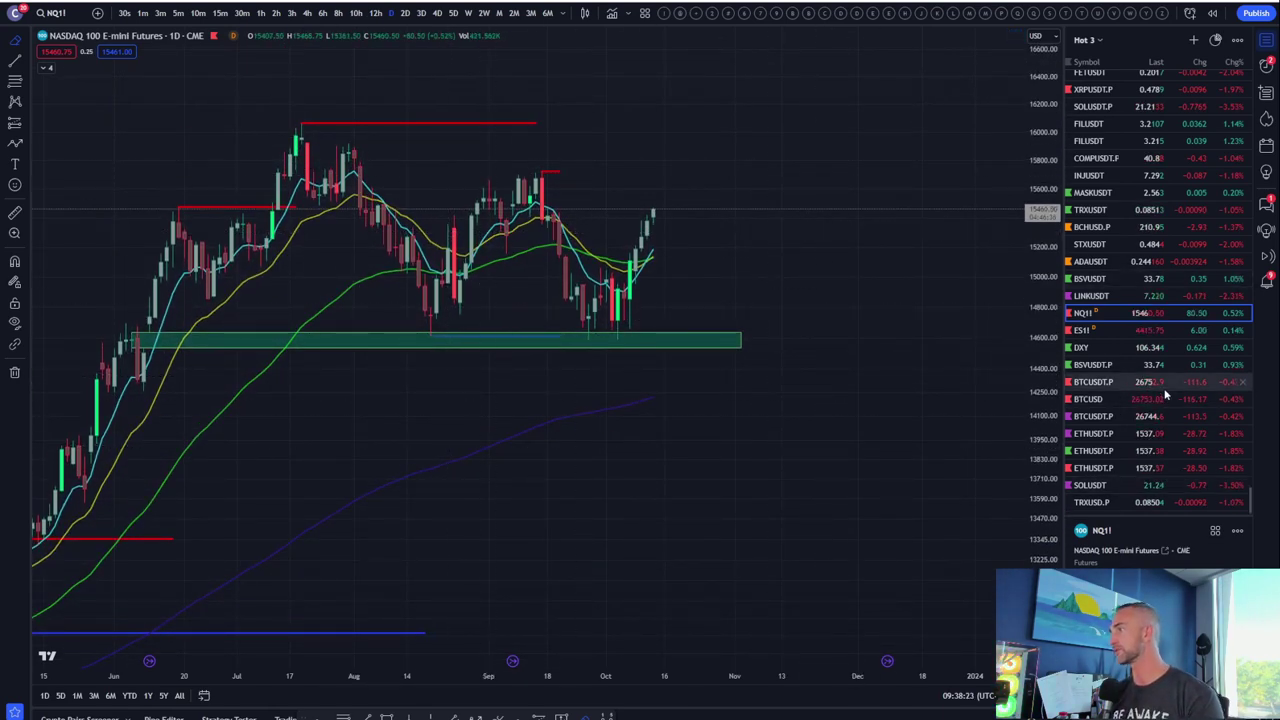
scroll(1115, 348, "up", 15)
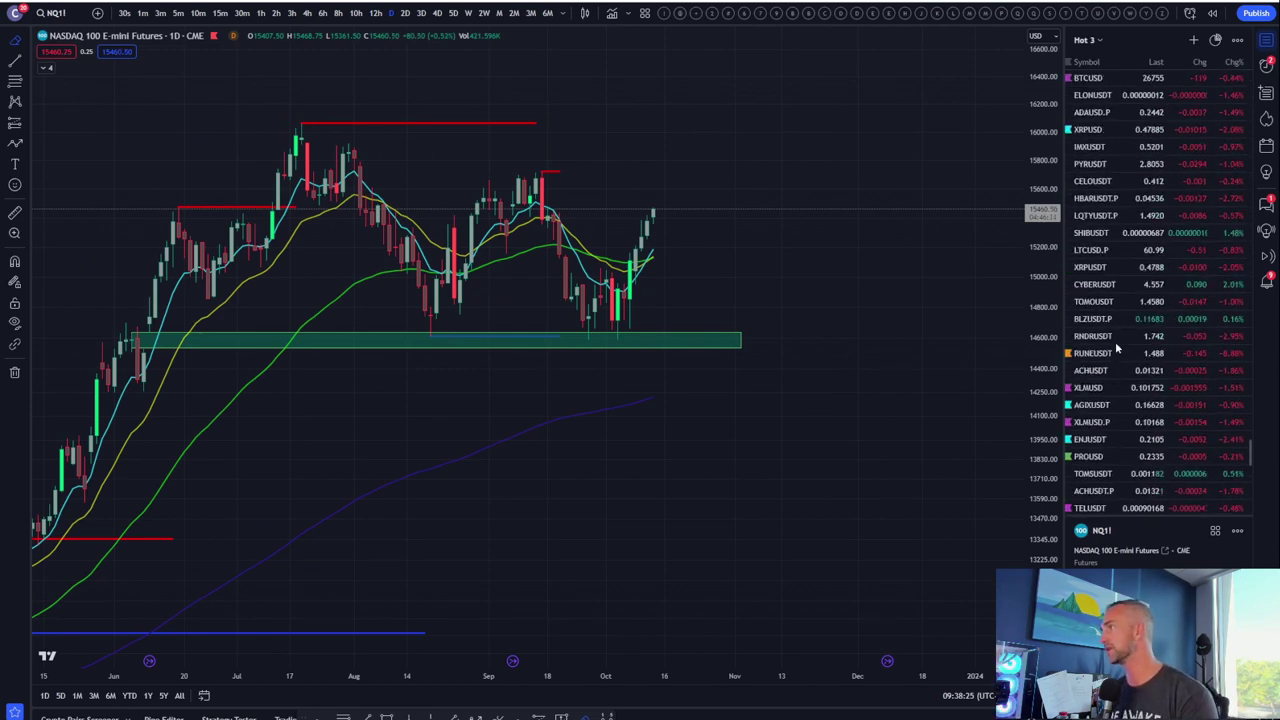
scroll(1117, 348, "up", 10)
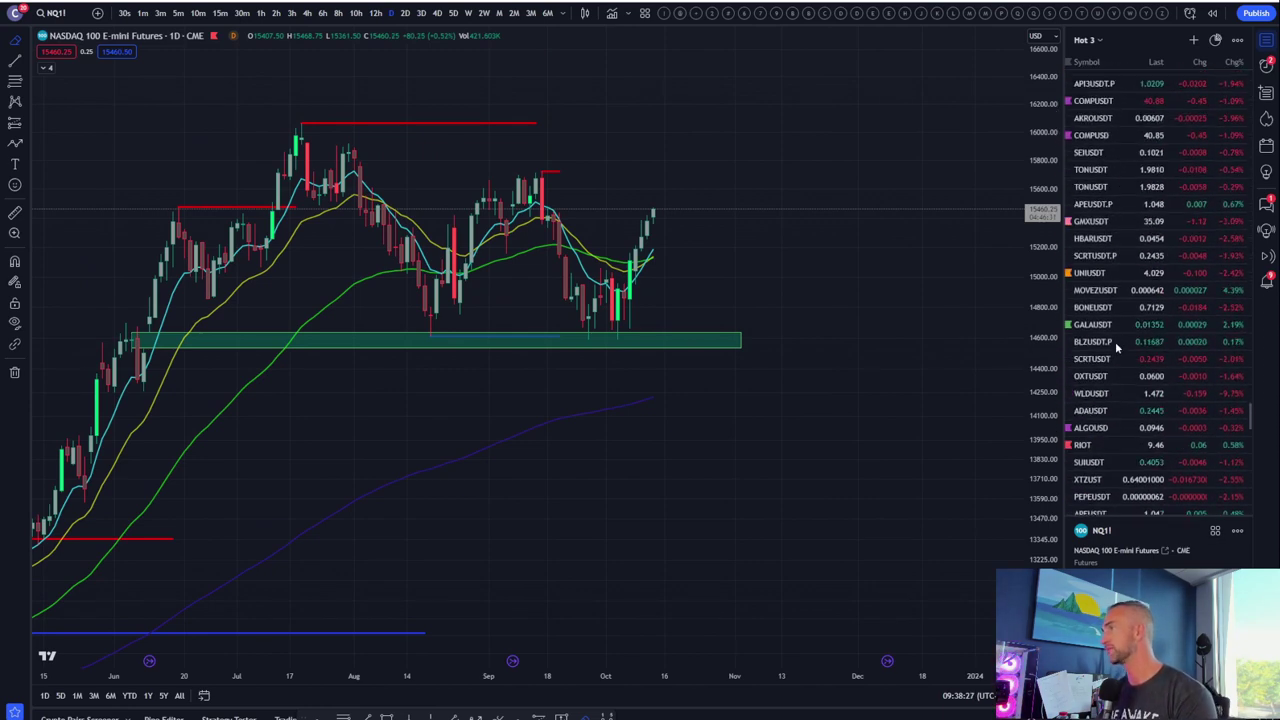
scroll(1117, 348, "up", 8)
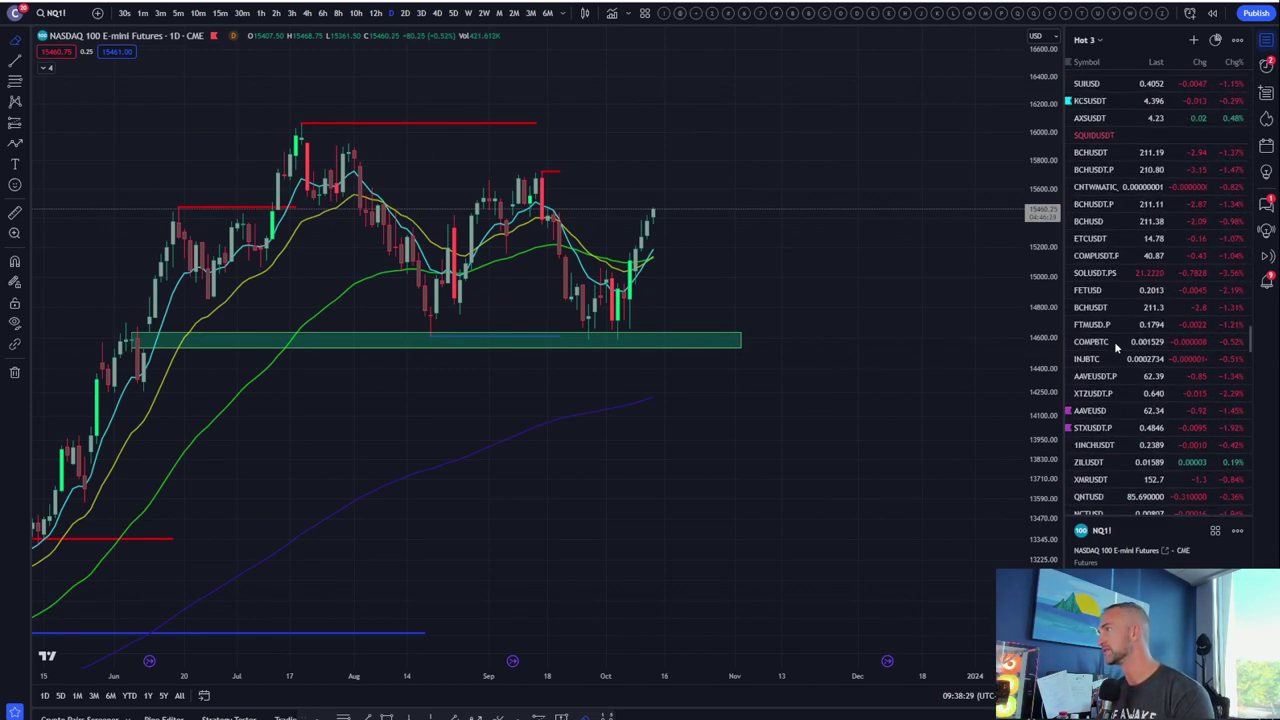
scroll(1114, 341, "up", 10)
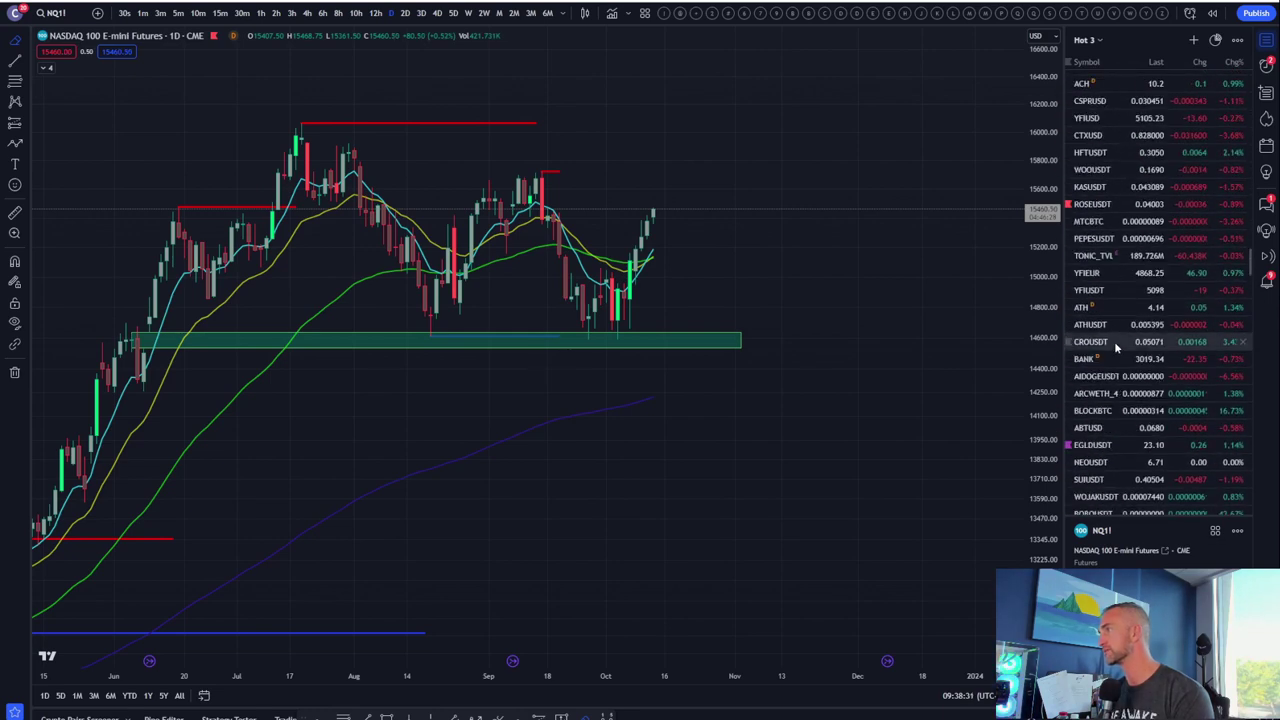
scroll(1116, 346, "up", 10)
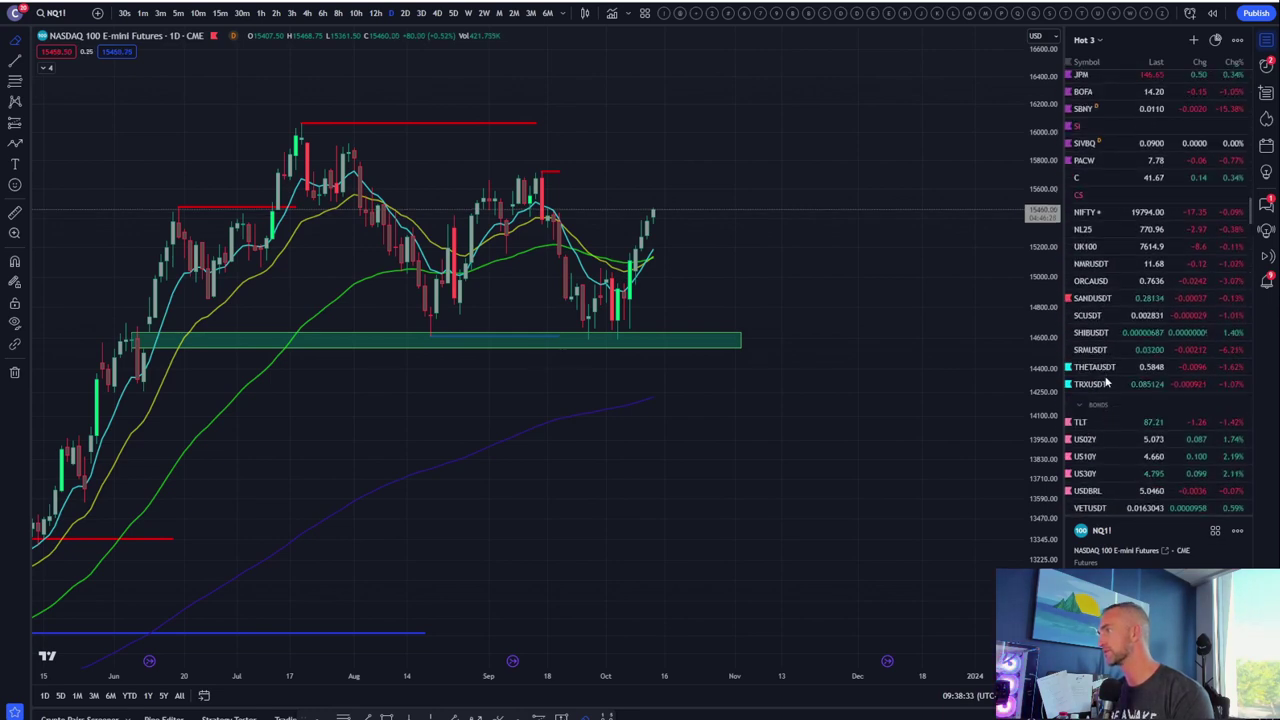
- Load the daily TLT chart and widen its price scale and history
left_click(1113, 423)
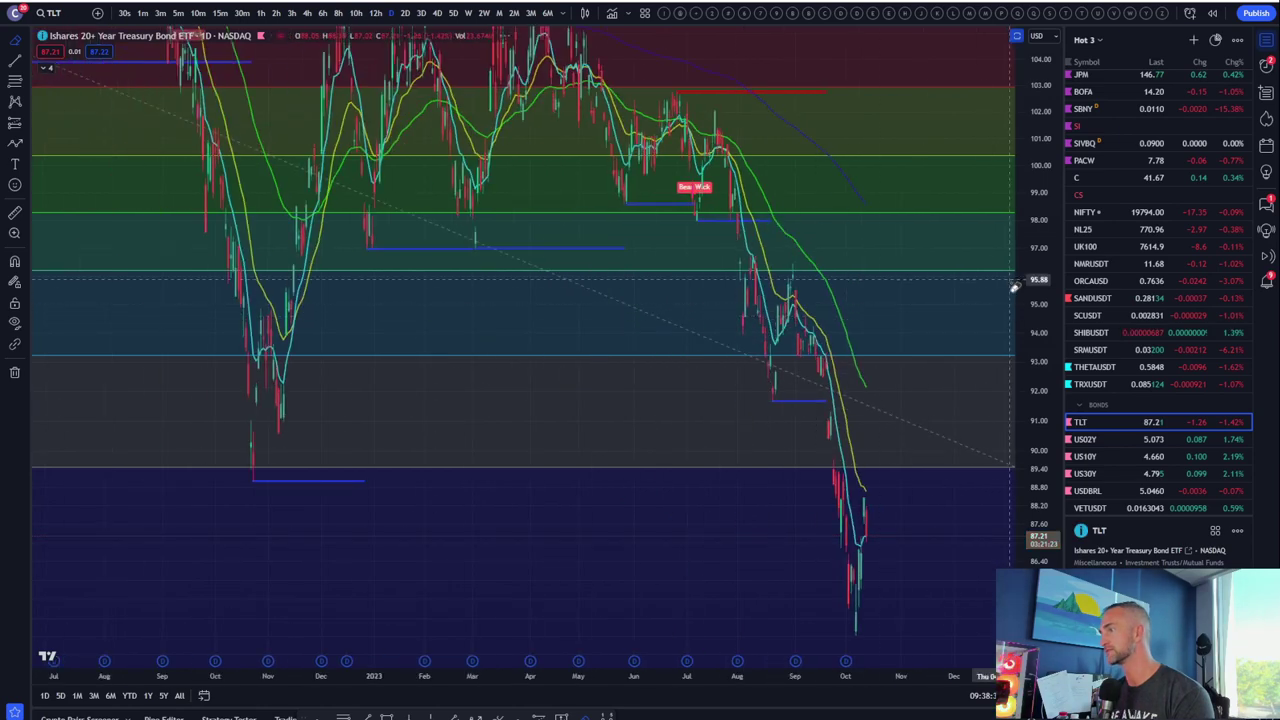
scroll(1025, 425, "down", 5)
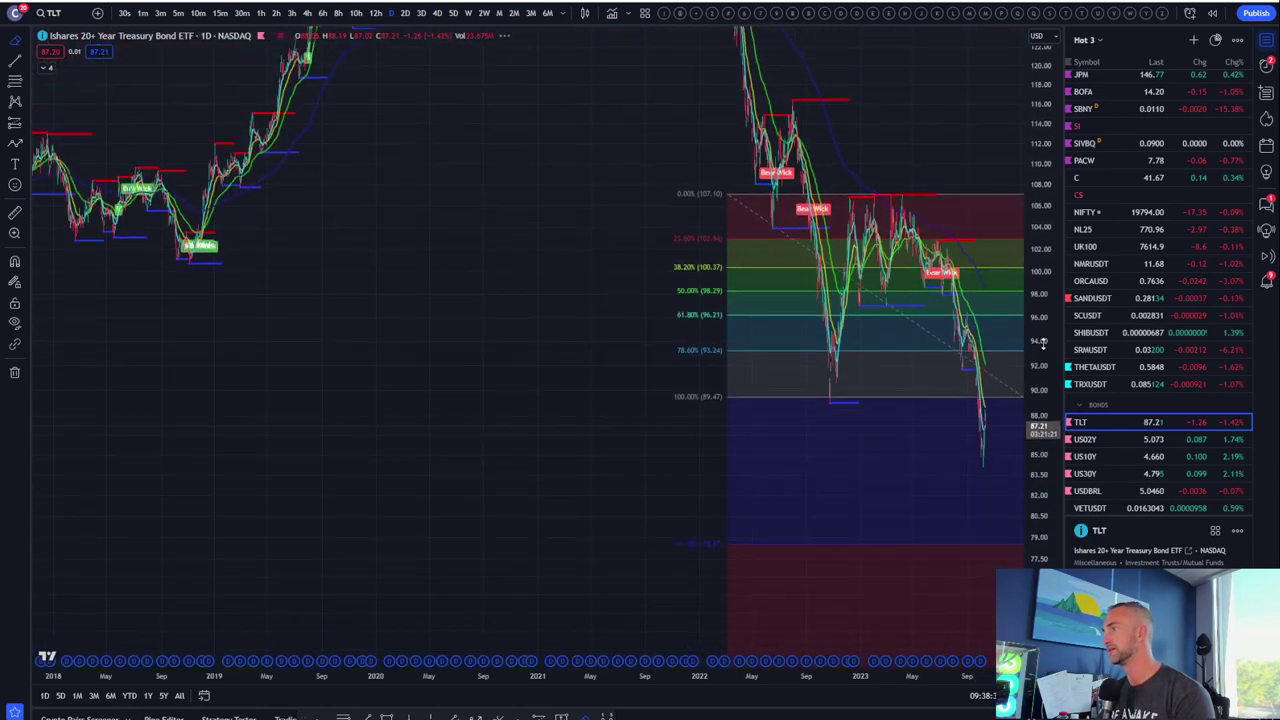
left_click_drag(1042, 343, 1042, 420)
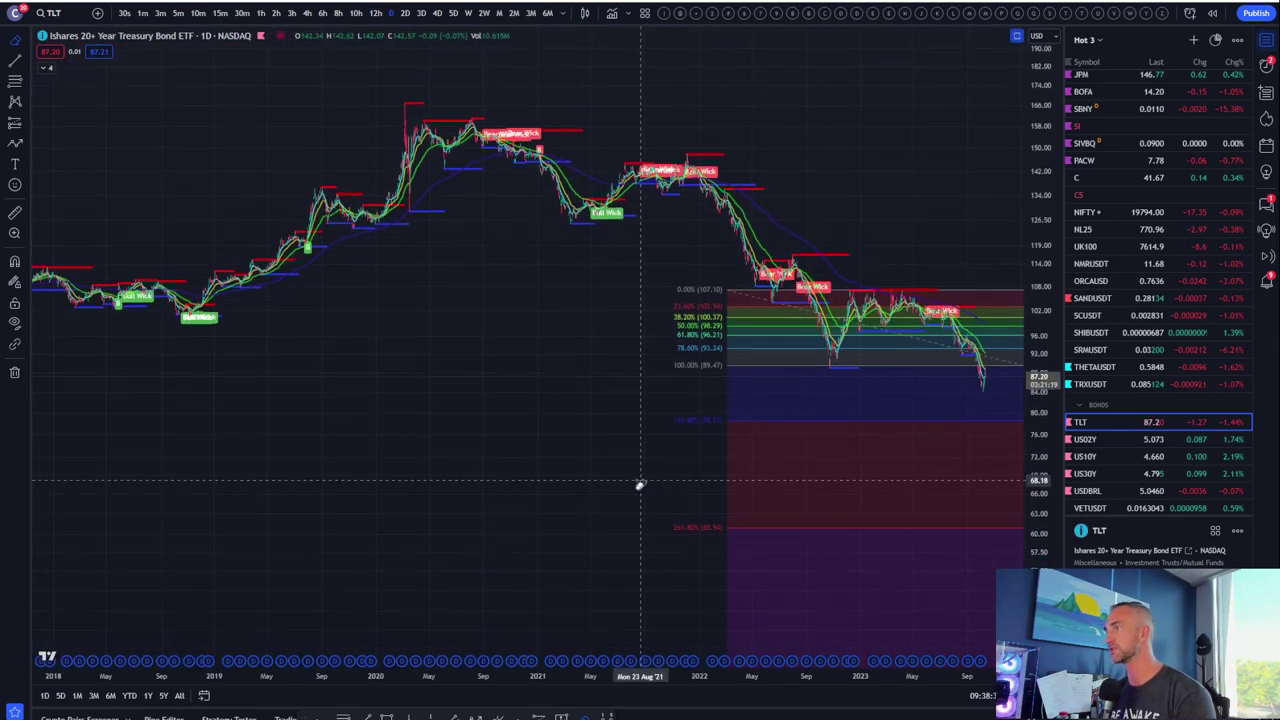
left_click_drag(597, 480, 491, 467)
scroll(491, 467, "down", 4)
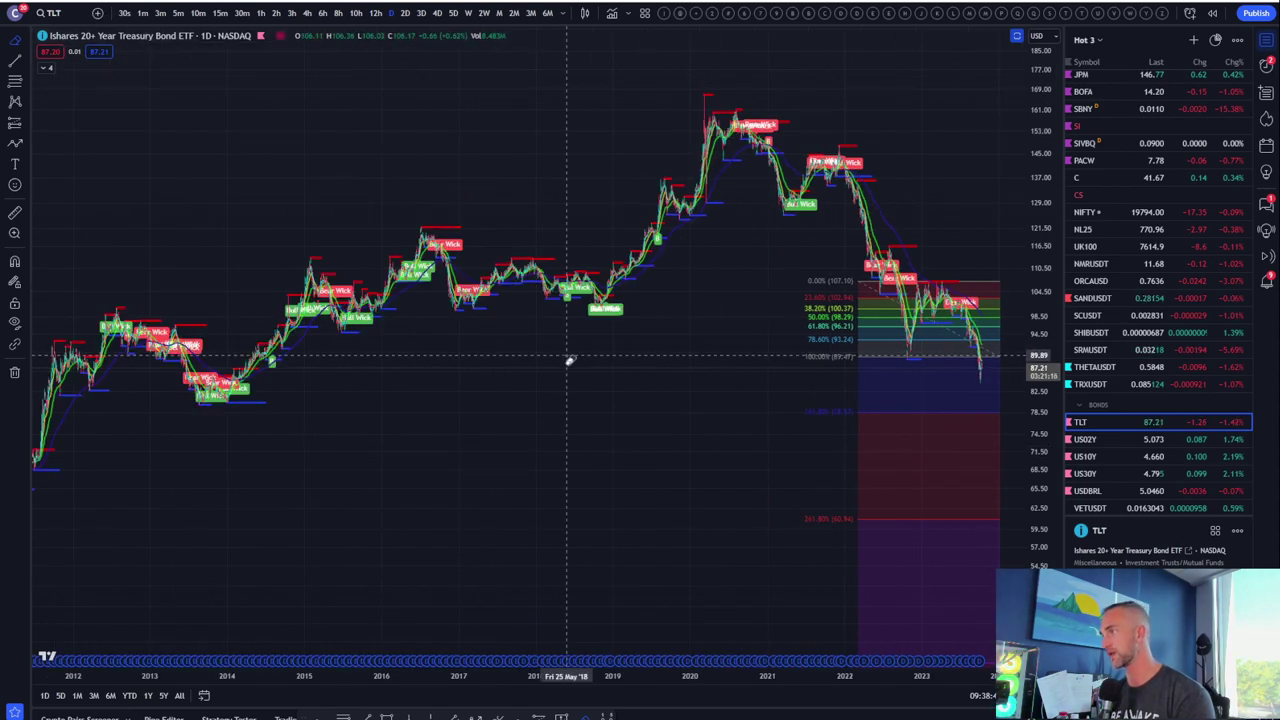
scroll(571, 362, "down", 2)
- Frame TLT's recent slide around the Fibonacci retracement levels
left_click_drag(591, 449, 590, 327)
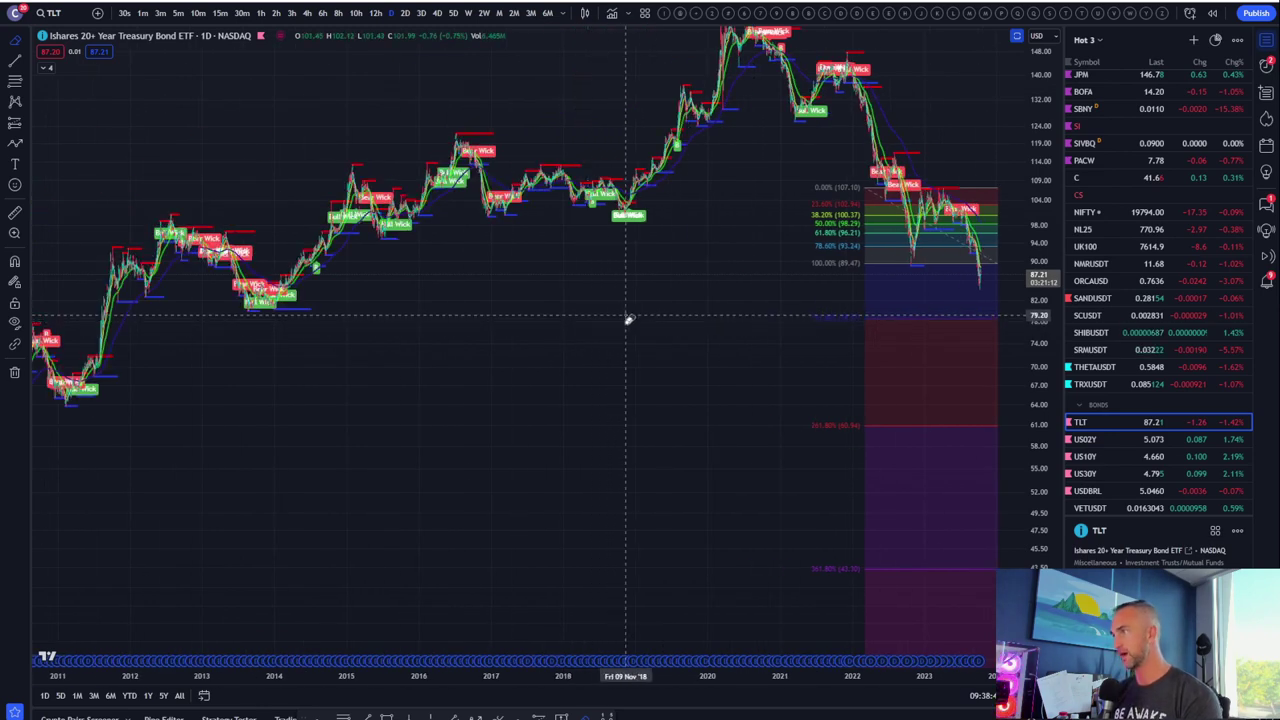
scroll(624, 320, "up", 6)
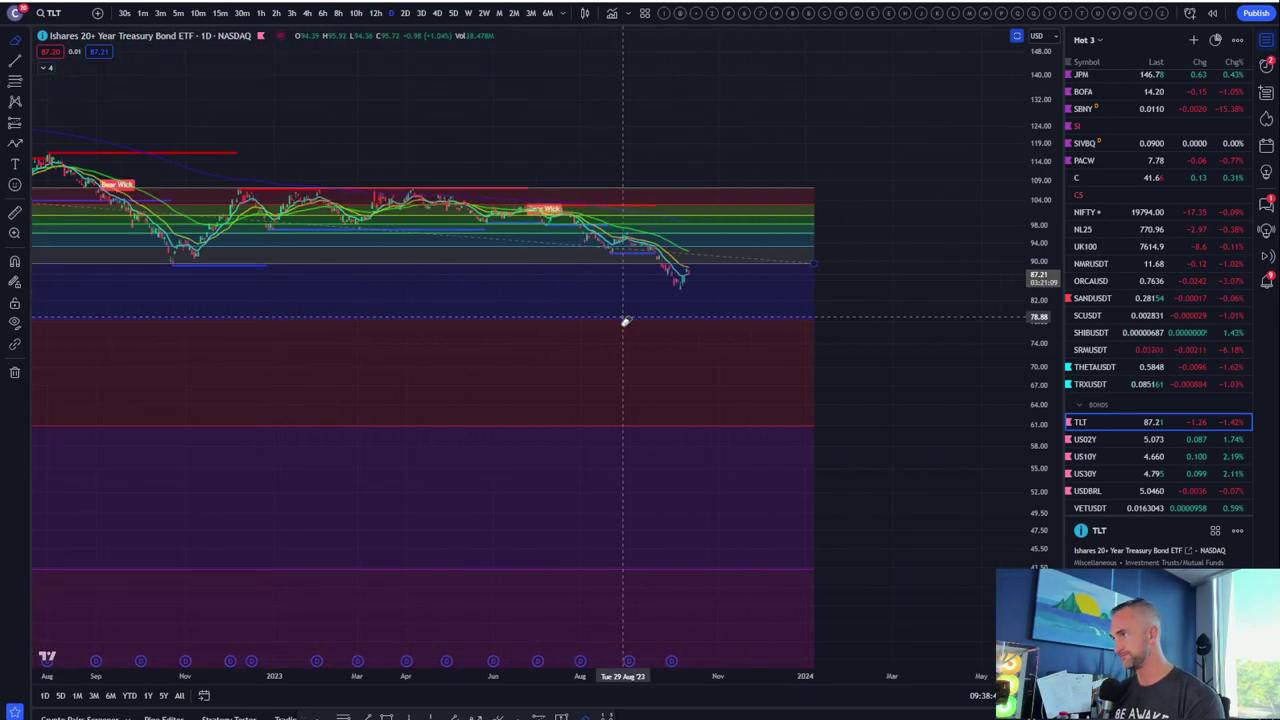
scroll(624, 320, "down", 3)
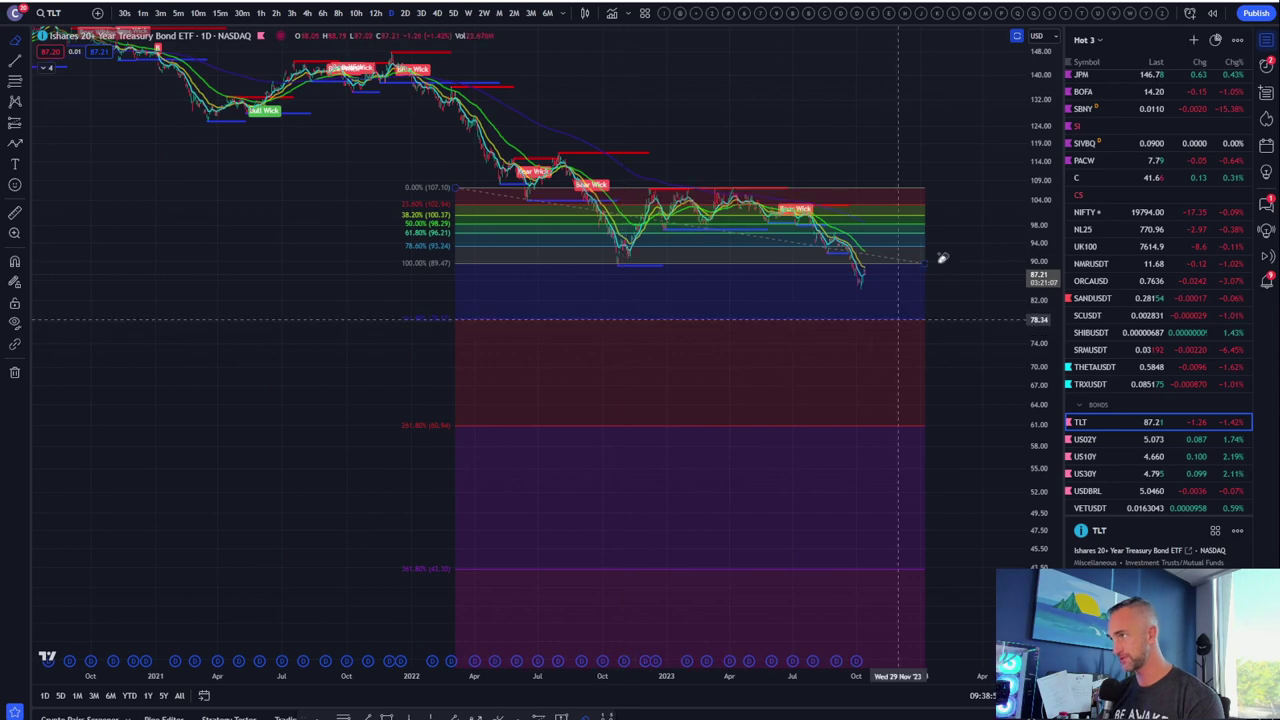
scroll(965, 358, "up", 2)
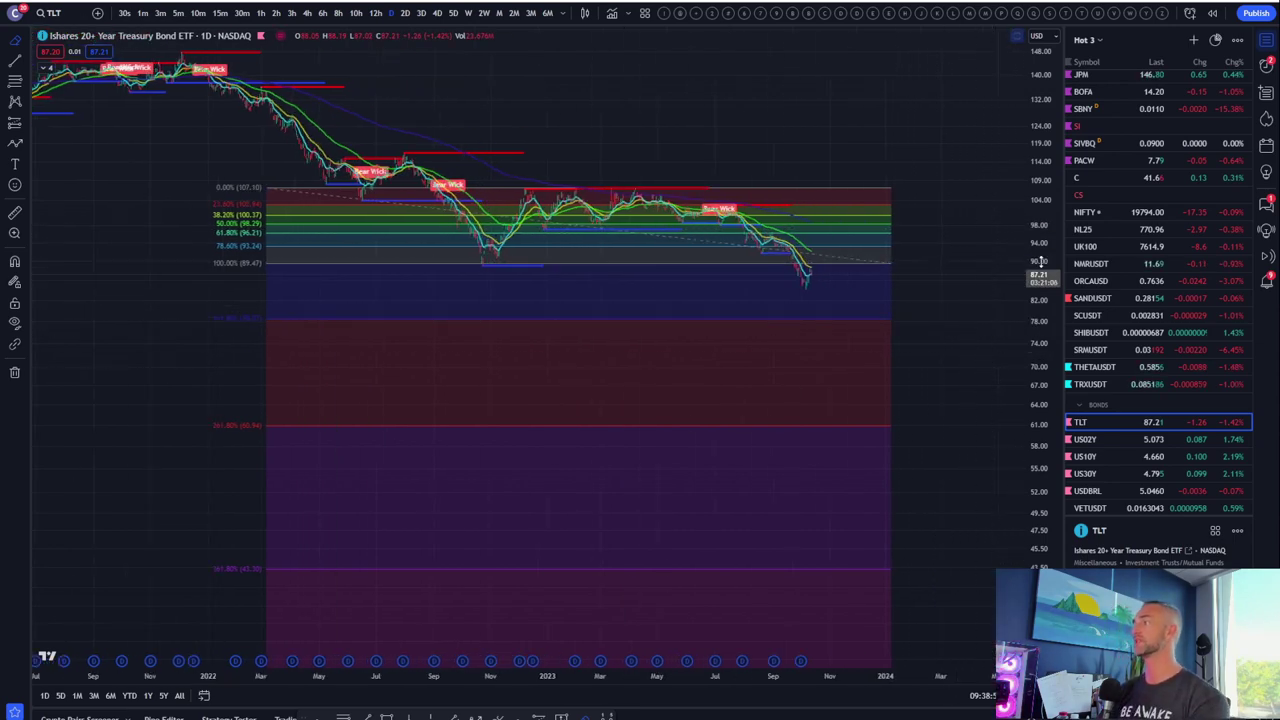
left_click_drag(1040, 262, 743, 323)
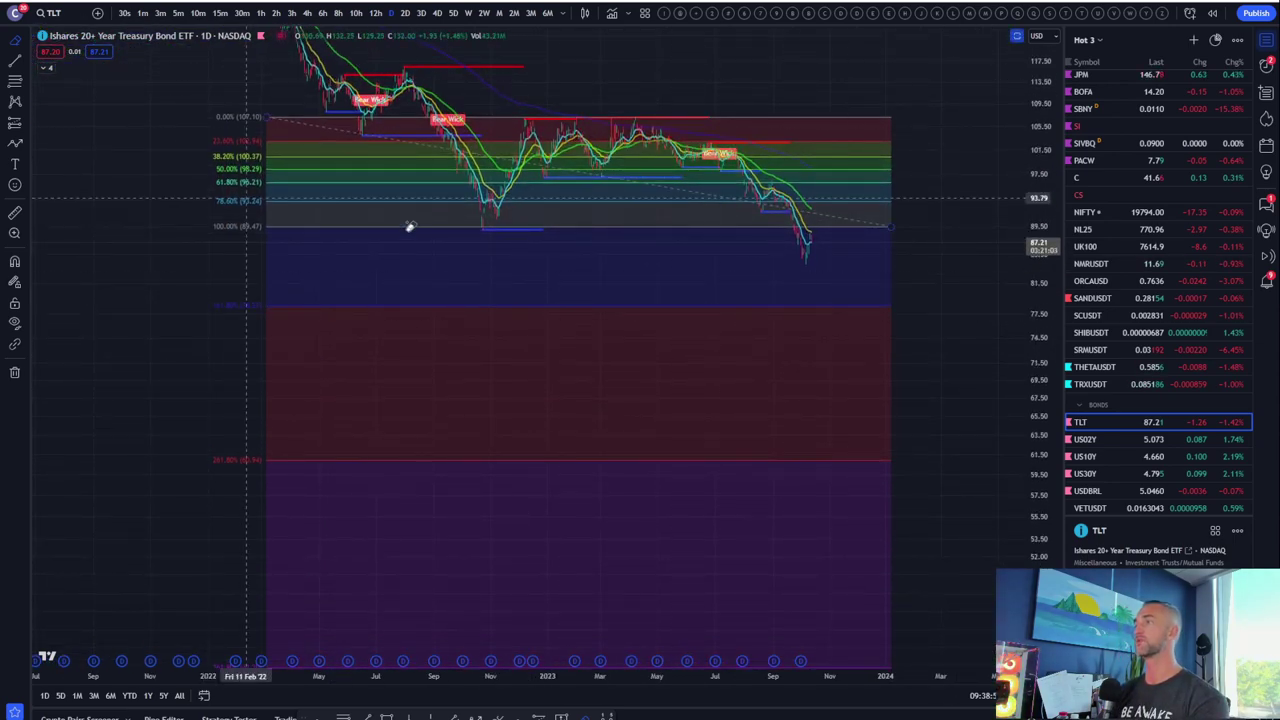
scroll(455, 280, "up", 2)
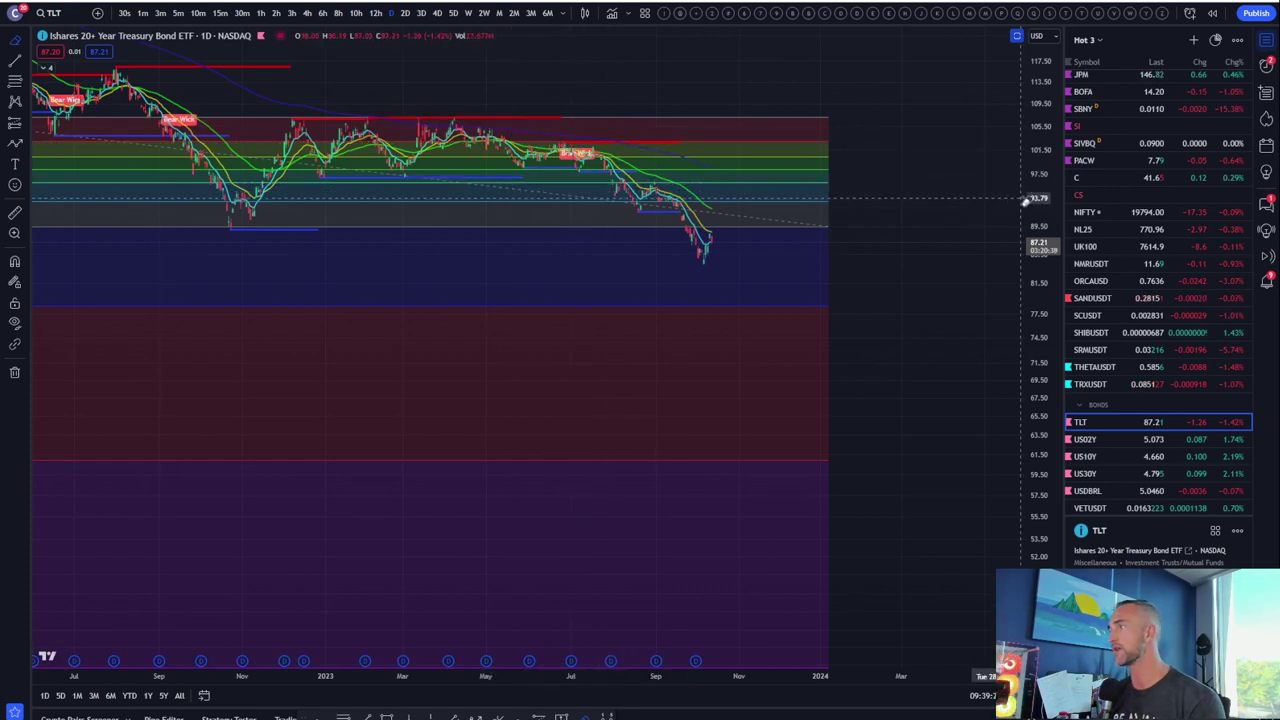
left_click_drag(1033, 192, 1034, 150)
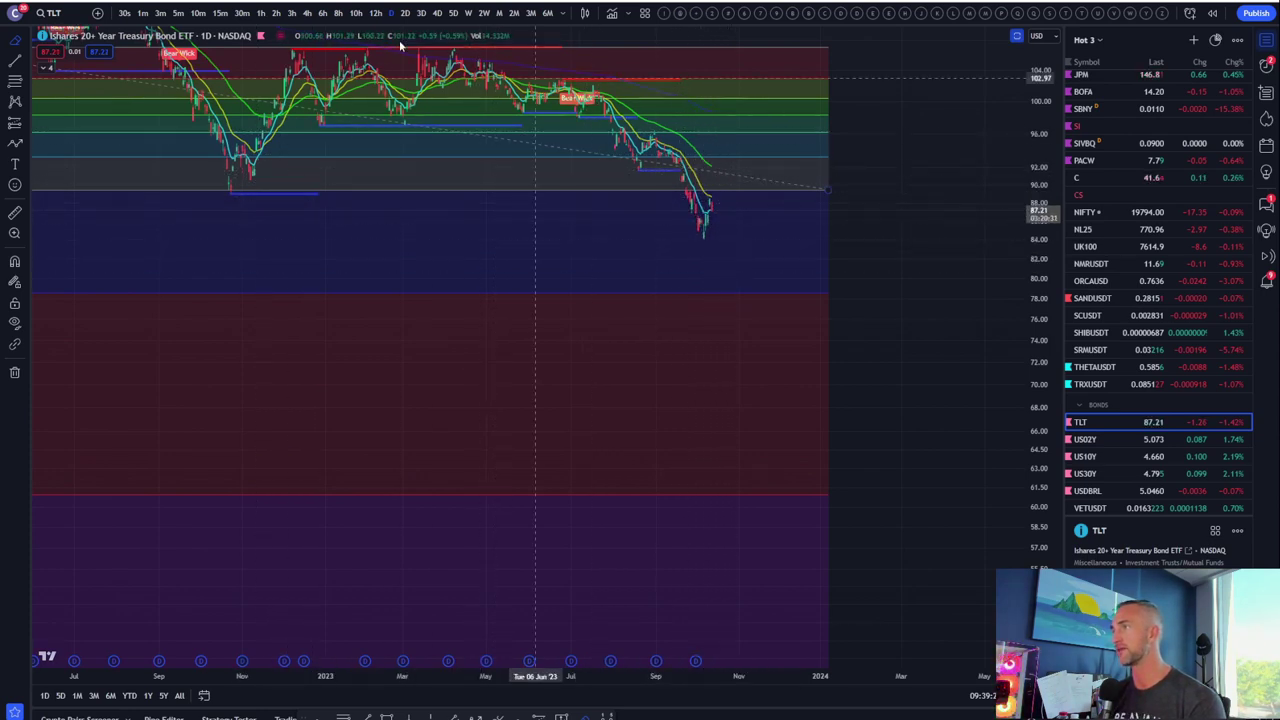
- Hide the indicator panes and auto-fit the TLT chart to its full price history
double_click(957, 129)
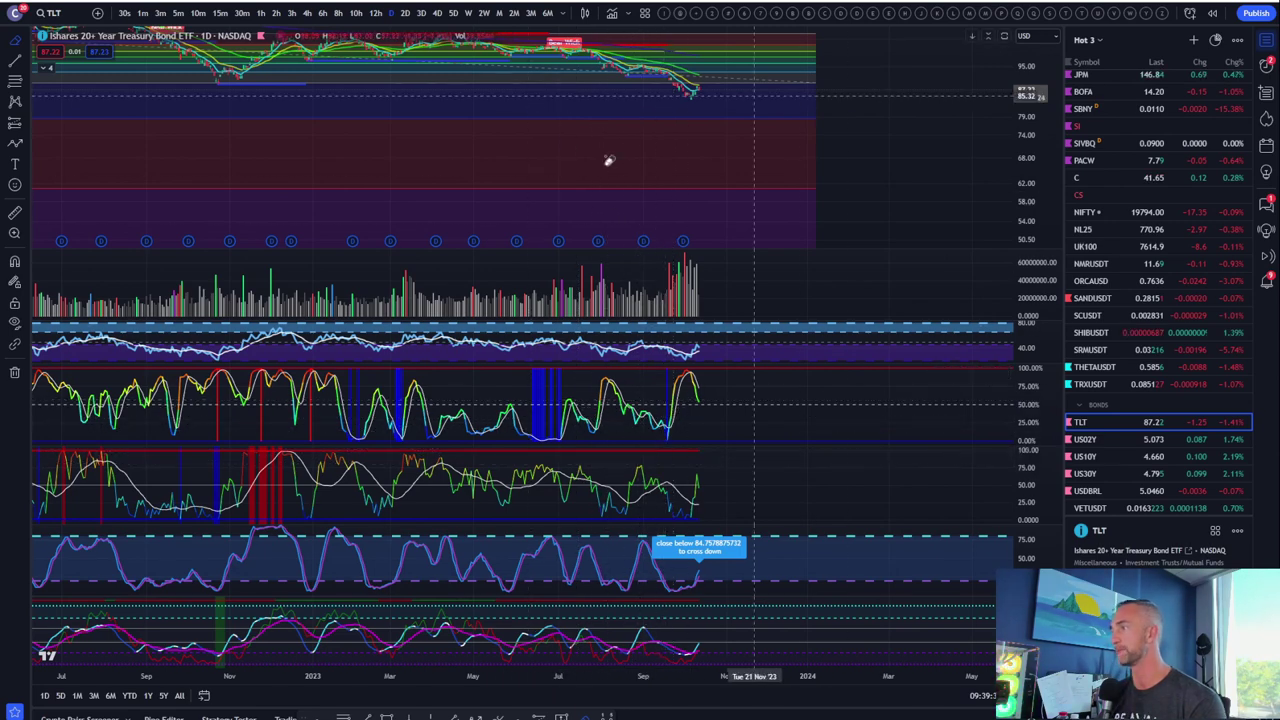
double_click(914, 116)
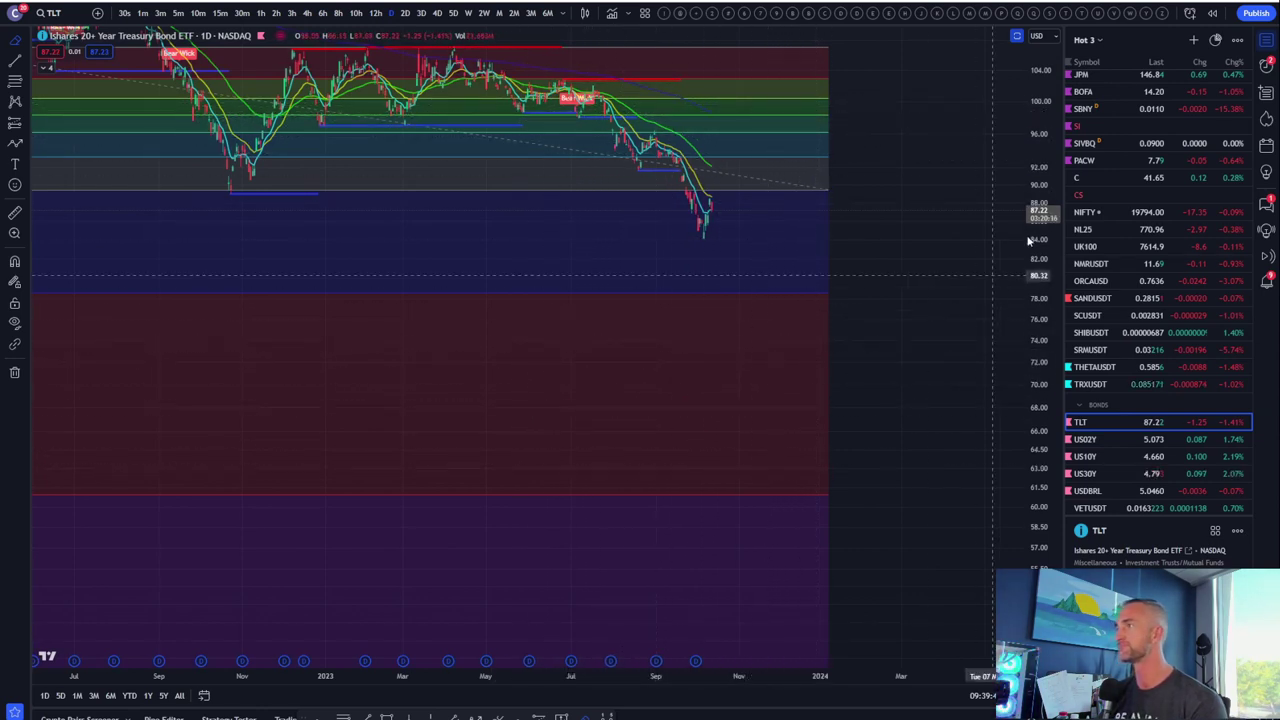
key("alt+r")
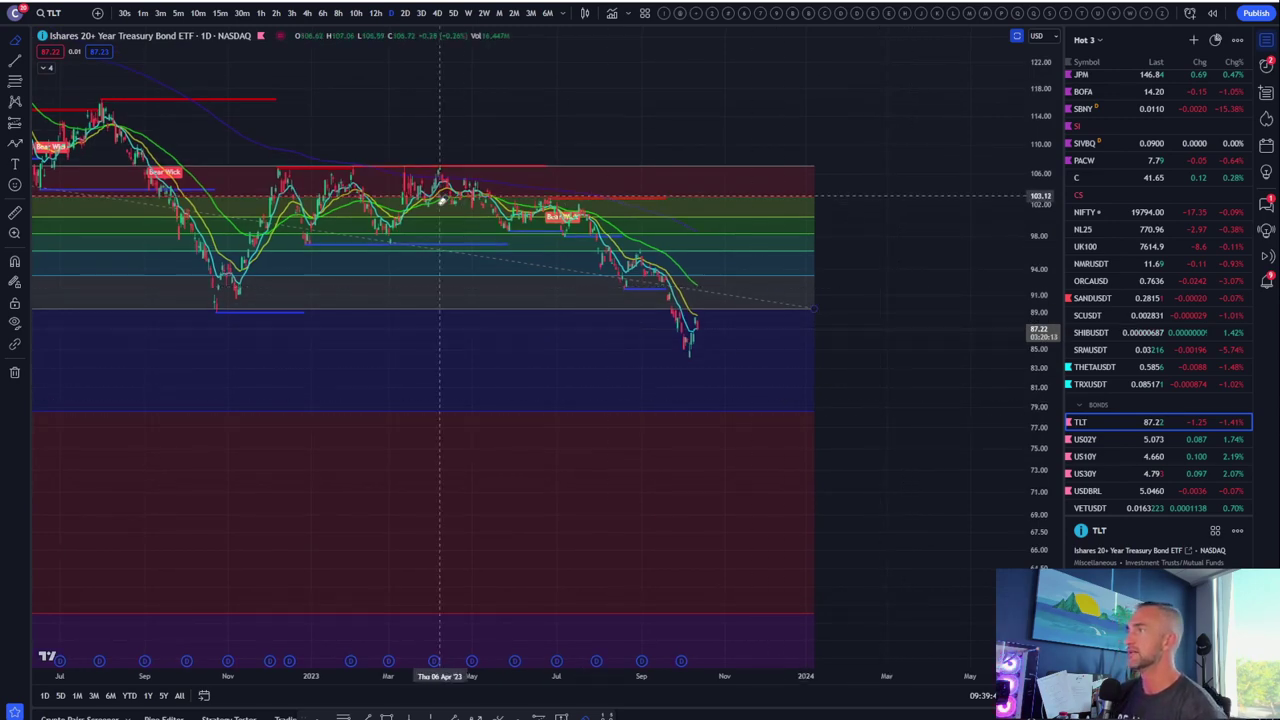
scroll(786, 408, "up", 3)
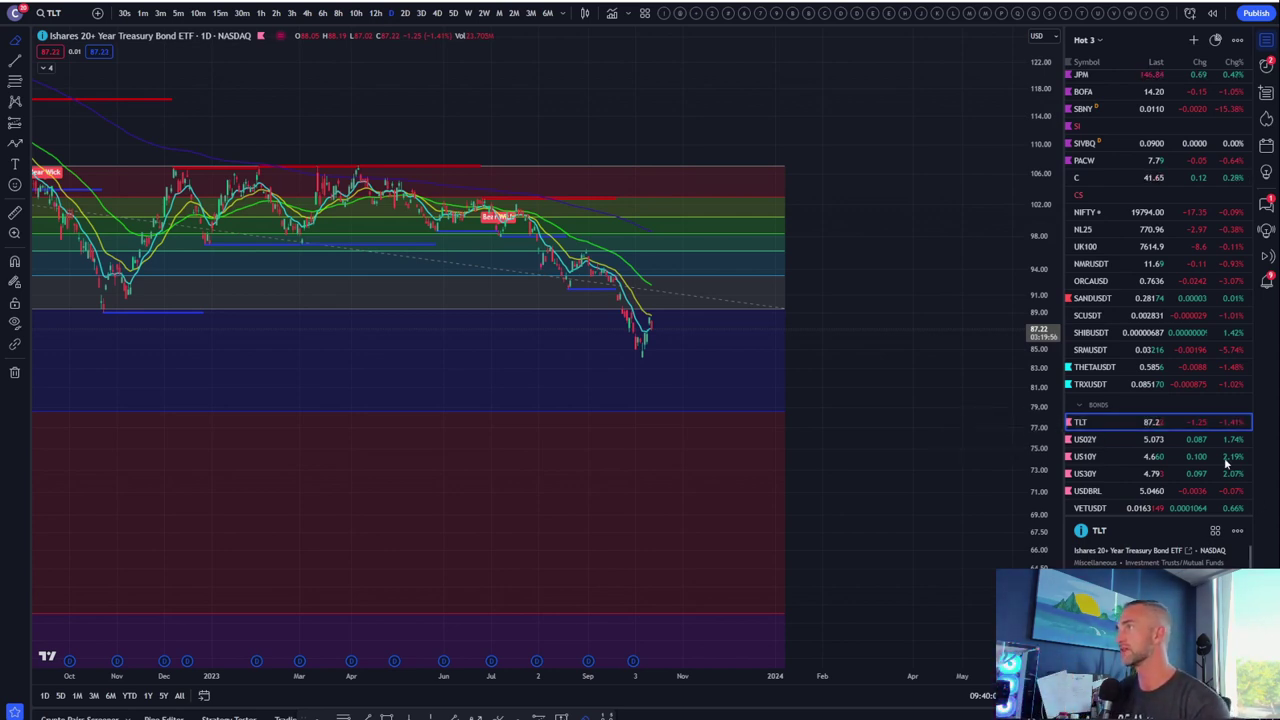
left_click_drag(543, 354, 600, 355)
scroll(900, 423, "up", 5)
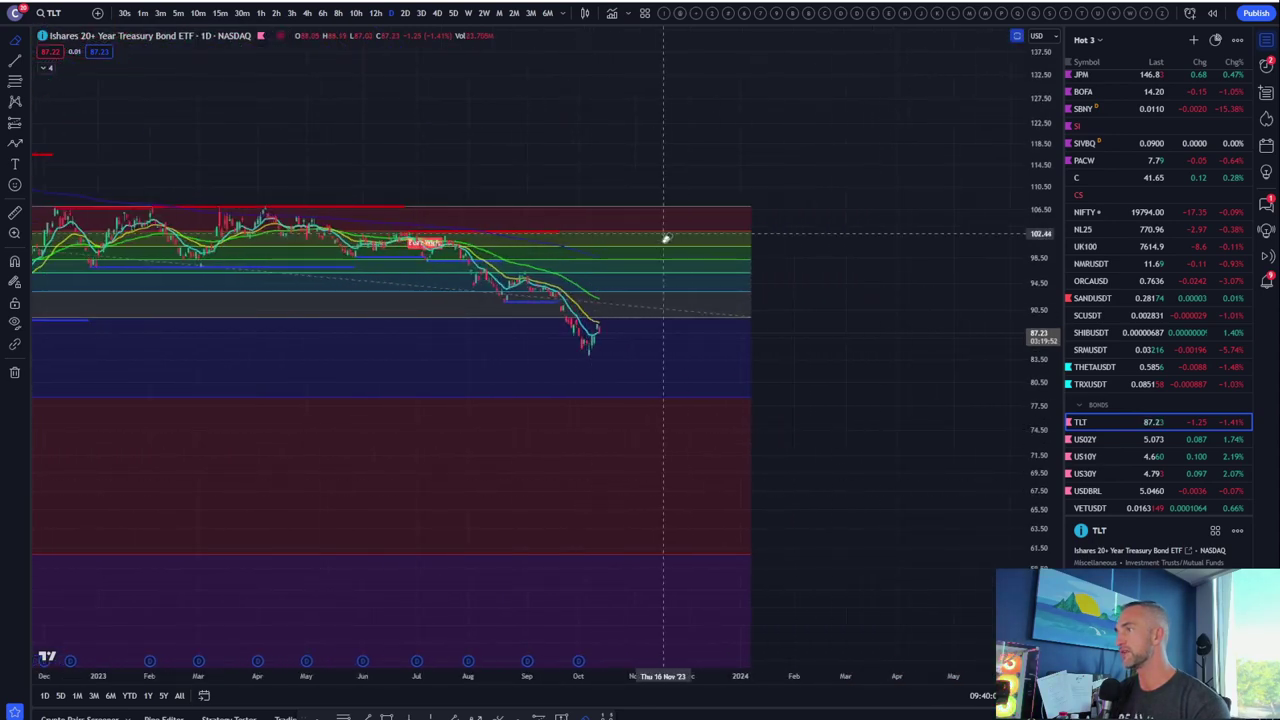
scroll(657, 266, "down", 3)
- Delete the Fibonacci retracement from the TLT chart
key("Delete")
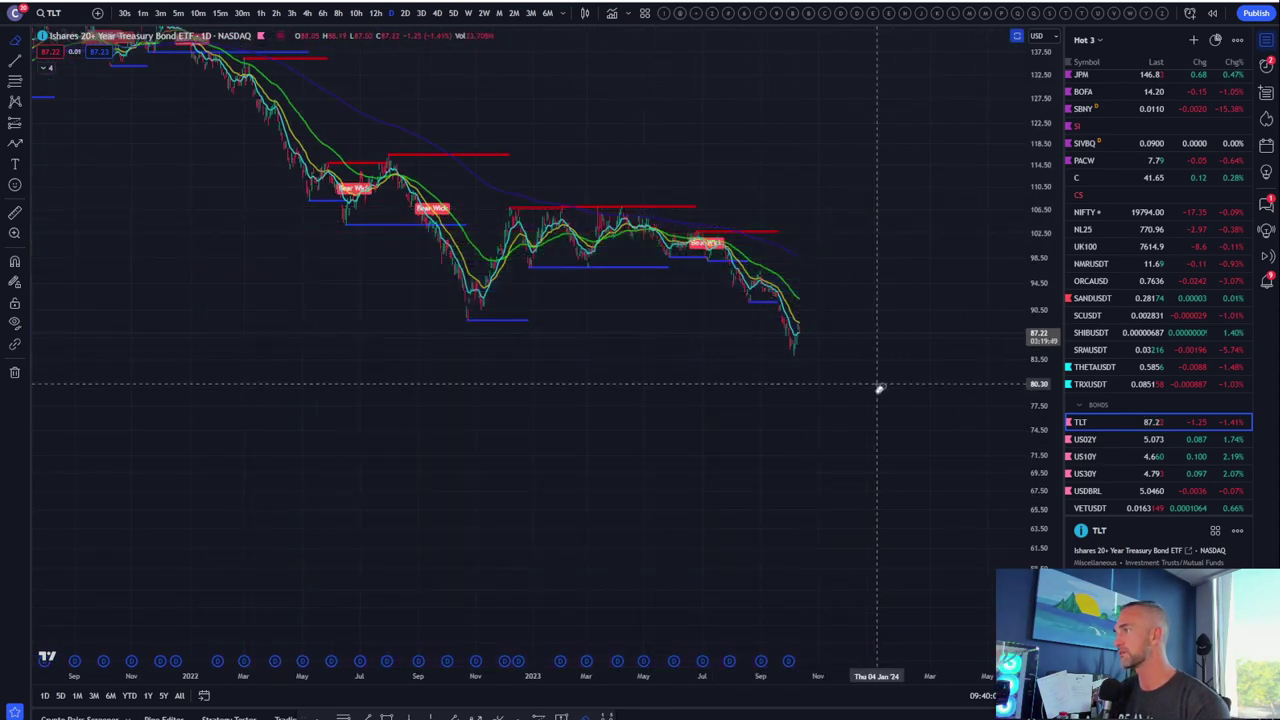
scroll(878, 388, "up", 2)
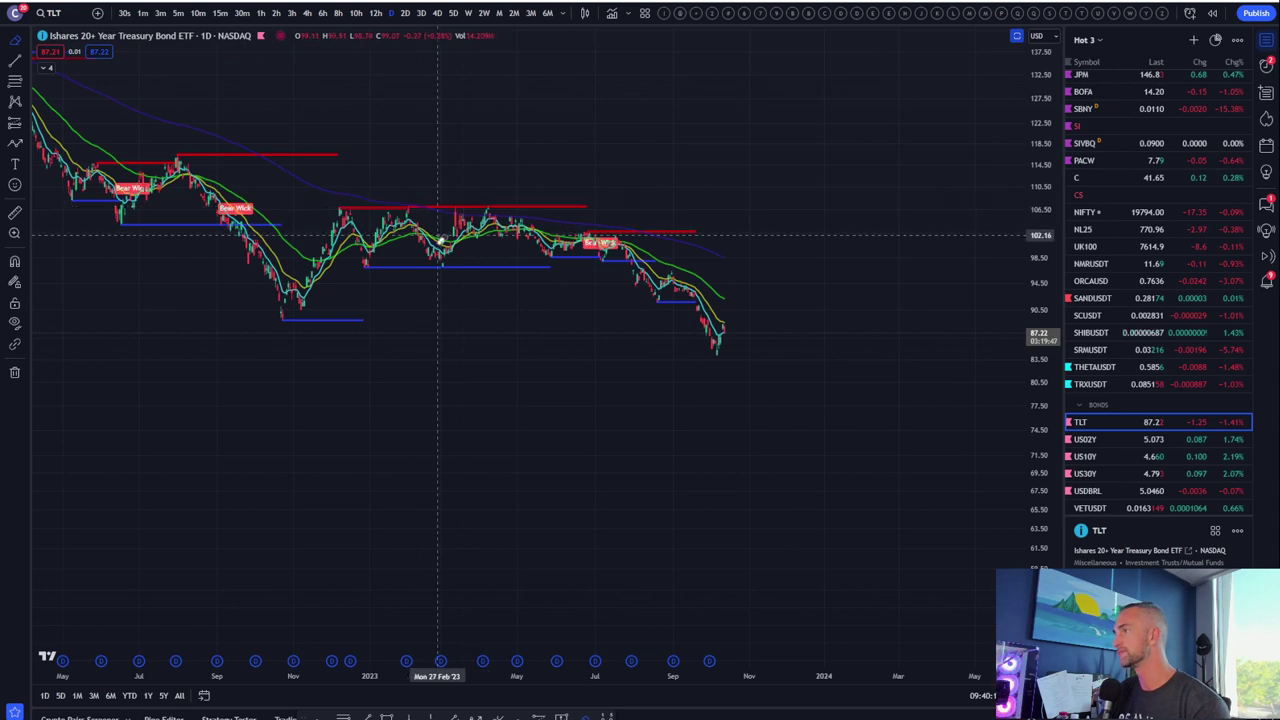
scroll(740, 274, "down", 2)
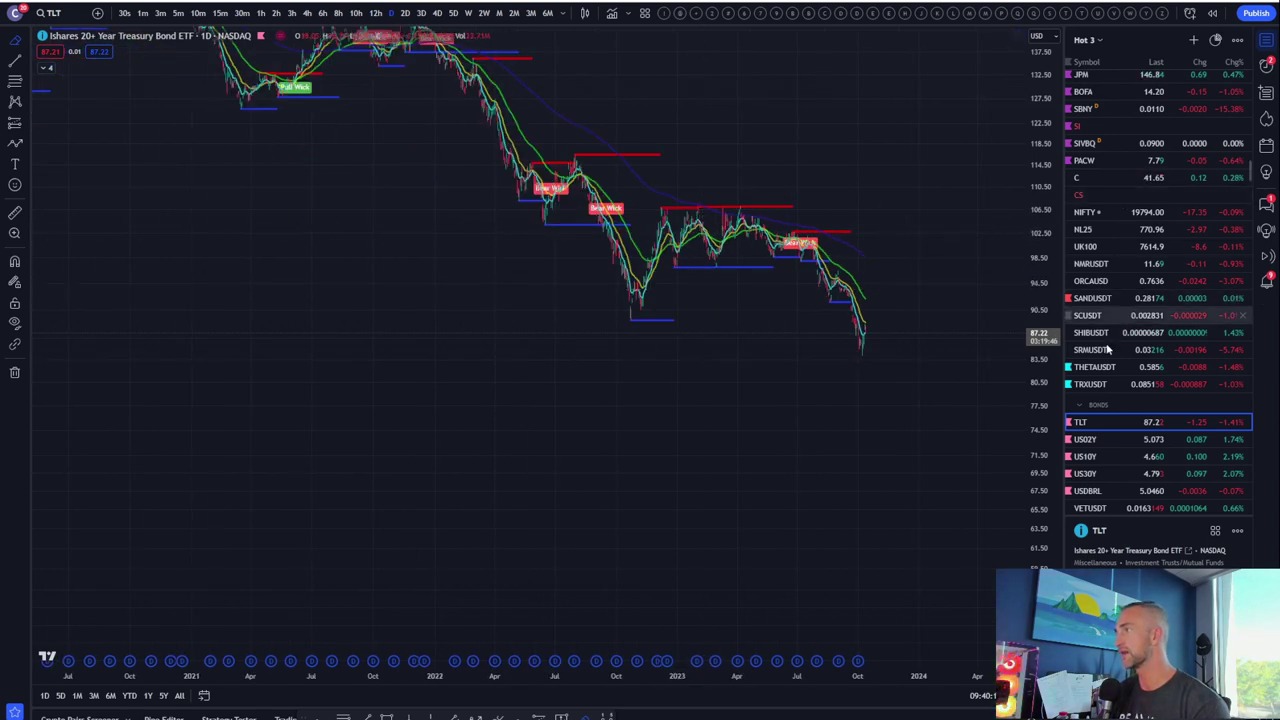
scroll(940, 468, "up", 3)
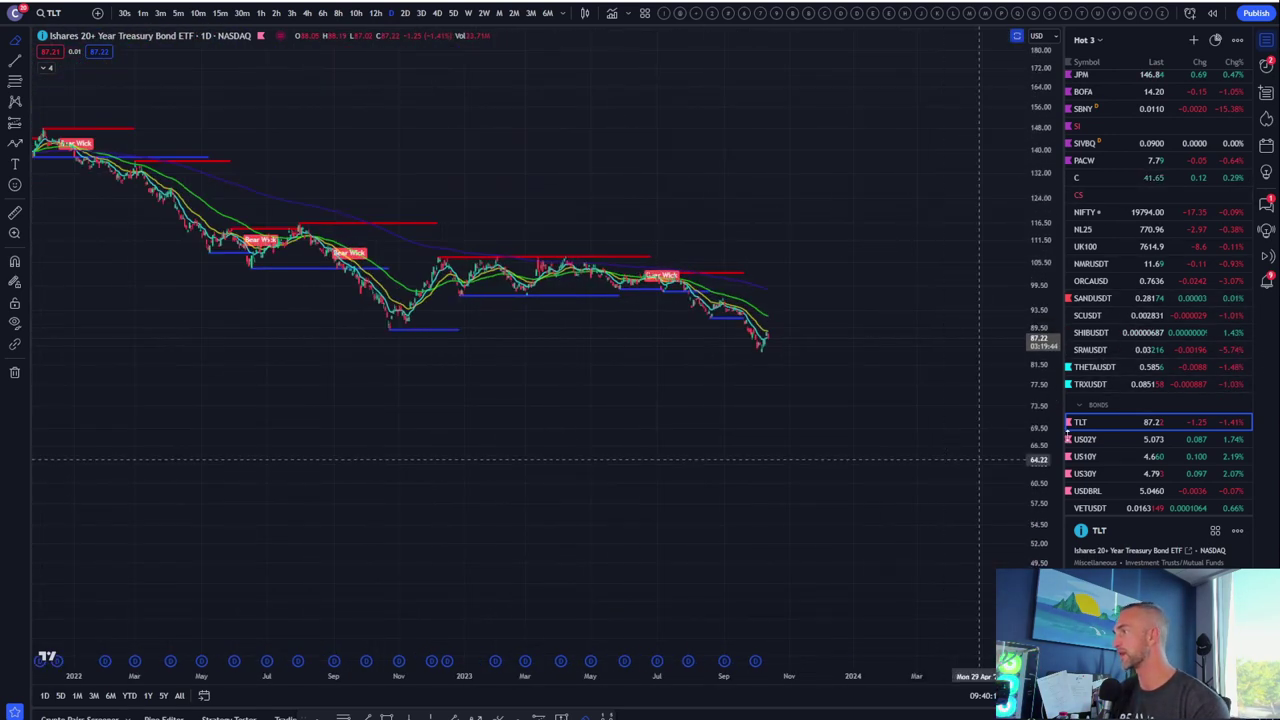
scroll(772, 450, "down", 6)
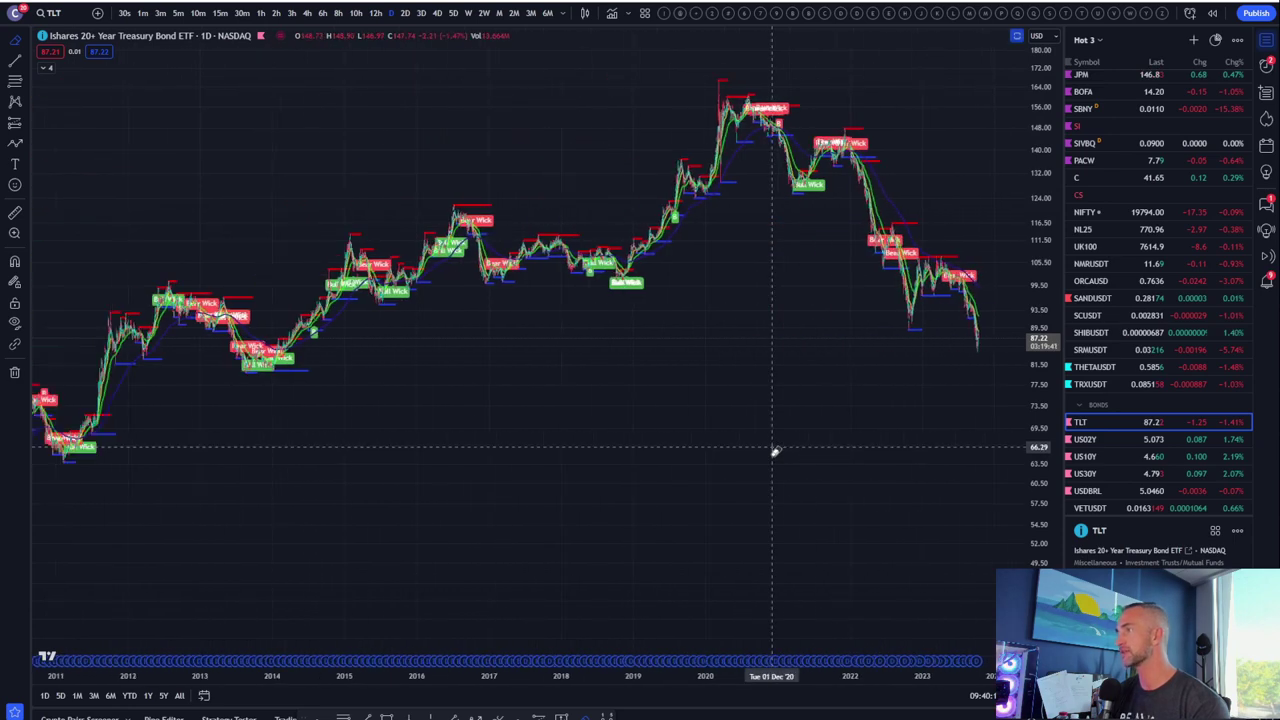
- Measure TLT's -49.84% fall from the 2020 peak, then load Bank of America
left_click_drag(775, 452, 420, 423)
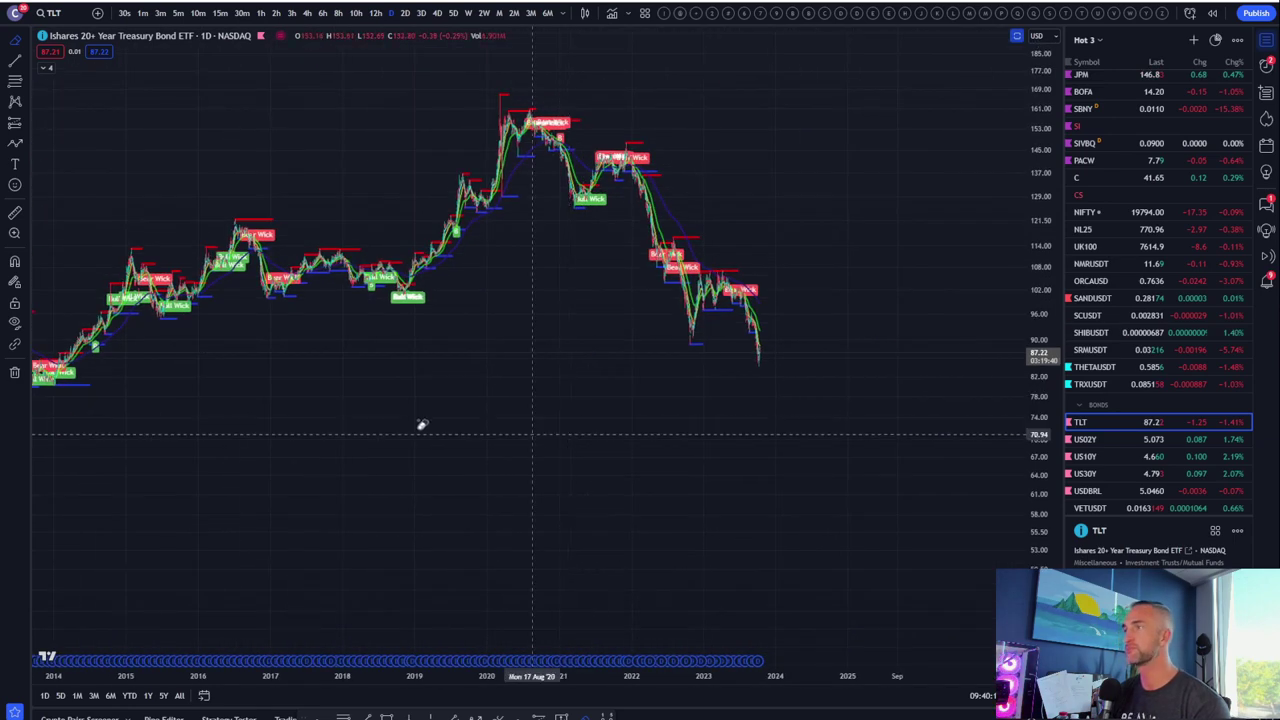
left_click(16, 213)
left_click_drag(484, 93, 849, 367)
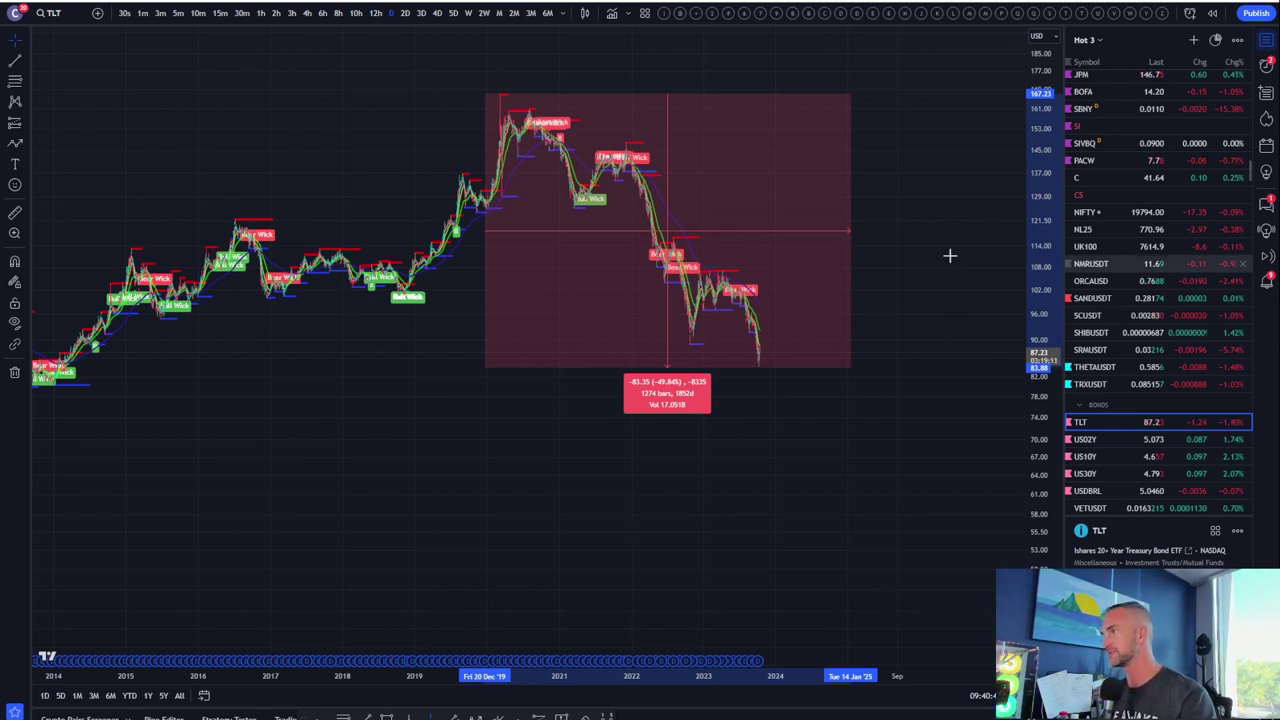
scroll(1090, 181, "up", 1)
left_click(1085, 149)
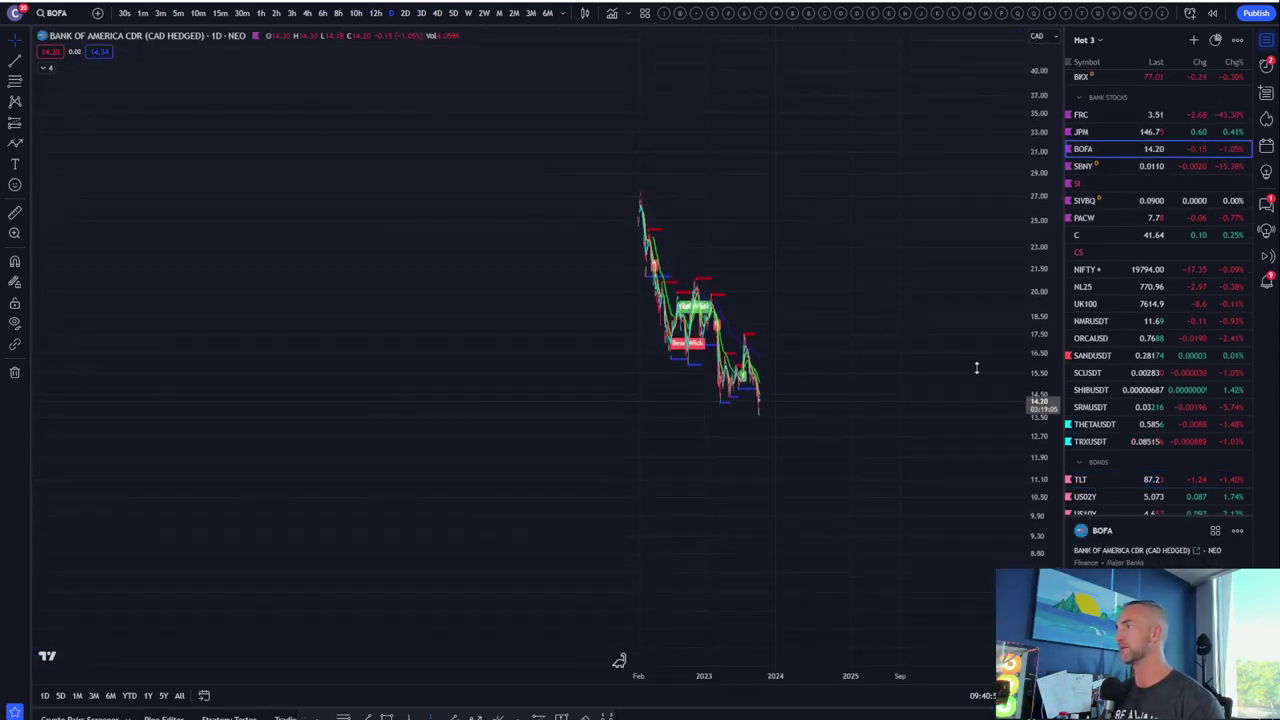
- Open the JP Morgan Chase chart and rescale its prices to a wider range
scroll(723, 498, "up", 3)
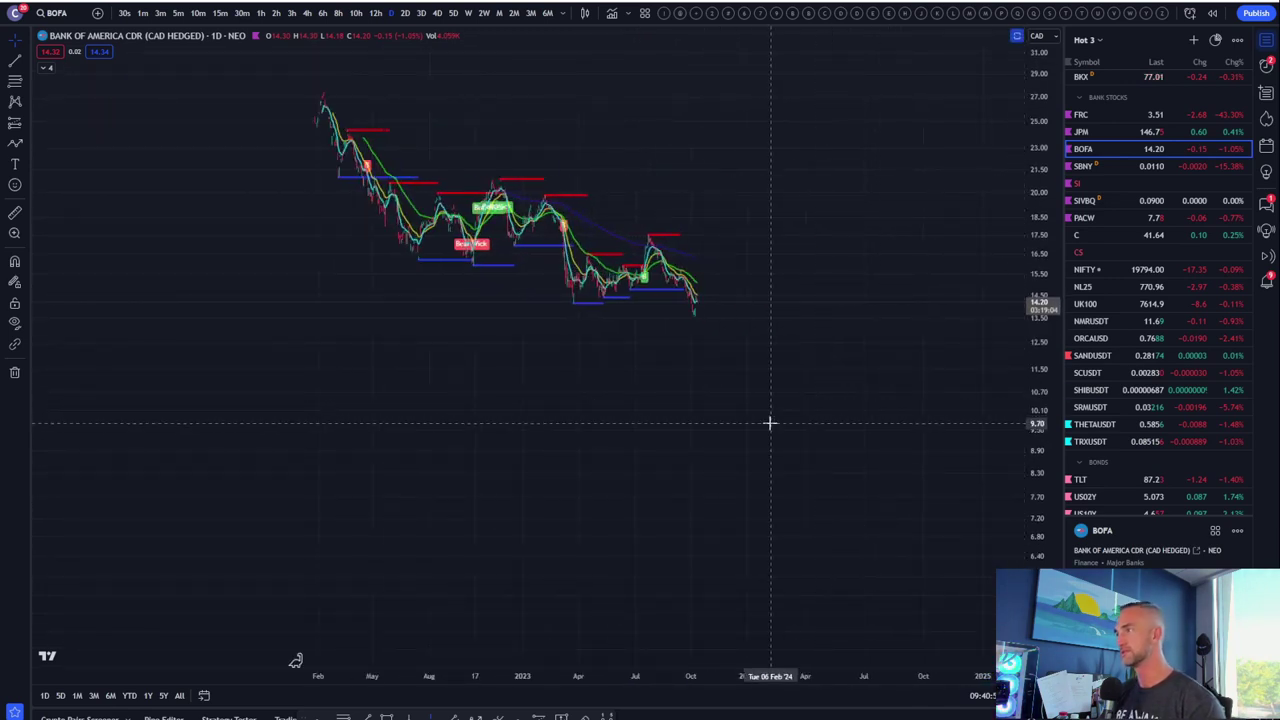
scroll(769, 423, "up", 2)
scroll(769, 423, "down", 3)
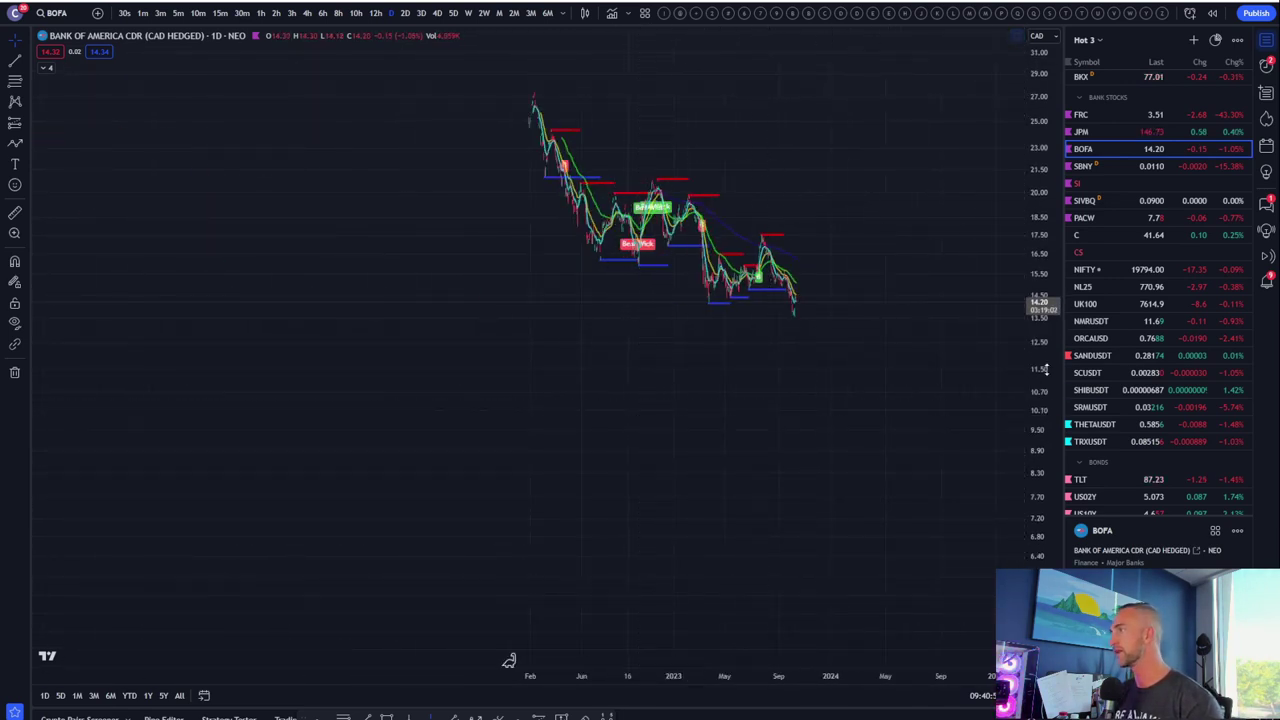
left_click(1123, 134)
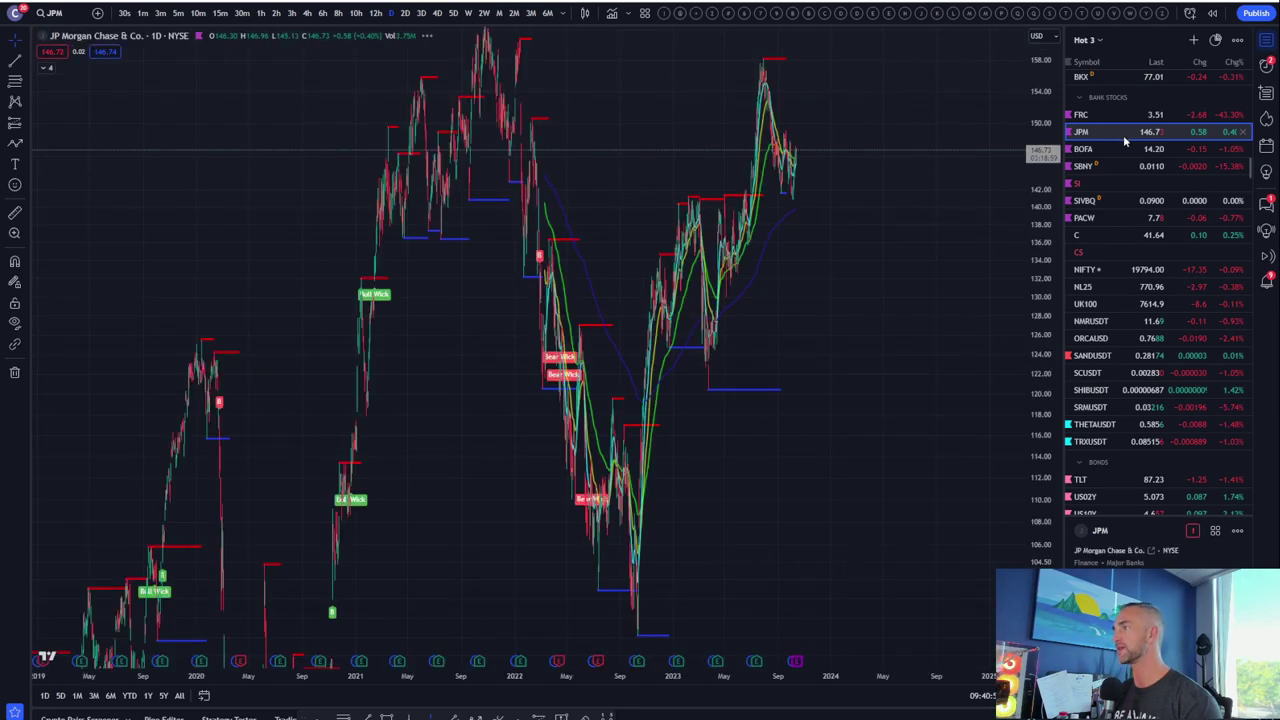
scroll(791, 306, "up", 5)
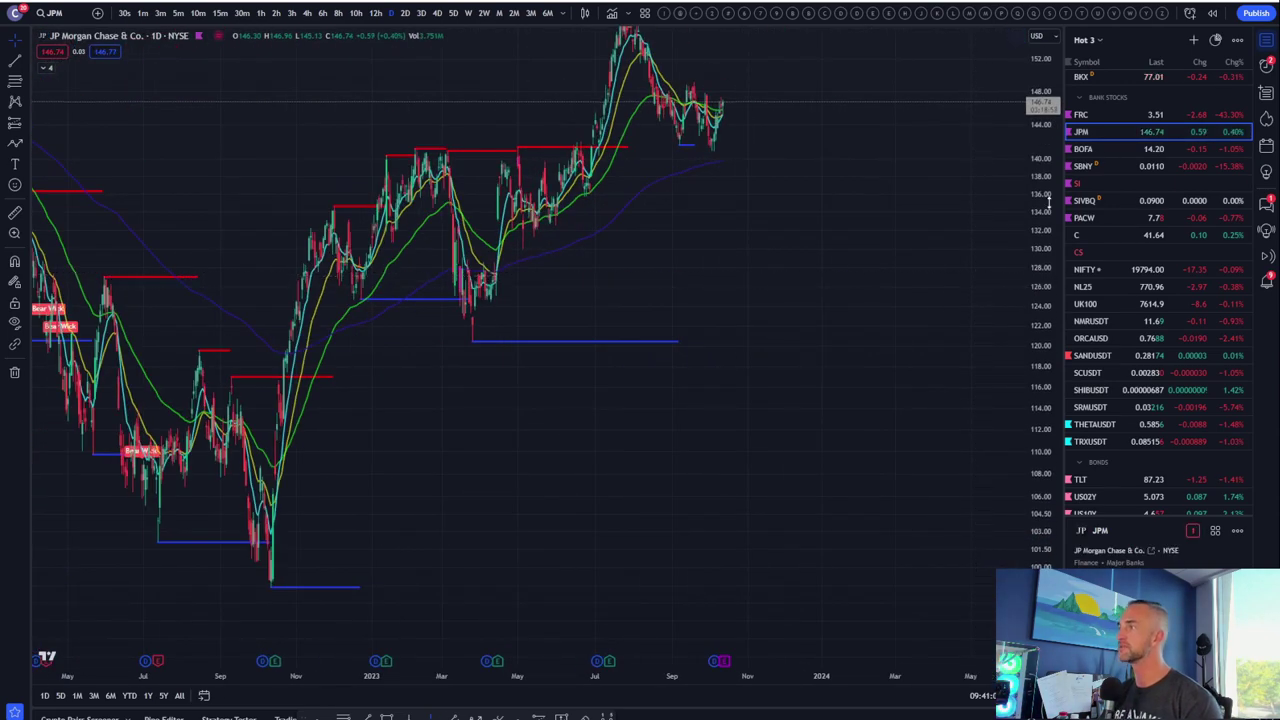
left_click_drag(1048, 202, 709, 354)
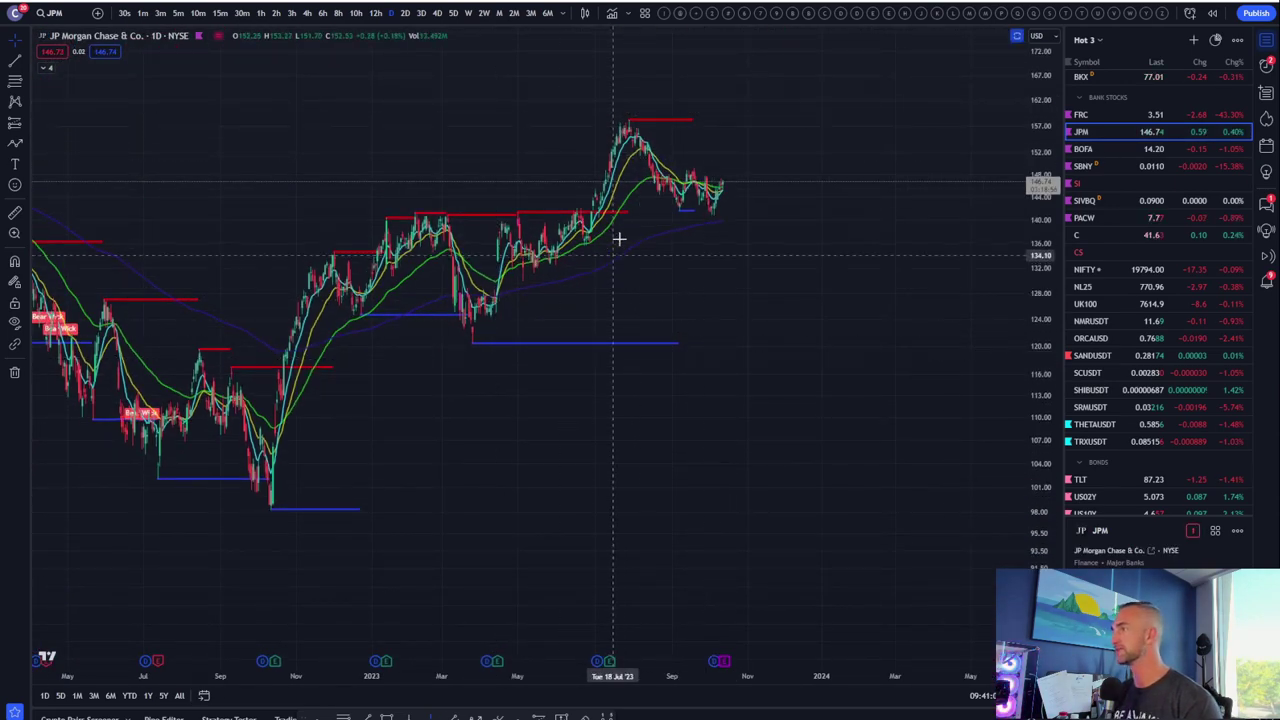
- Show First Republic Bank on weekly candles with its full history
key("Up")
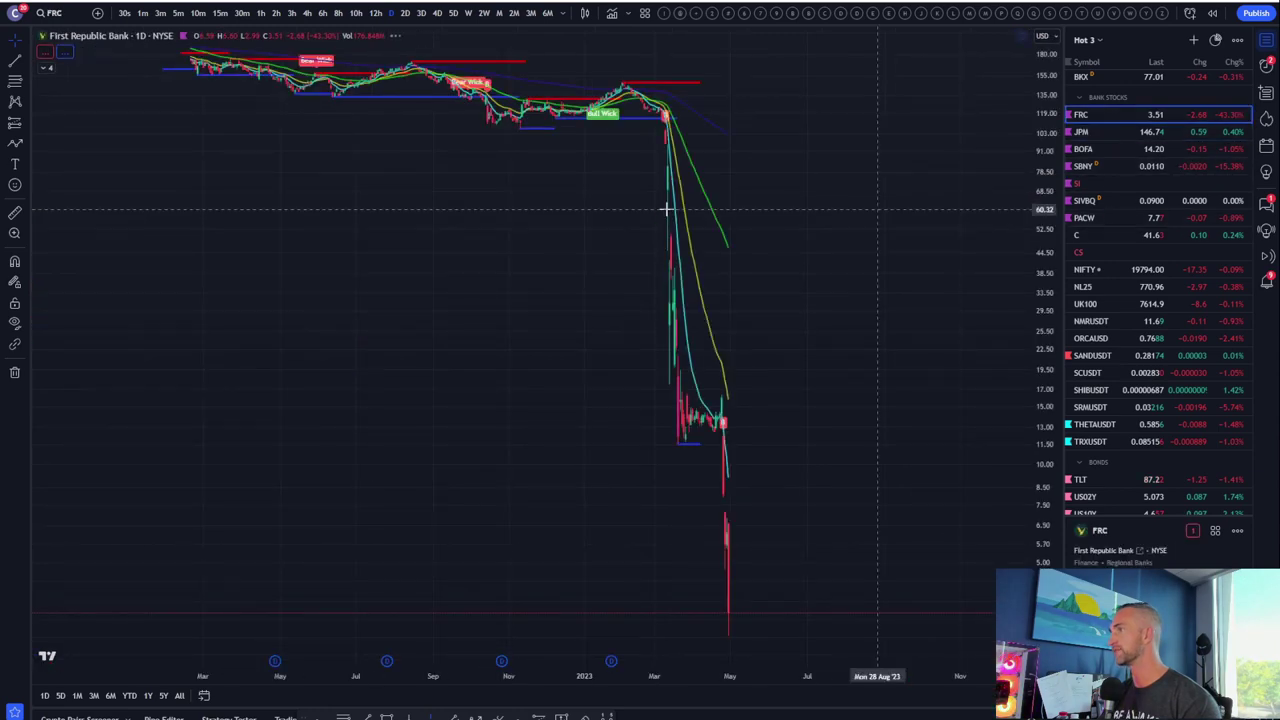
scroll(574, 209, "down", 2)
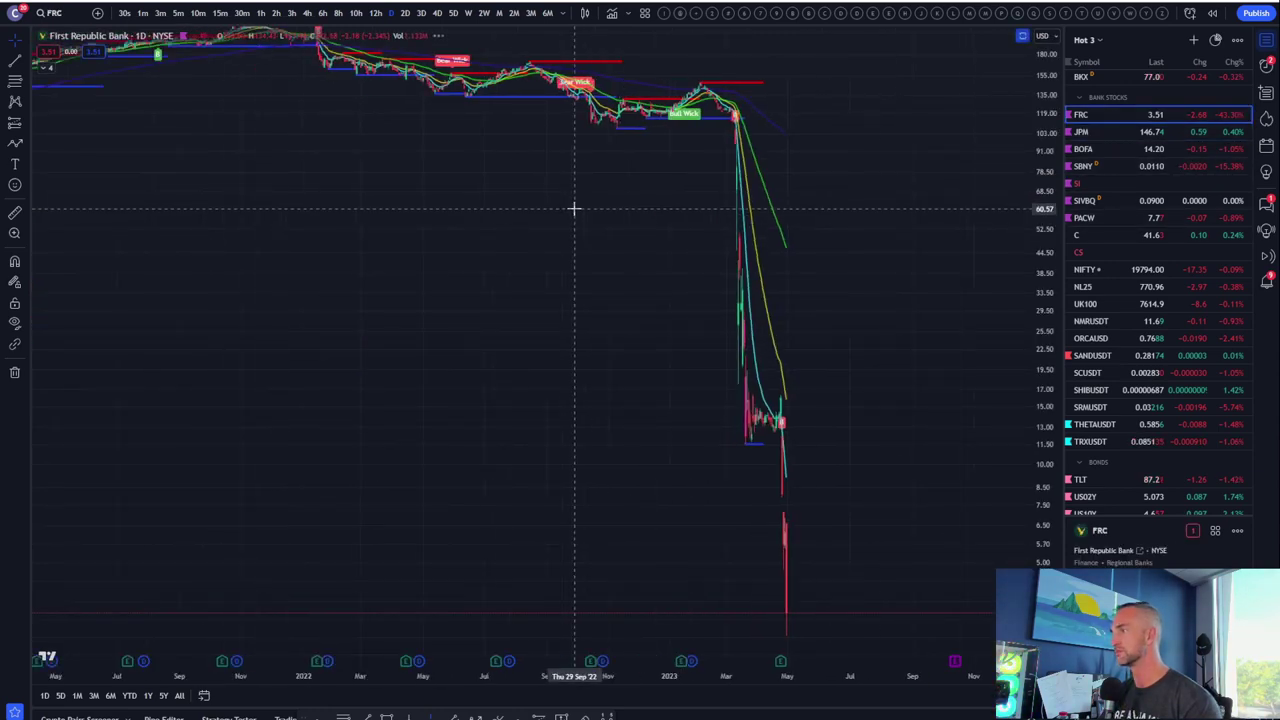
scroll(574, 209, "down", 2)
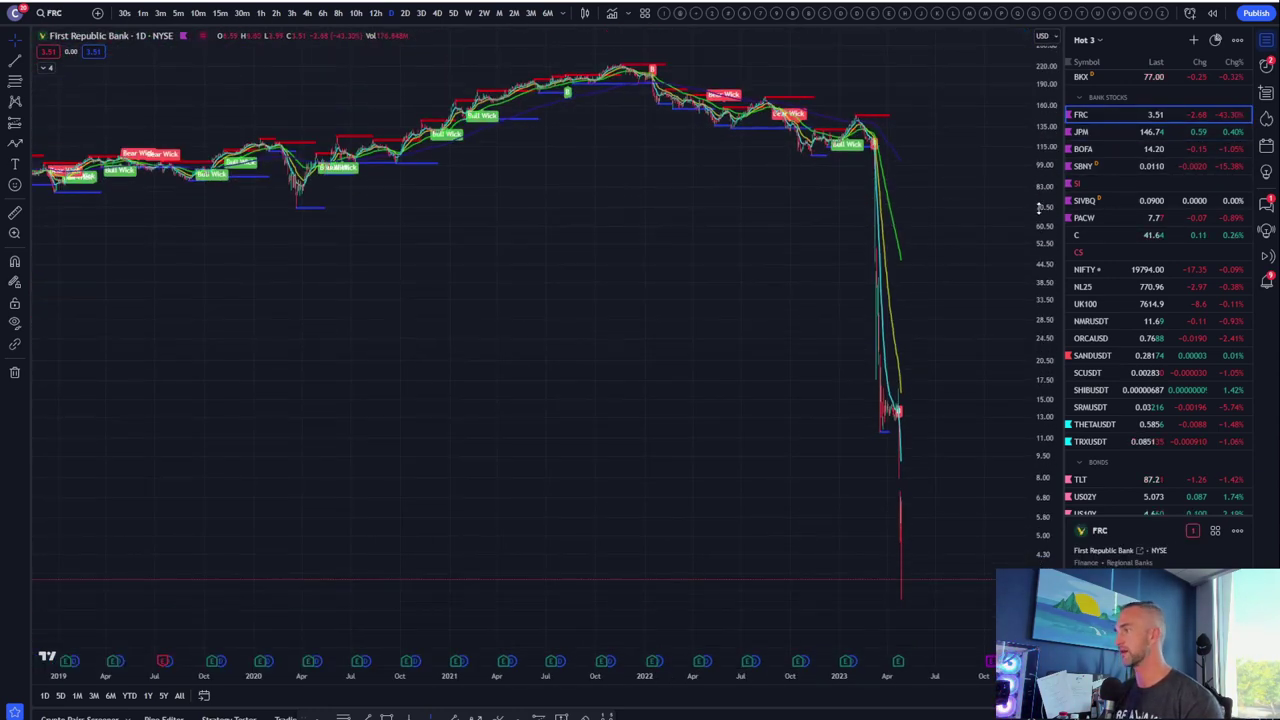
scroll(584, 286, "down", 4)
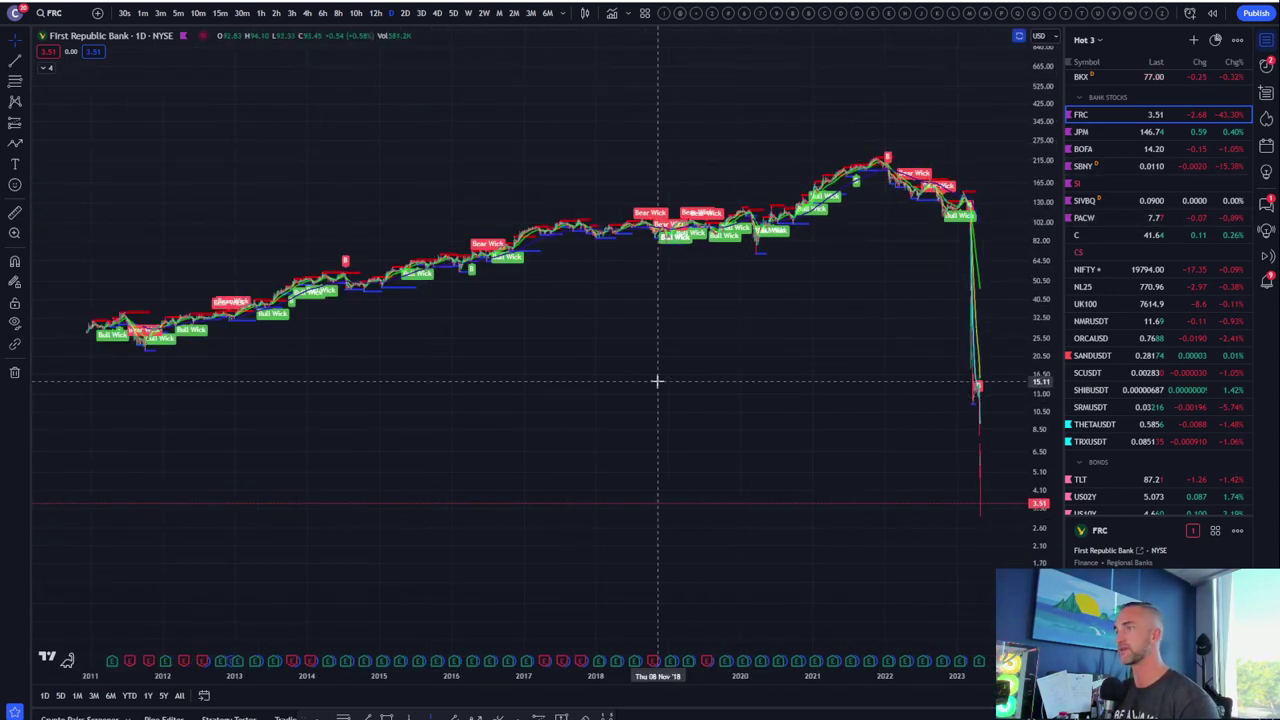
left_click(469, 13)
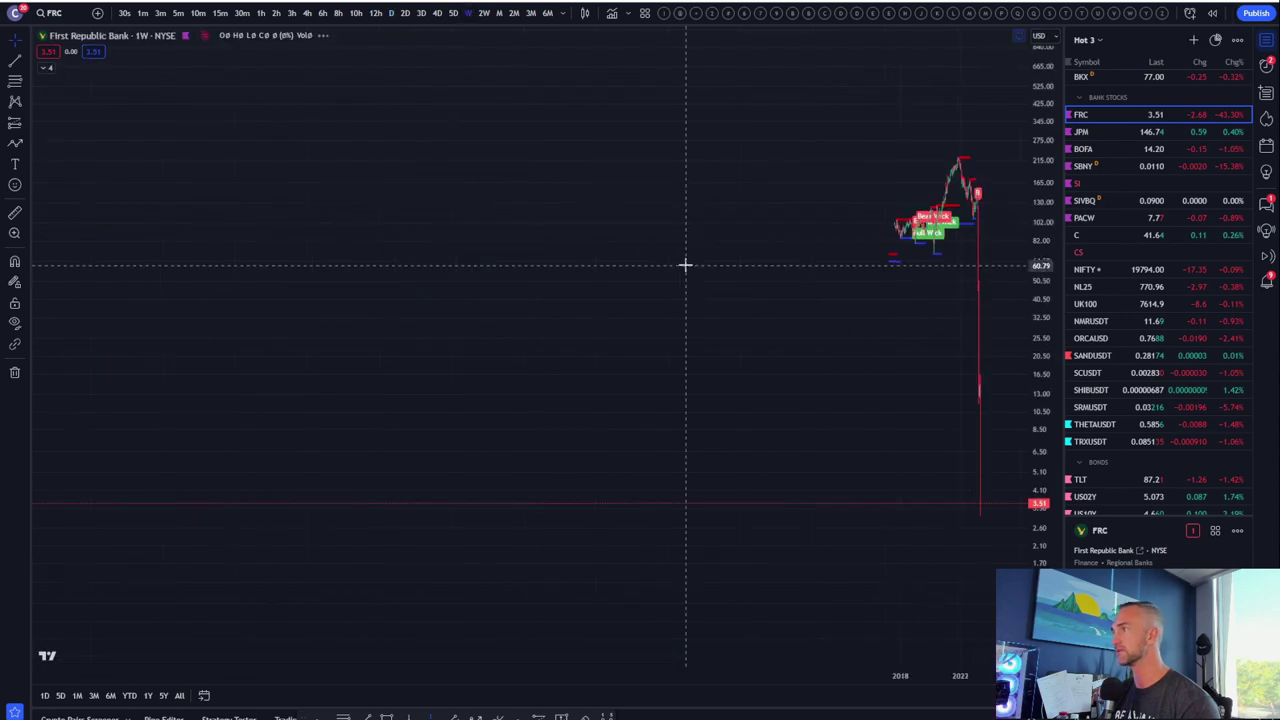
scroll(580, 296, "up", 3)
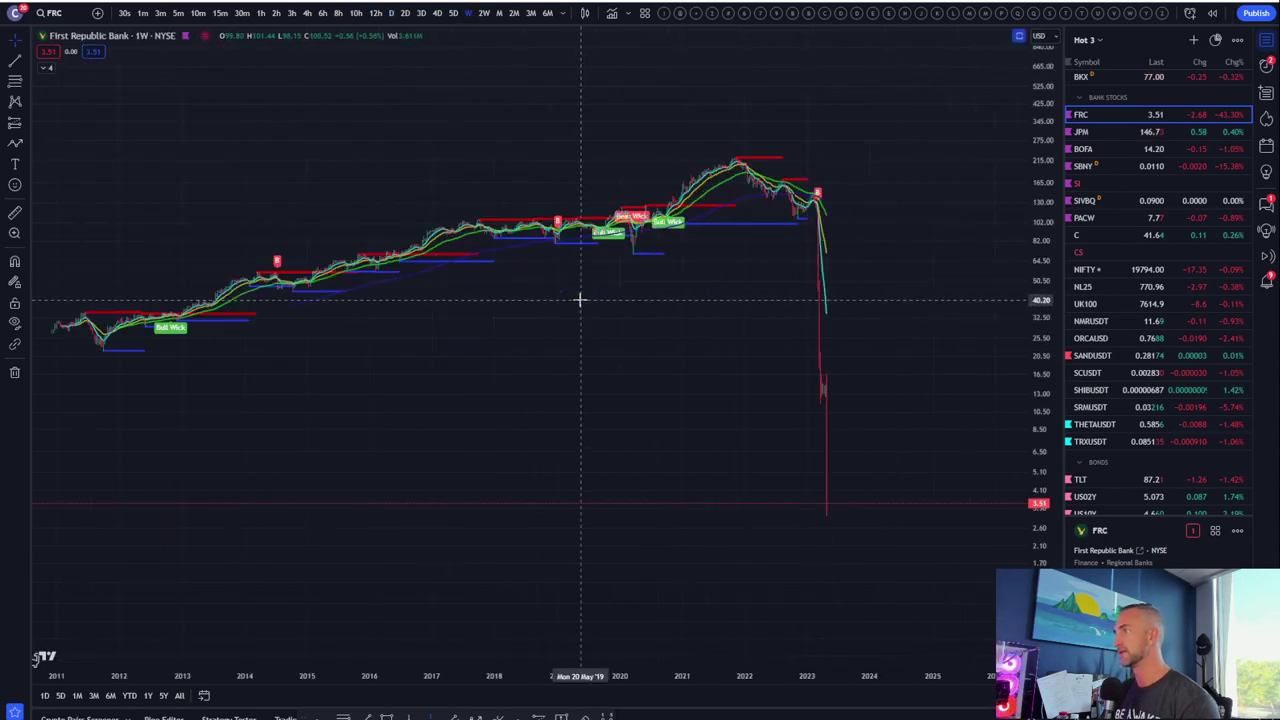
scroll(660, 150, "up", 4)
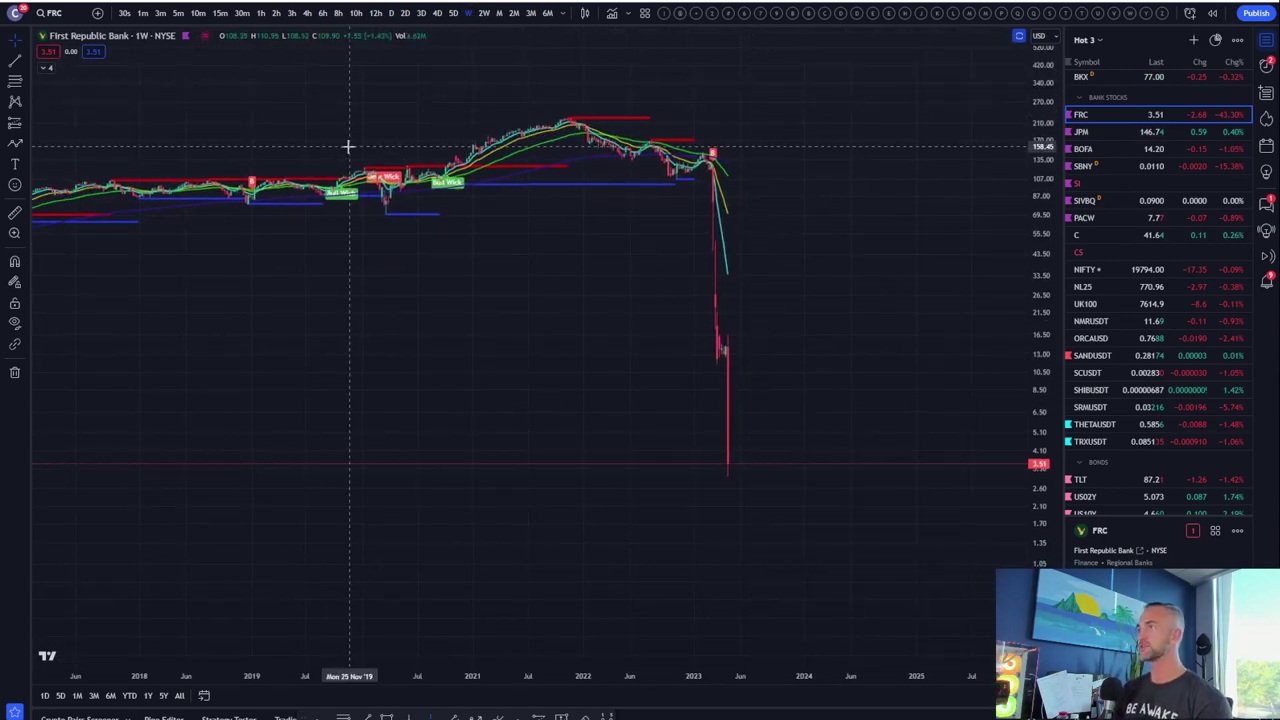
- Open Signature Bank's chart, then NVIDIA's from the STOCKS section of the watchlist
left_click(1102, 172)
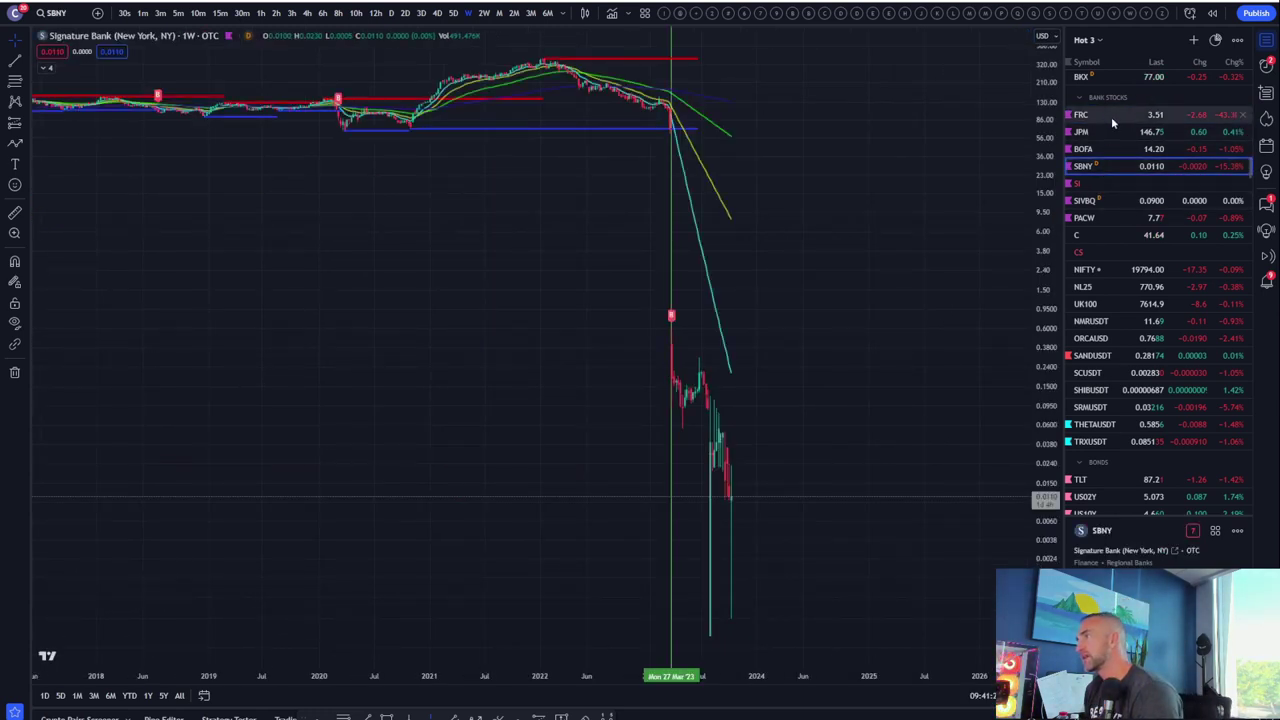
scroll(1121, 200, "up", 3)
scroll(1121, 200, "up", 3)
left_click(1120, 186)
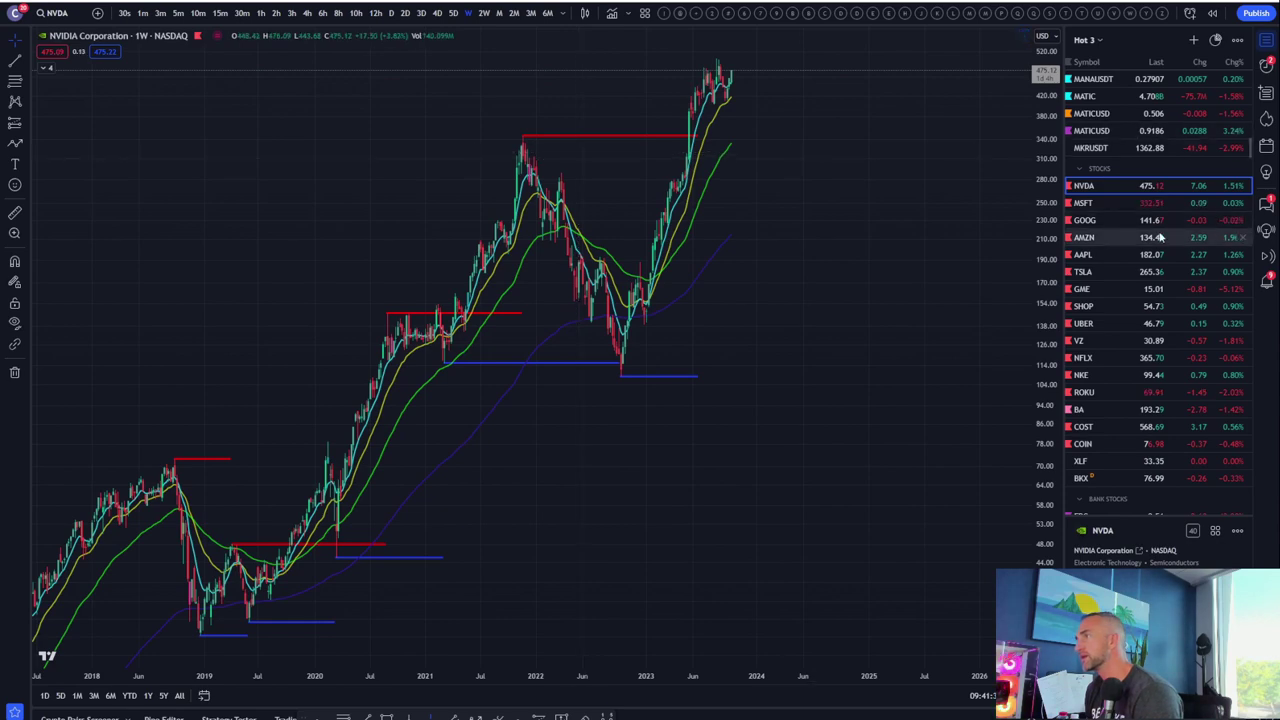
- View Microsoft's chart, then step down to Amazon's weekly chart near 134.44
left_click(1128, 202)
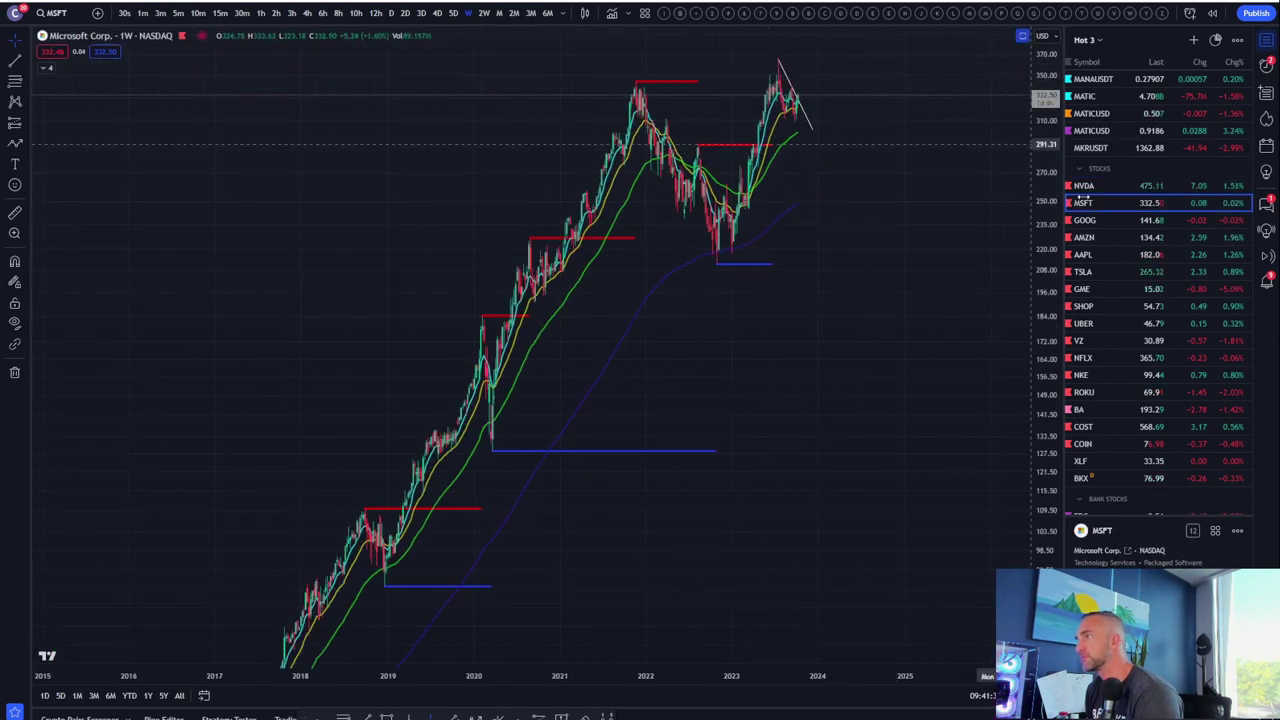
scroll(871, 189, "up", 4)
key("Down")
key("Down")
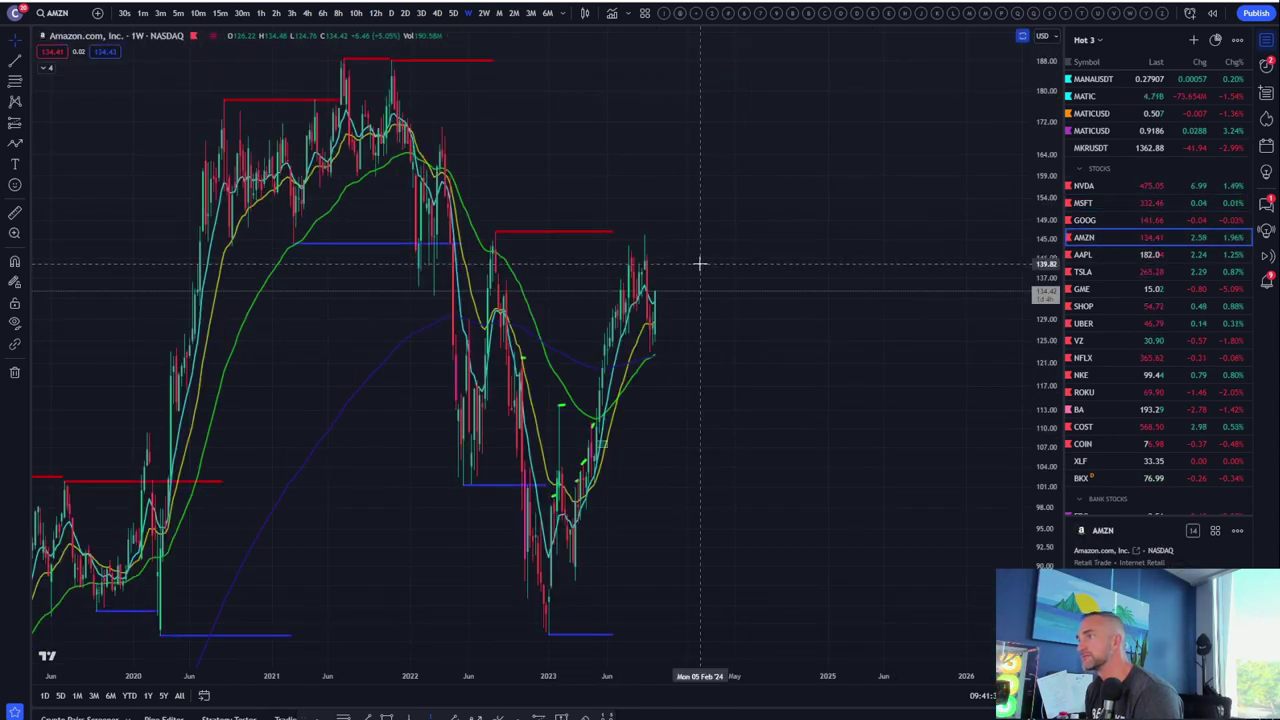
scroll(700, 263, "down", 5)
scroll(715, 333, "up", 4)
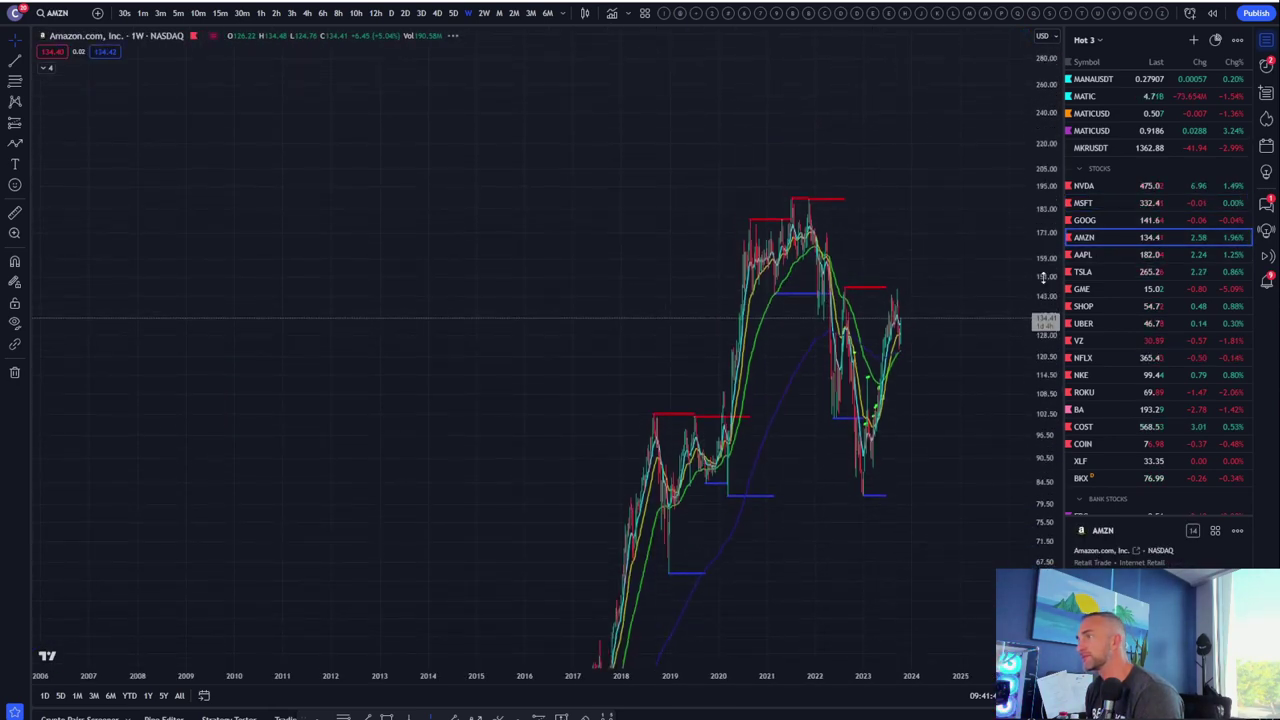
scroll(700, 380, "up", 3)
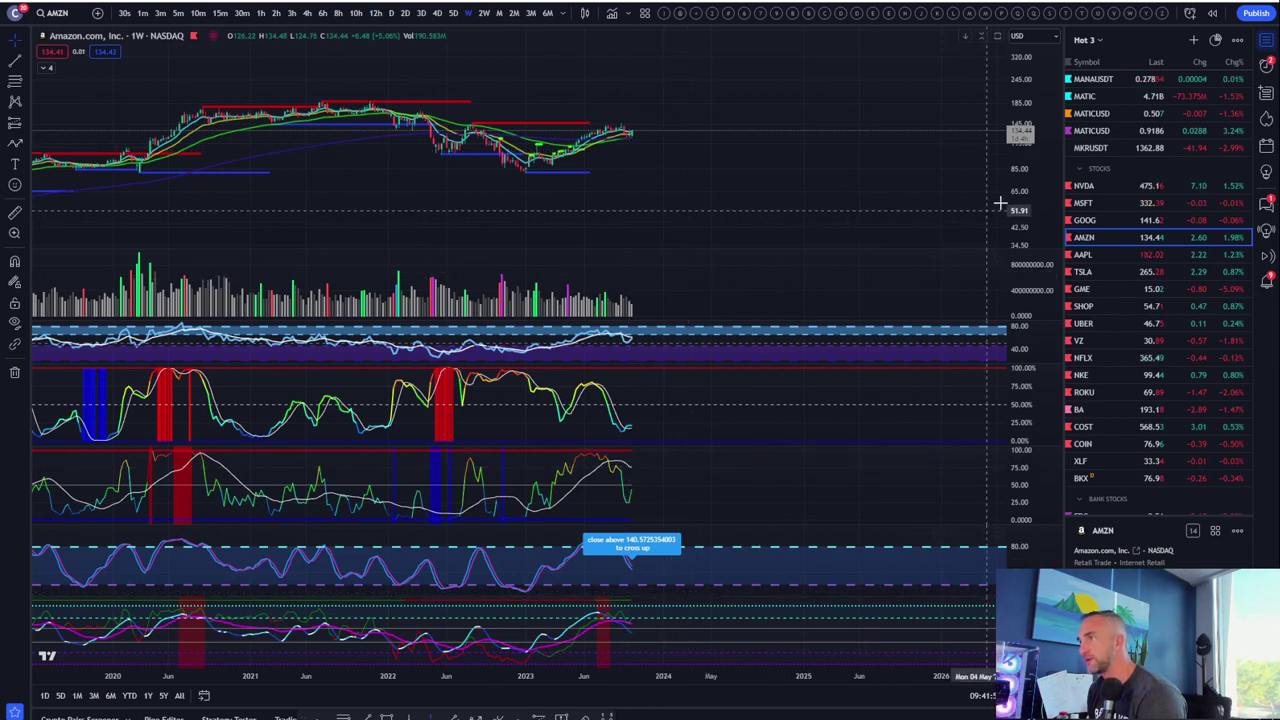
- Stretch Amazon's price pane vertically and zoom the time axis around the 2021–2022 range
left_click_drag(1010, 197, 729, 88)
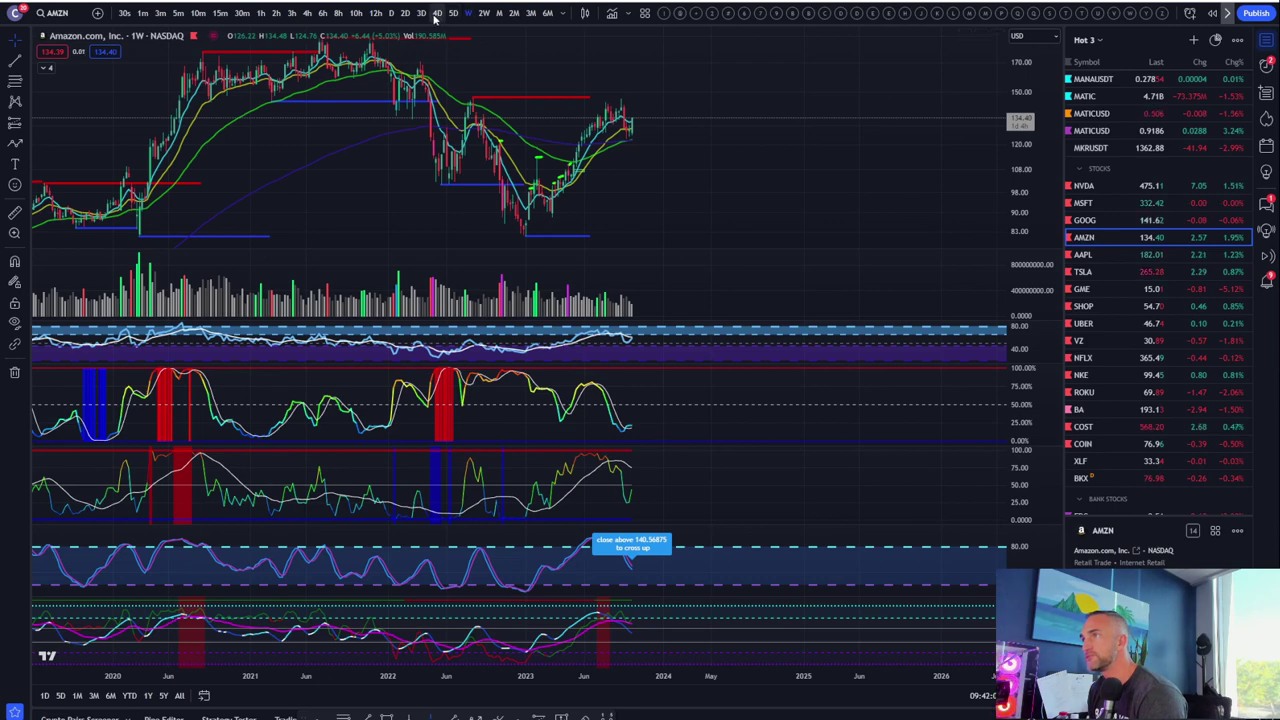
scroll(680, 180, "down", 3)
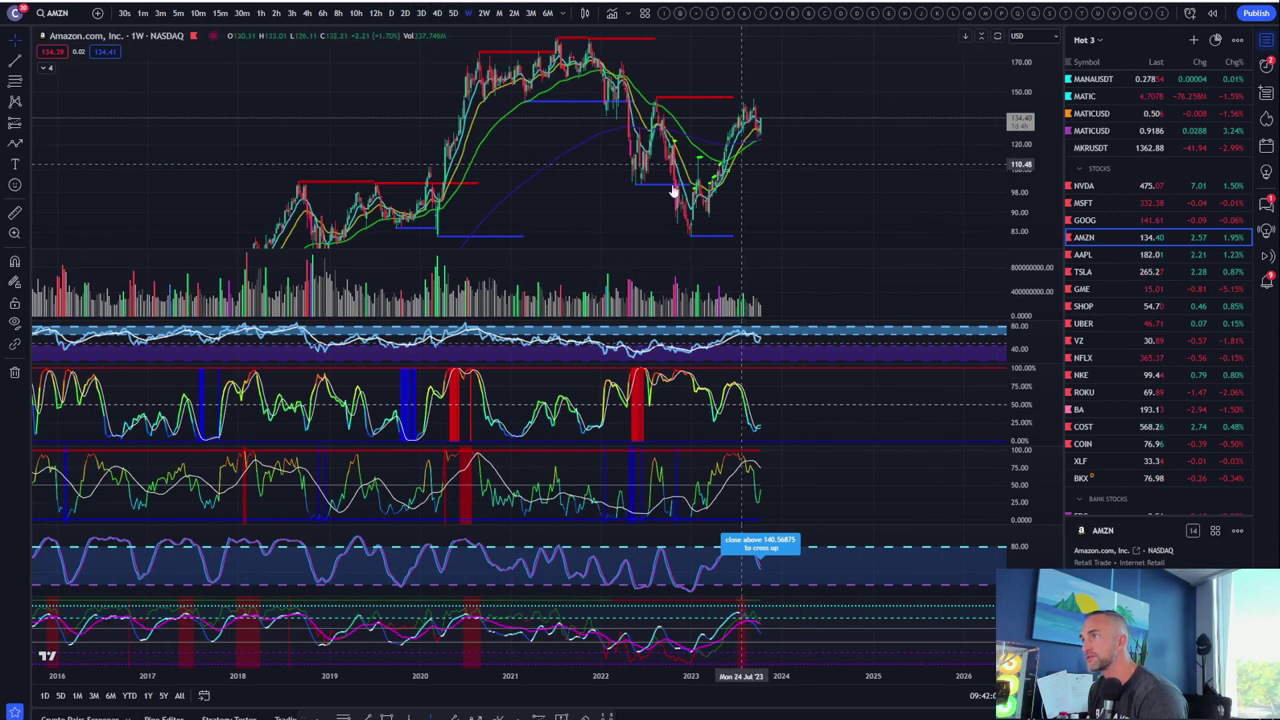
scroll(760, 165, "down", 2)
scroll(840, 206, "up", 3)
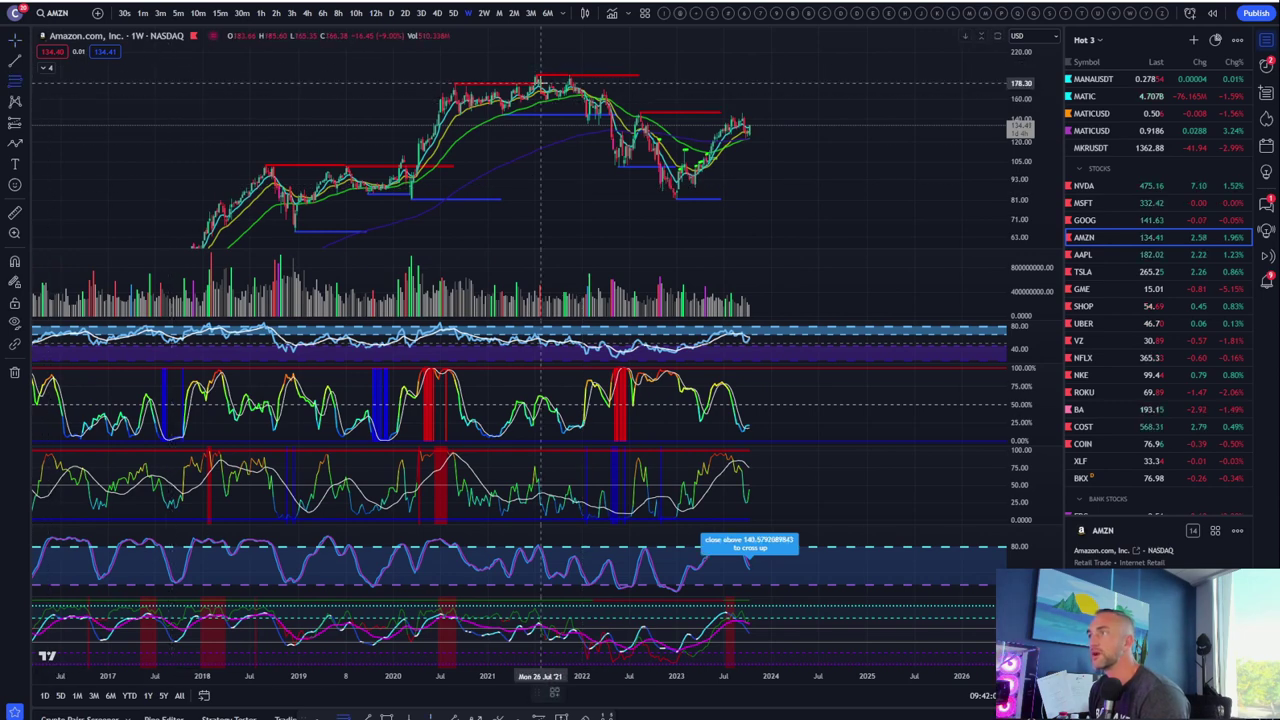
- Anchor a Fibonacci retracement from Amazon's 2021 high to the 2022 low and adjust its anchors
left_click(903, 198)
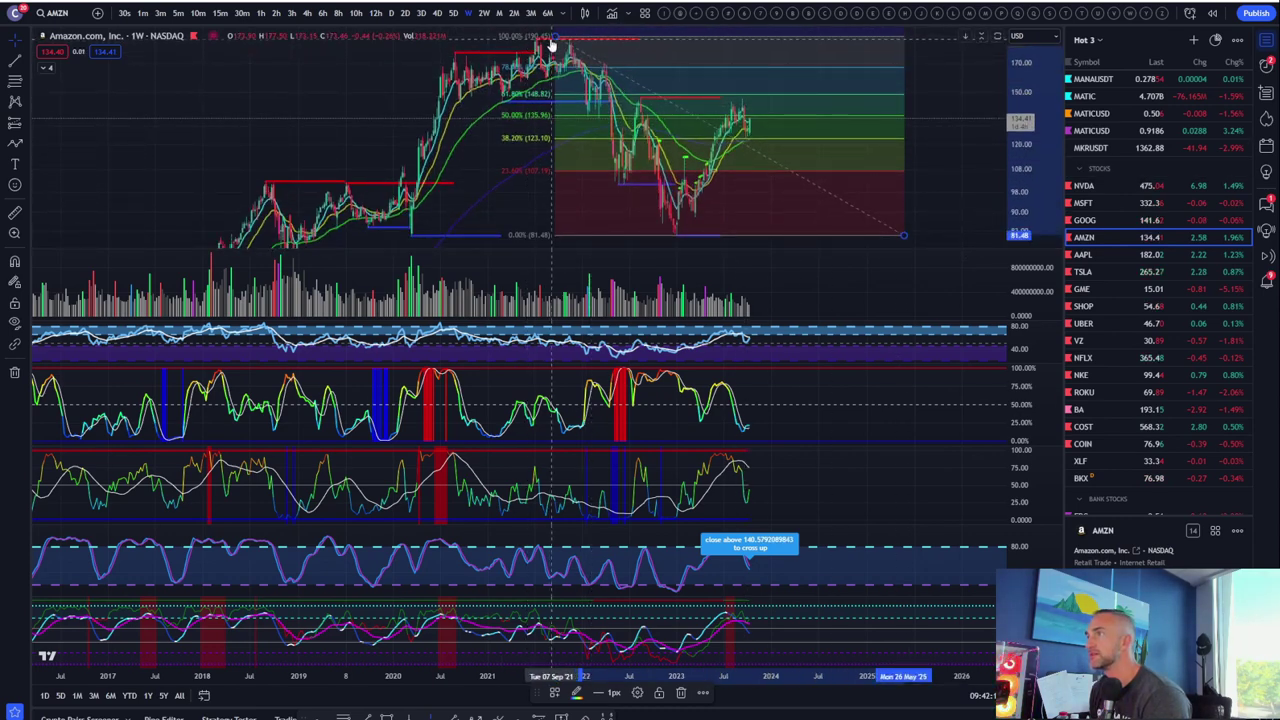
left_click_drag(549, 44, 528, 42)
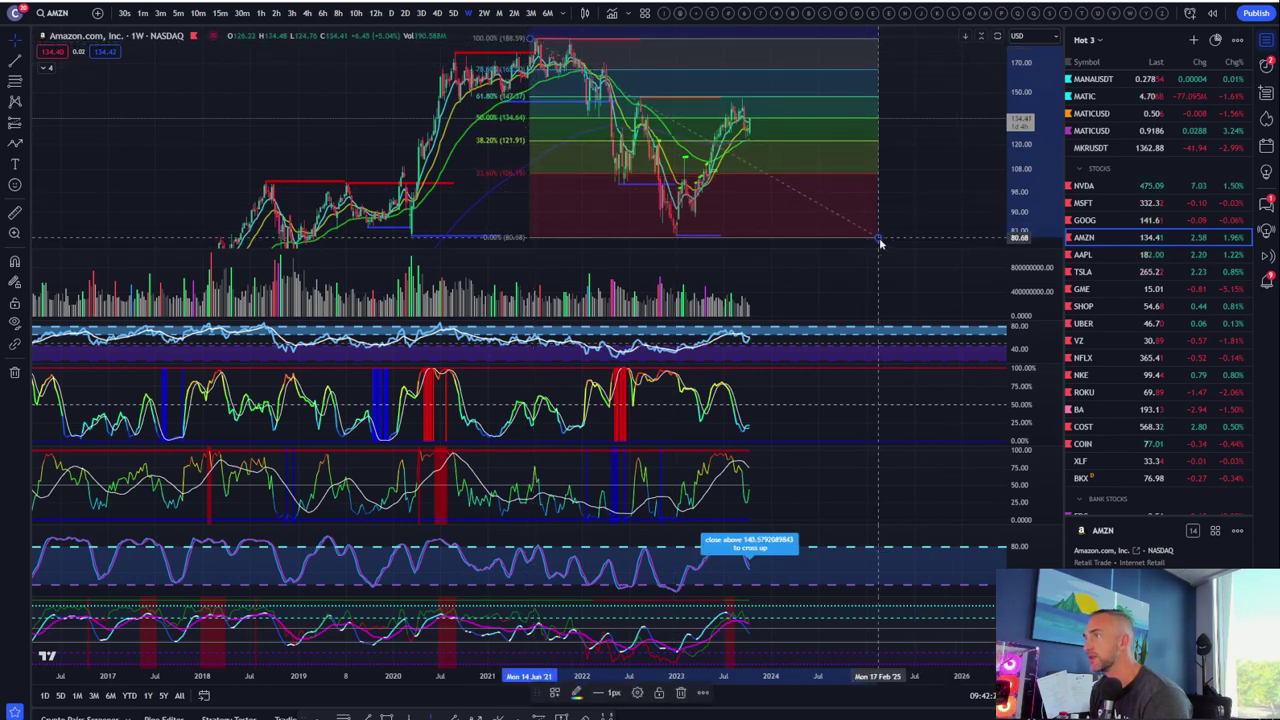
left_click_drag(880, 242, 890, 240)
- Stretch prices to inspect the Fibonacci levels, reset the price scale, and switch to Tesla
left_click_drag(1040, 232, 1053, 160)
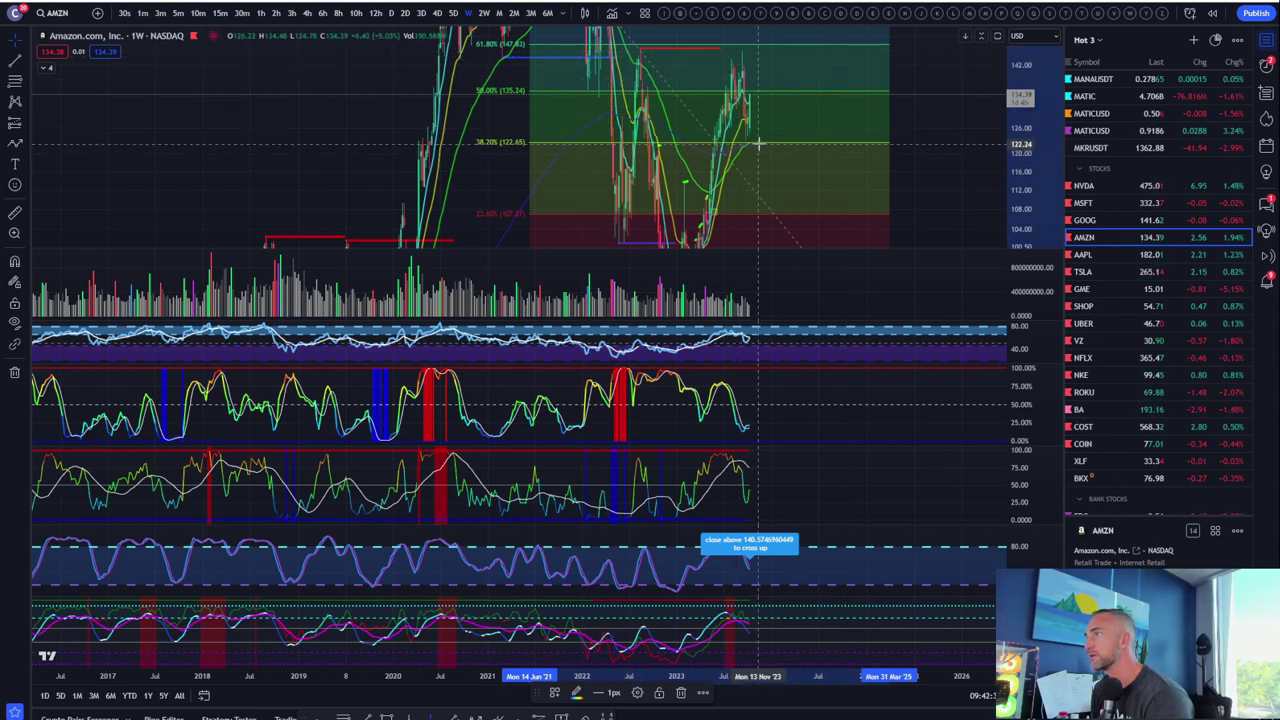
double_click(1035, 240)
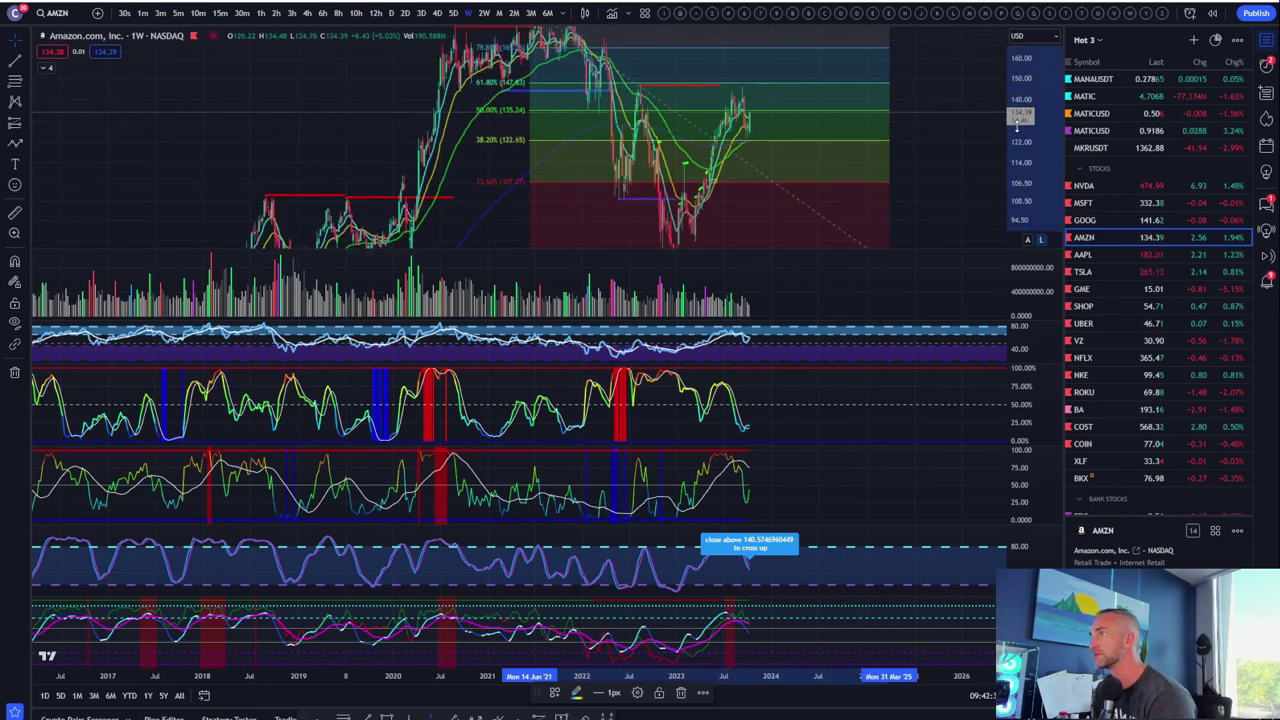
left_click(1183, 271)
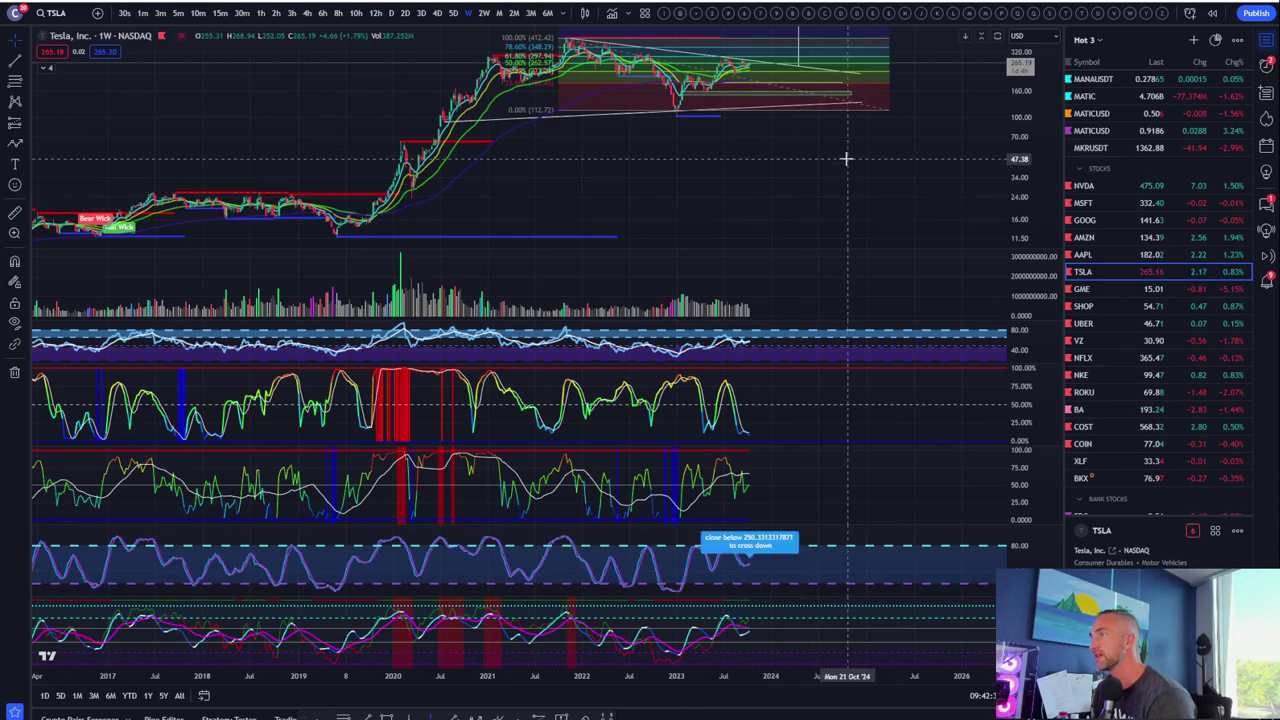
- Maximize Tesla's price pane and zoom the time axis to frame price near the 262.57 50% level
double_click(880, 240)
scroll(901, 277, "up", 2)
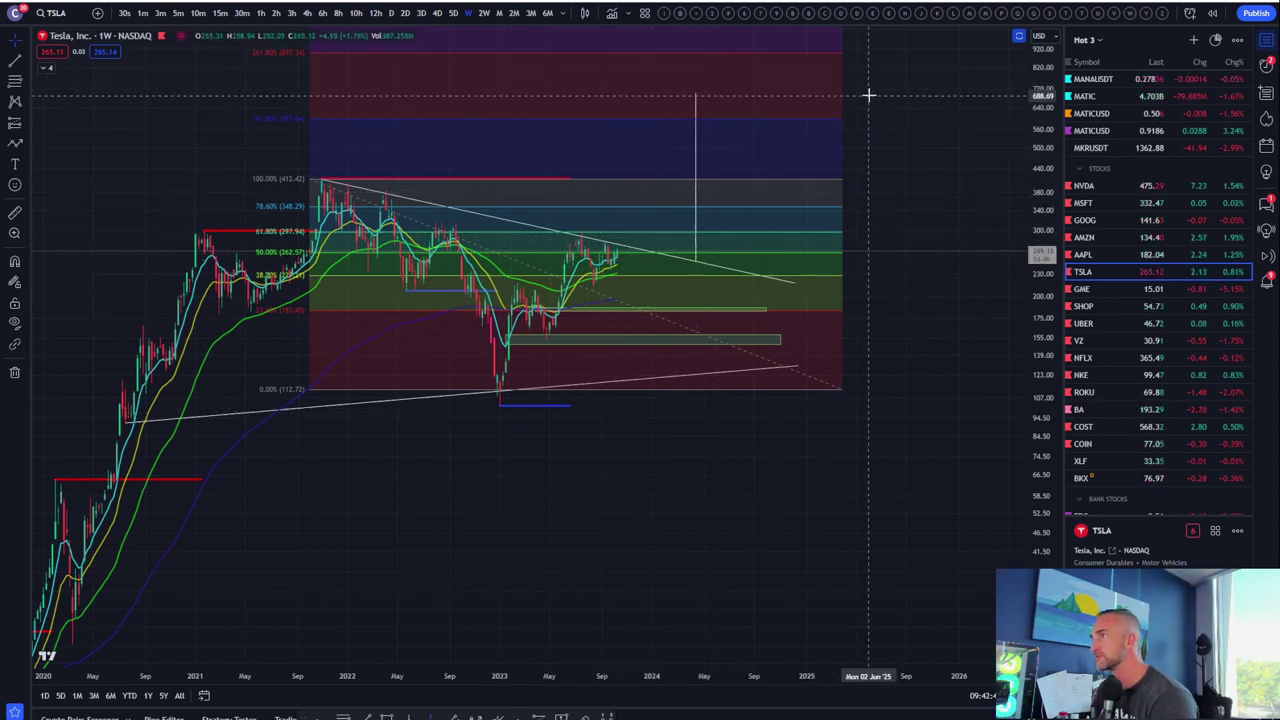
scroll(902, 284, "down", 3)
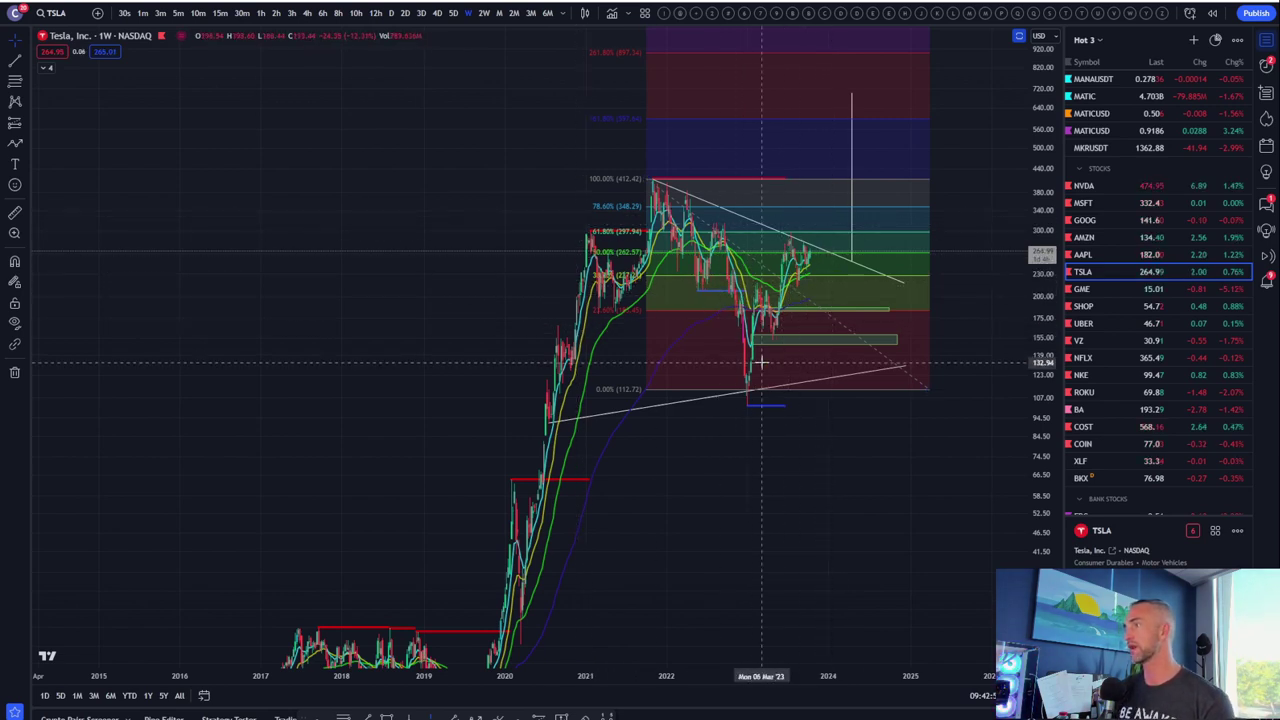
scroll(763, 340, "up", 2)
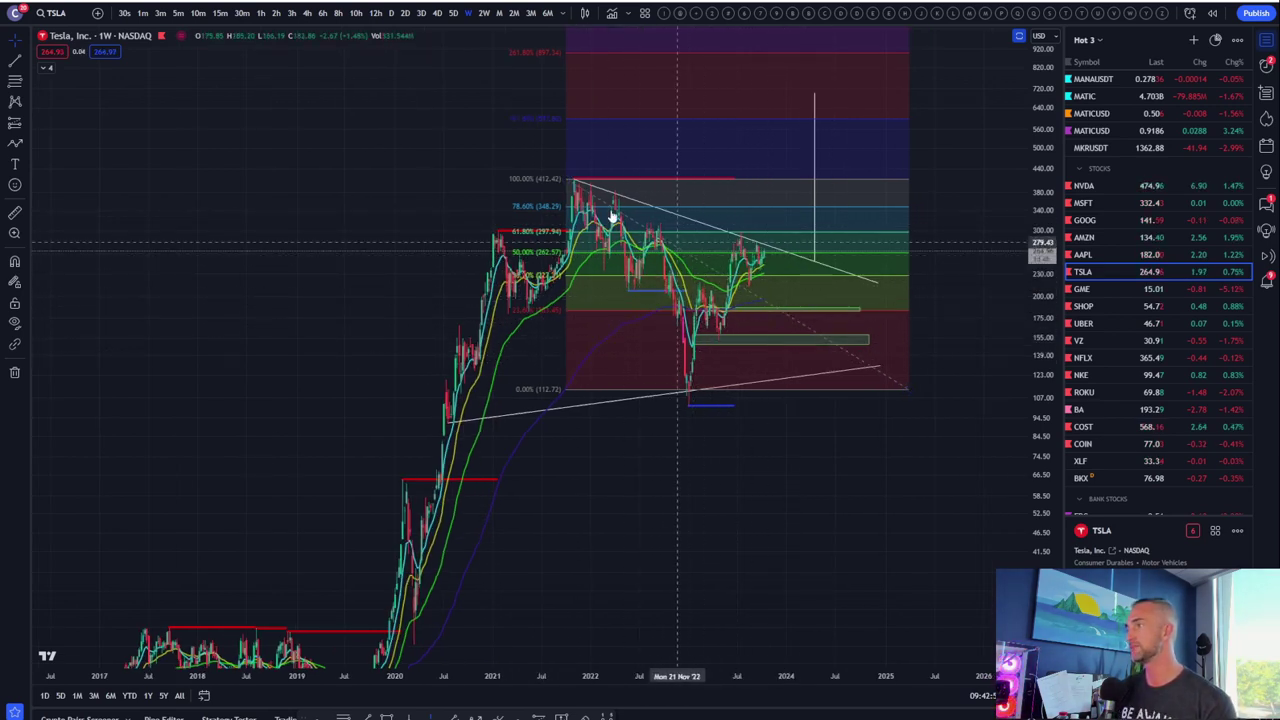